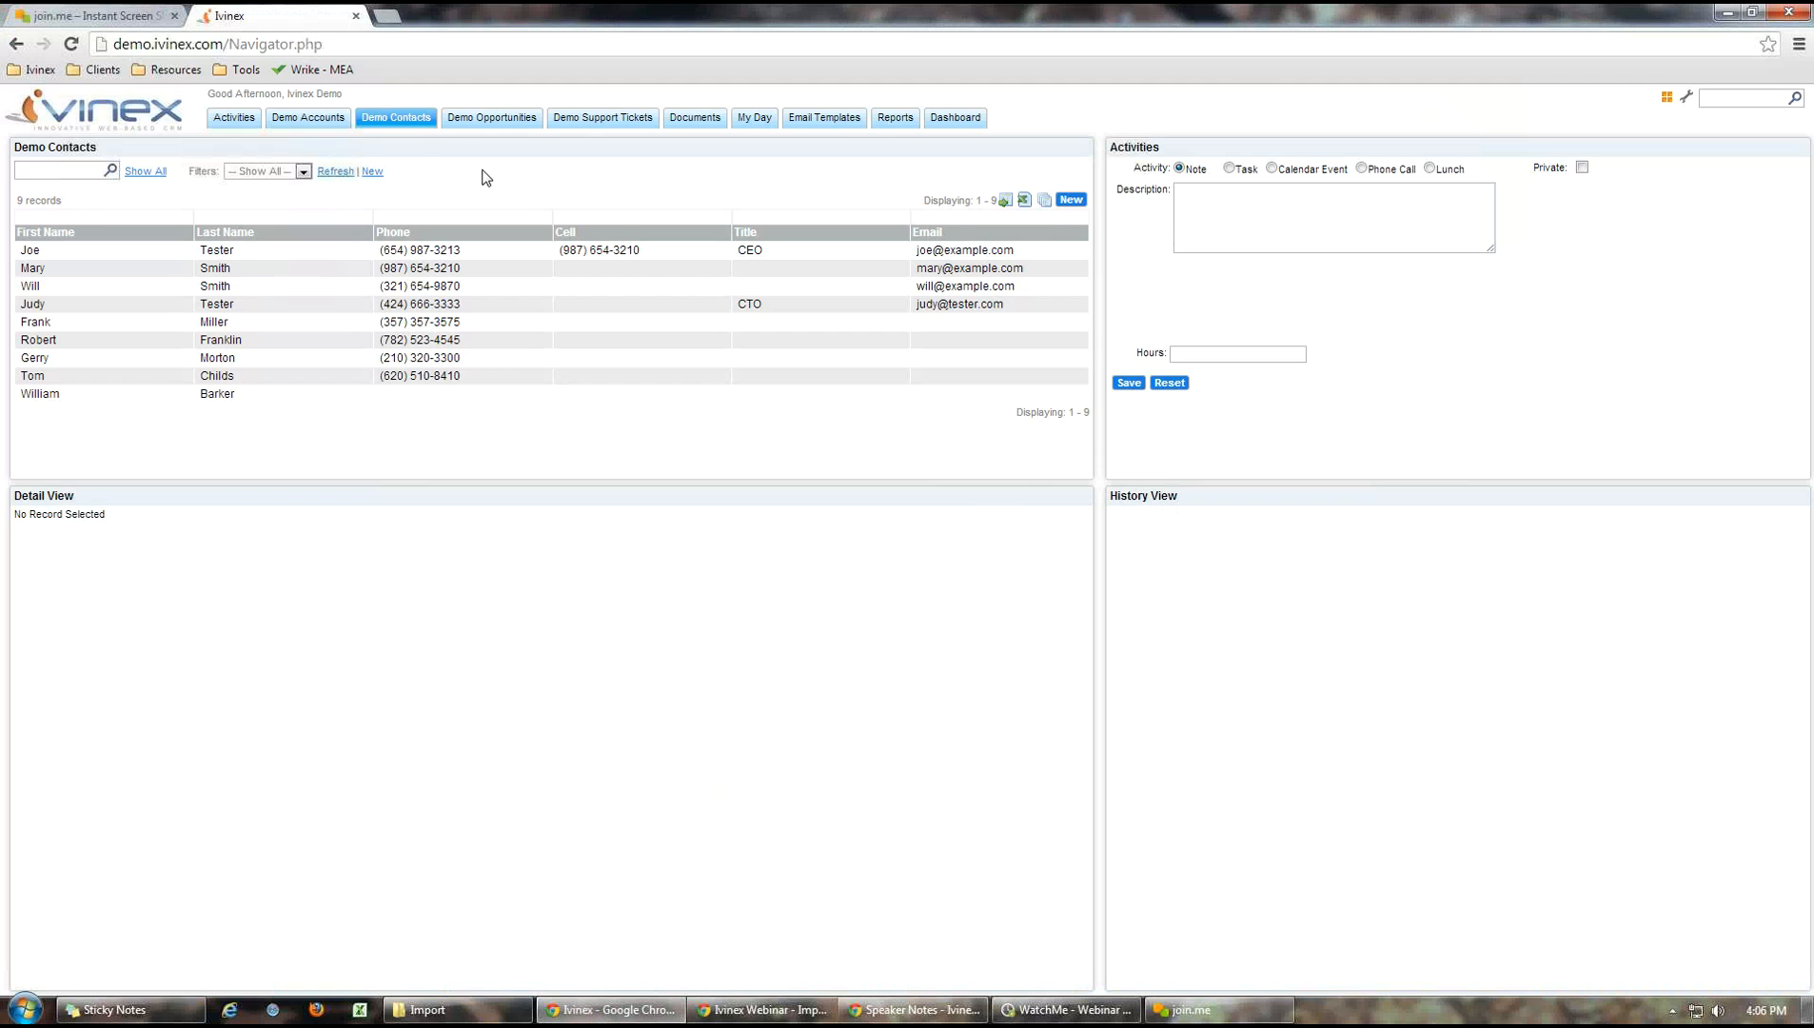
Start a Demo Contacts data import and select import-webinar_clean.csv as its data file
key(ctrl+plus)
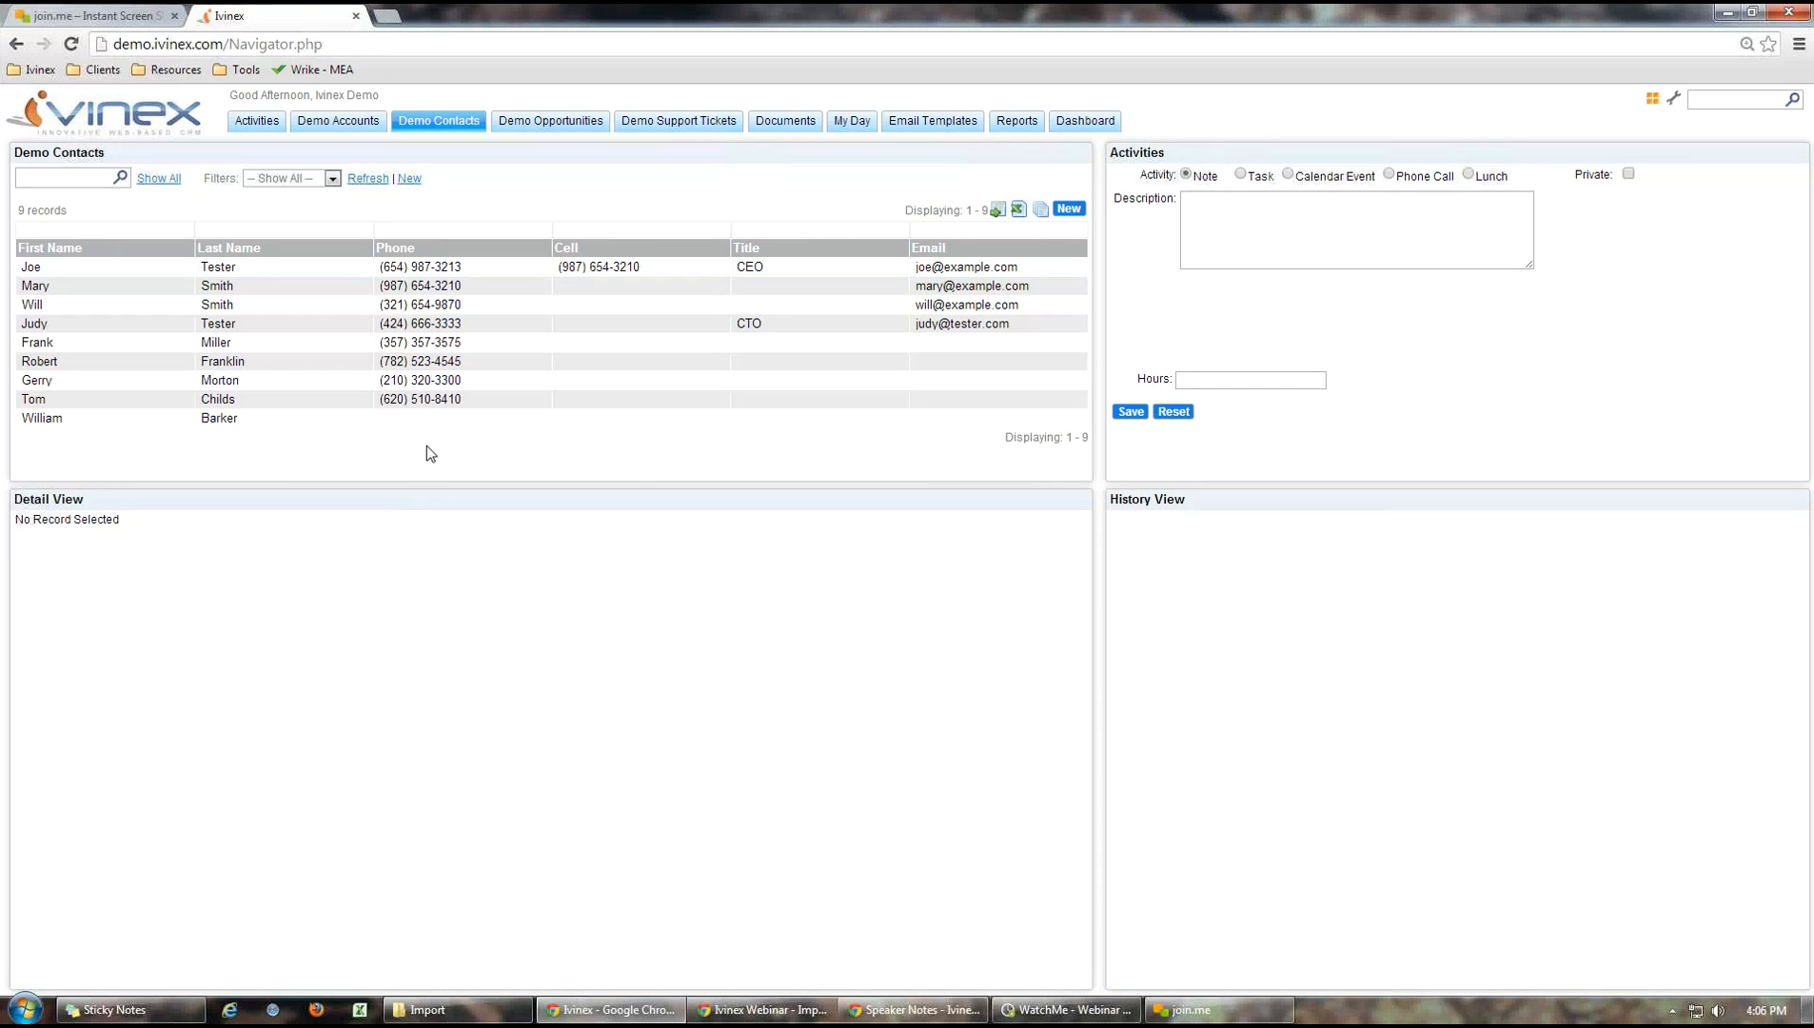
click(996, 211)
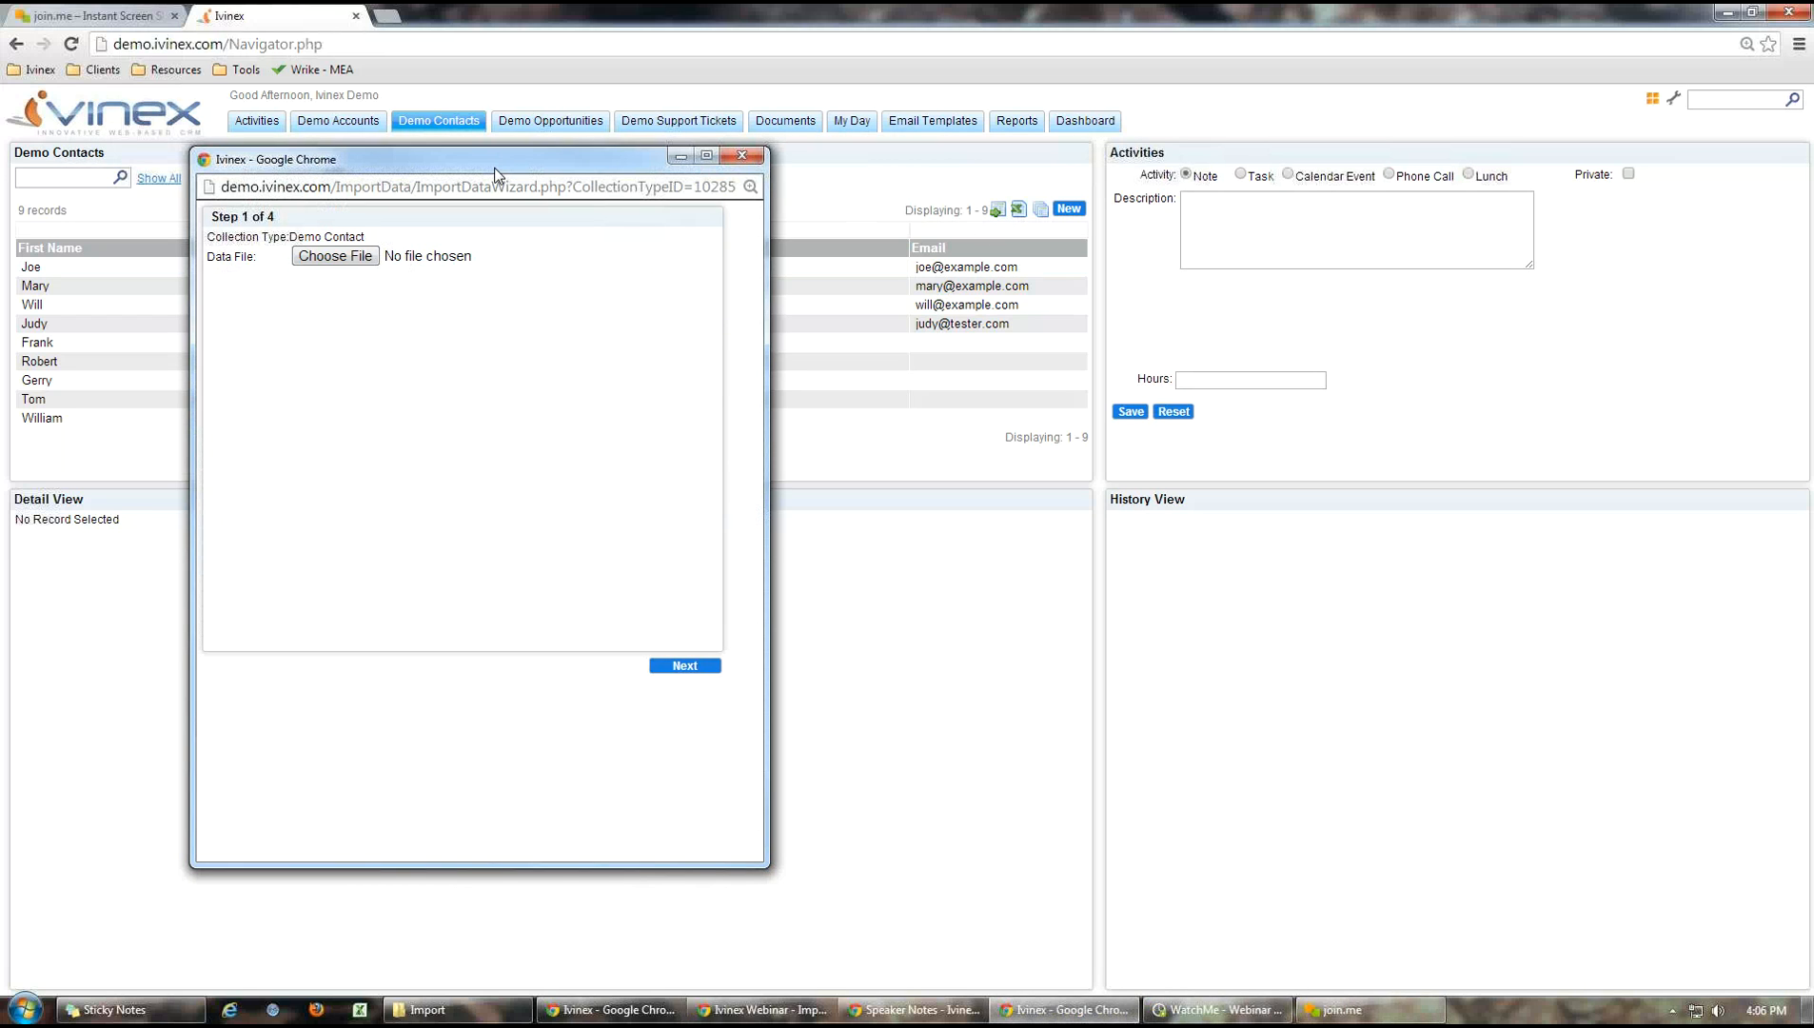
click(335, 257)
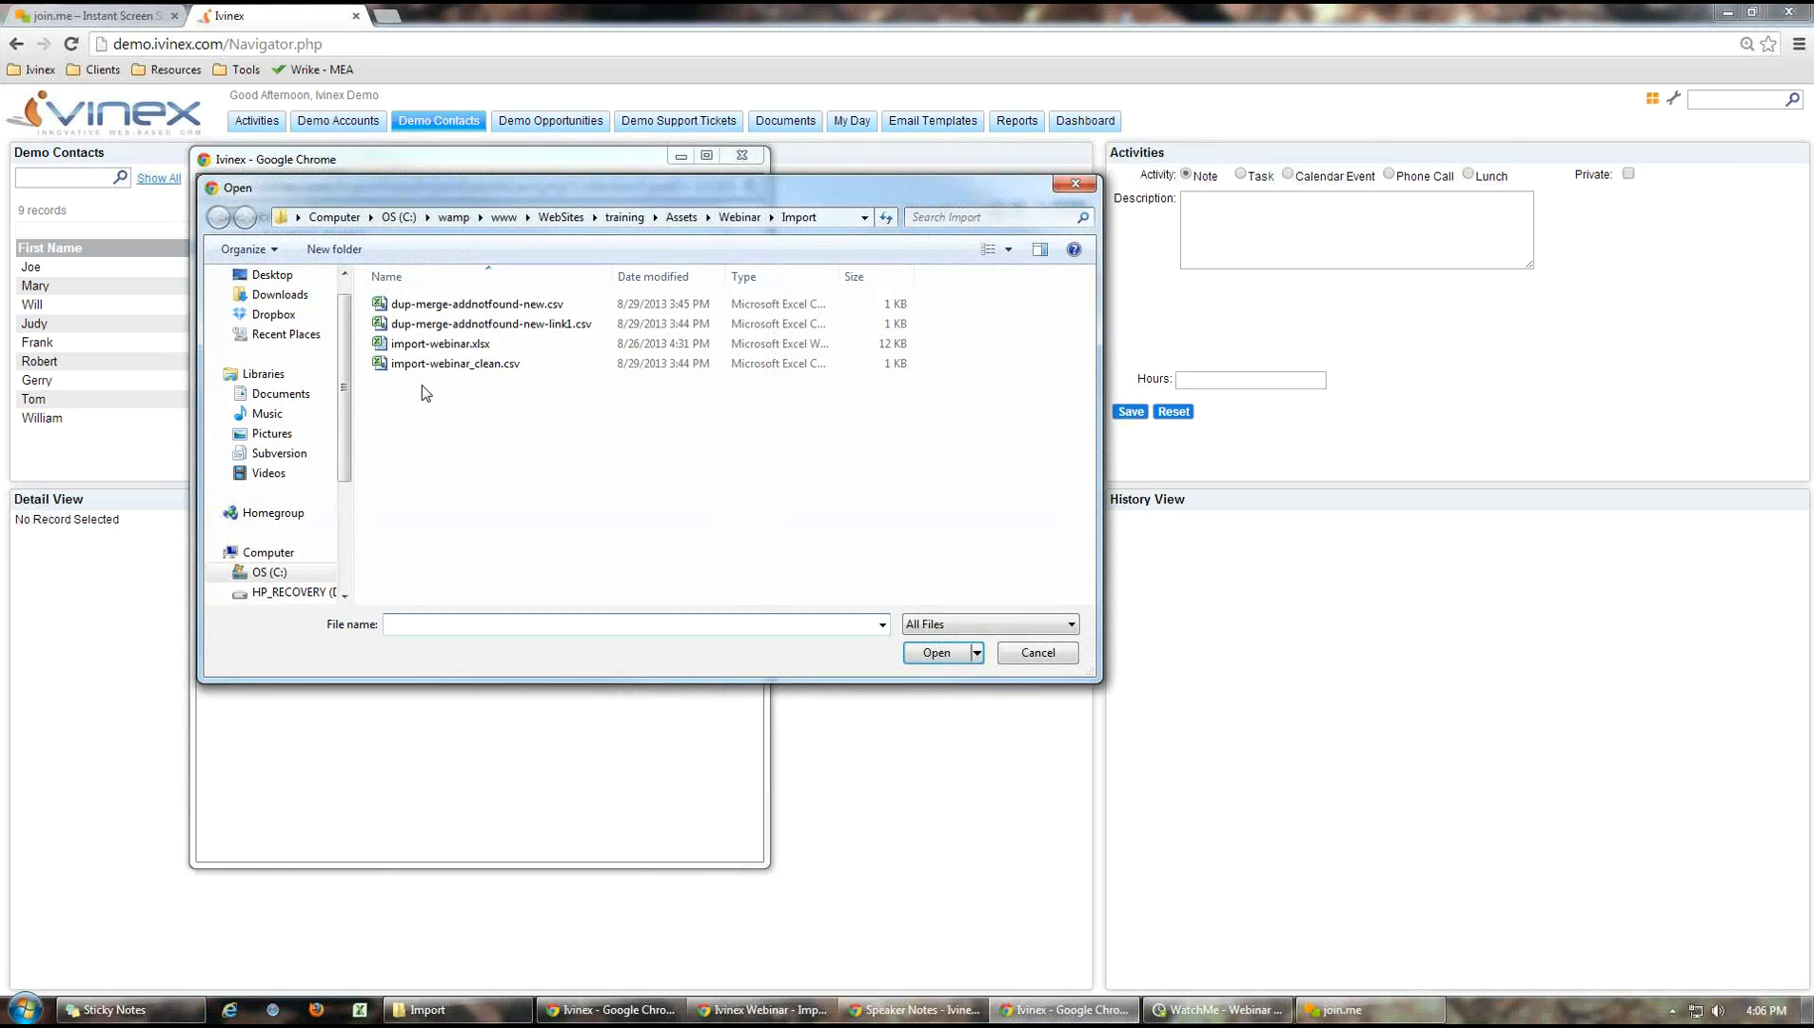
click(428, 365)
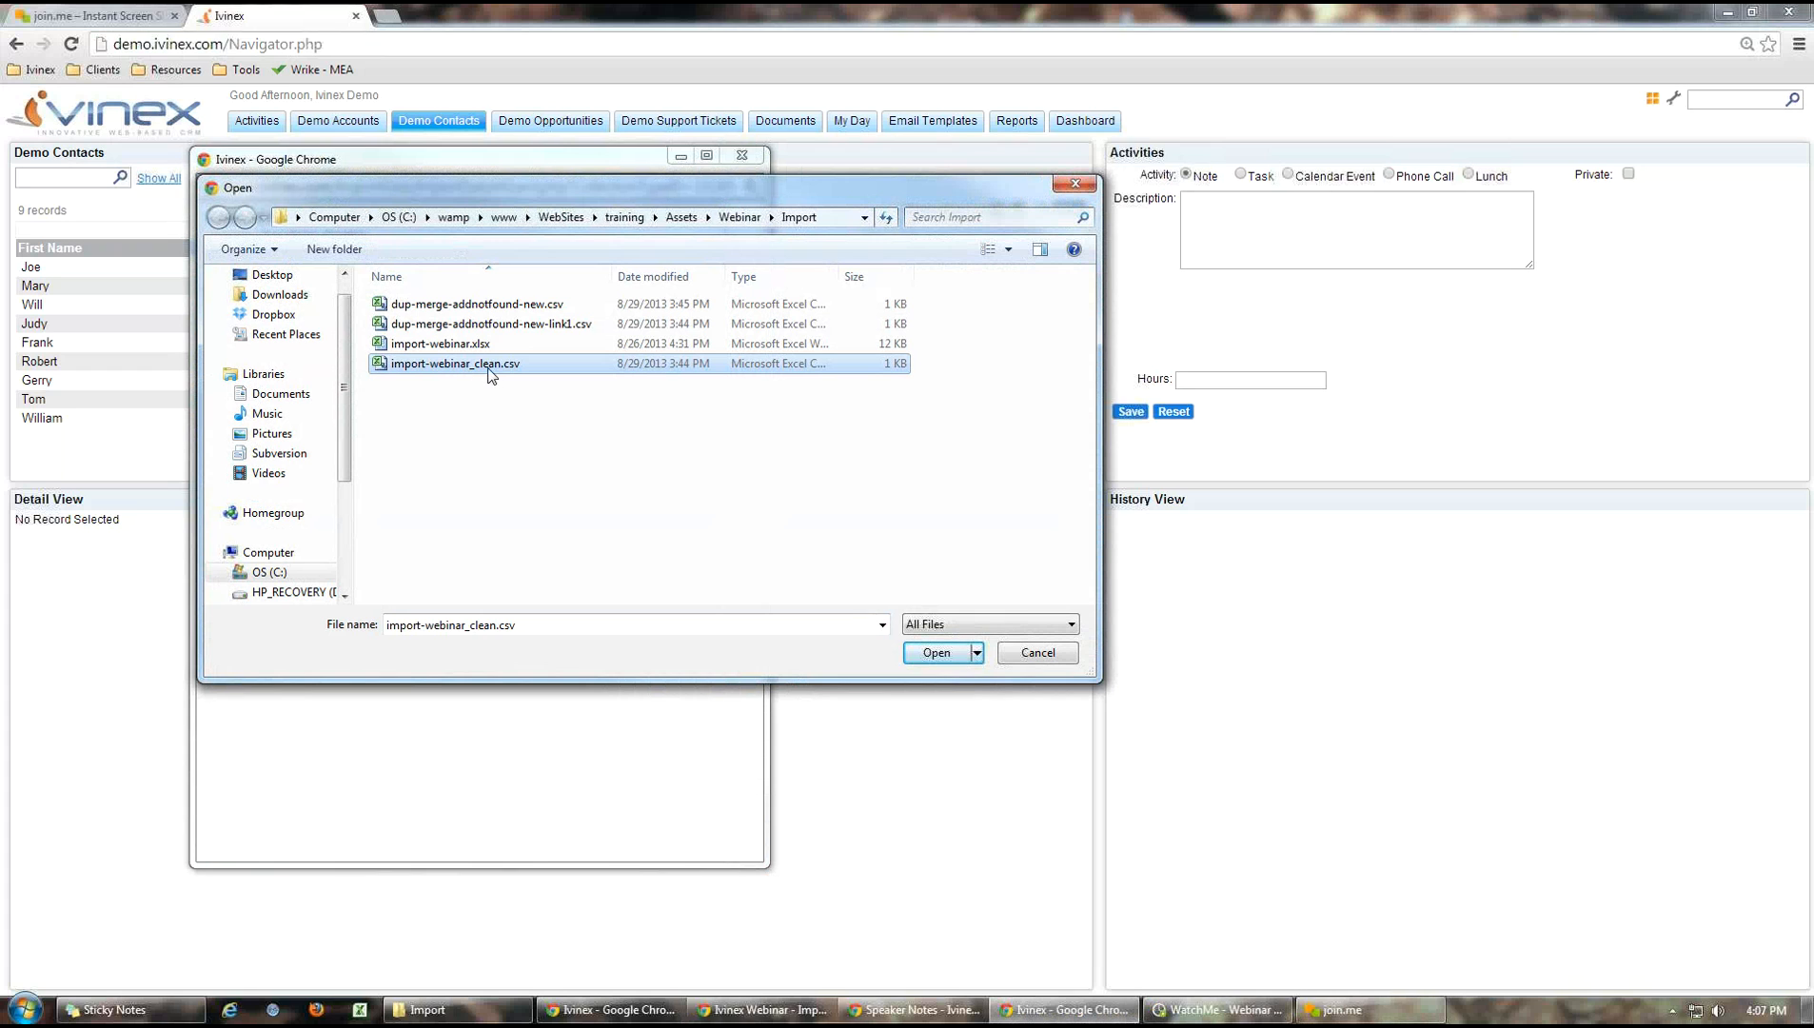
click(928, 655)
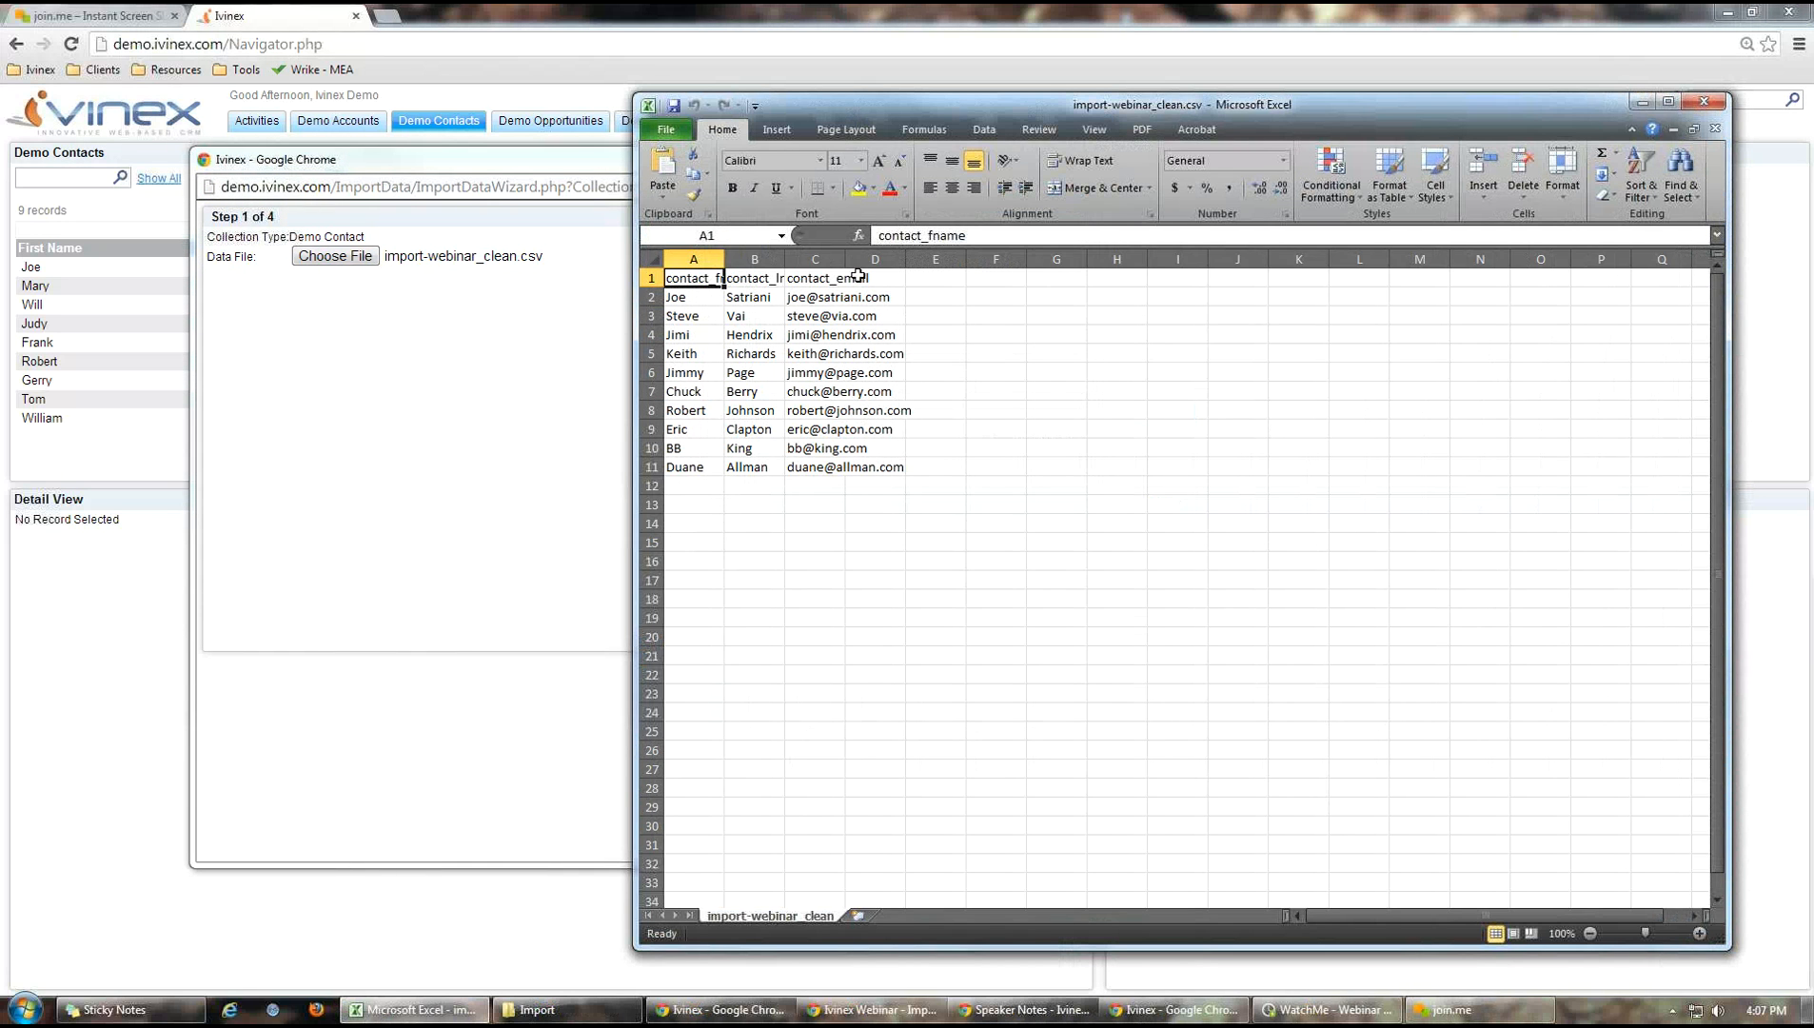
Review the header columns of import-webinar_clean.csv in Excel at full width and close the file without saving
drag(722, 259, 1015, 258)
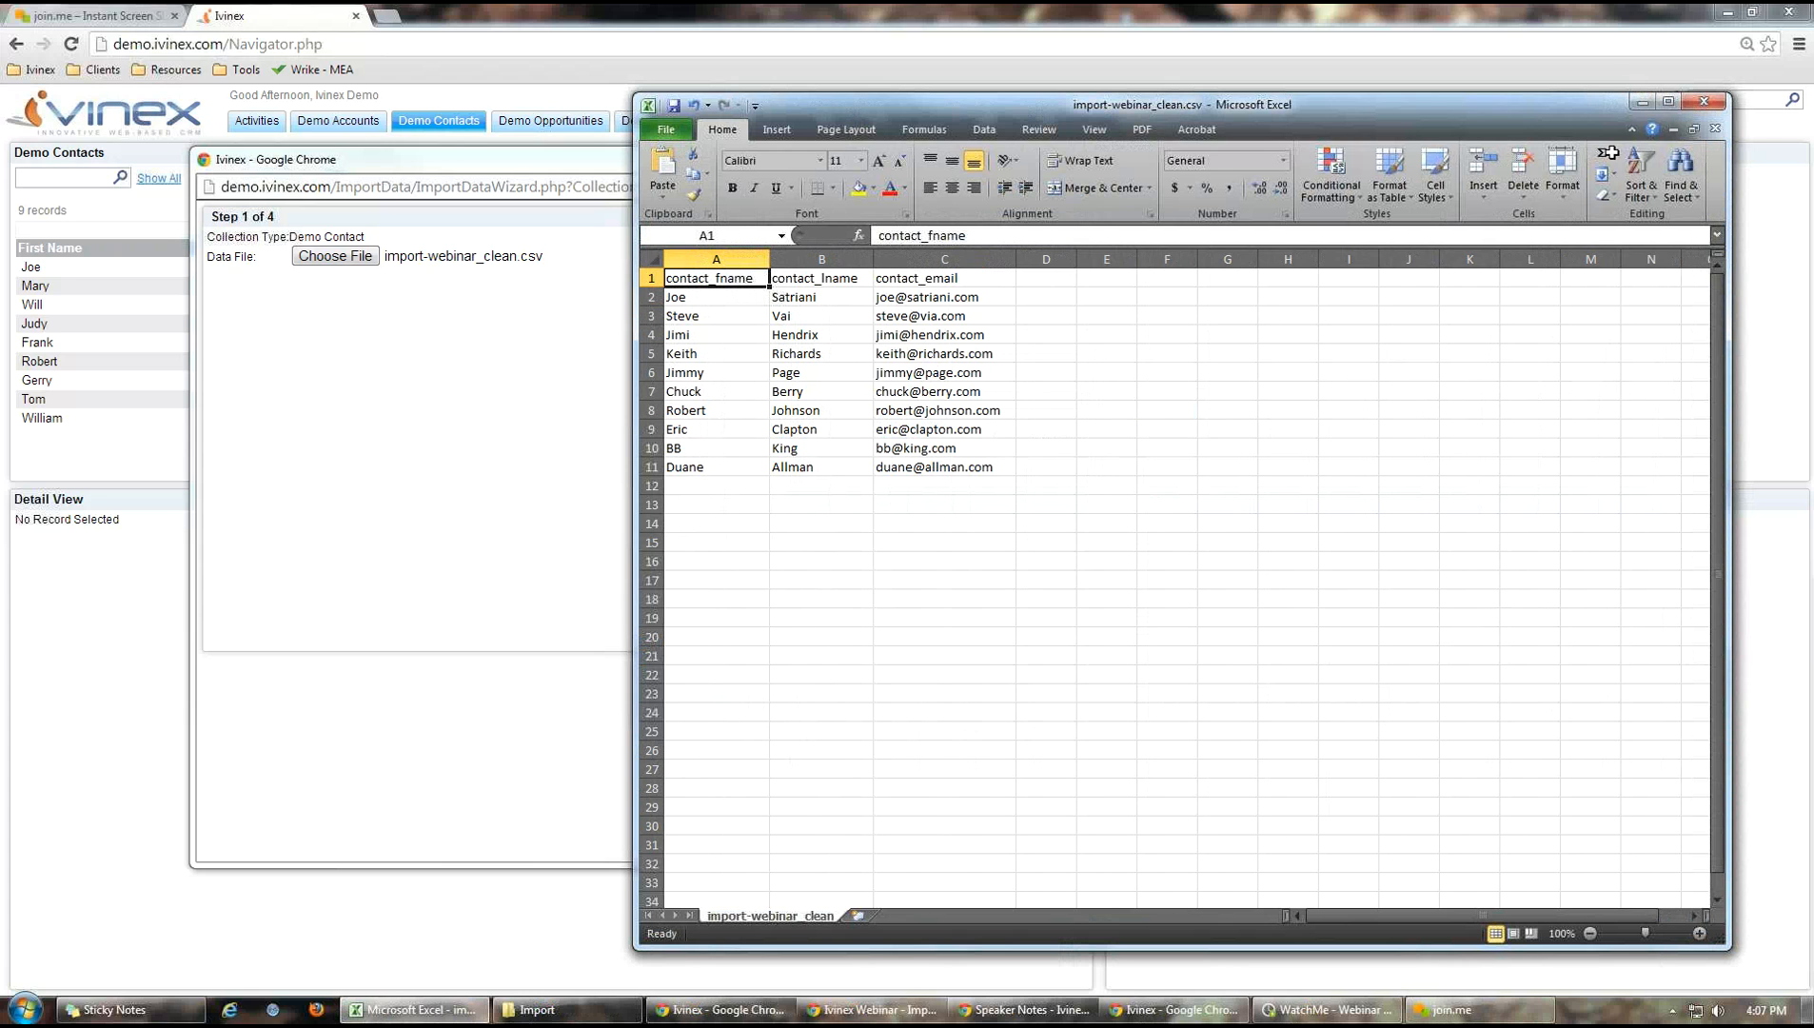
click(1717, 127)
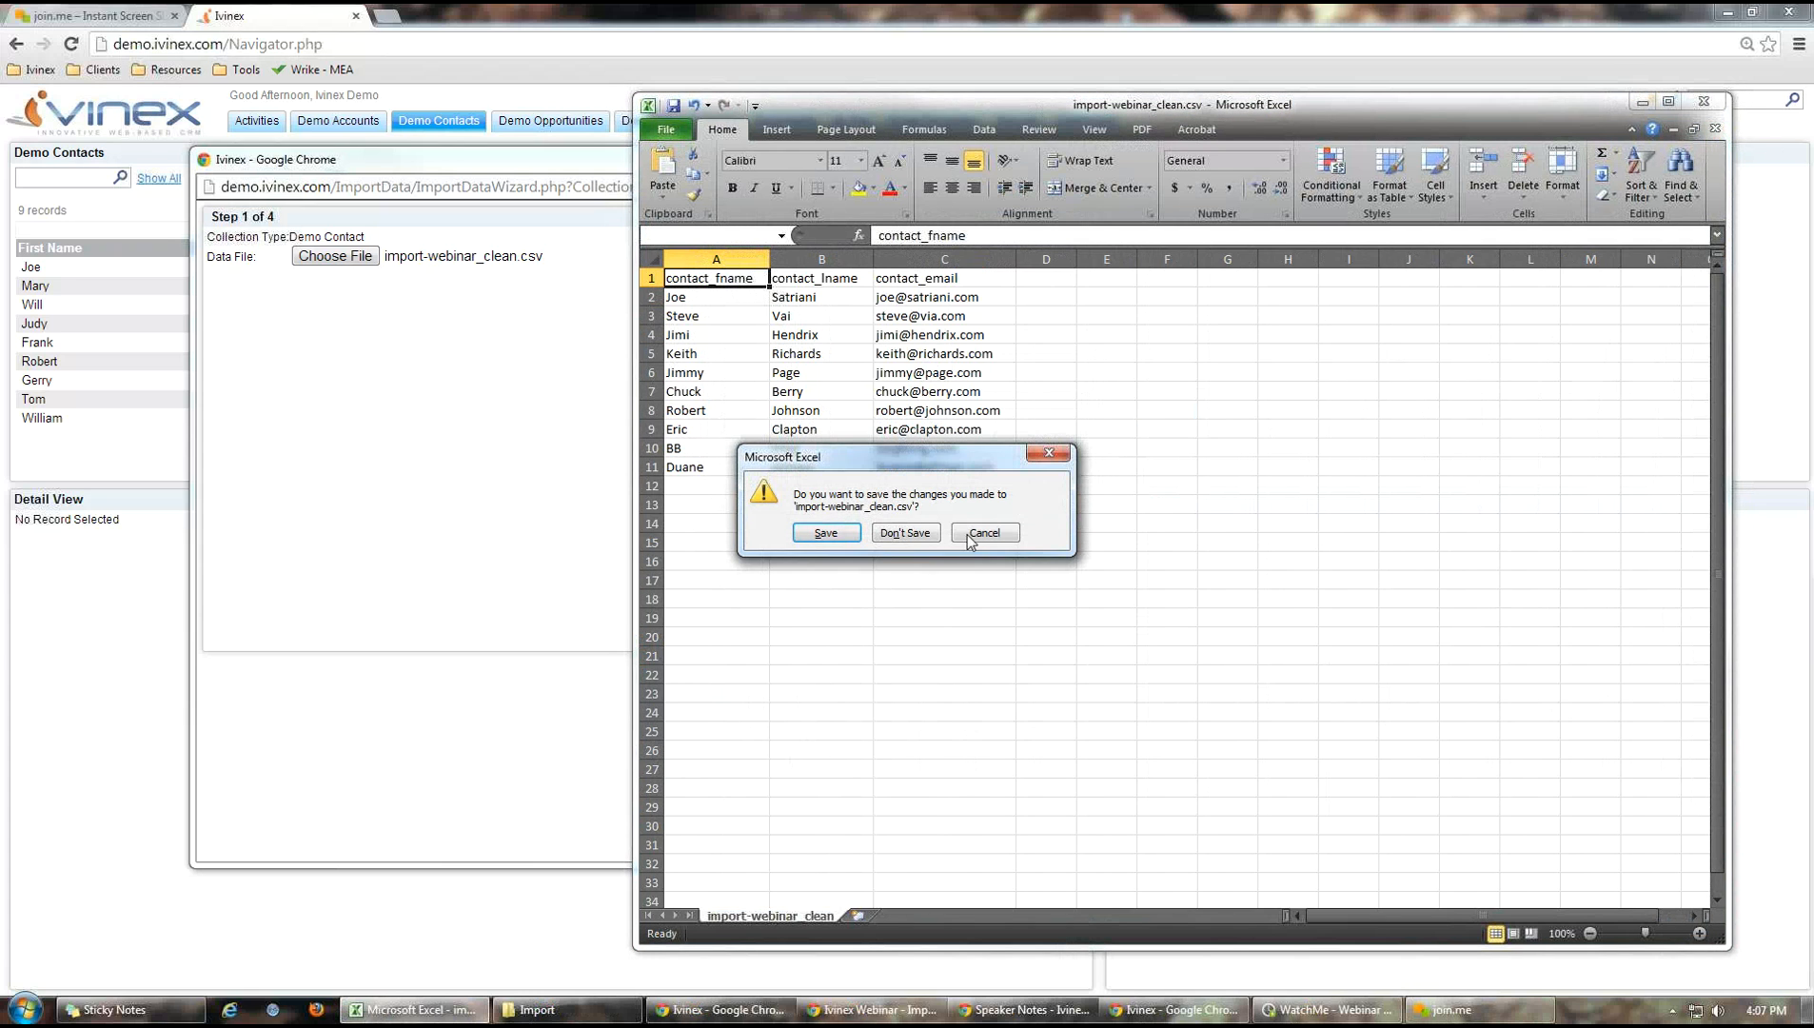
click(890, 535)
click(562, 212)
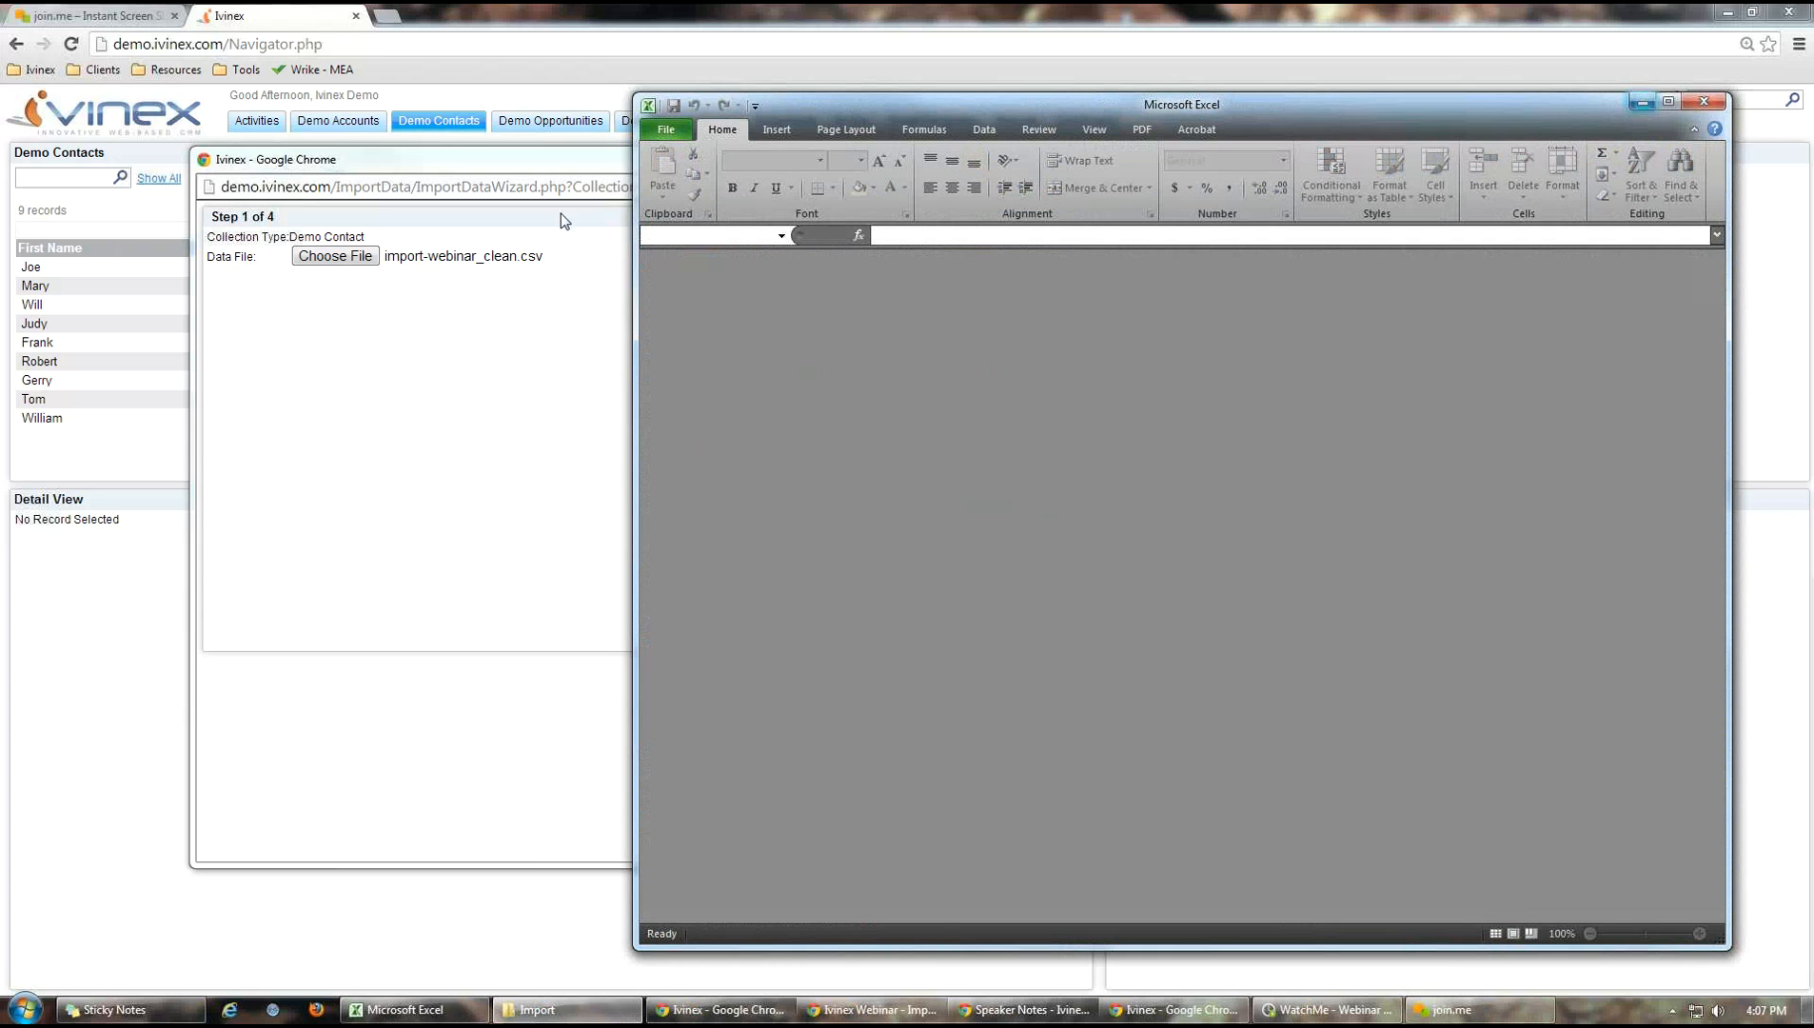
Advance the import to field mapping and check the first contact's details for available fields, returning to the wizard
click(681, 665)
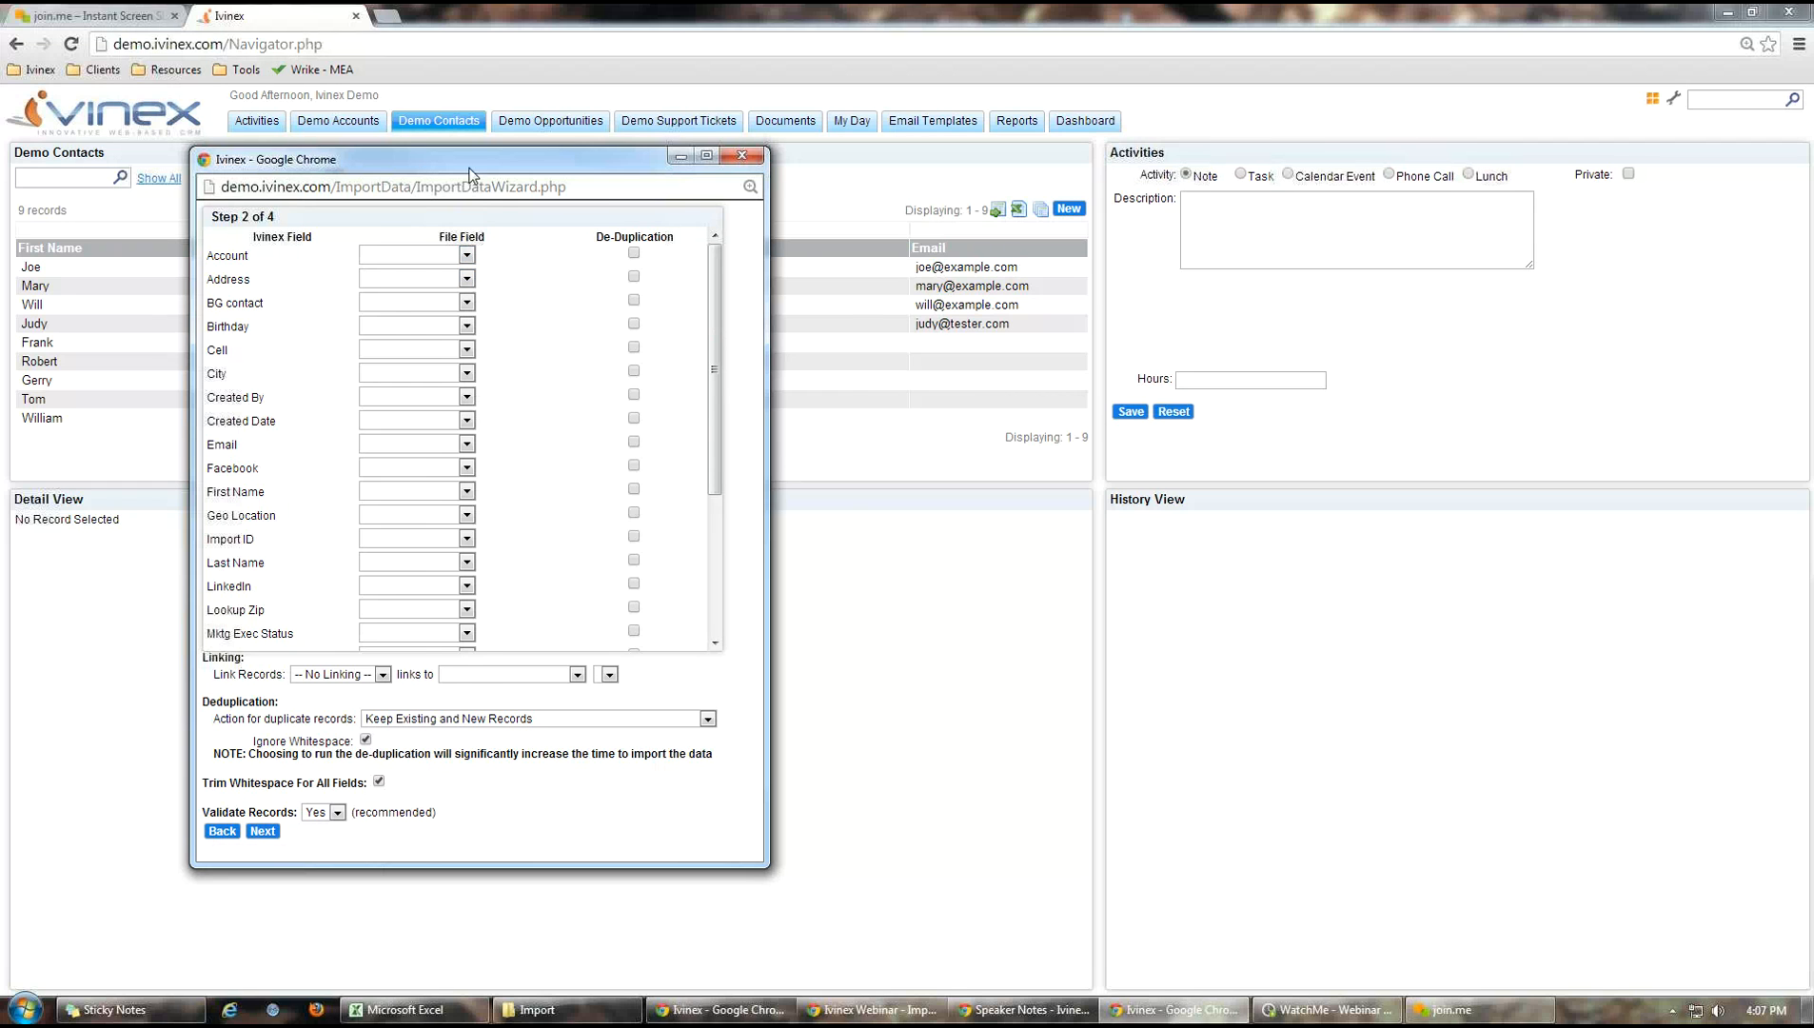
drag(467, 167, 1031, 176)
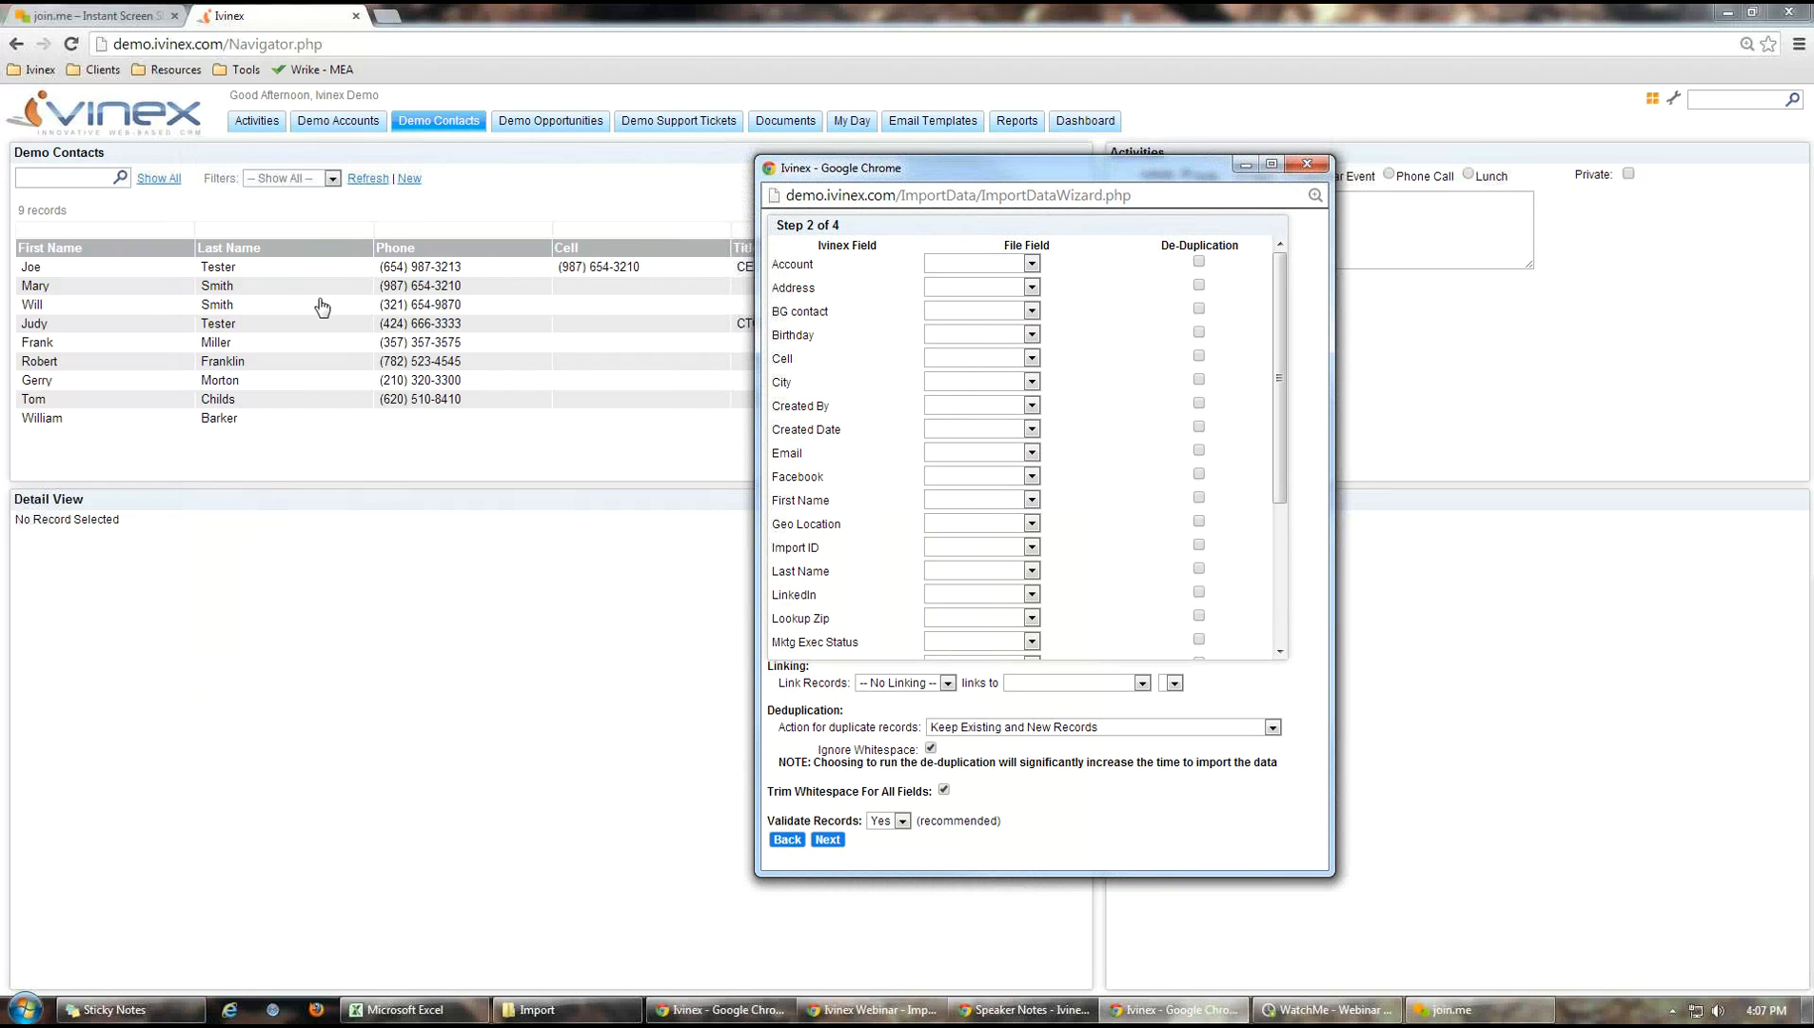
click(229, 266)
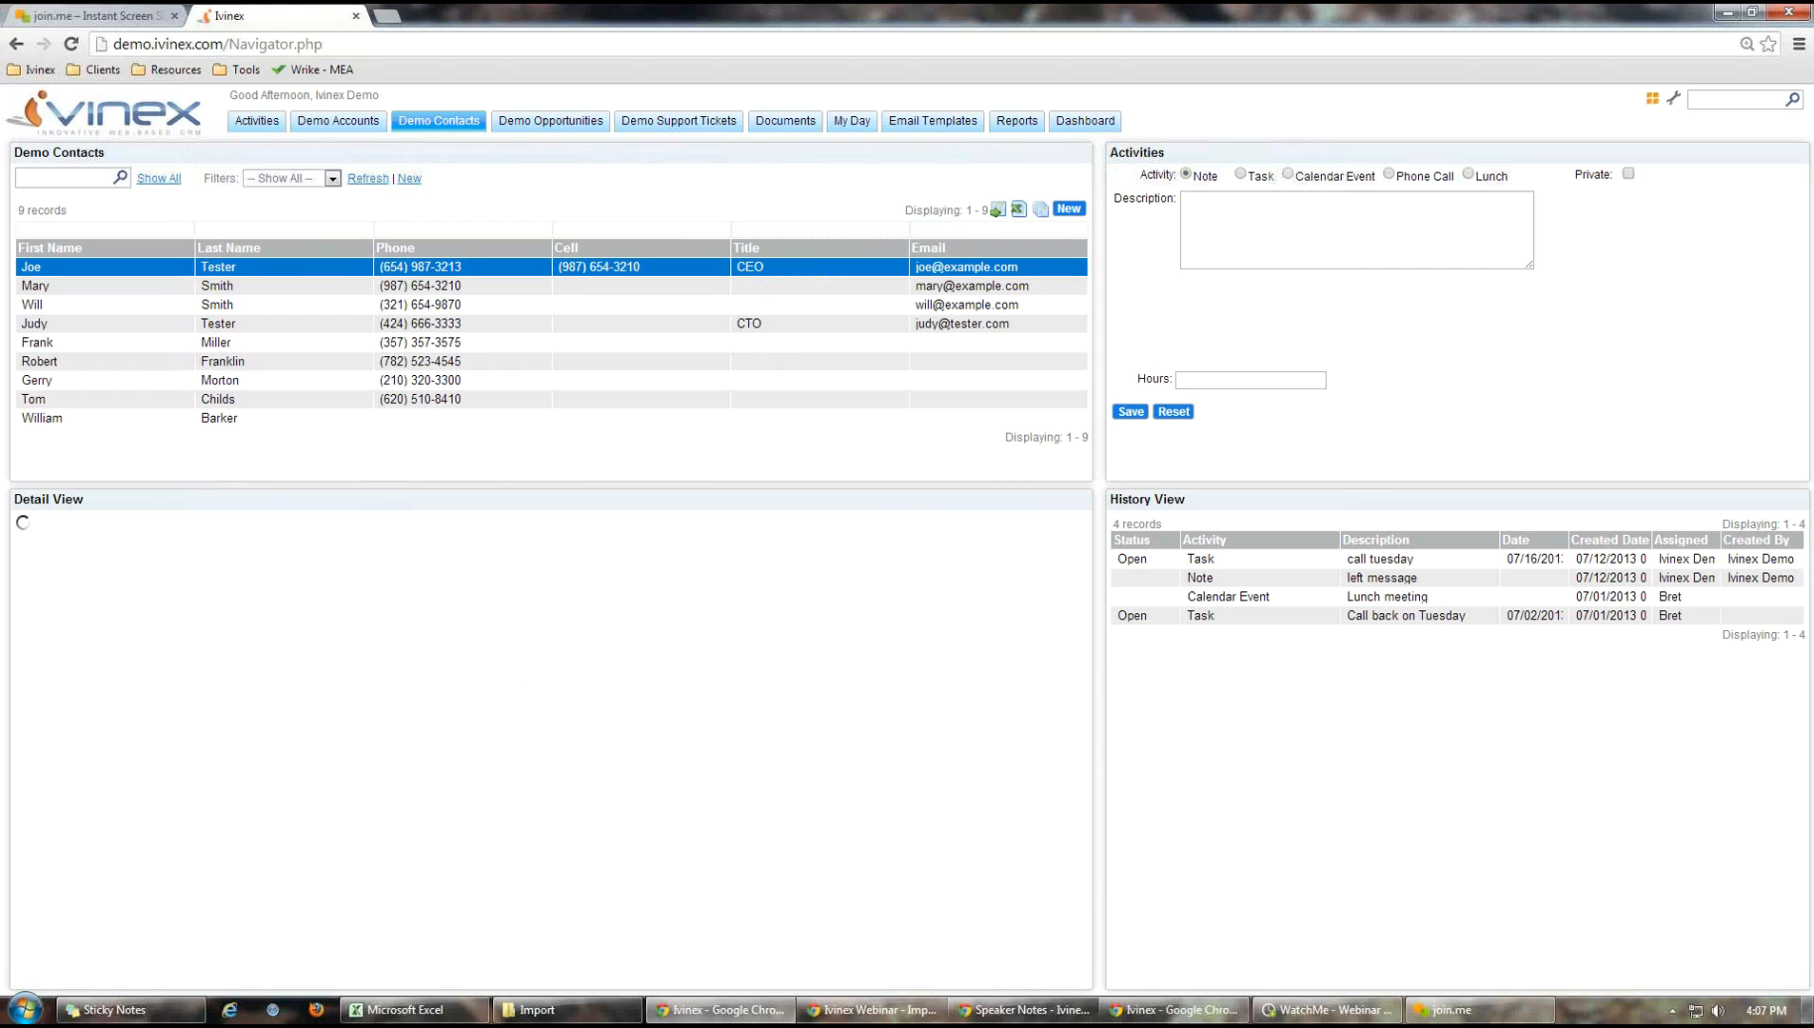
click(1175, 1010)
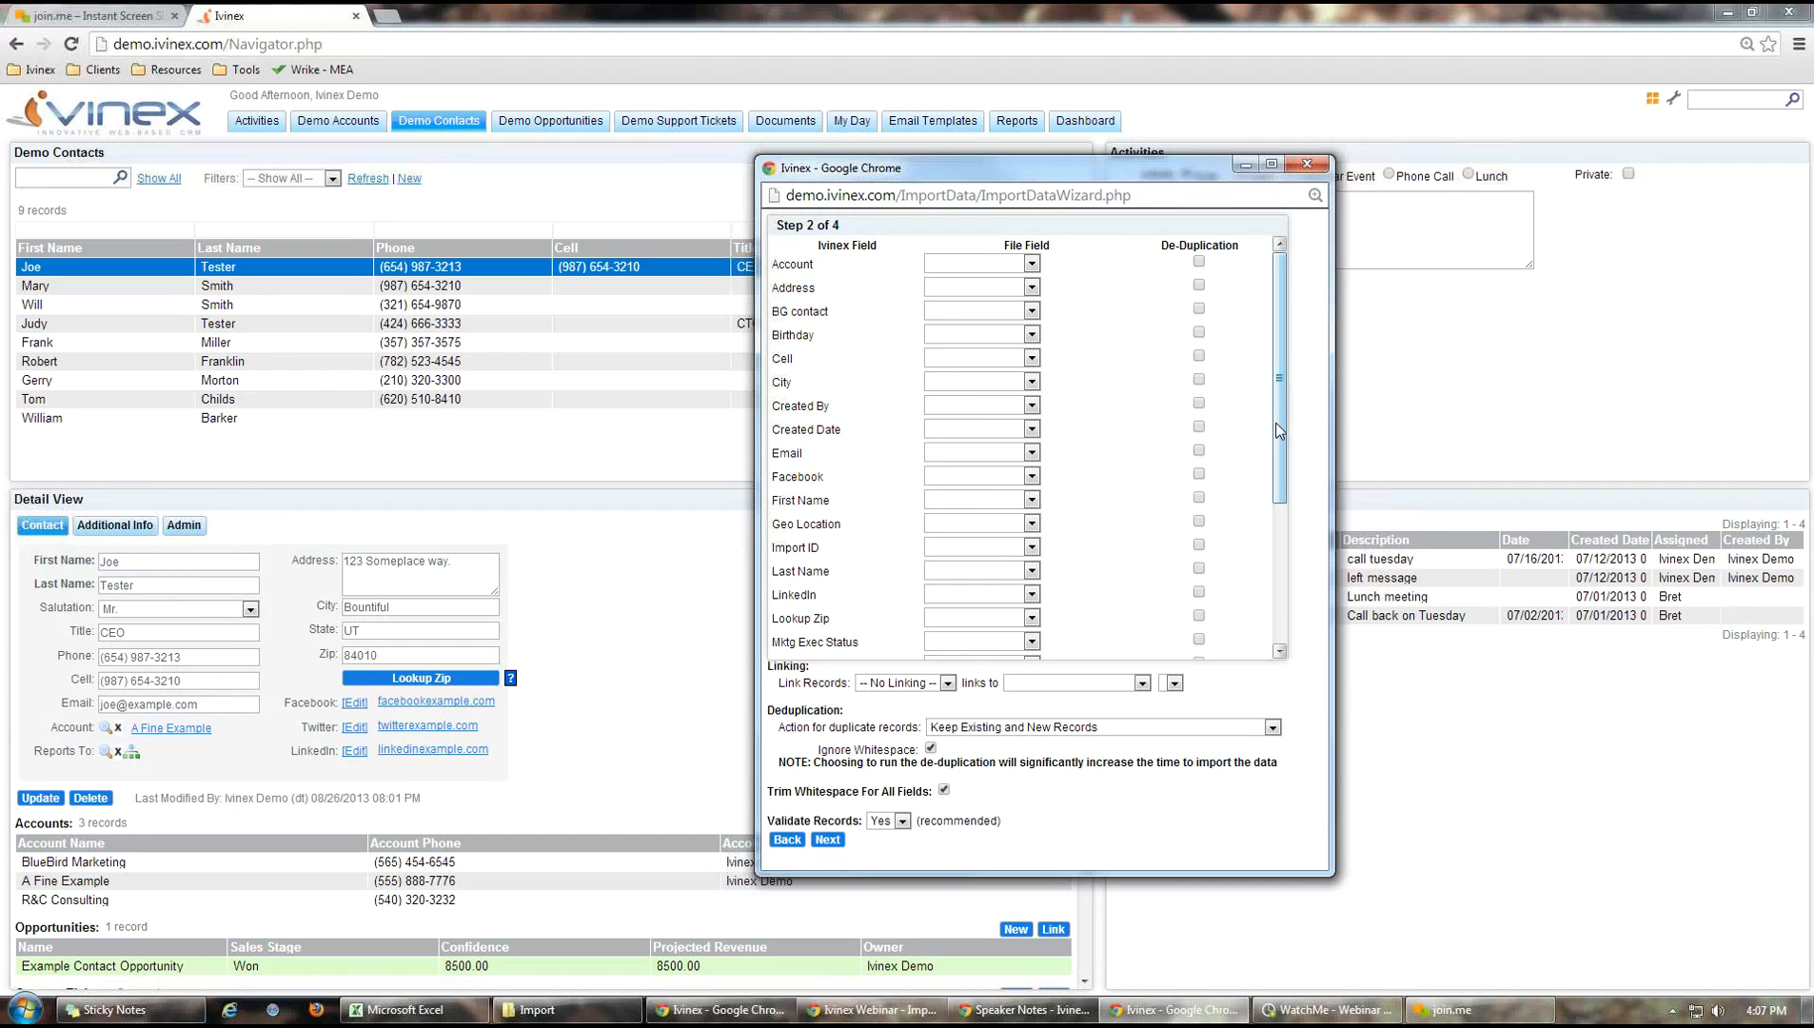
Map First Name to contact_fname, Email to contact_email and Last Name to contact_lname
drag(1280, 434, 1281, 481)
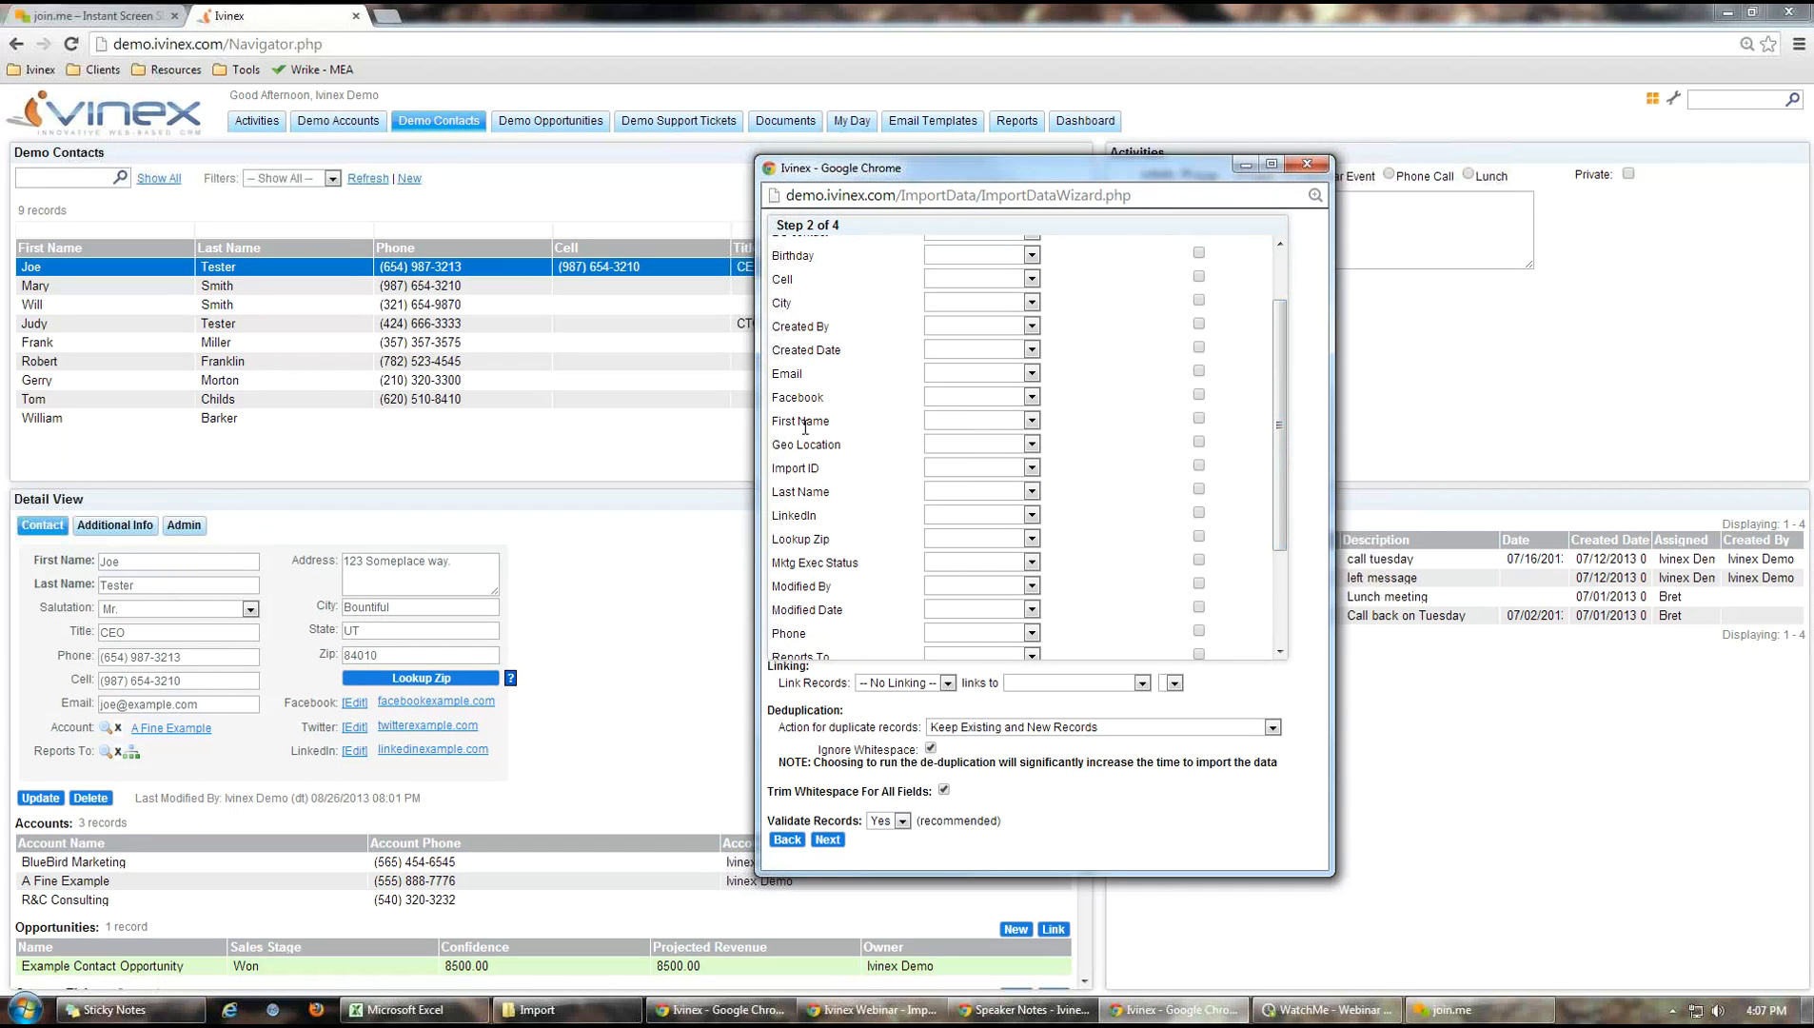
click(1033, 420)
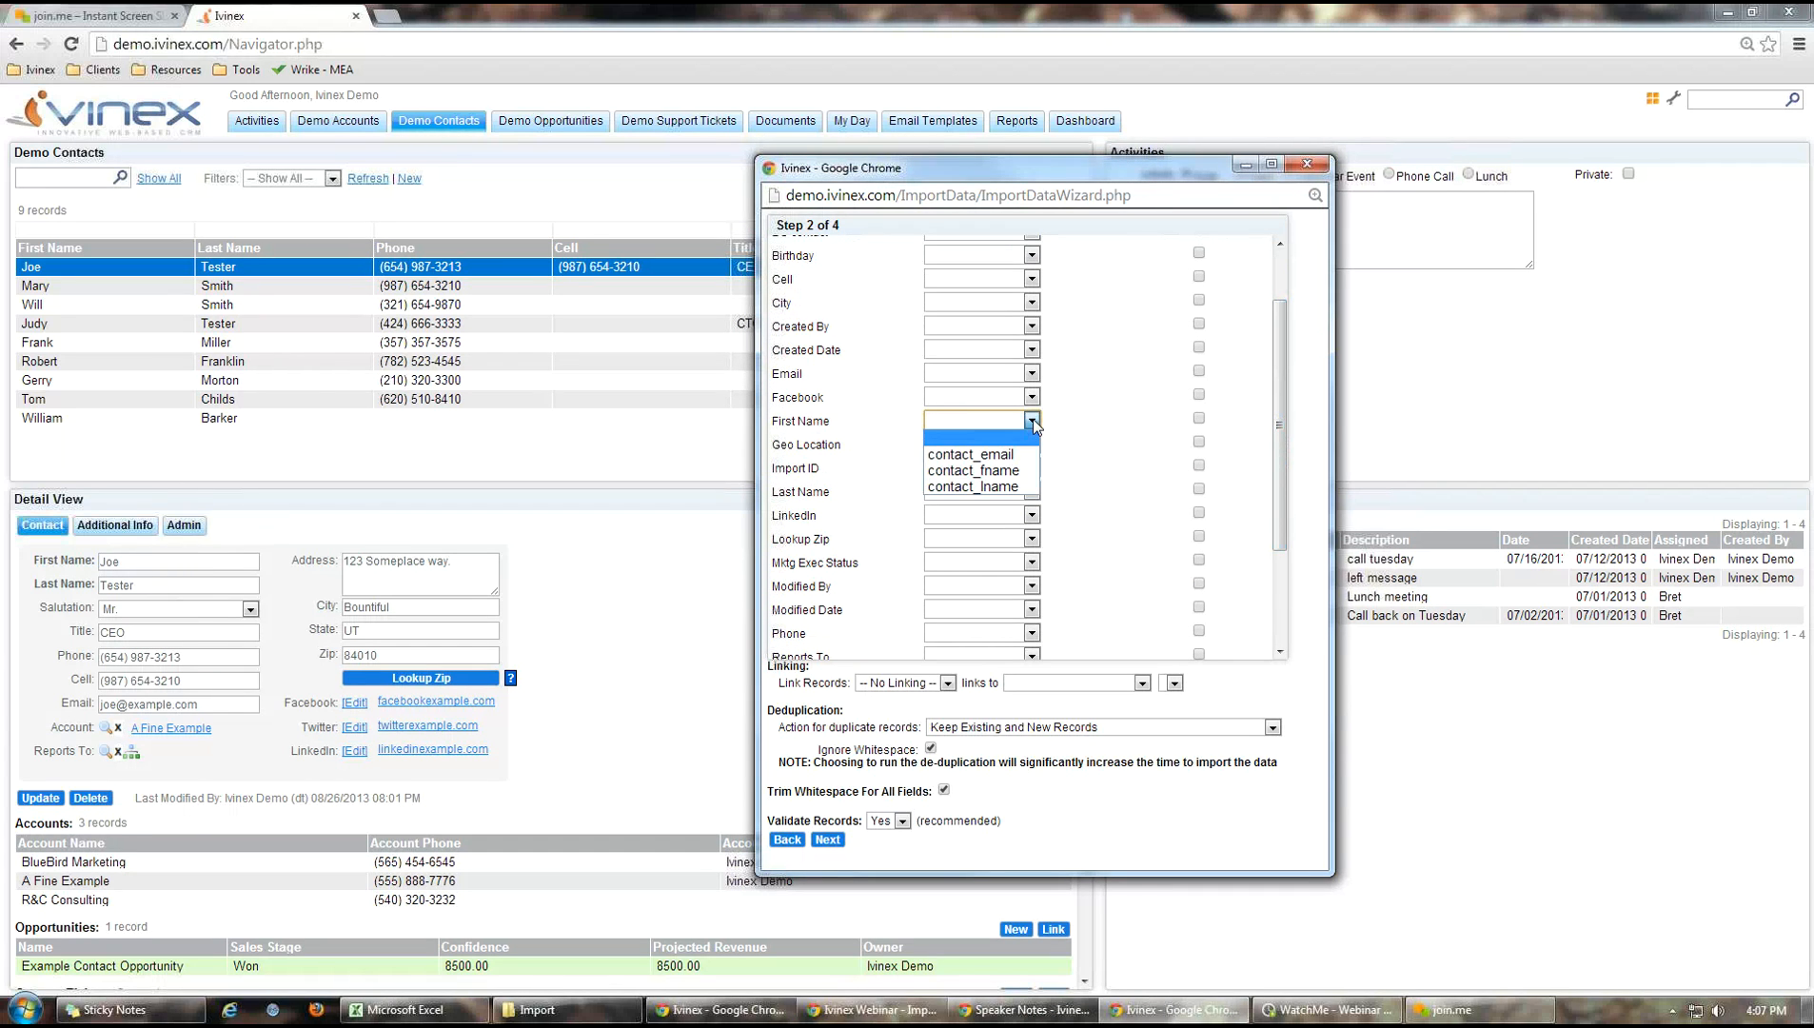
click(996, 471)
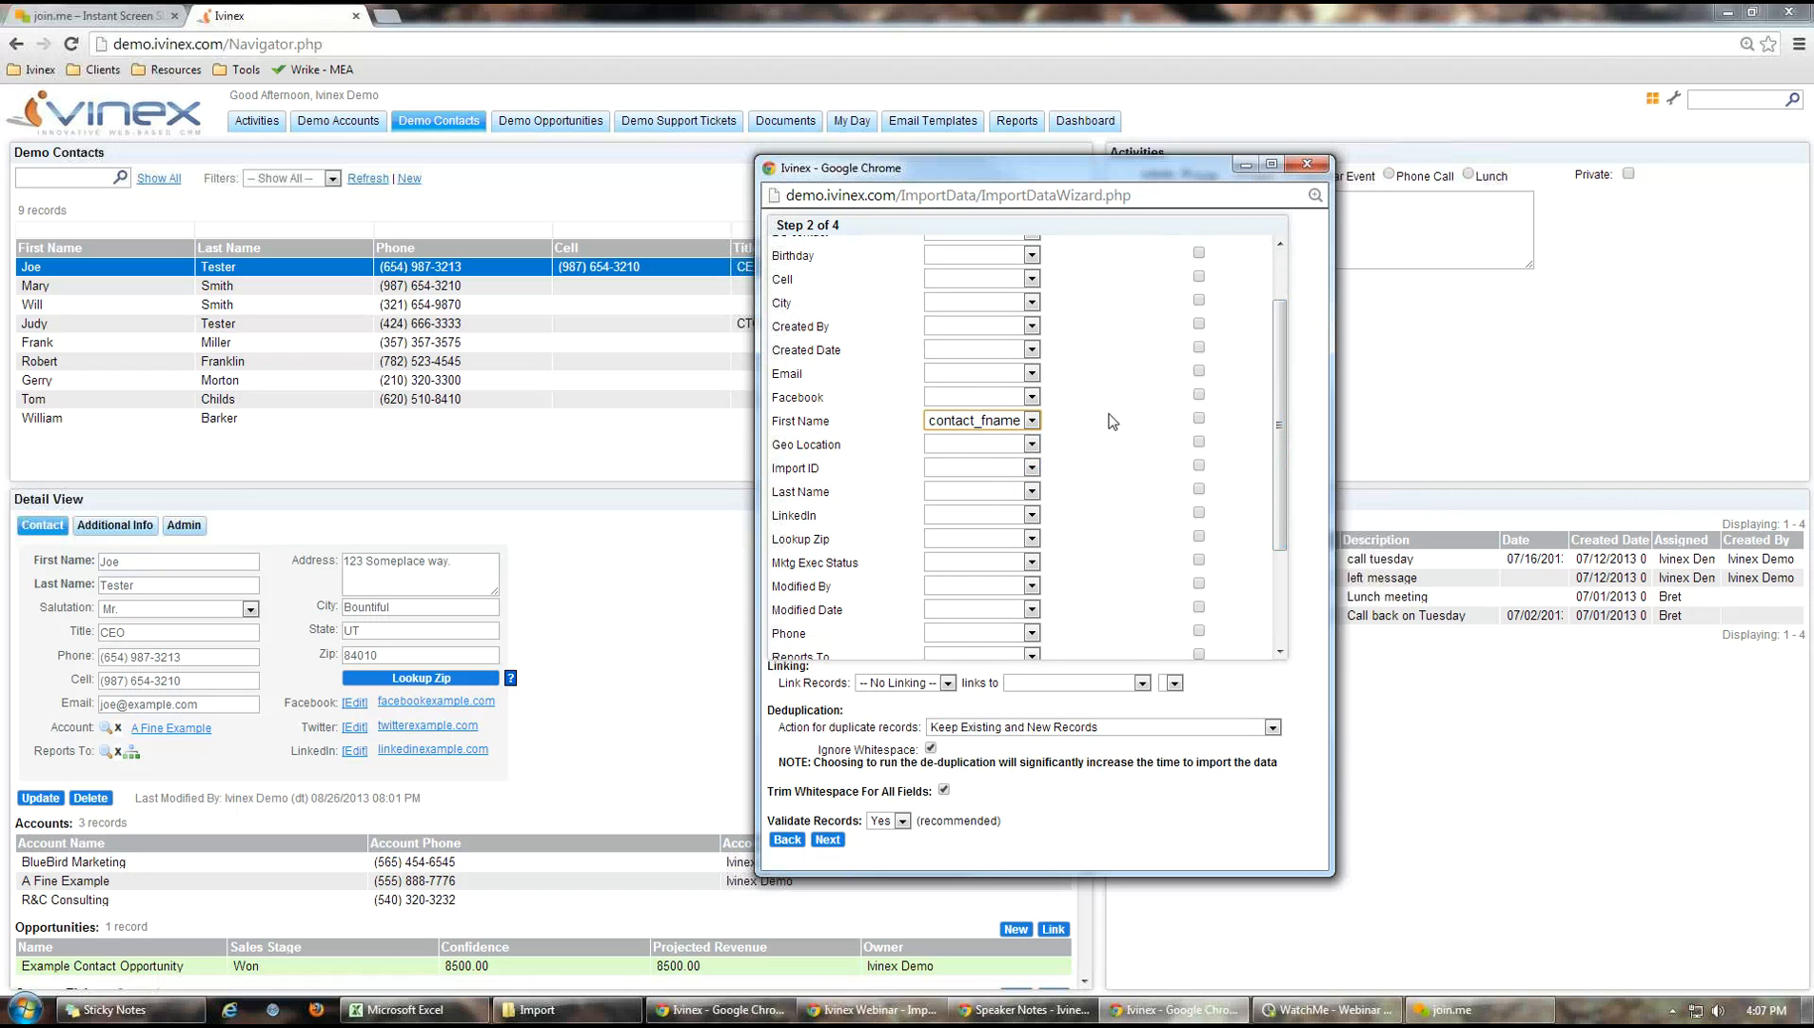
click(1032, 373)
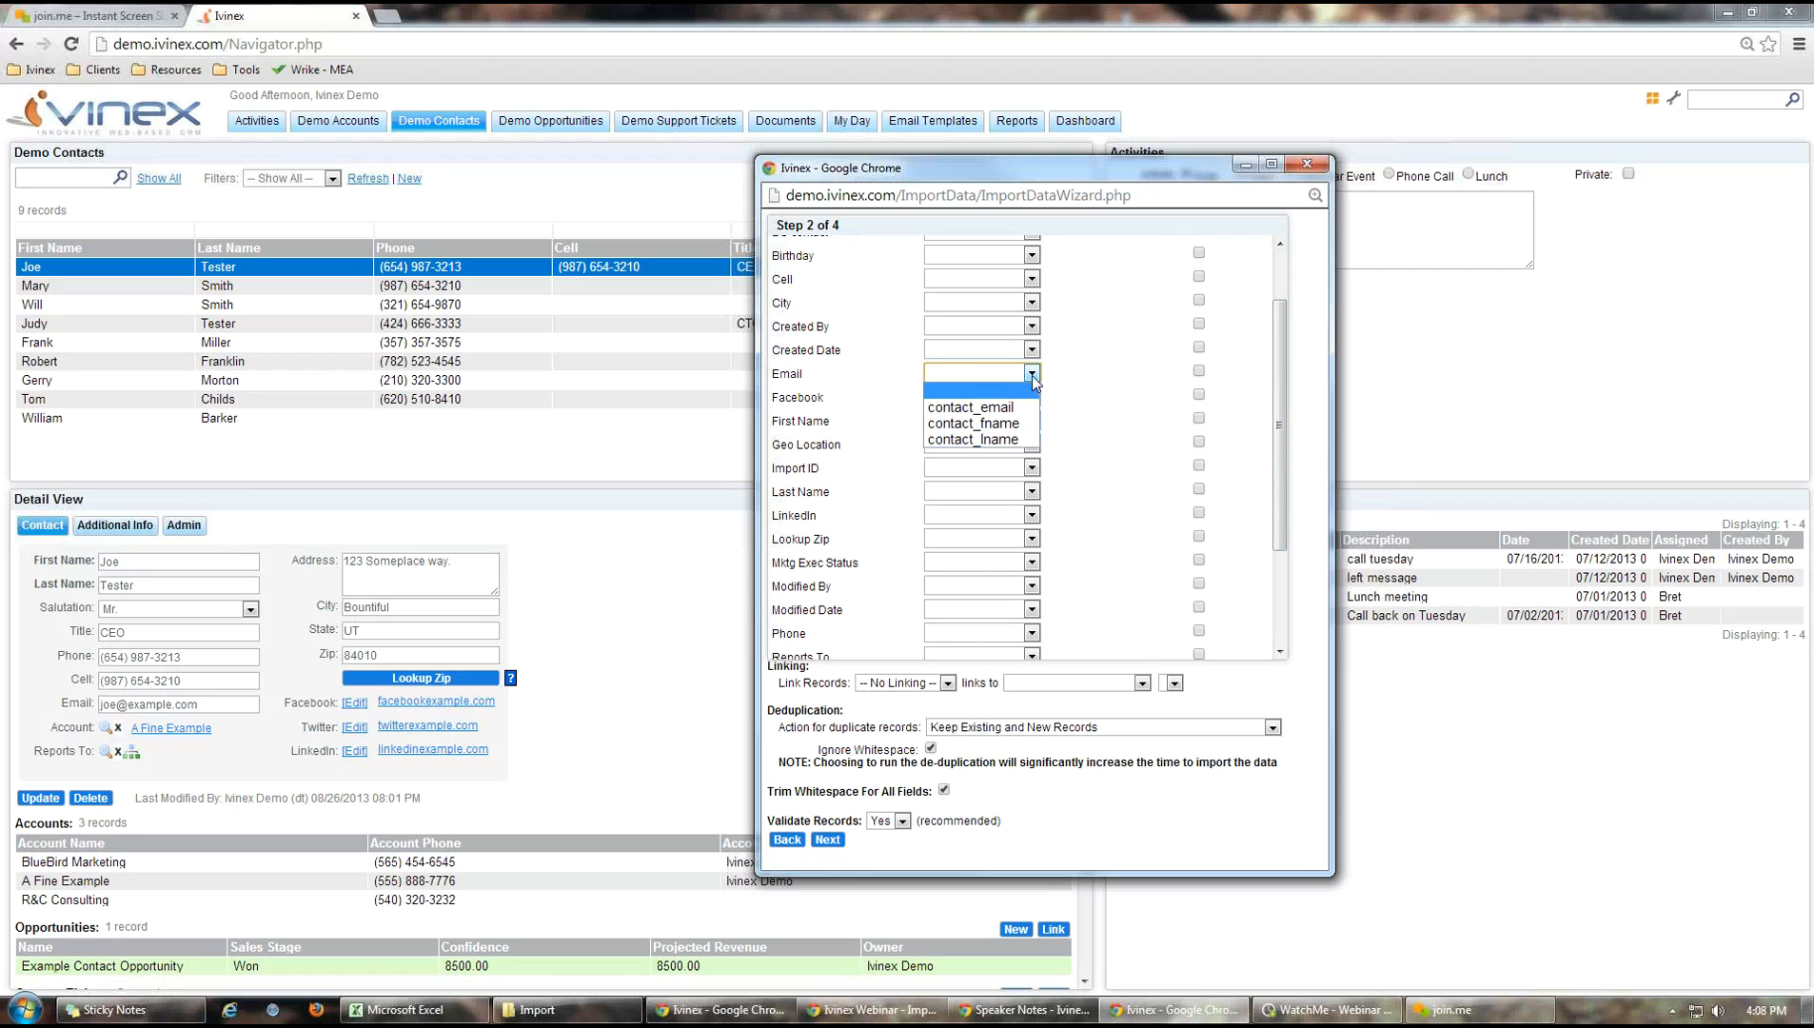
click(975, 405)
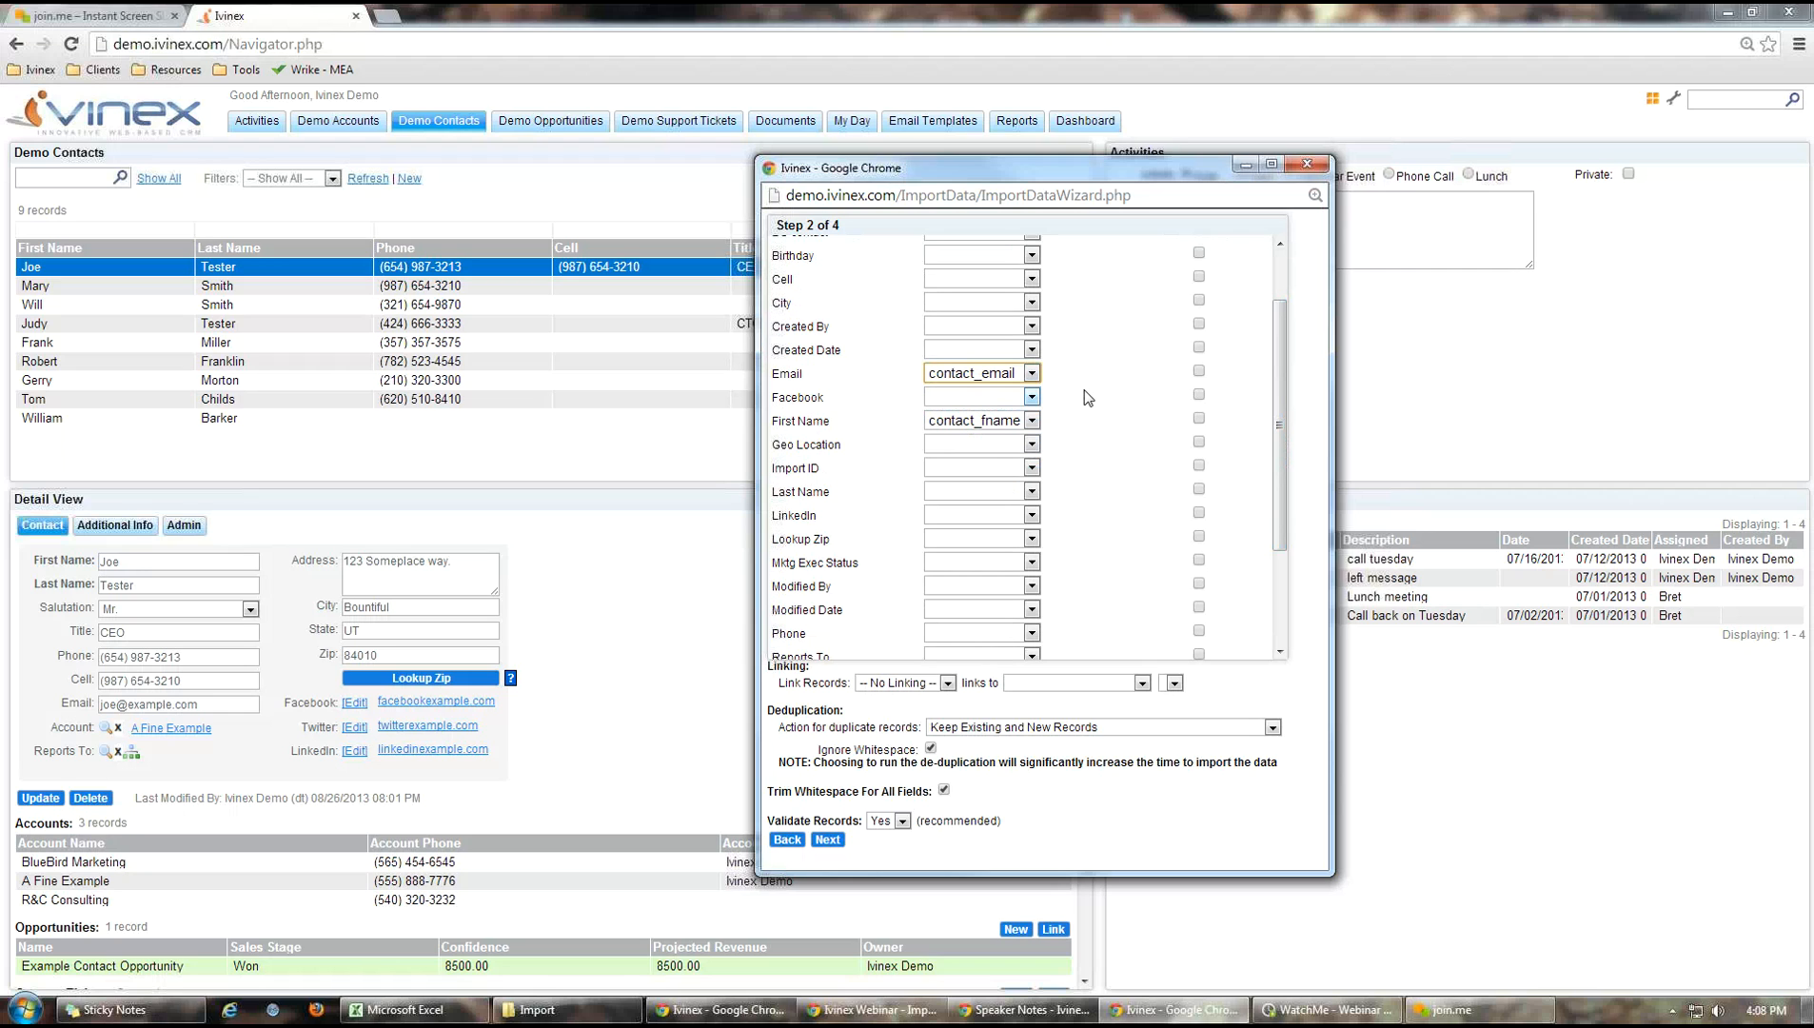
click(1027, 493)
click(993, 559)
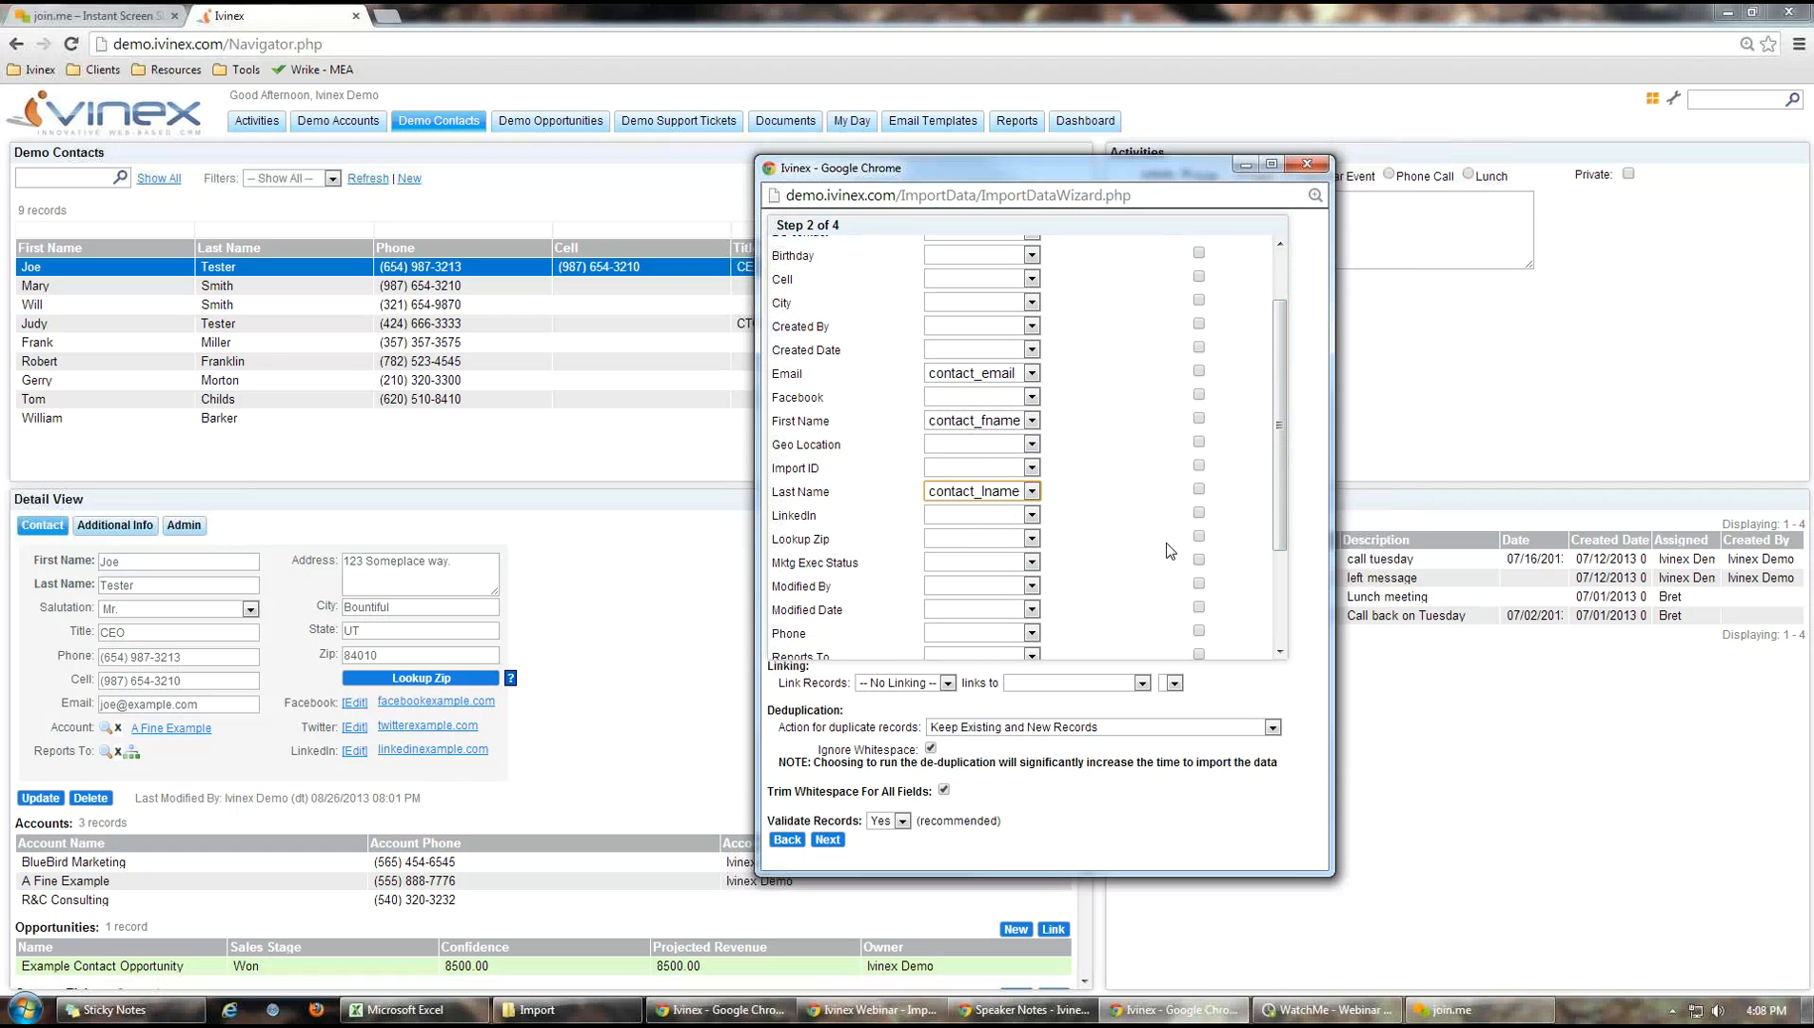
Review the field mapping, validate the records and finish the contact import
drag(1281, 395, 1281, 344)
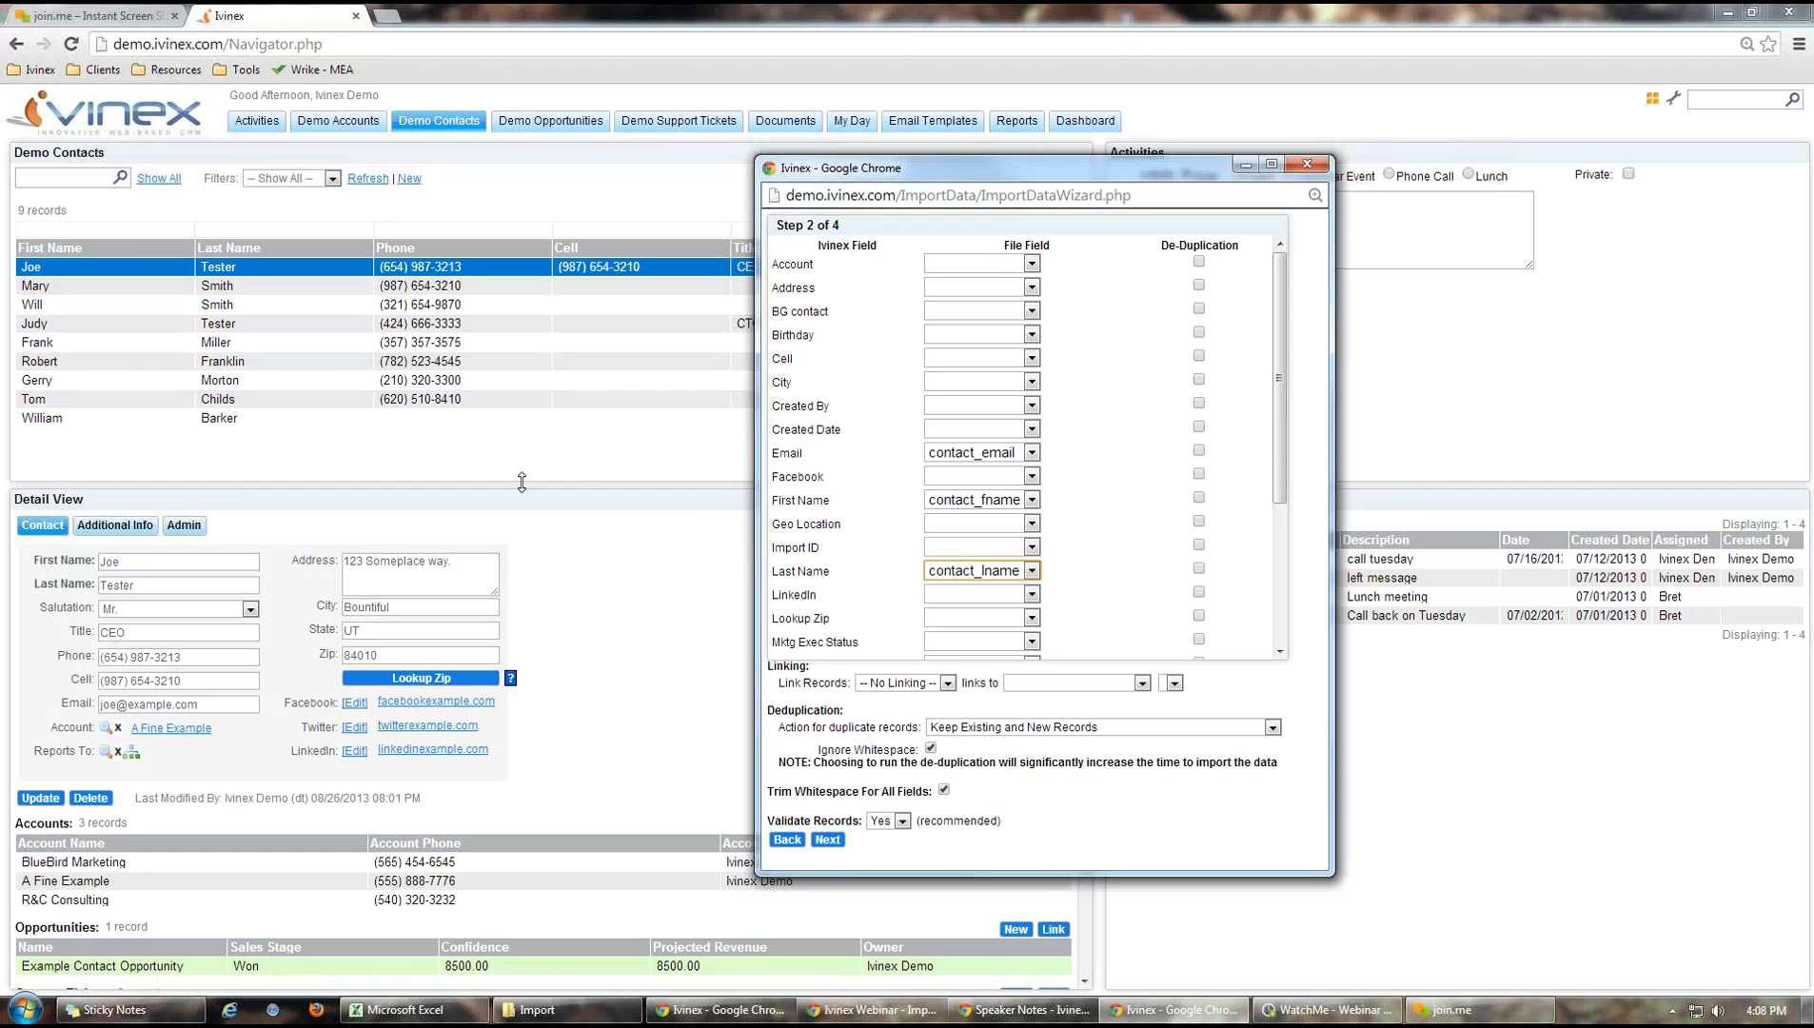
mouse_move(1282, 445)
mouse_down()
mouse_move(1283, 398)
mouse_move(1285, 456)
mouse_up()
click(827, 840)
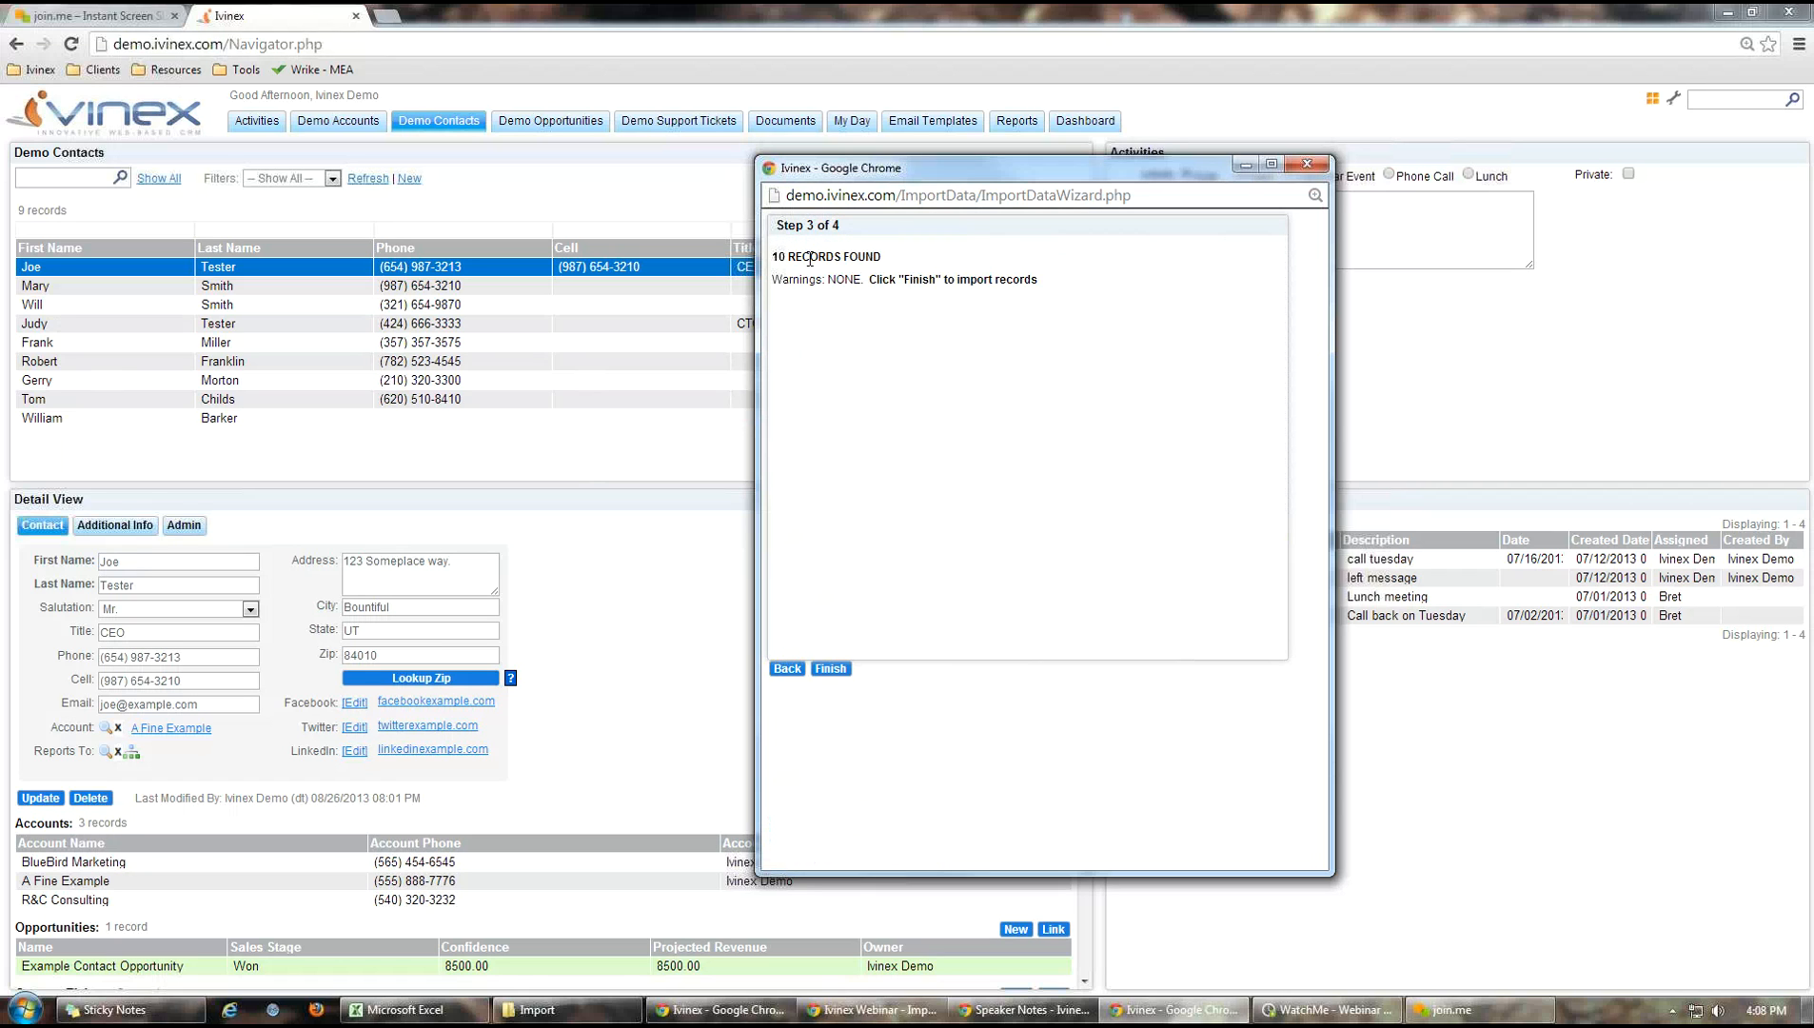
click(831, 669)
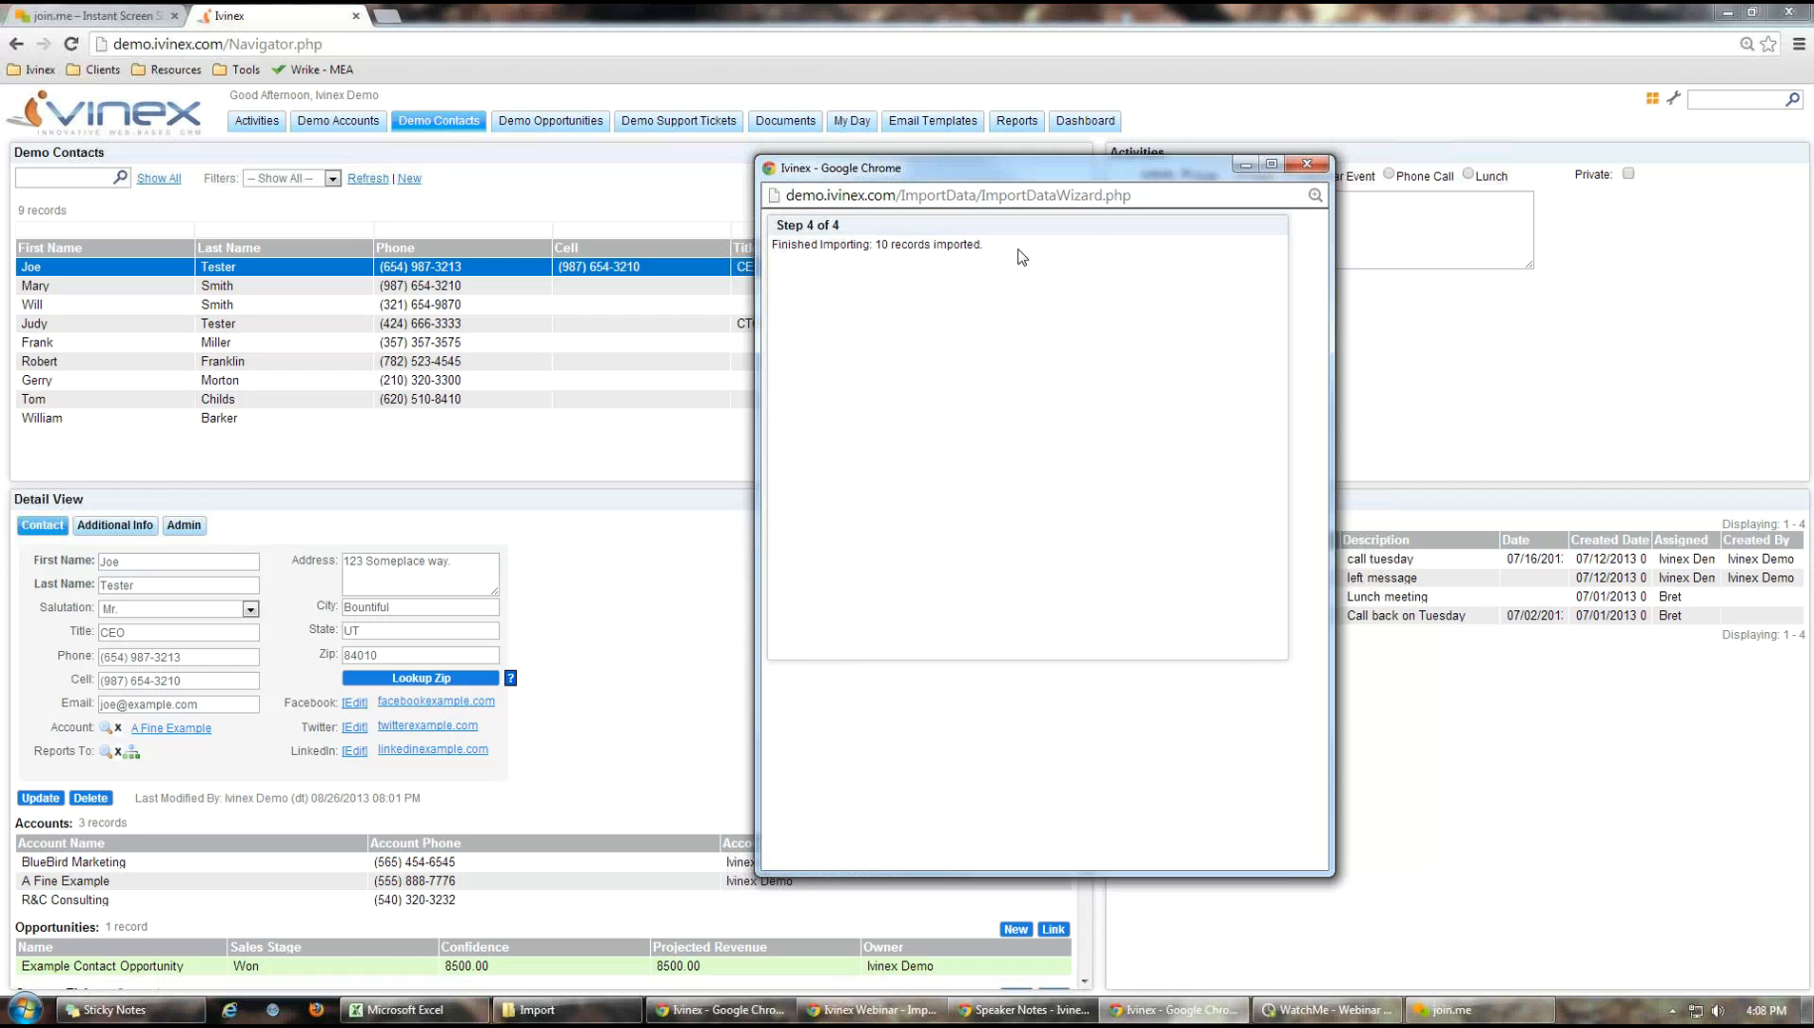
Close the finished import wizard, refresh the contact list and show its next page of records
click(1306, 163)
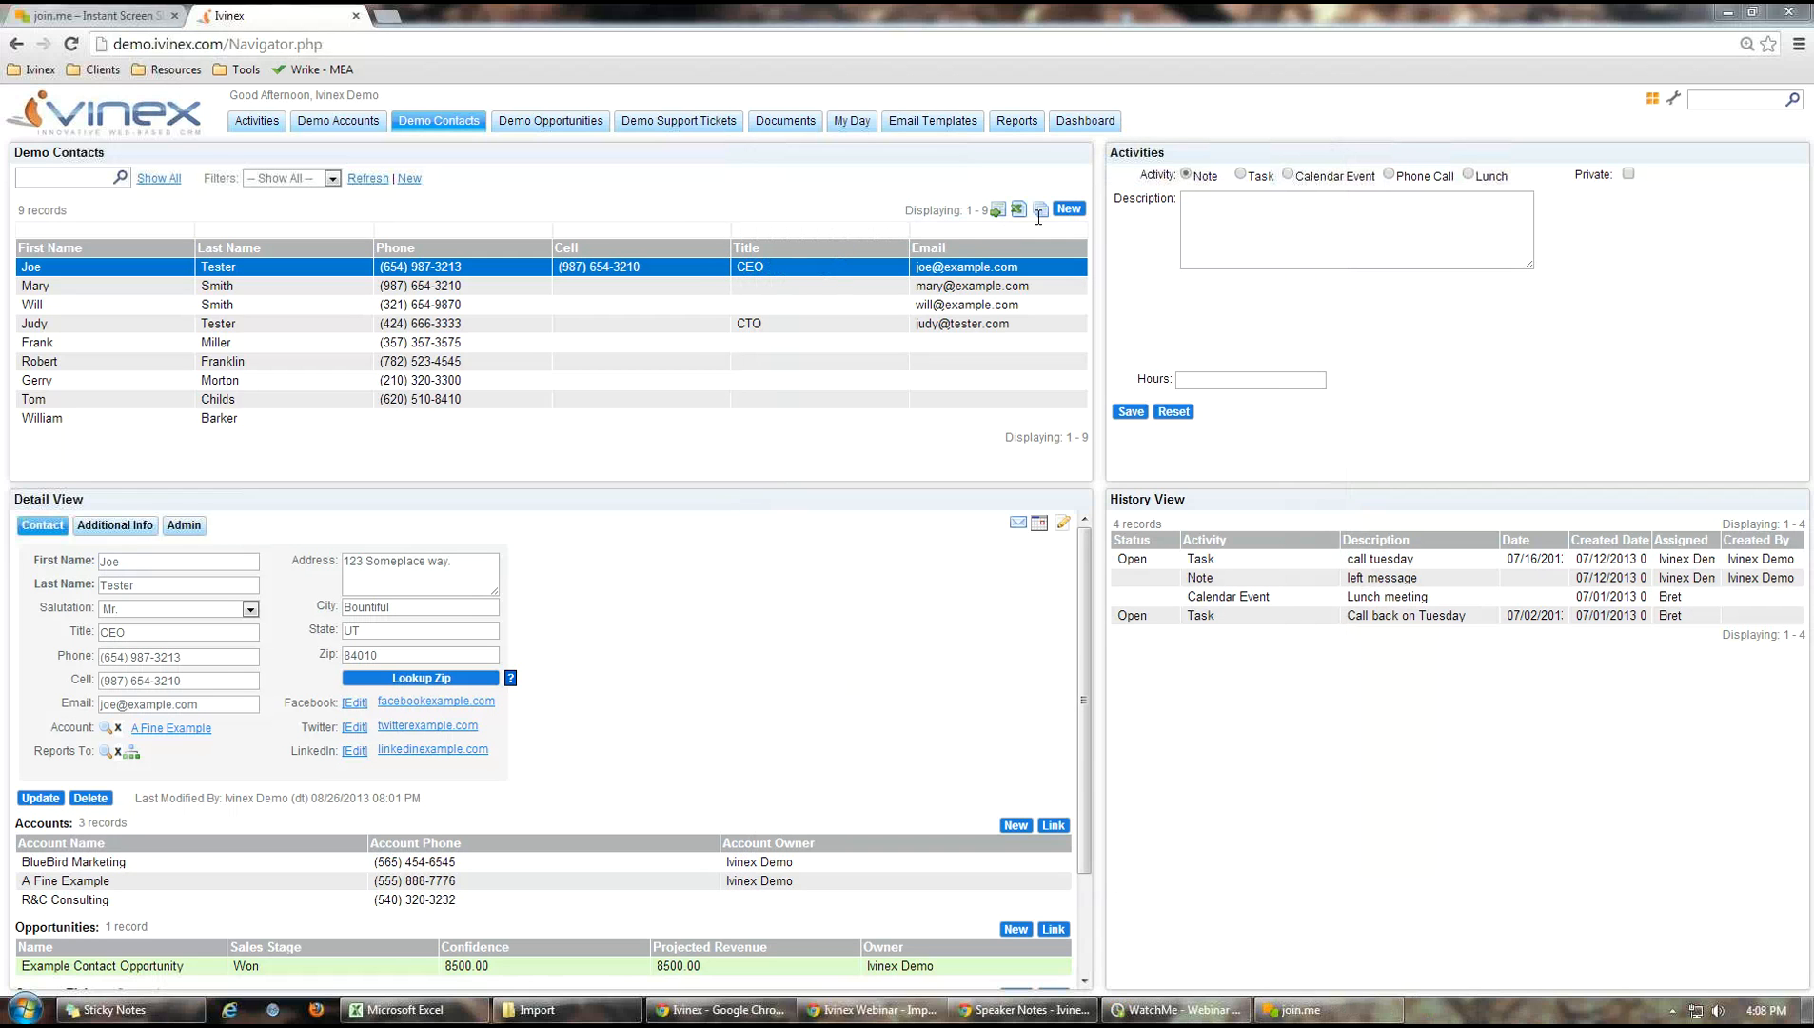
click(368, 178)
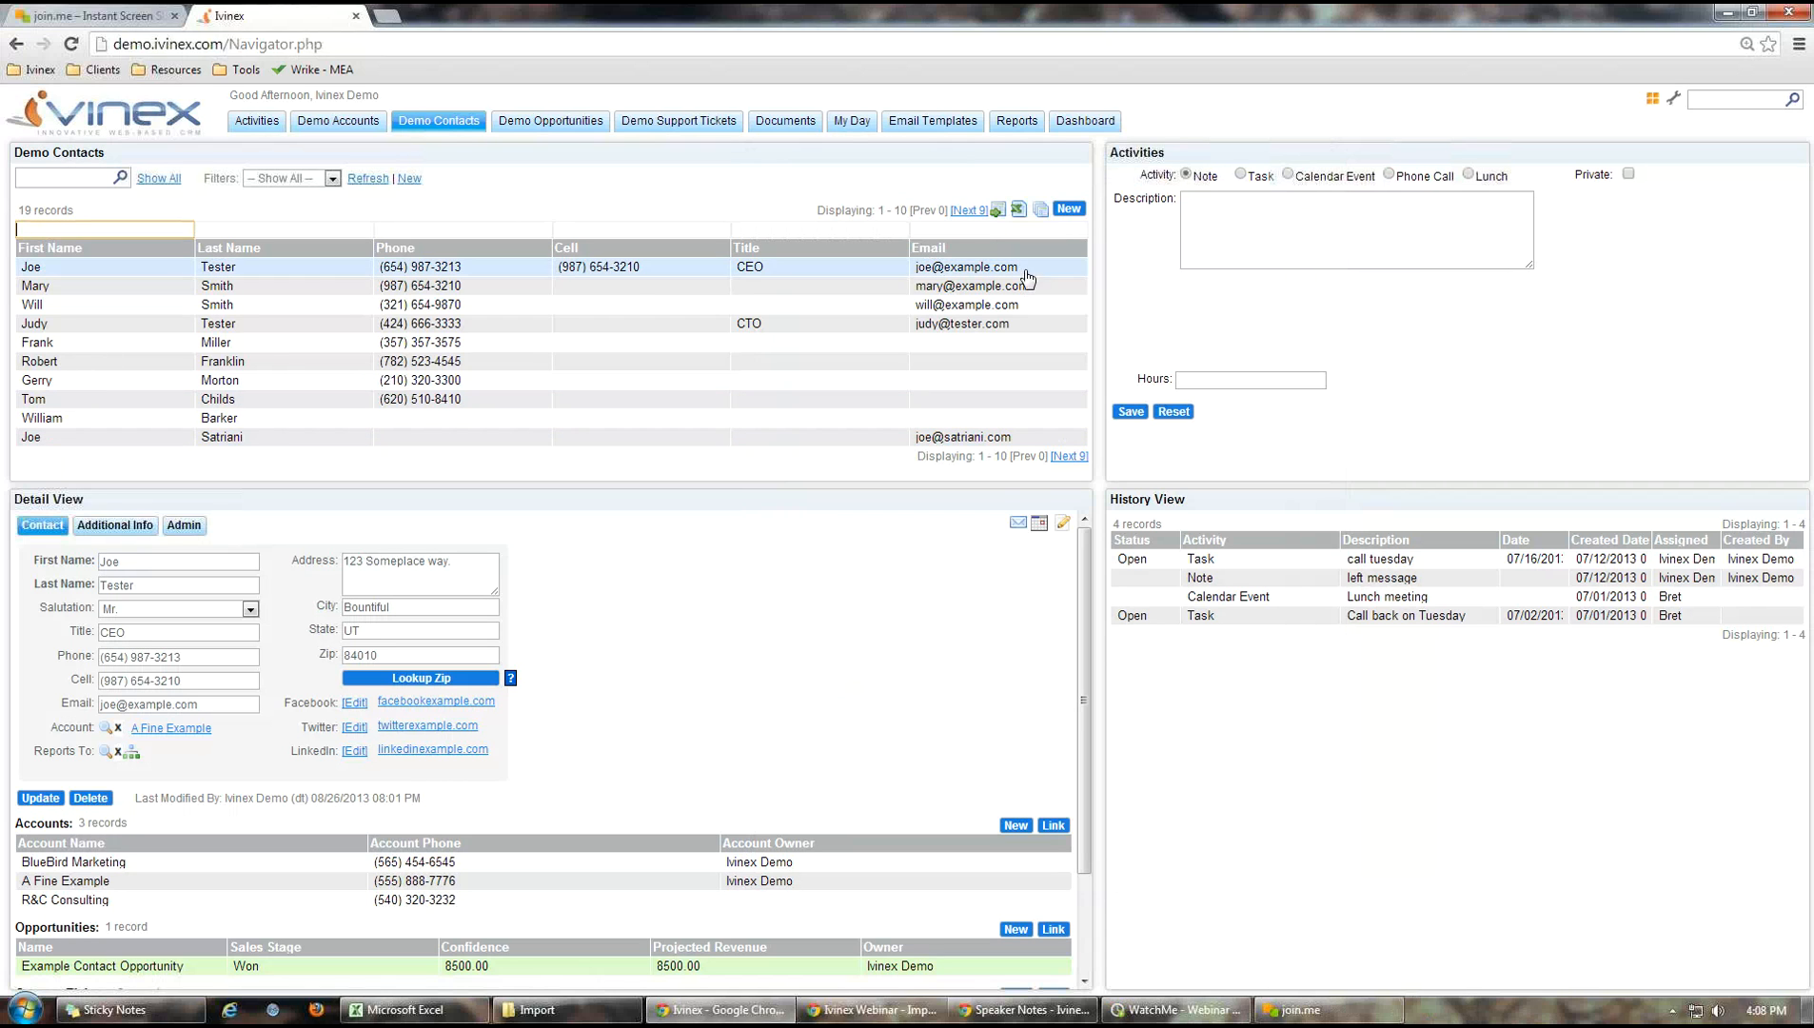
click(966, 210)
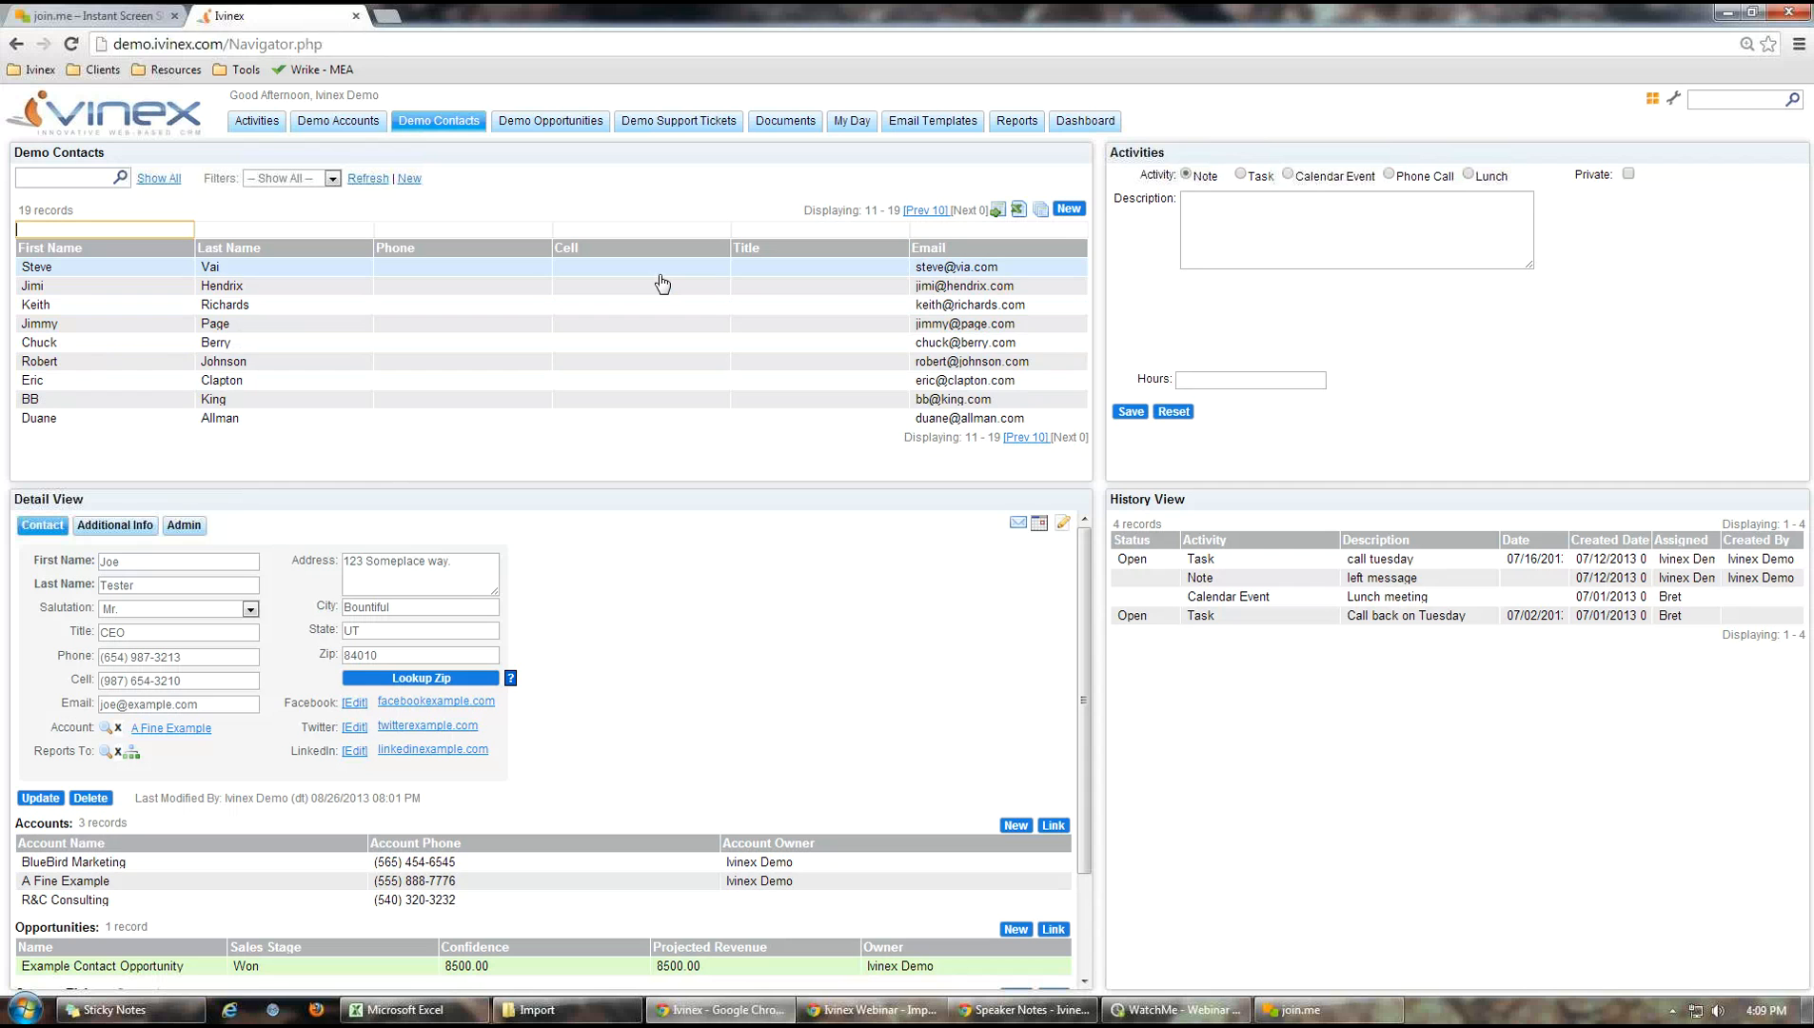
Start another contact import, and switch to Excel to view dup-merge-addnotfound-new.csv with its import_id column widened
click(997, 210)
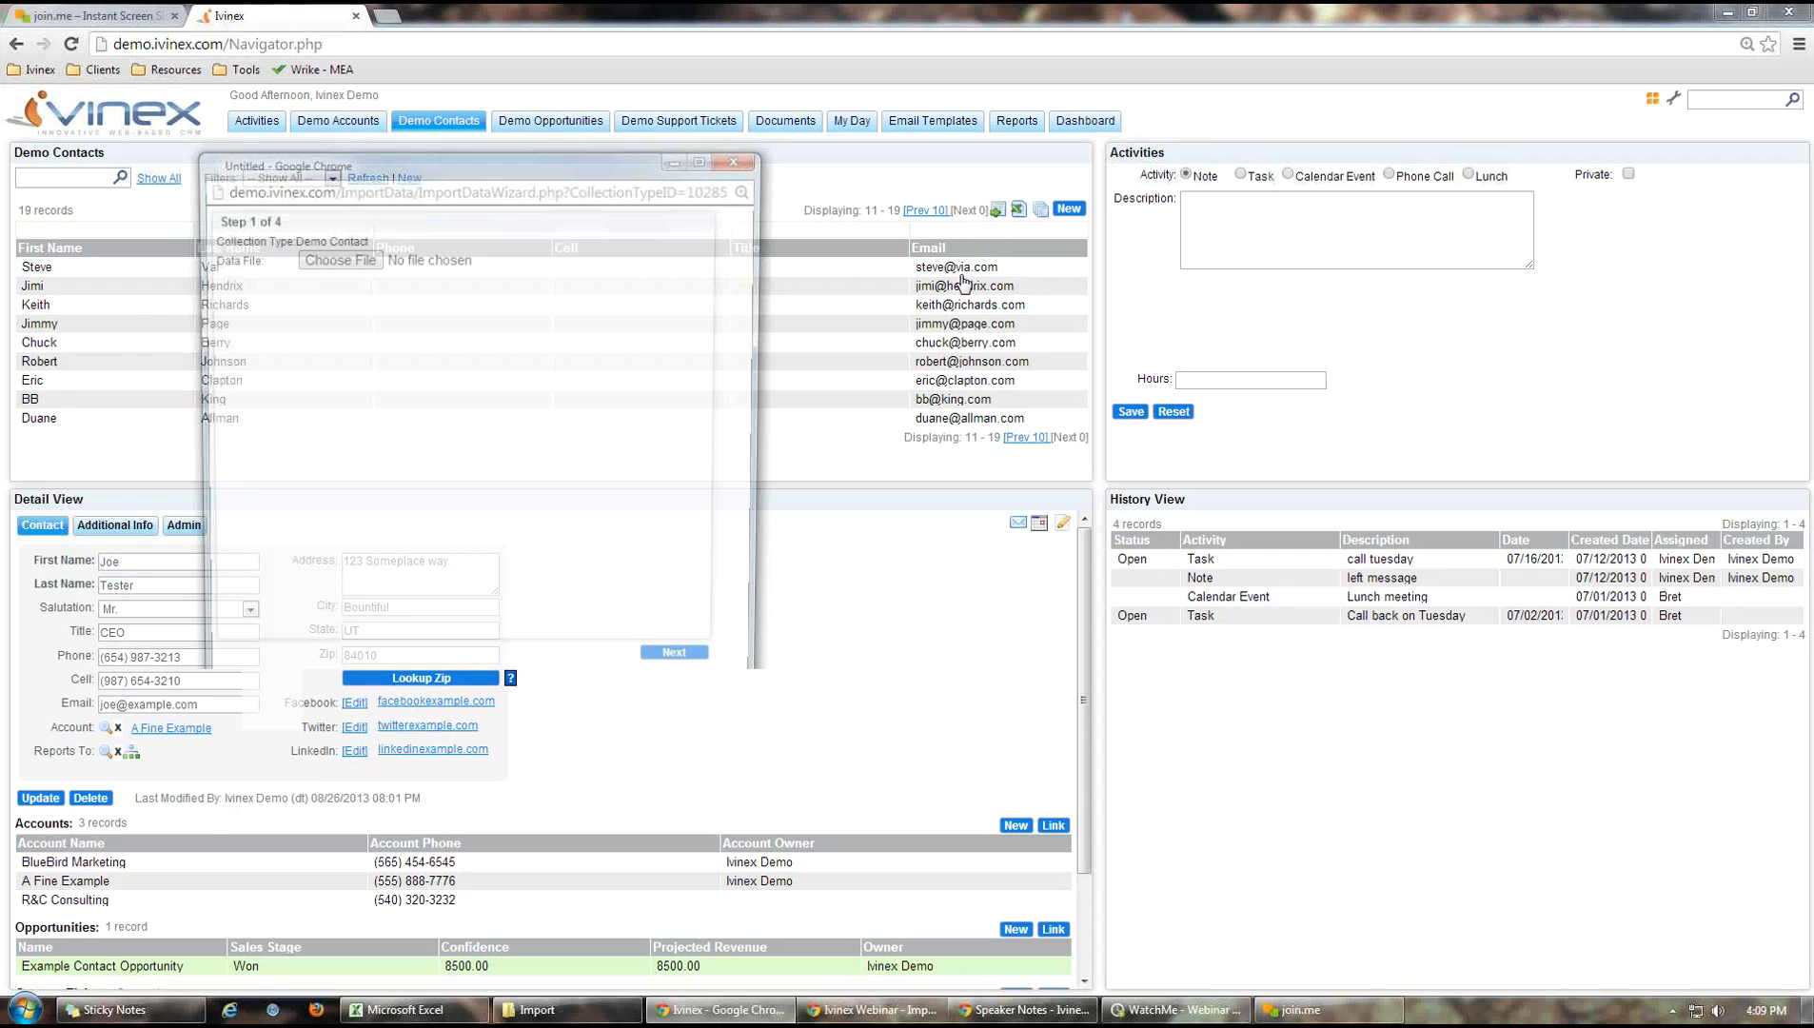
click(336, 256)
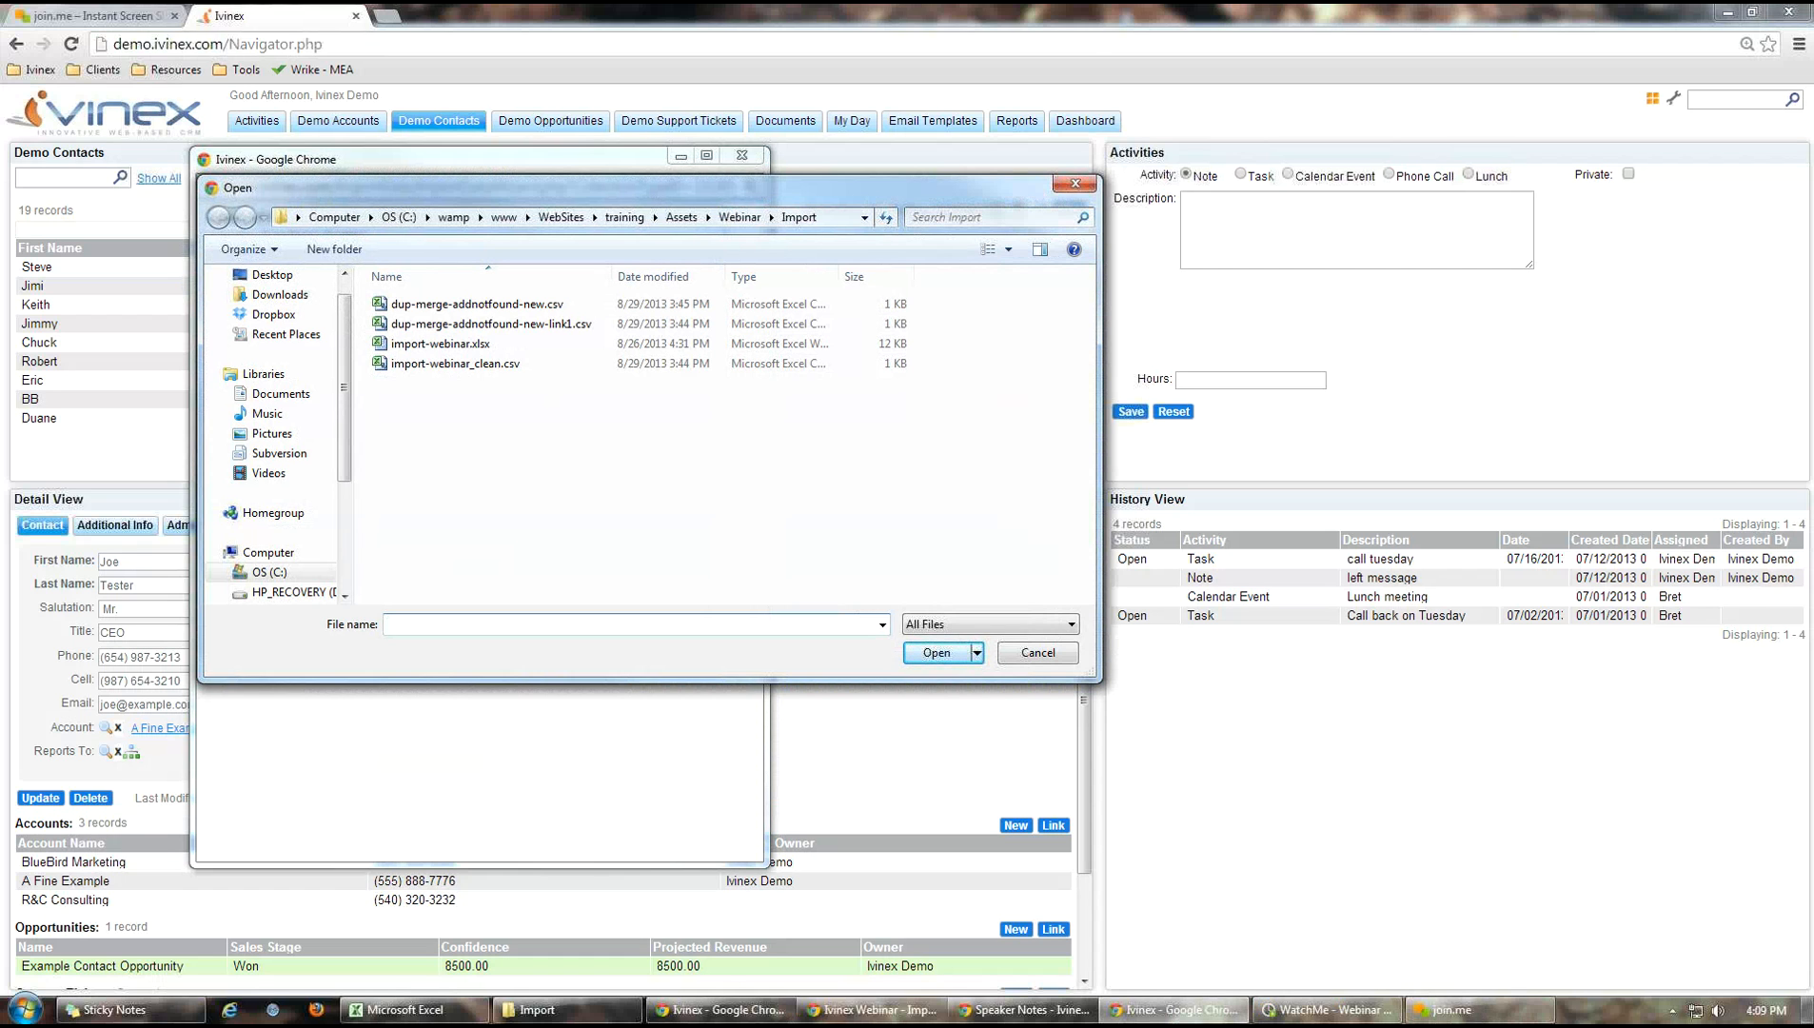
key(alt+Tab)
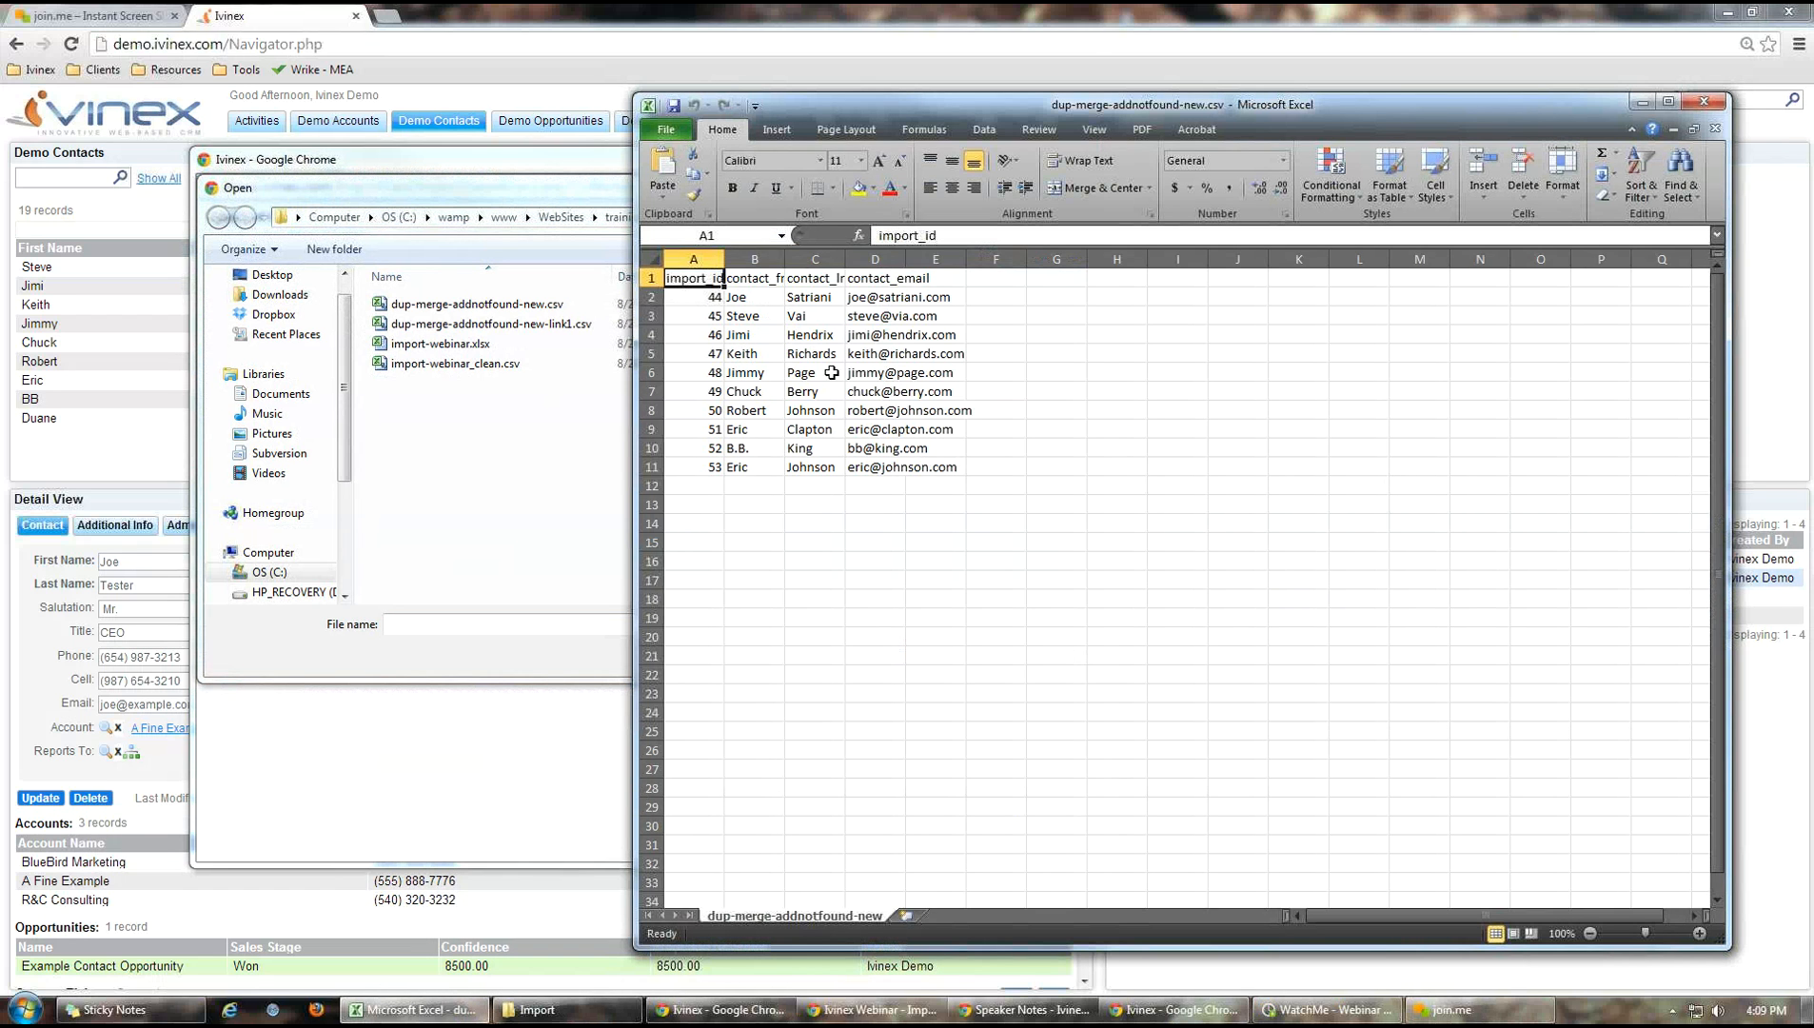
mouse_move(723, 258)
mouse_down()
mouse_move(768, 260)
mouse_move(748, 259)
mouse_up()
Cancel the data file selection and close the import wizard
click(514, 201)
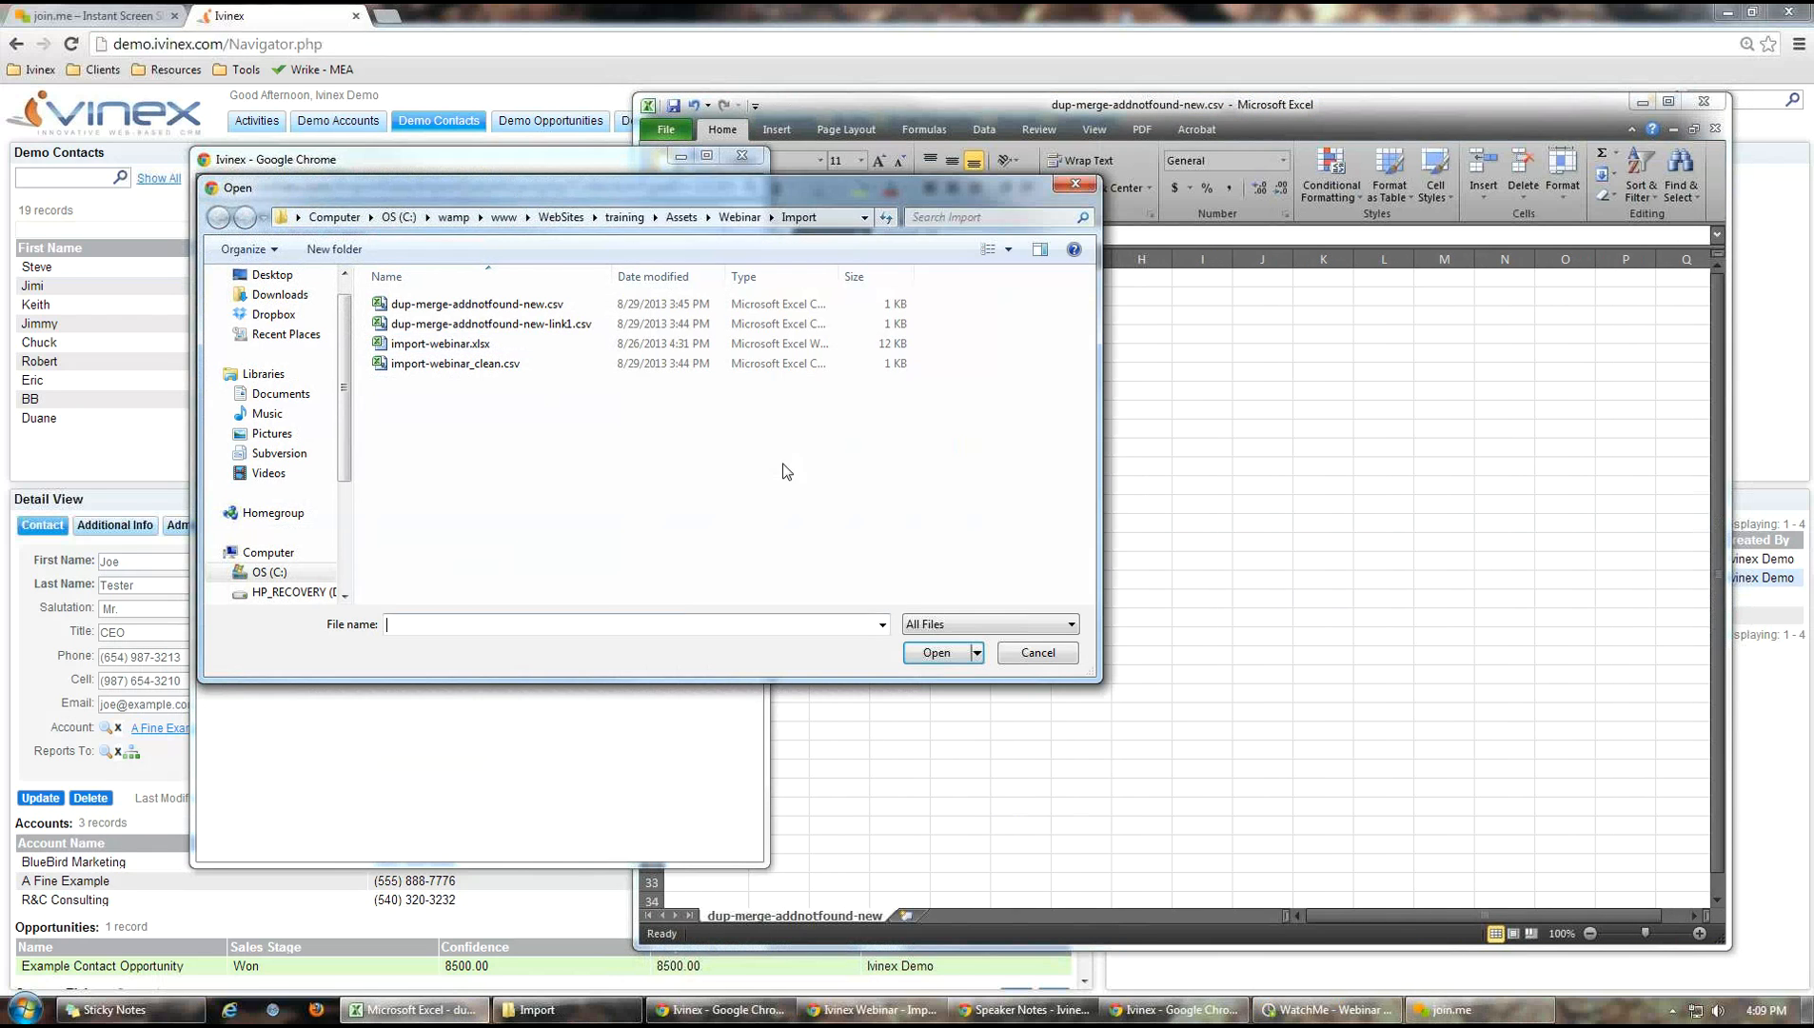
key(Escape)
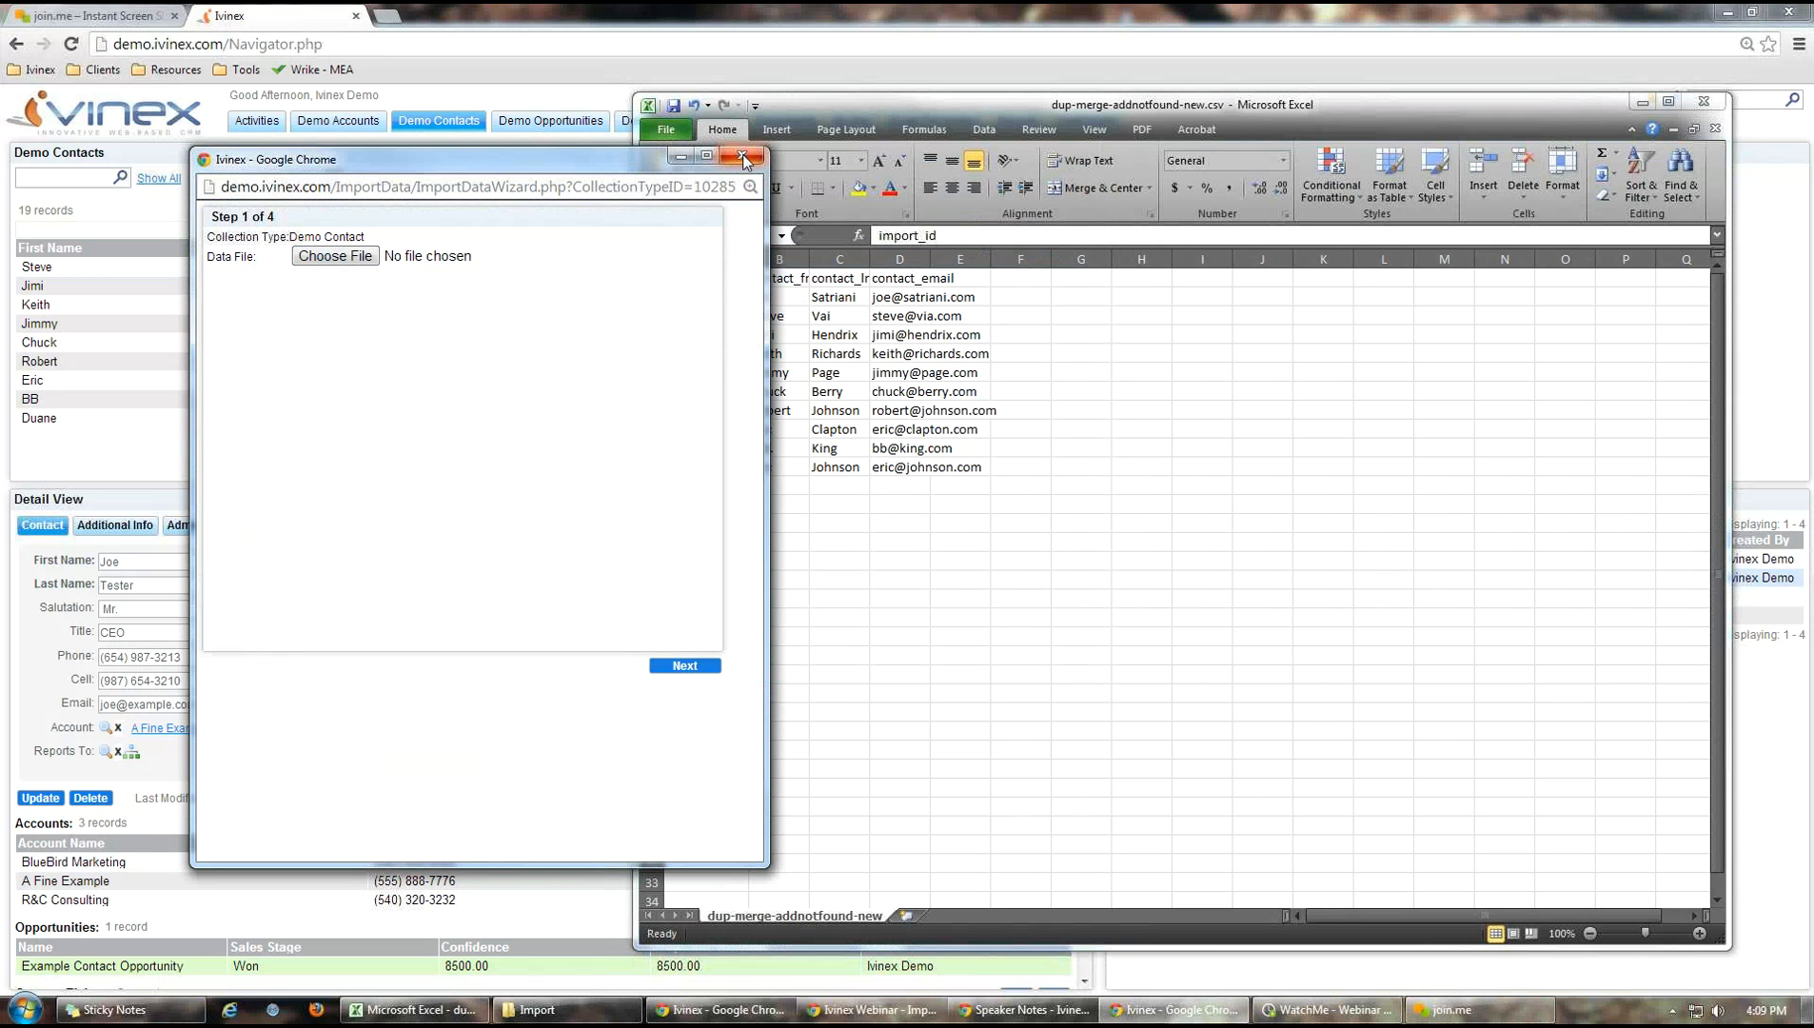
click(742, 156)
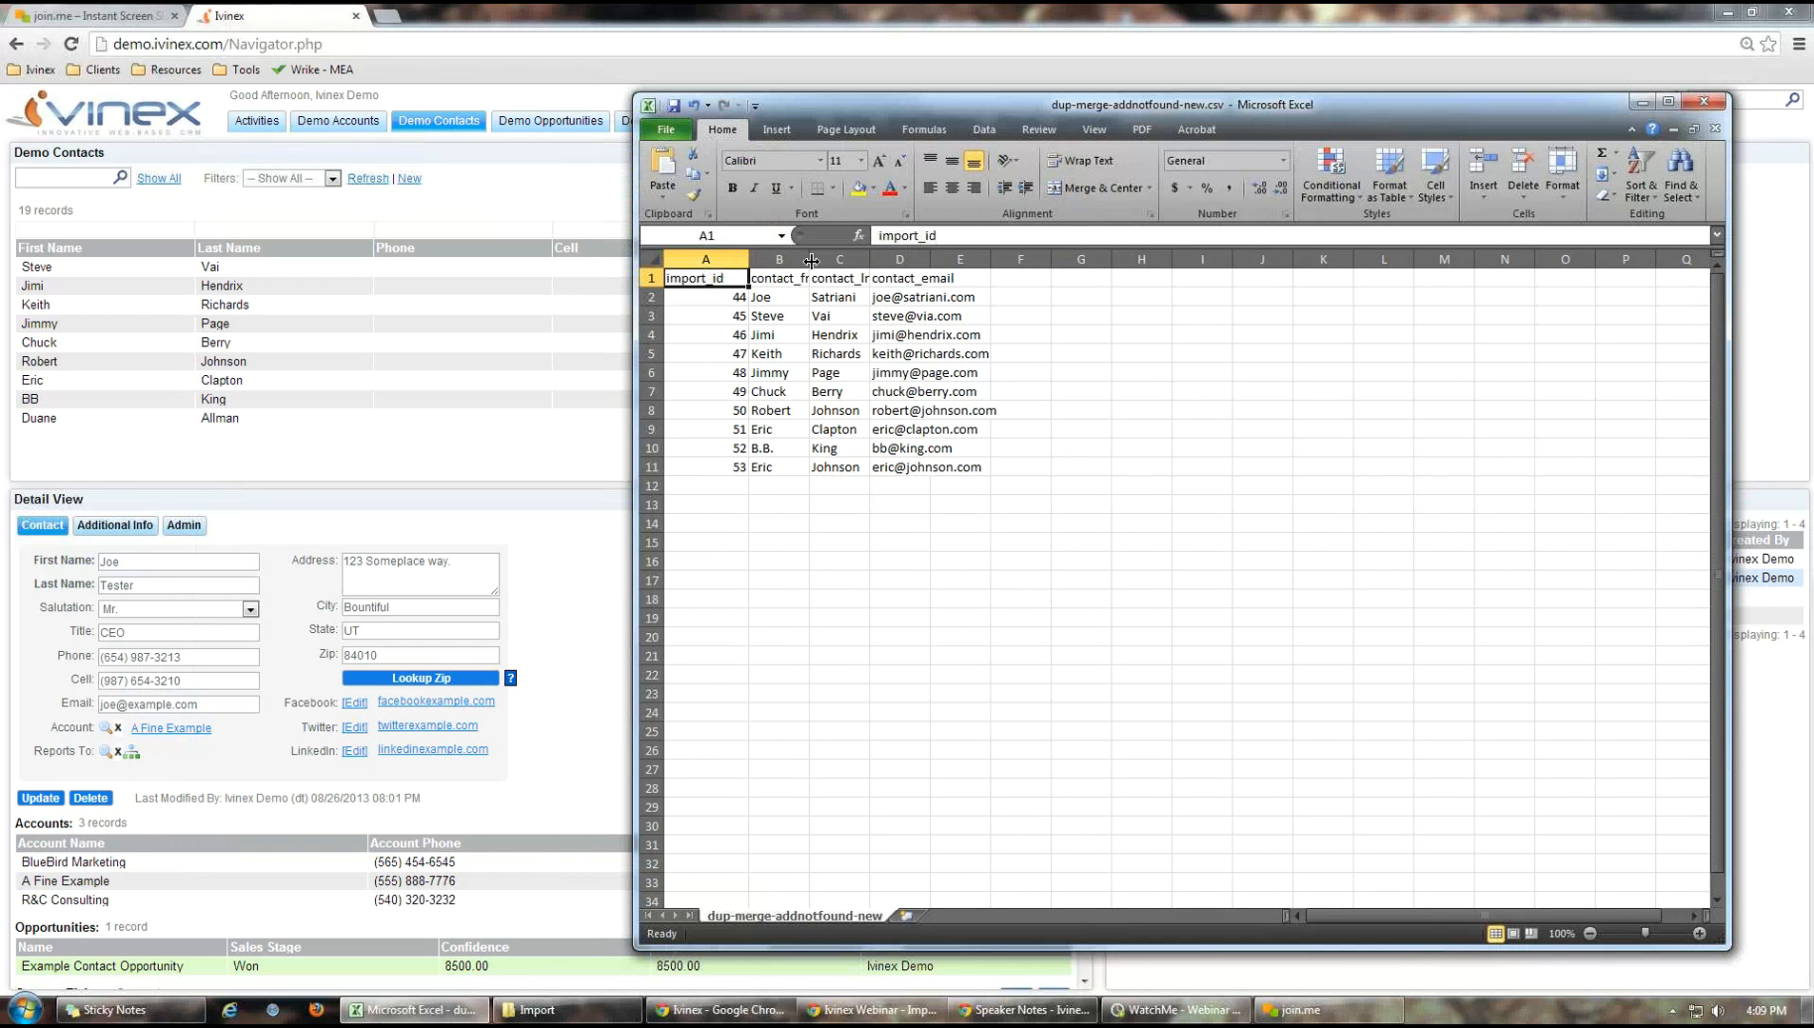
Widen the contact_fname and contact_lname columns and examine cell B10 and row 11 of the CSV
drag(810, 260, 954, 252)
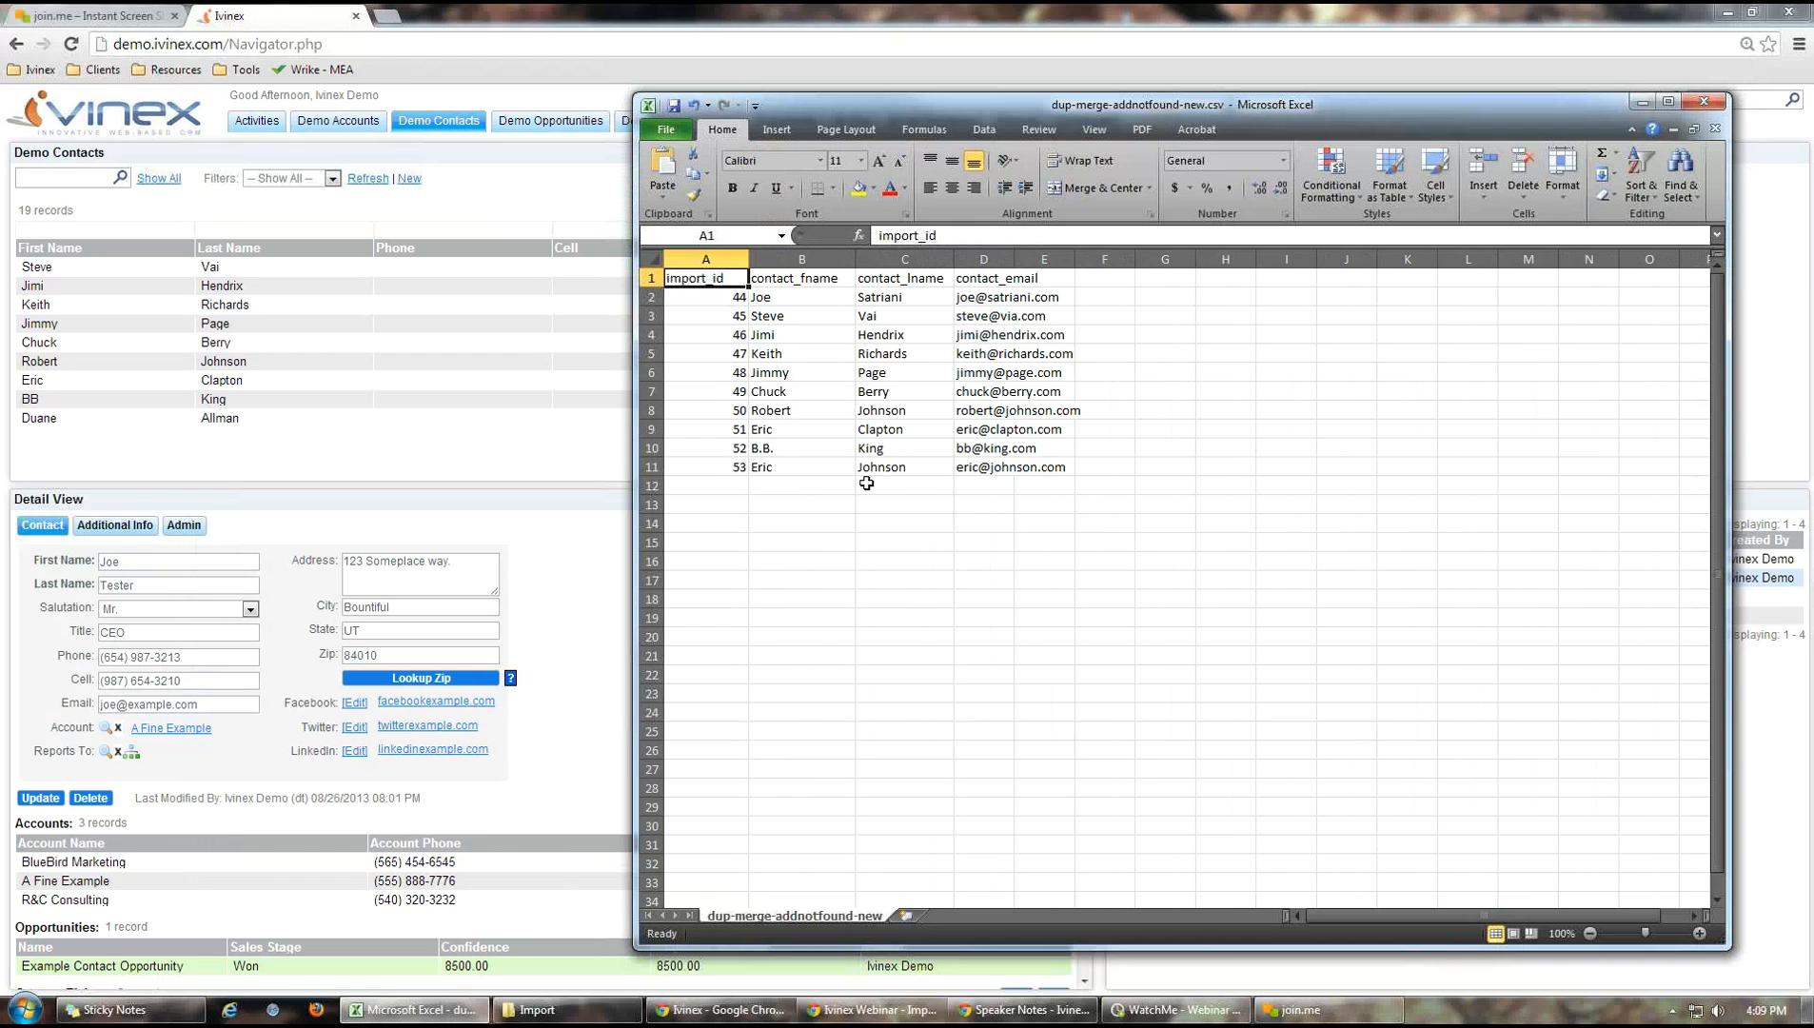
click(773, 449)
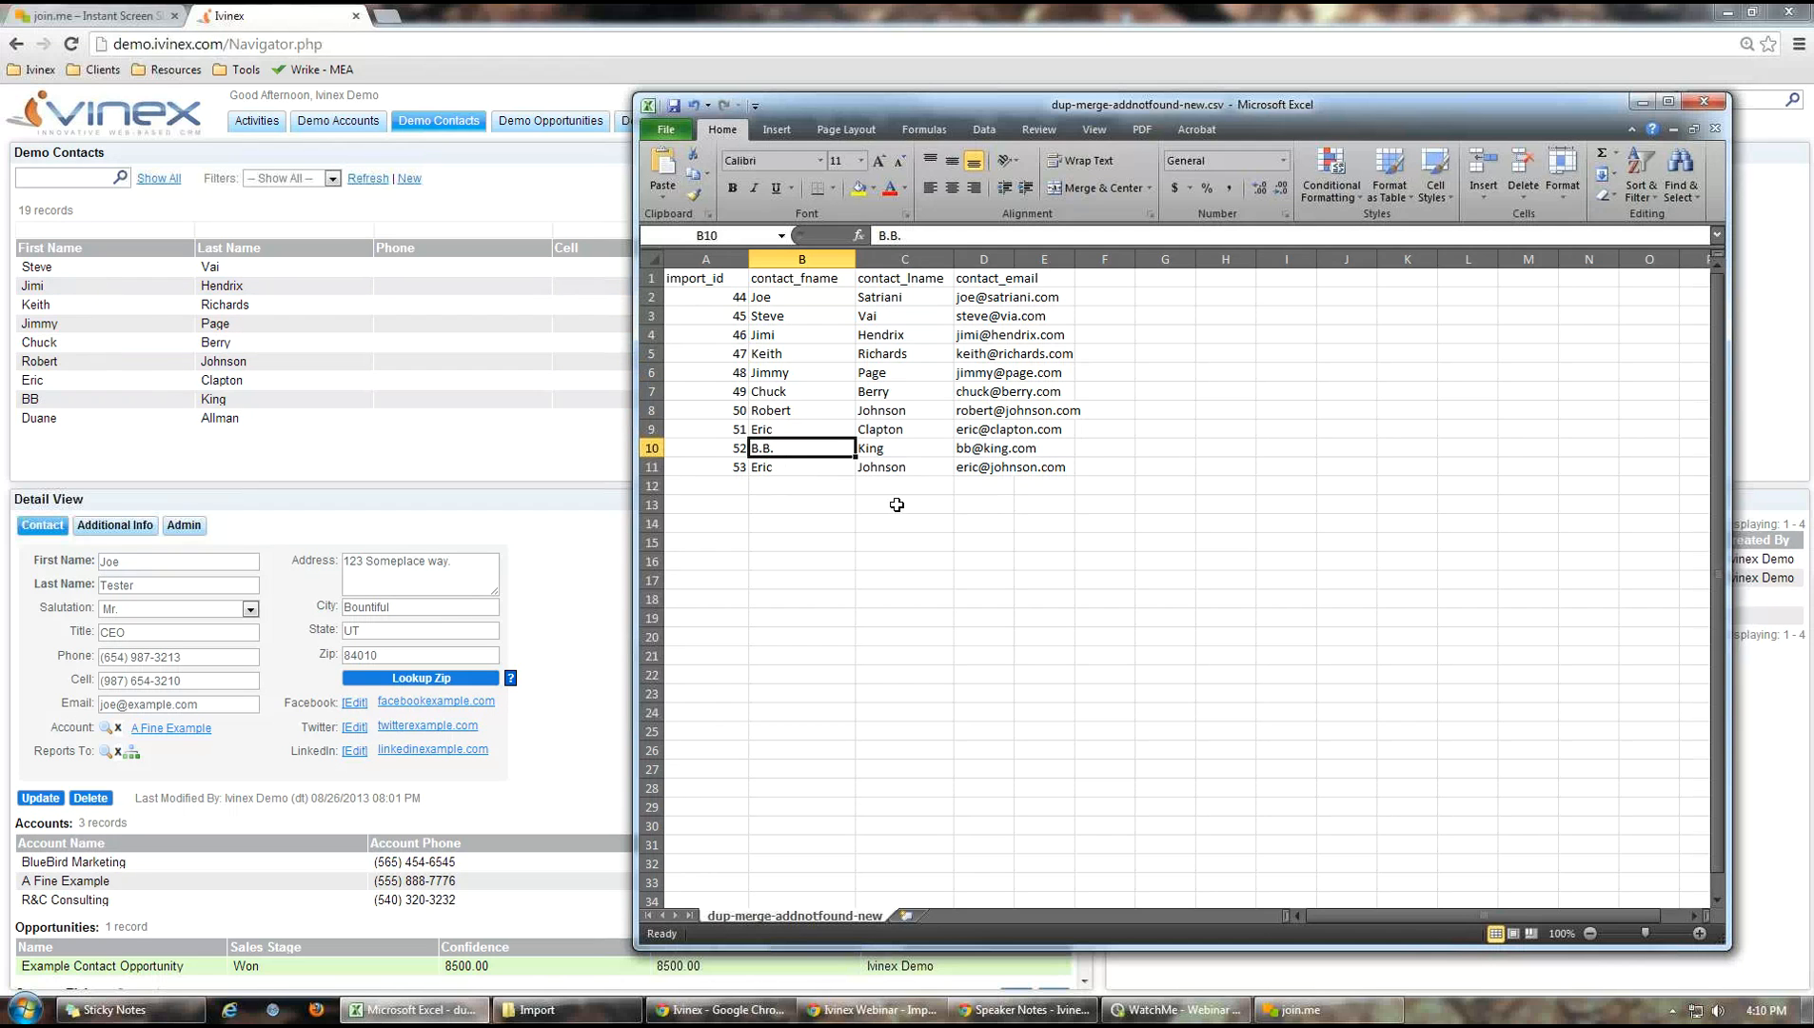
click(651, 467)
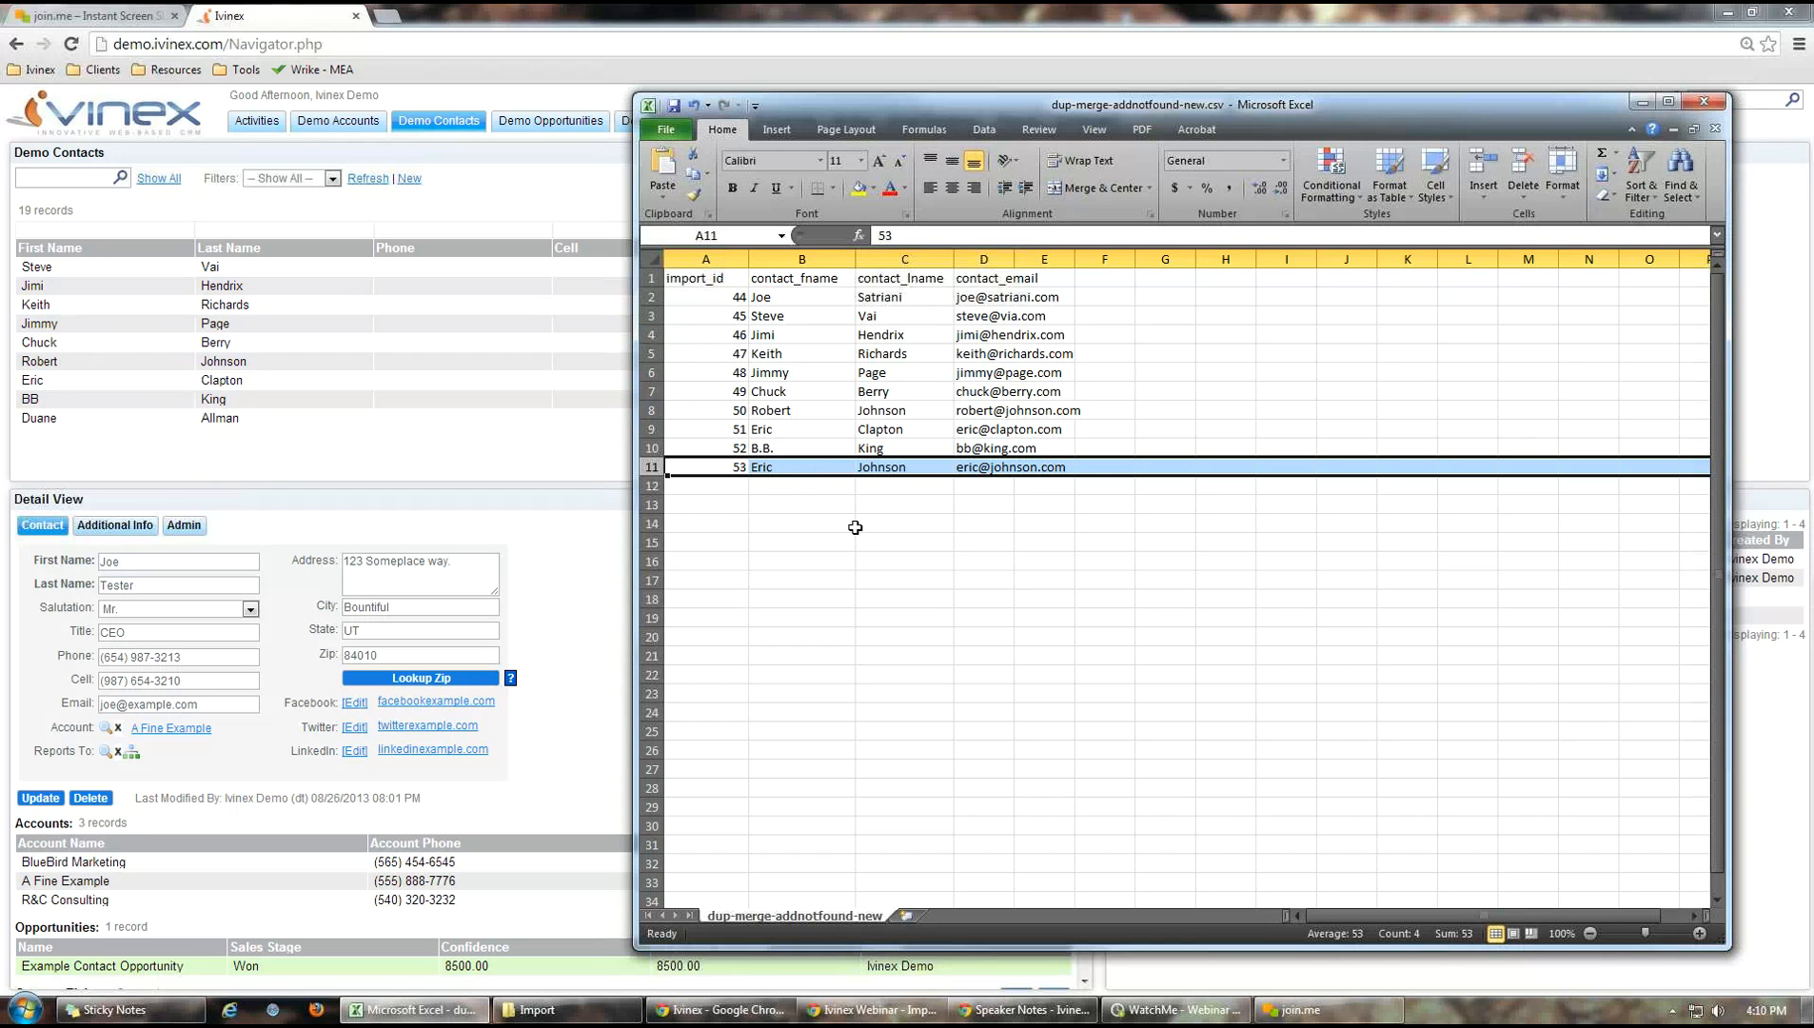
click(769, 448)
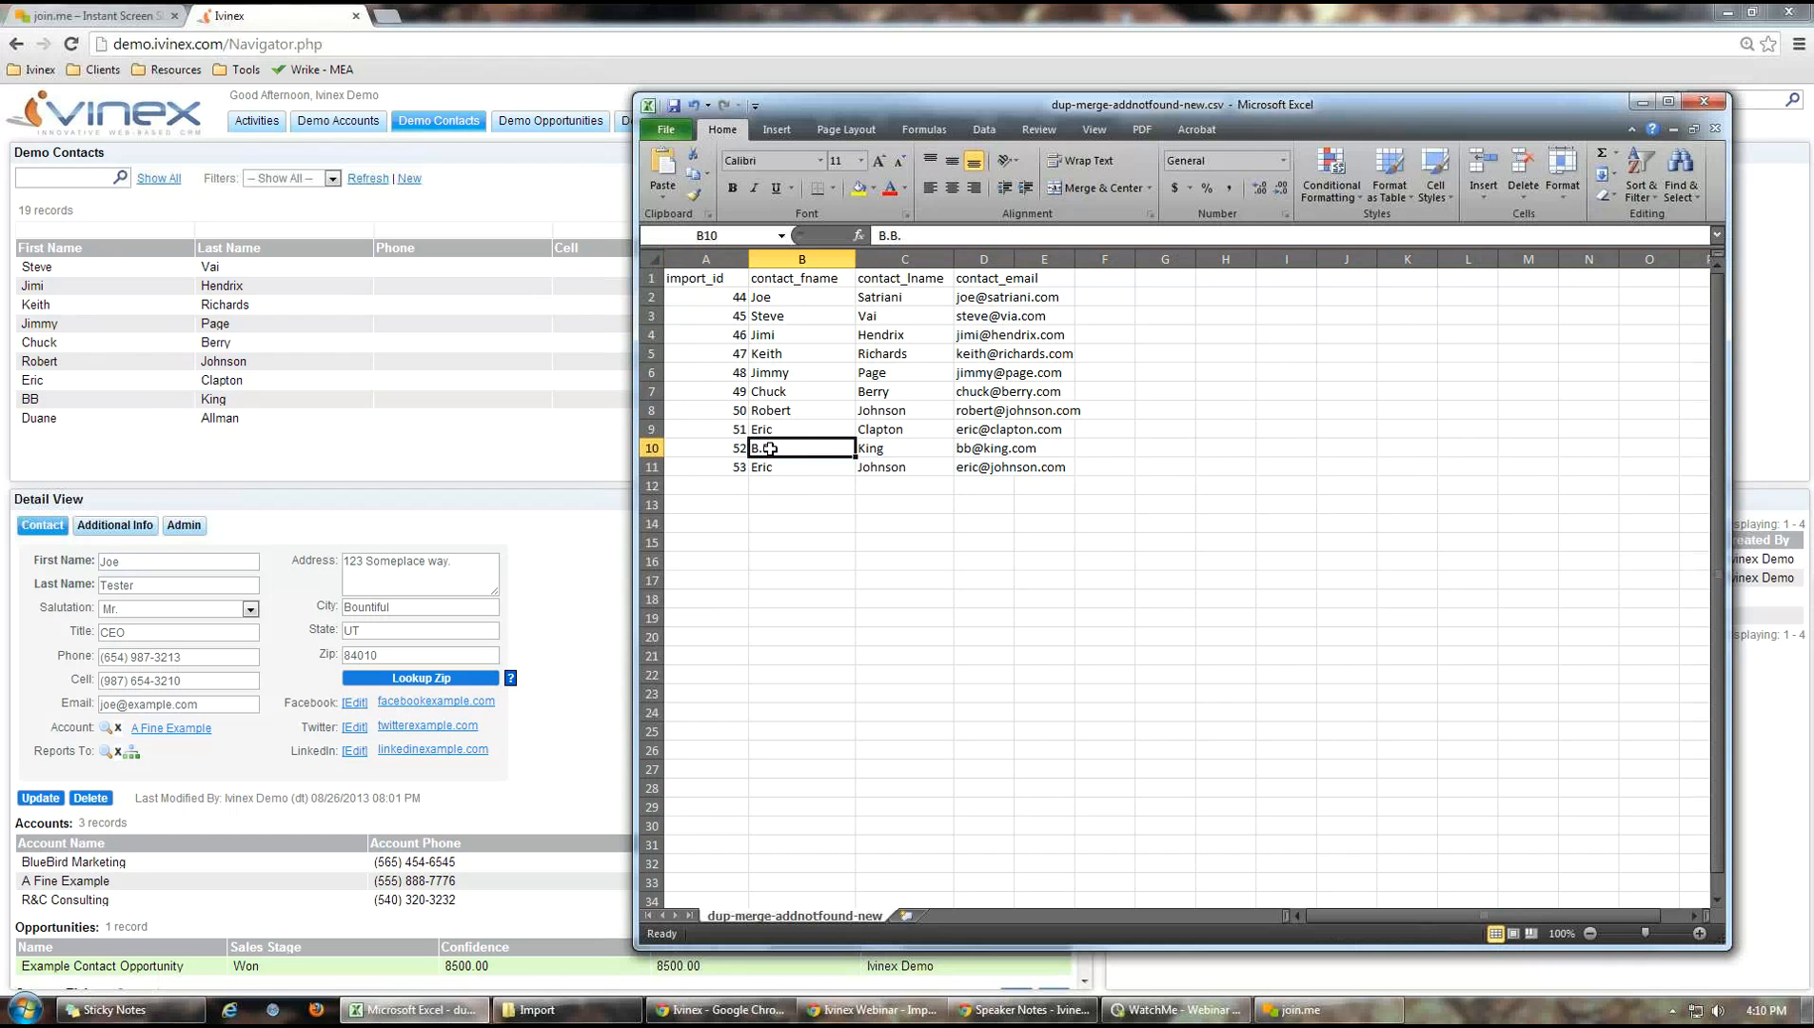
Switch back to the Ivinex contact list, moving the Excel window out of the way
click(138, 400)
drag(906, 110, 1813, 111)
click(676, 536)
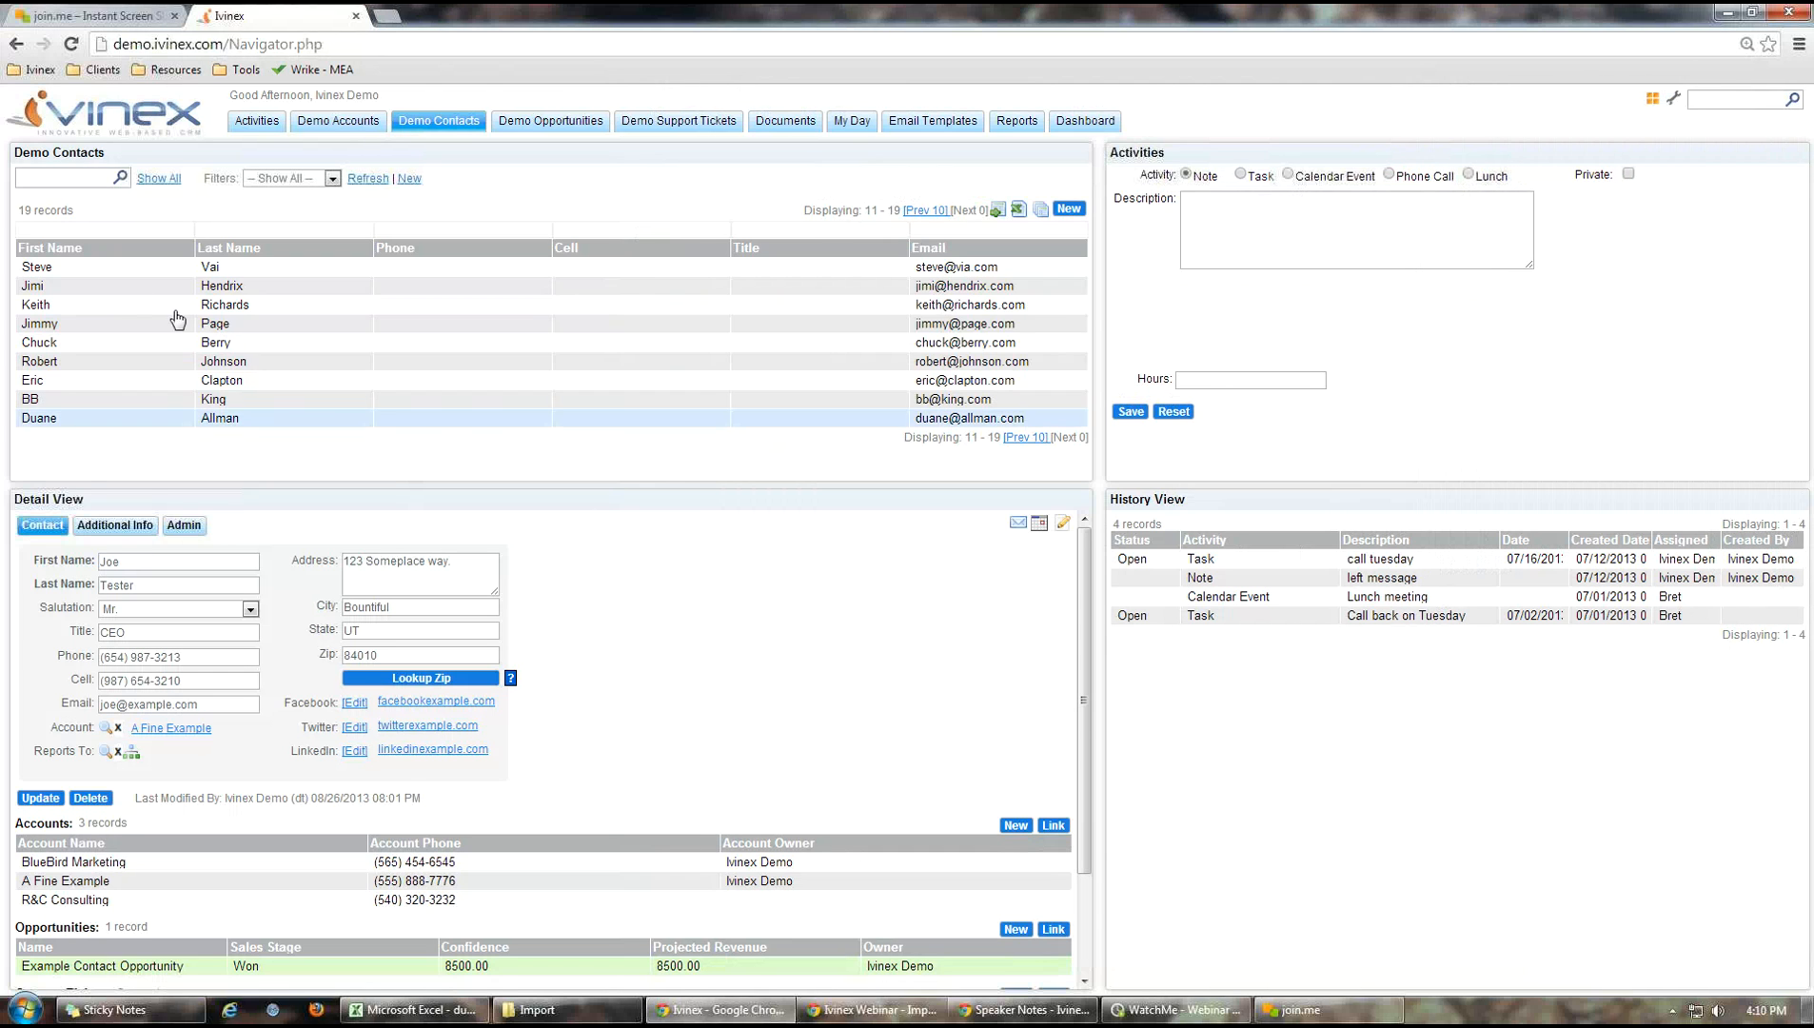
Open the BB King contact's admin details and examine its Record ID and Import ID
click(57, 399)
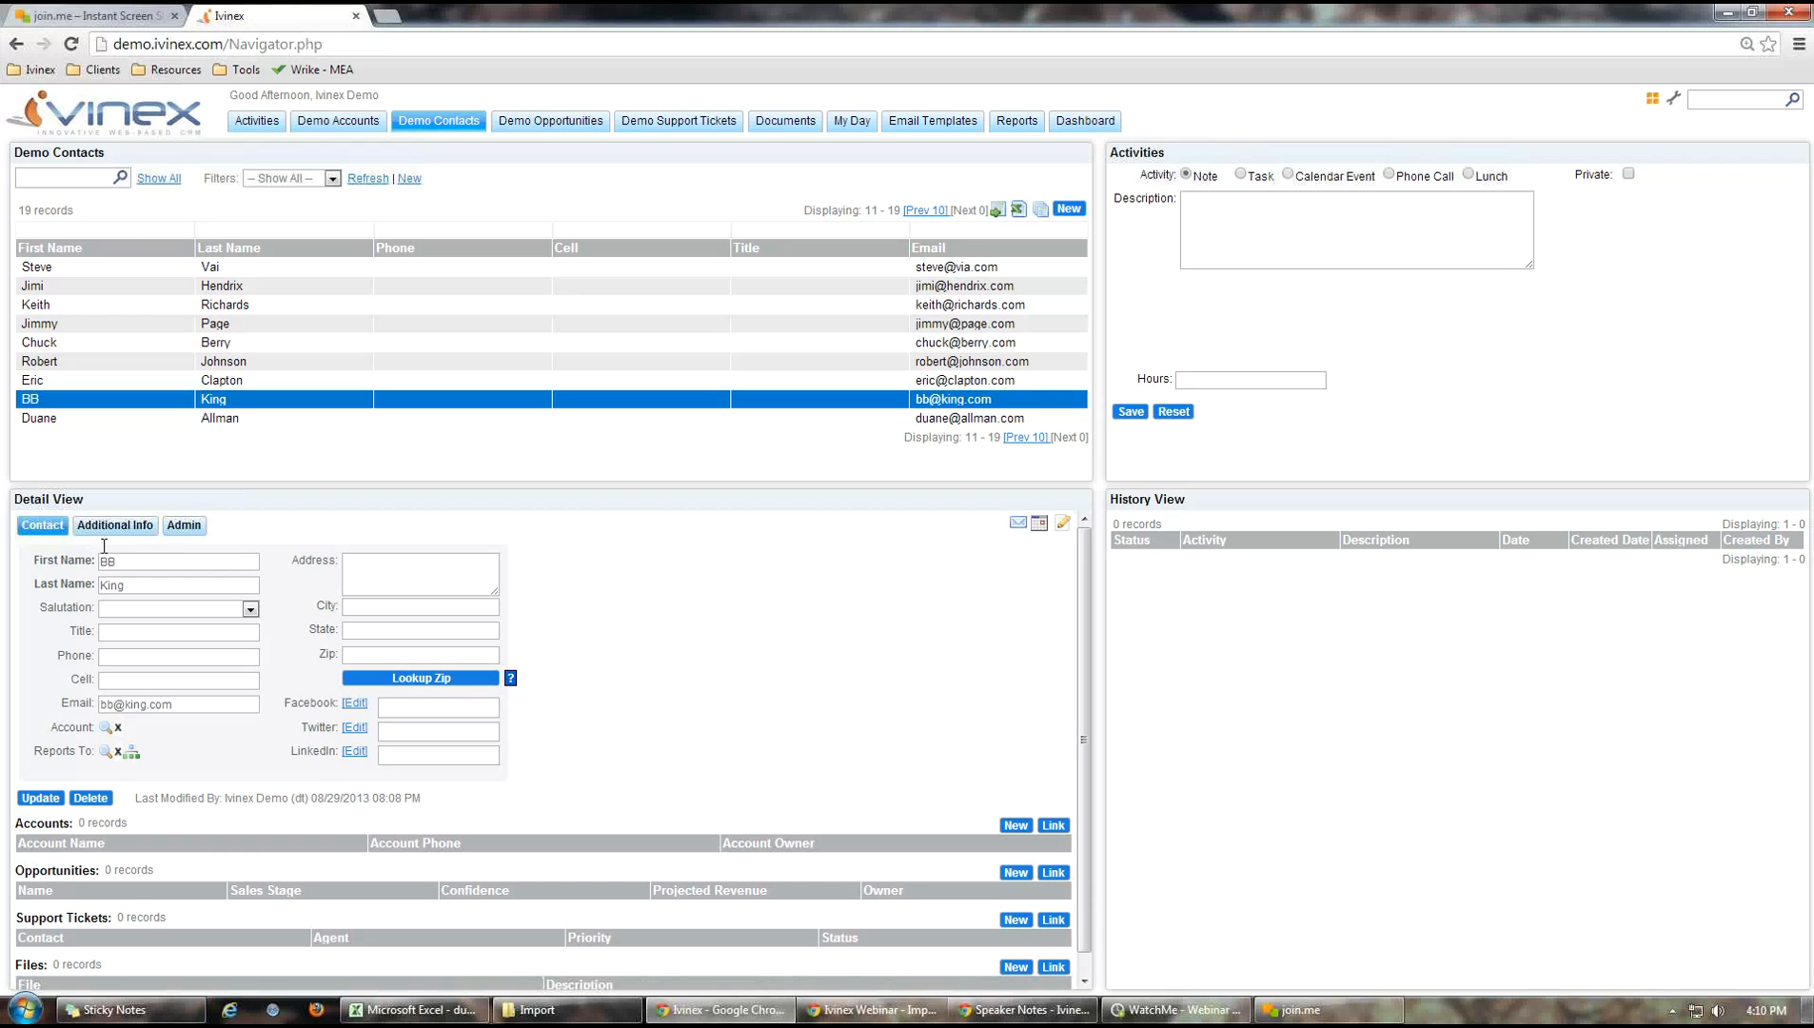
click(184, 529)
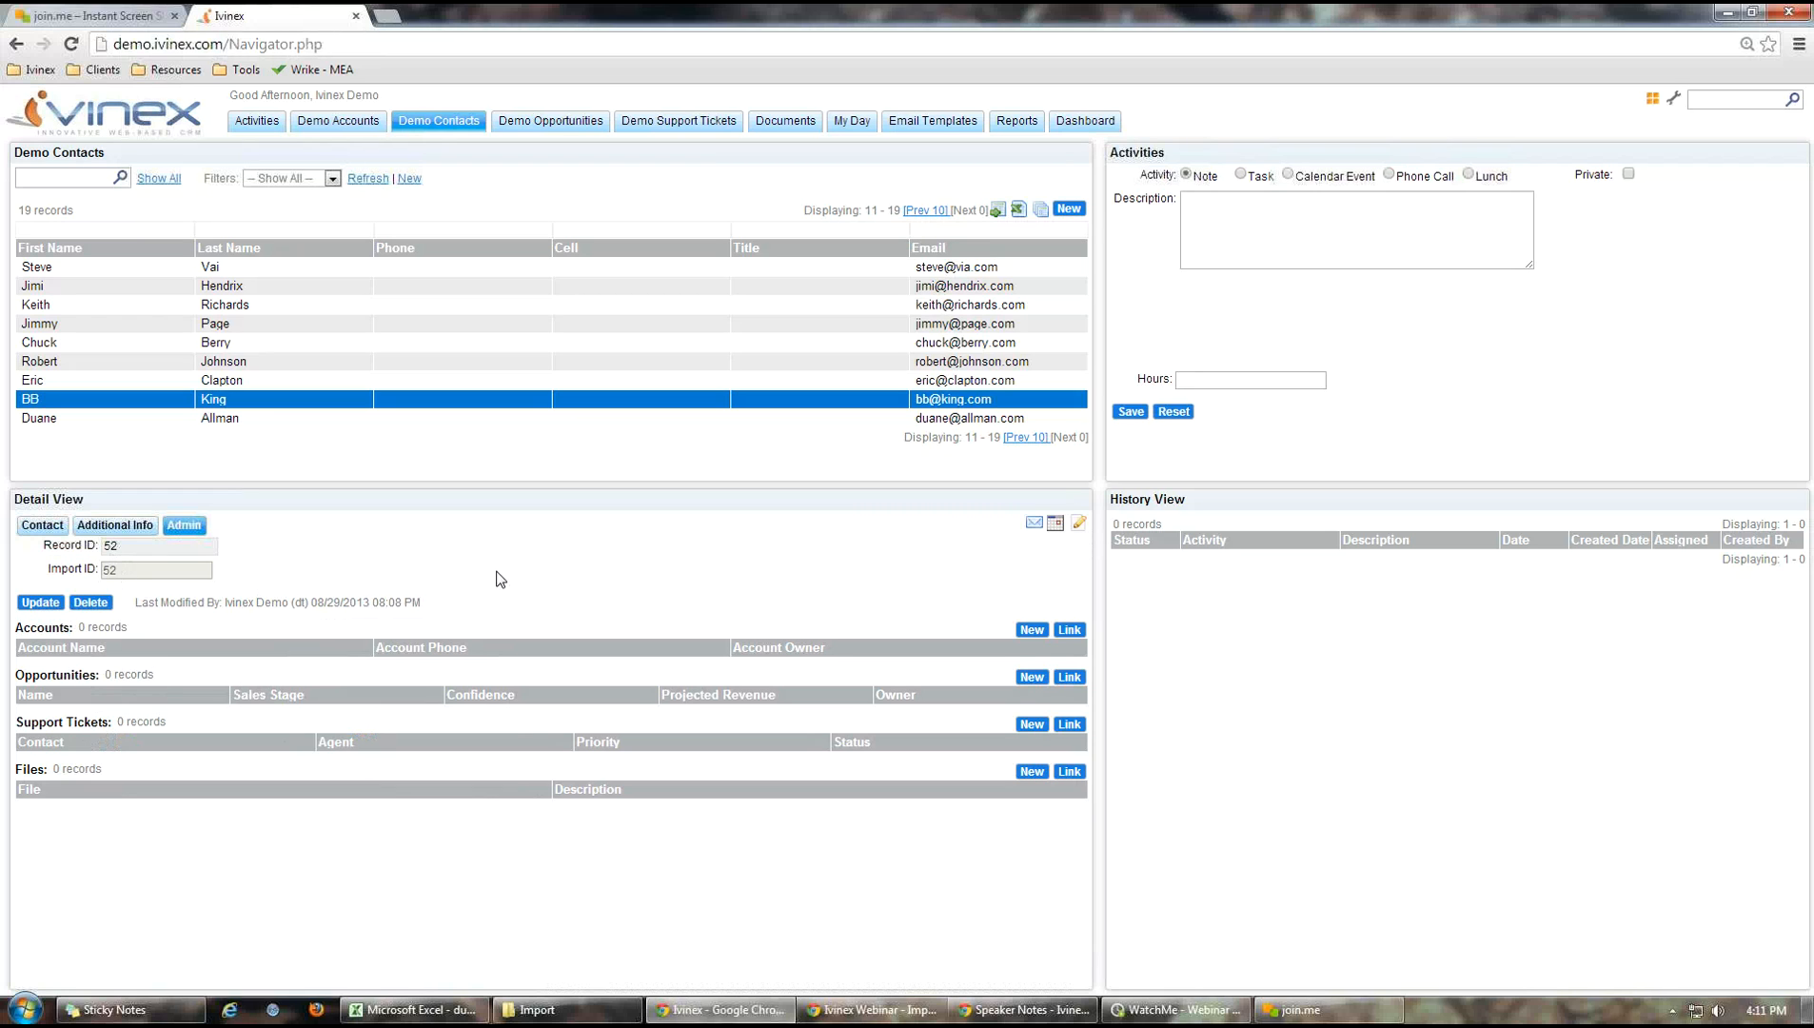
double_click(124, 546)
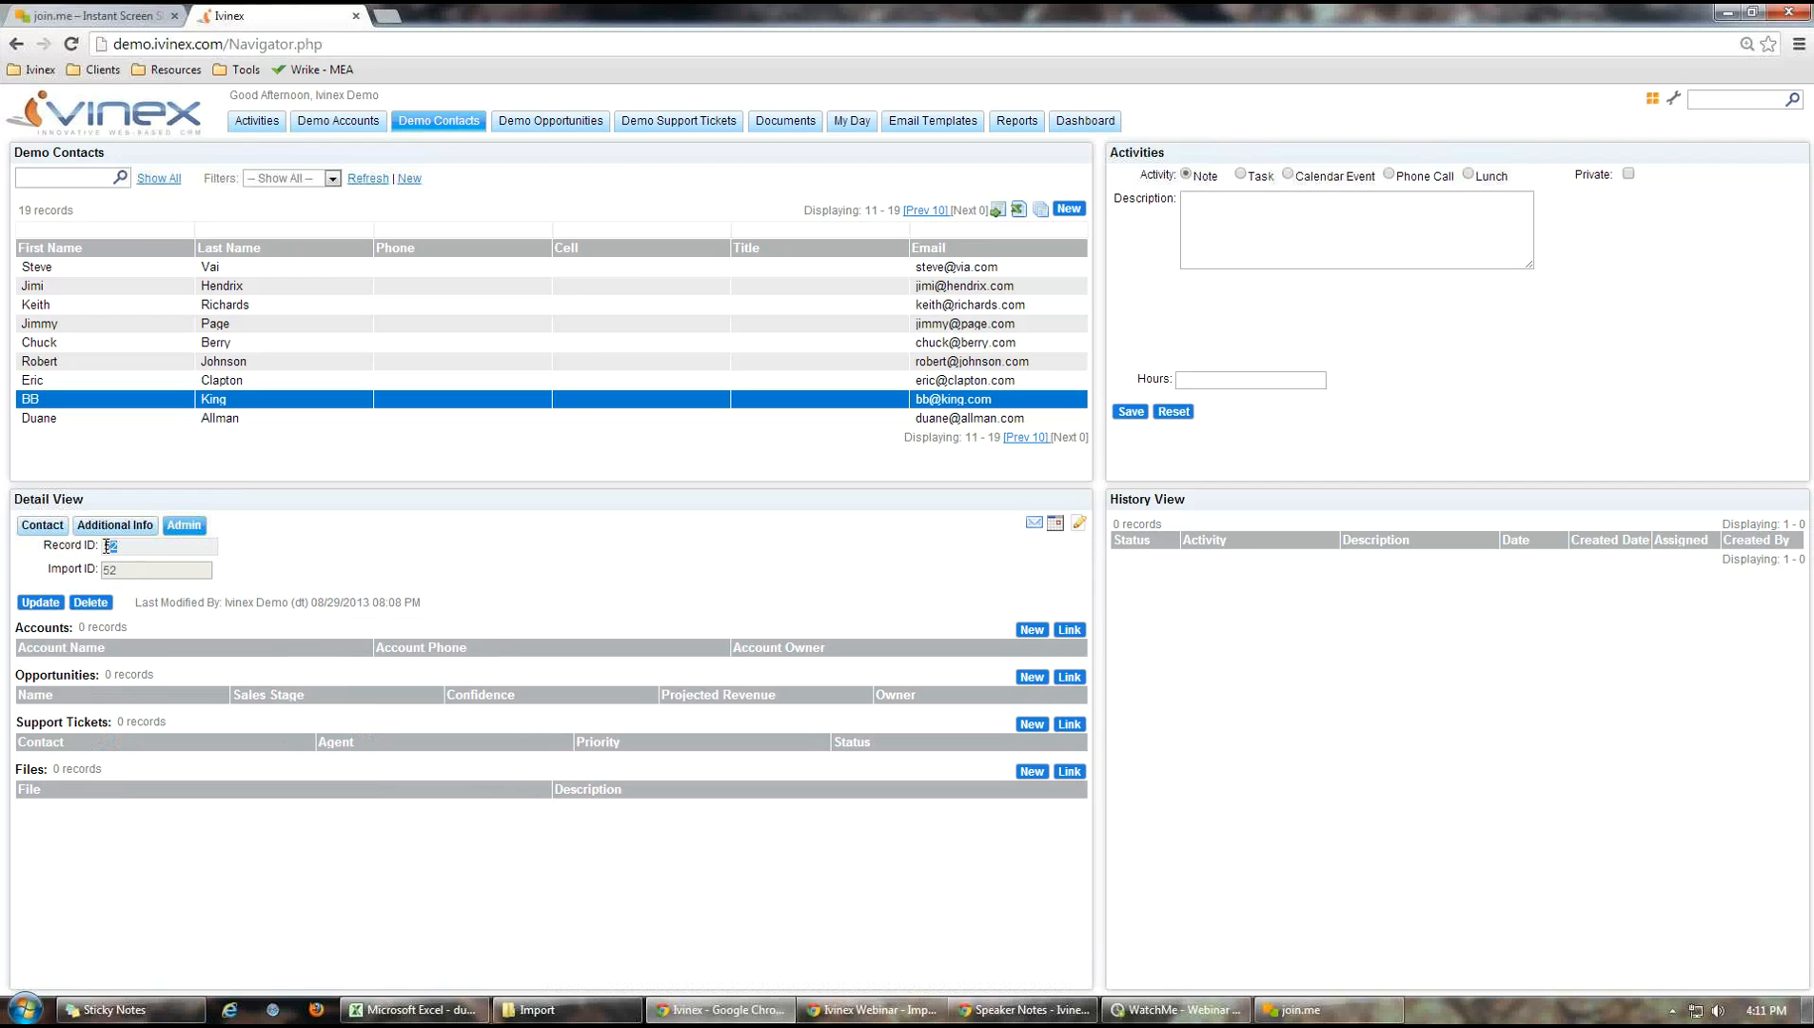
click(292, 570)
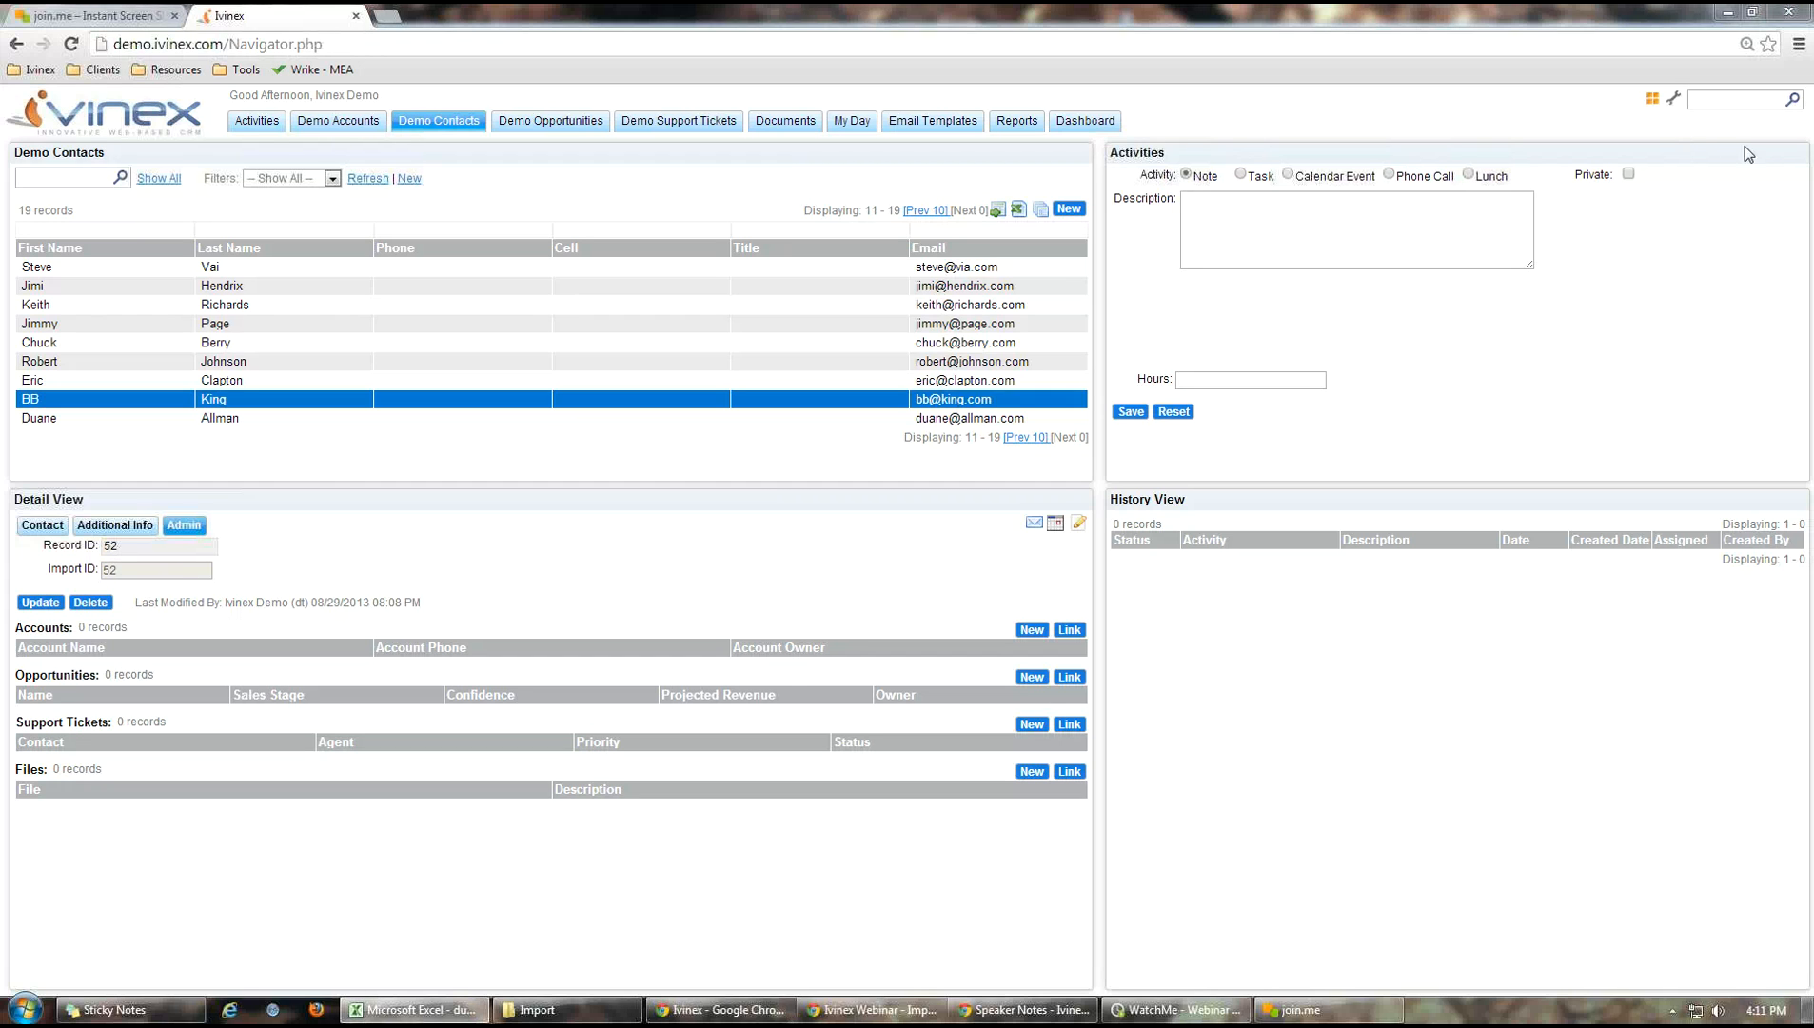
Check the import_id in cell A10 of dup-merge-addnotfound-new.csv in Excel, and return to the Ivinex contact list
drag(1808, 148, 884, 143)
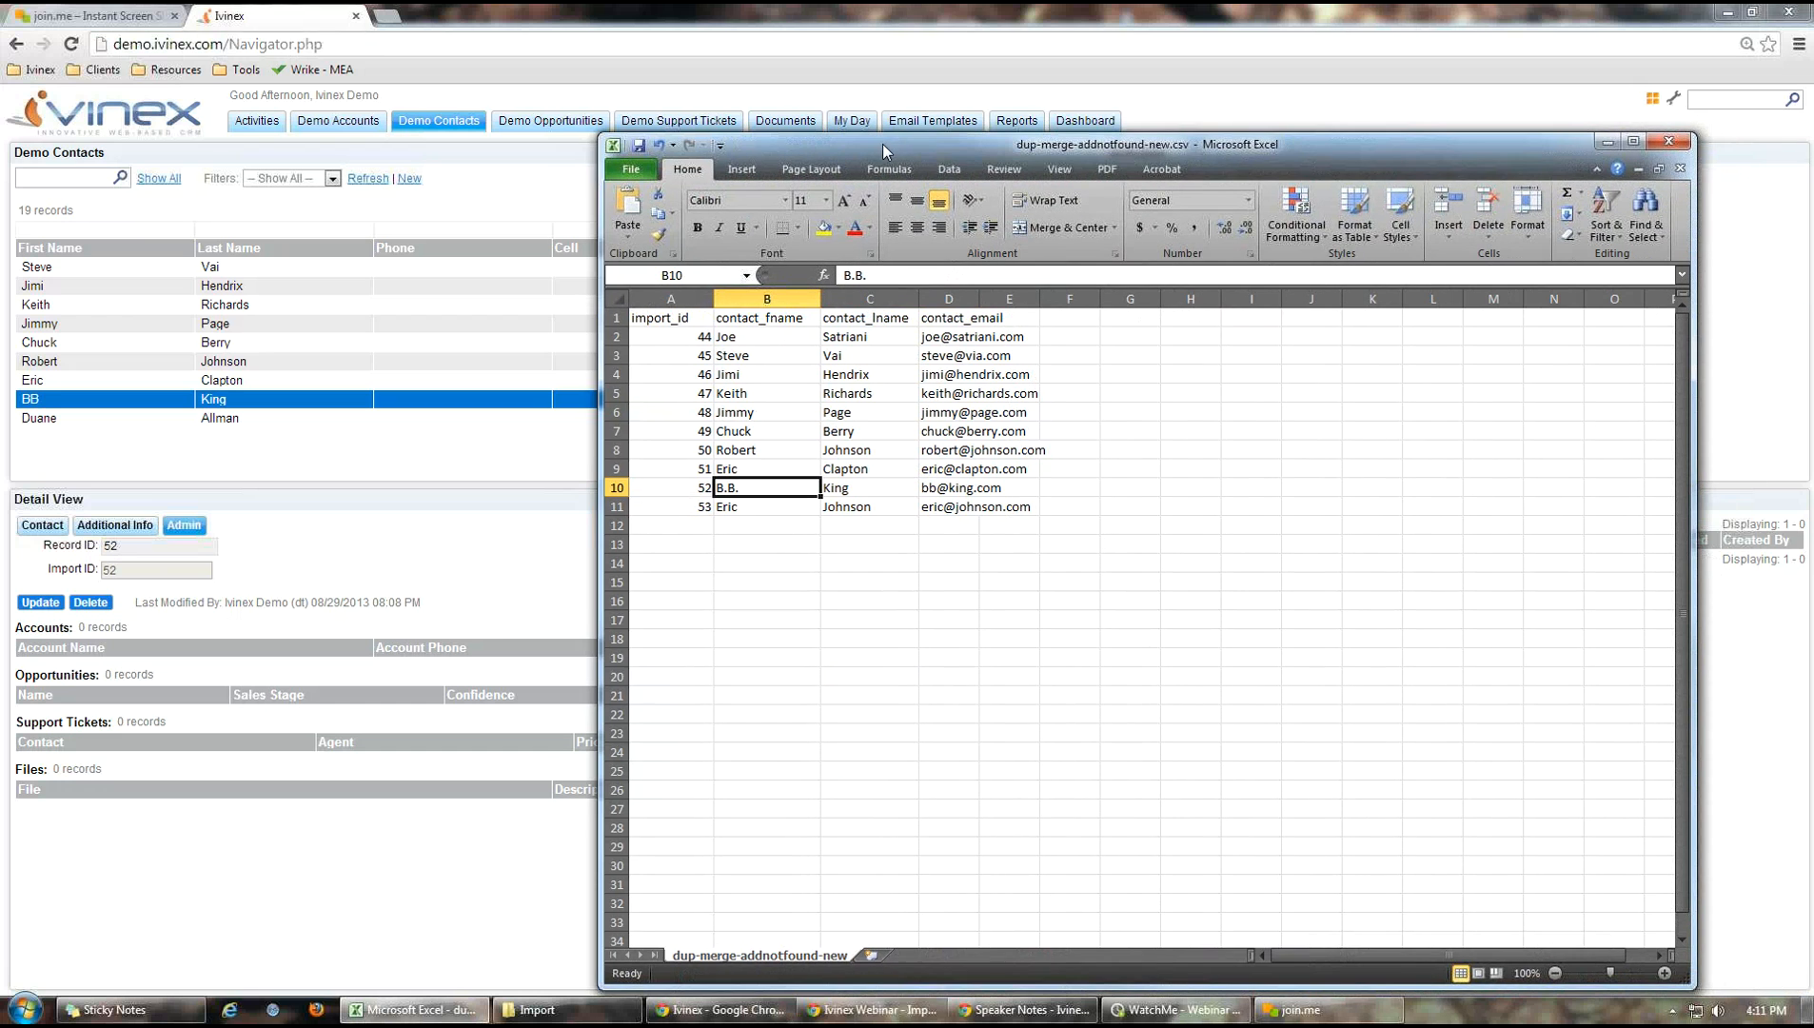
click(706, 489)
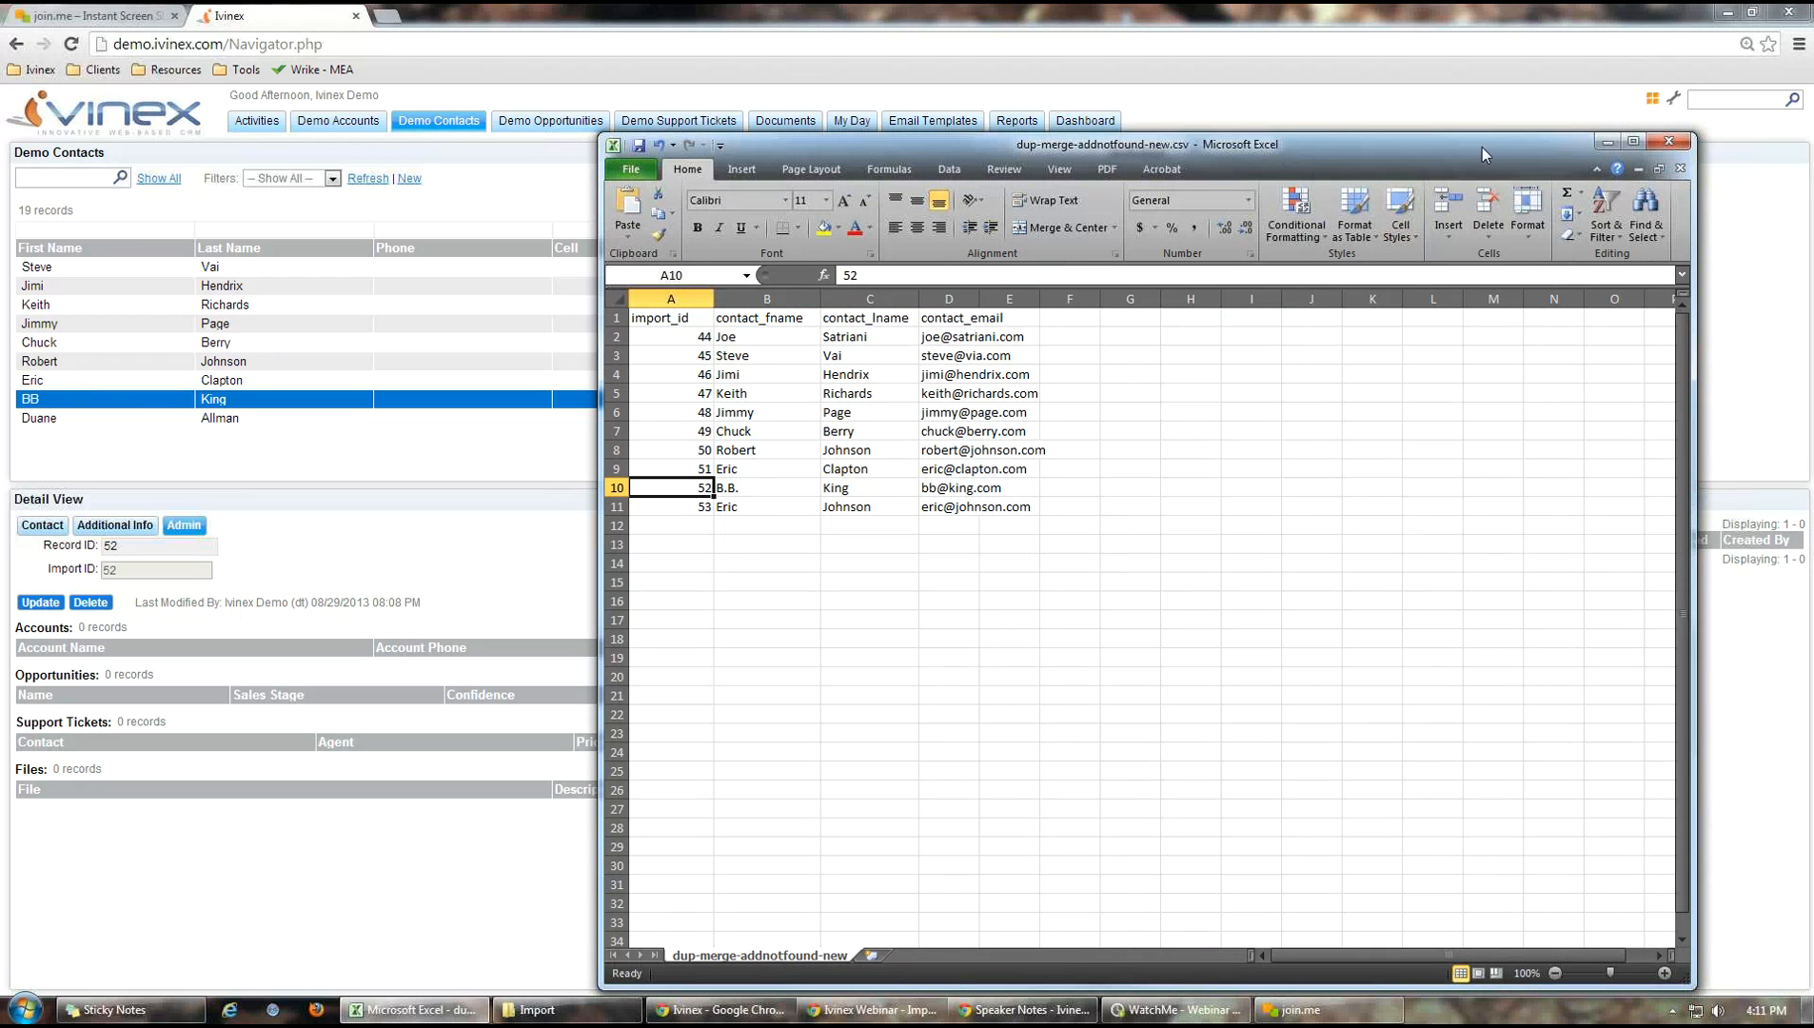
click(1607, 142)
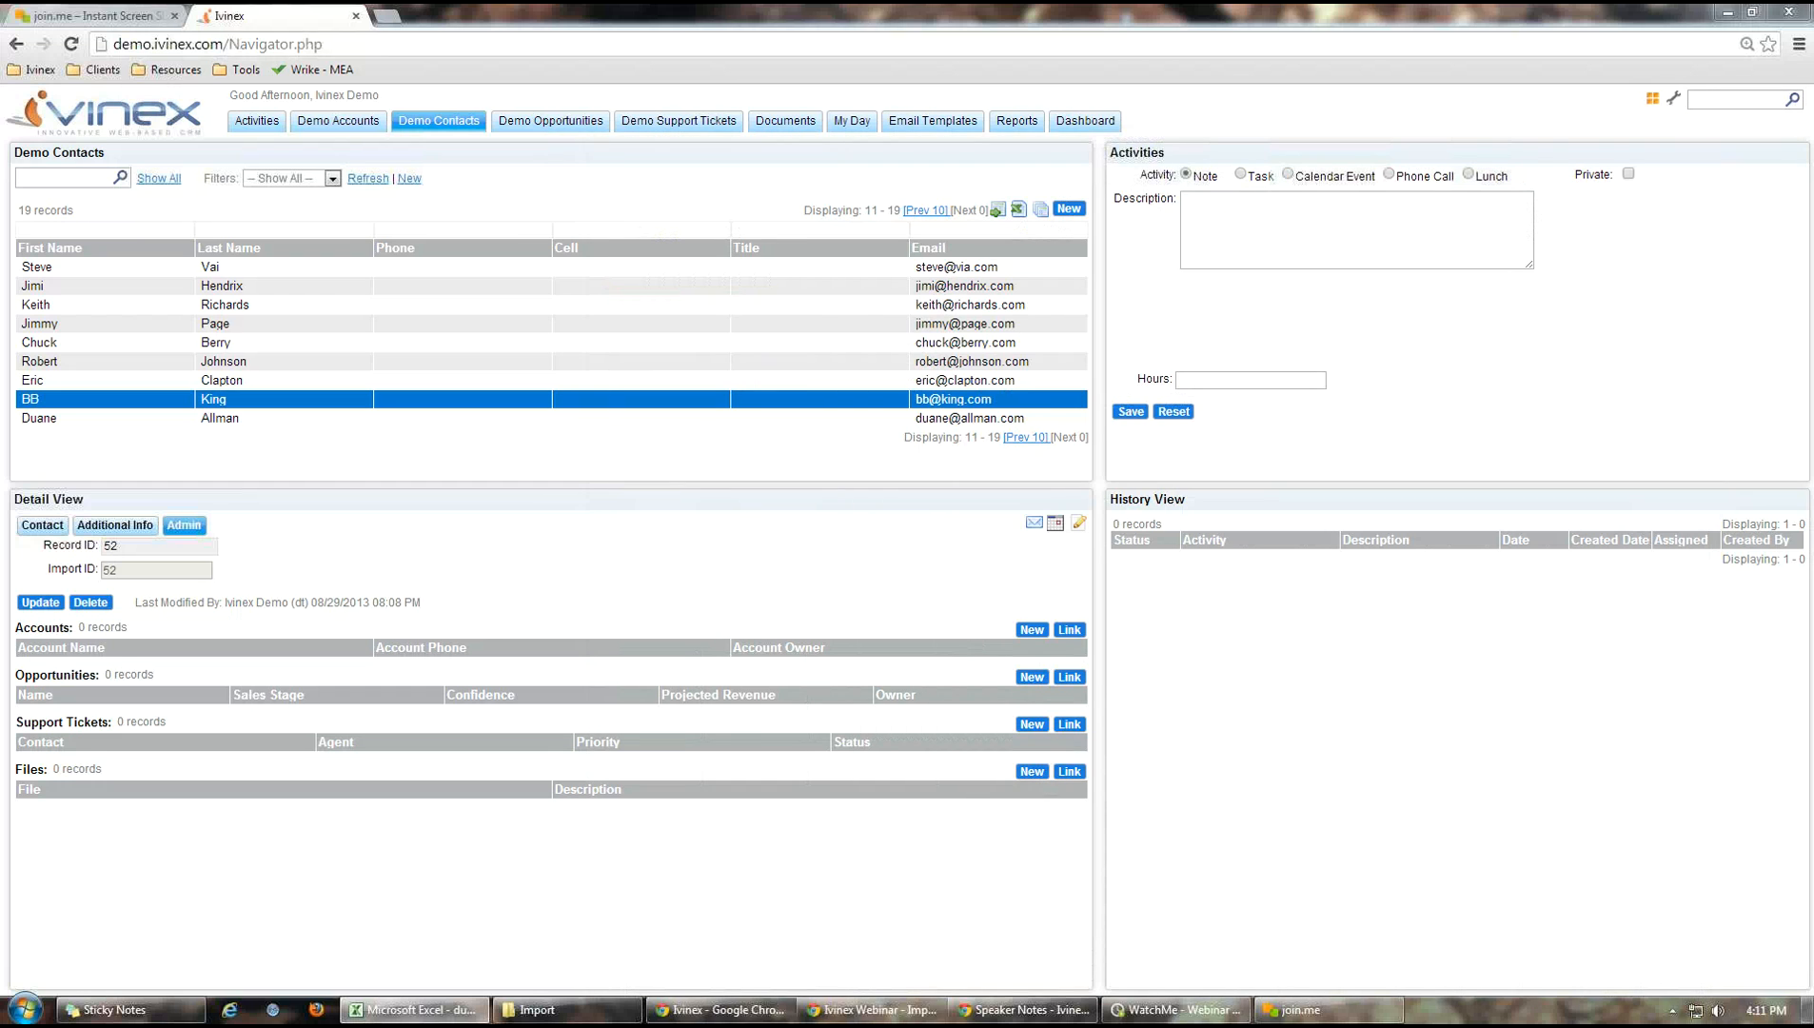
Start a contact import with dup-merge-addnotfound-new.csv as the data file and proceed to the field mapping
click(998, 209)
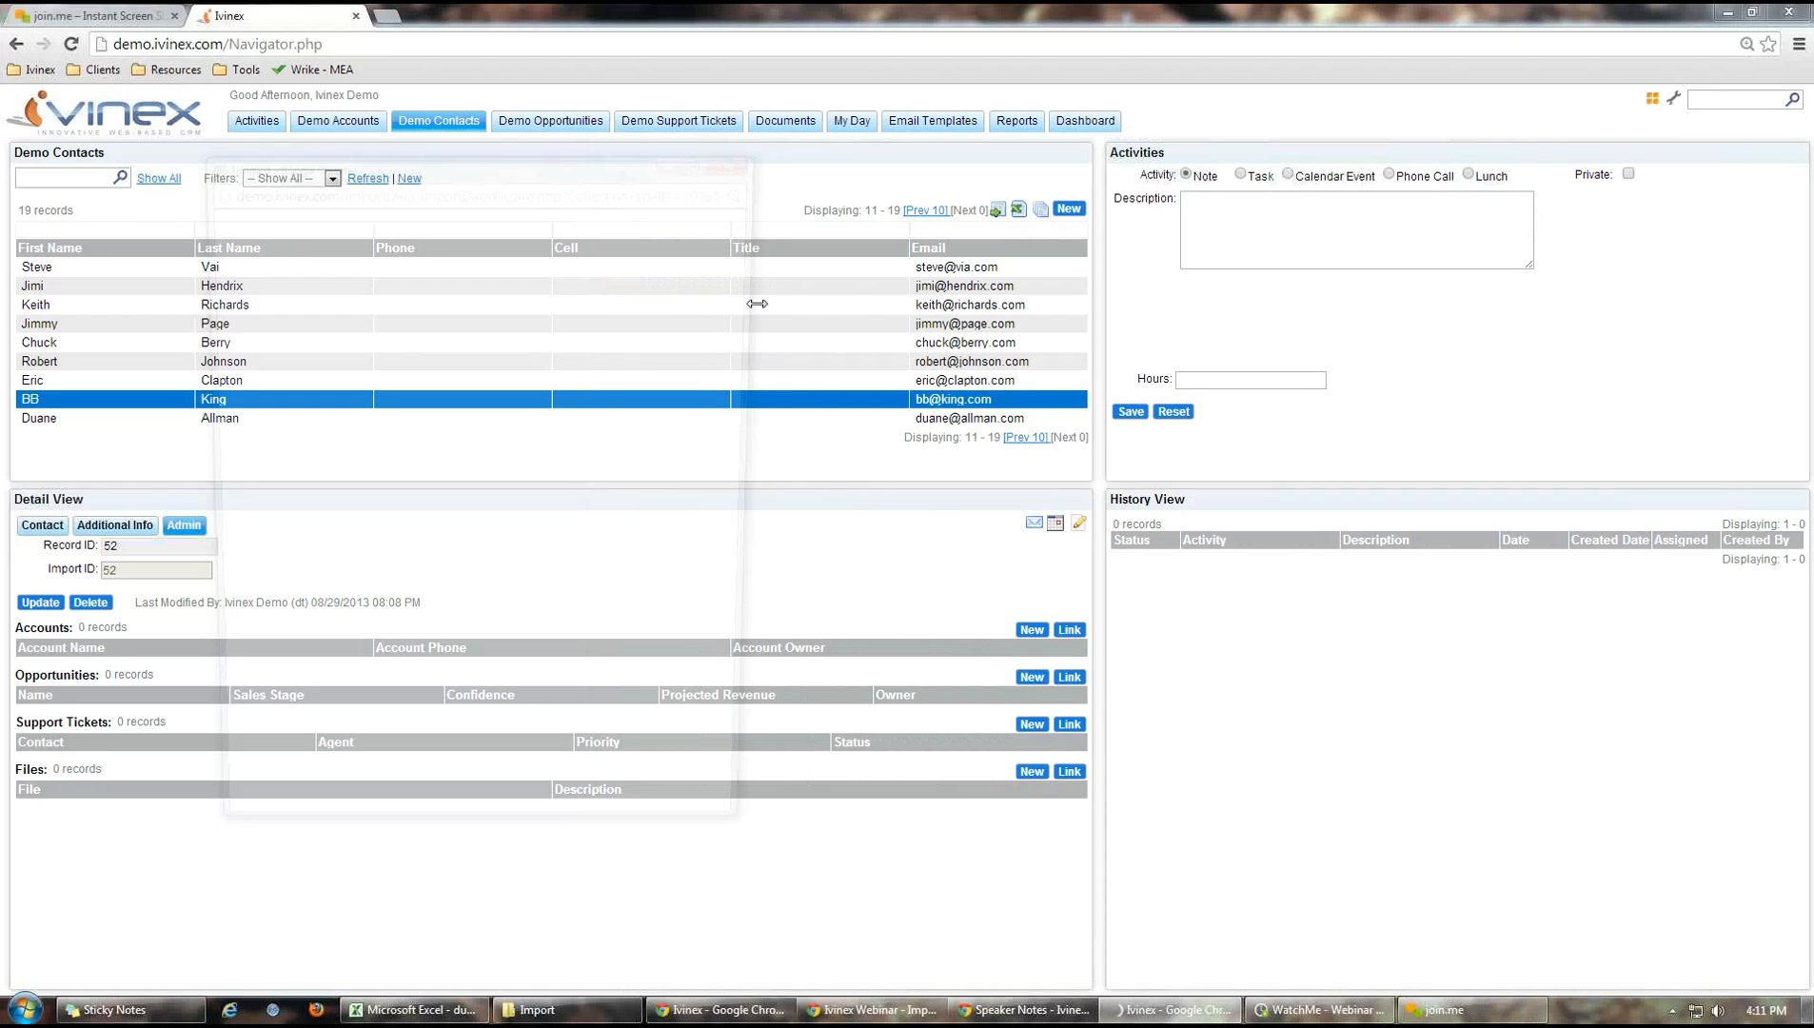
click(354, 265)
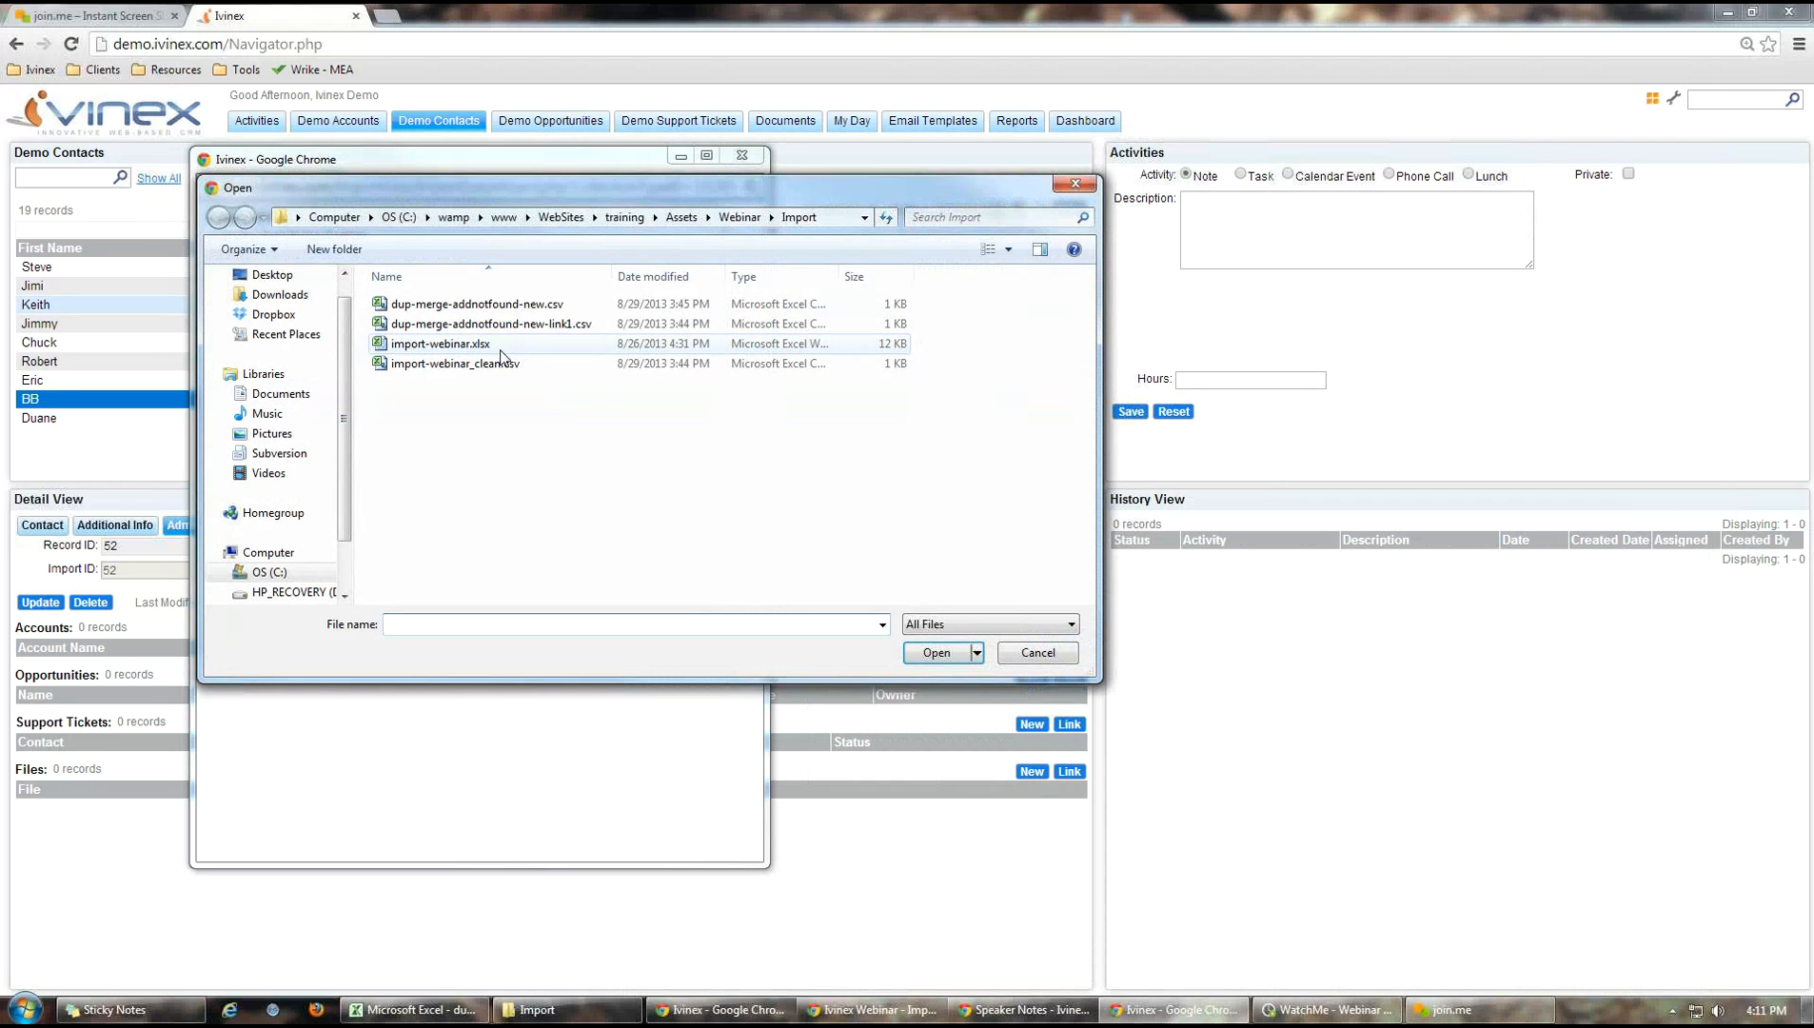
double_click(481, 304)
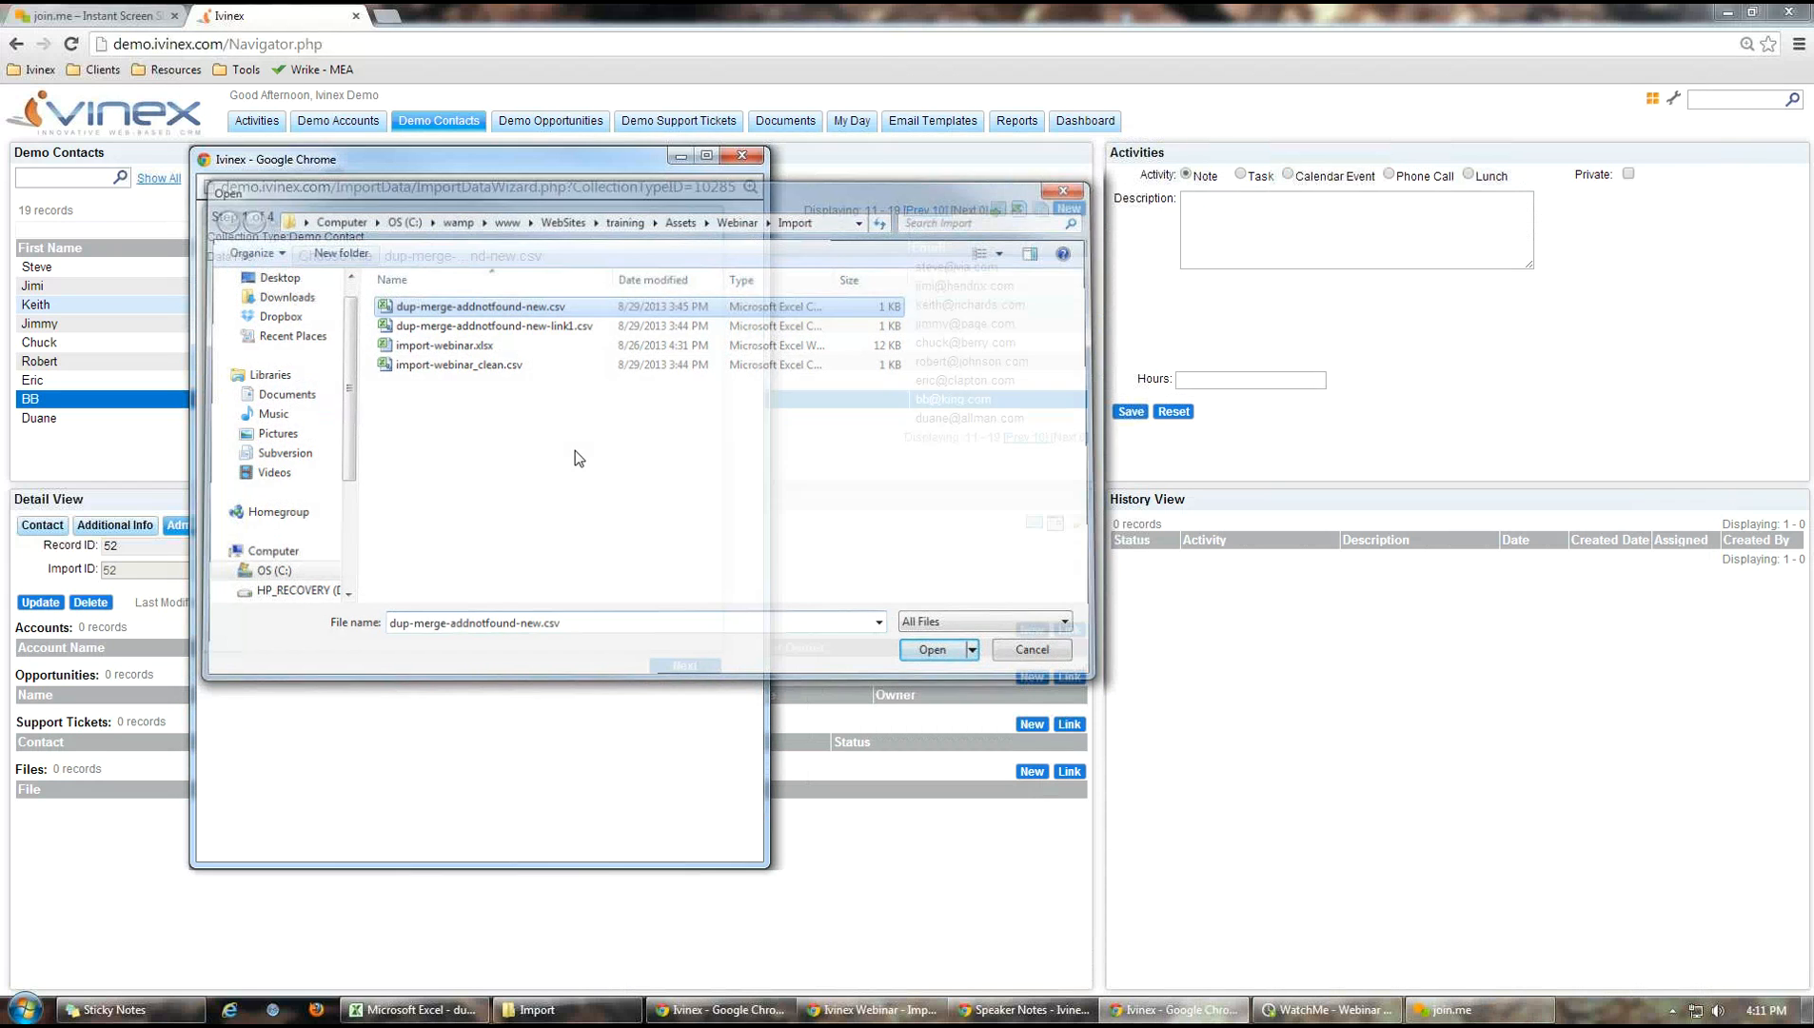
click(687, 666)
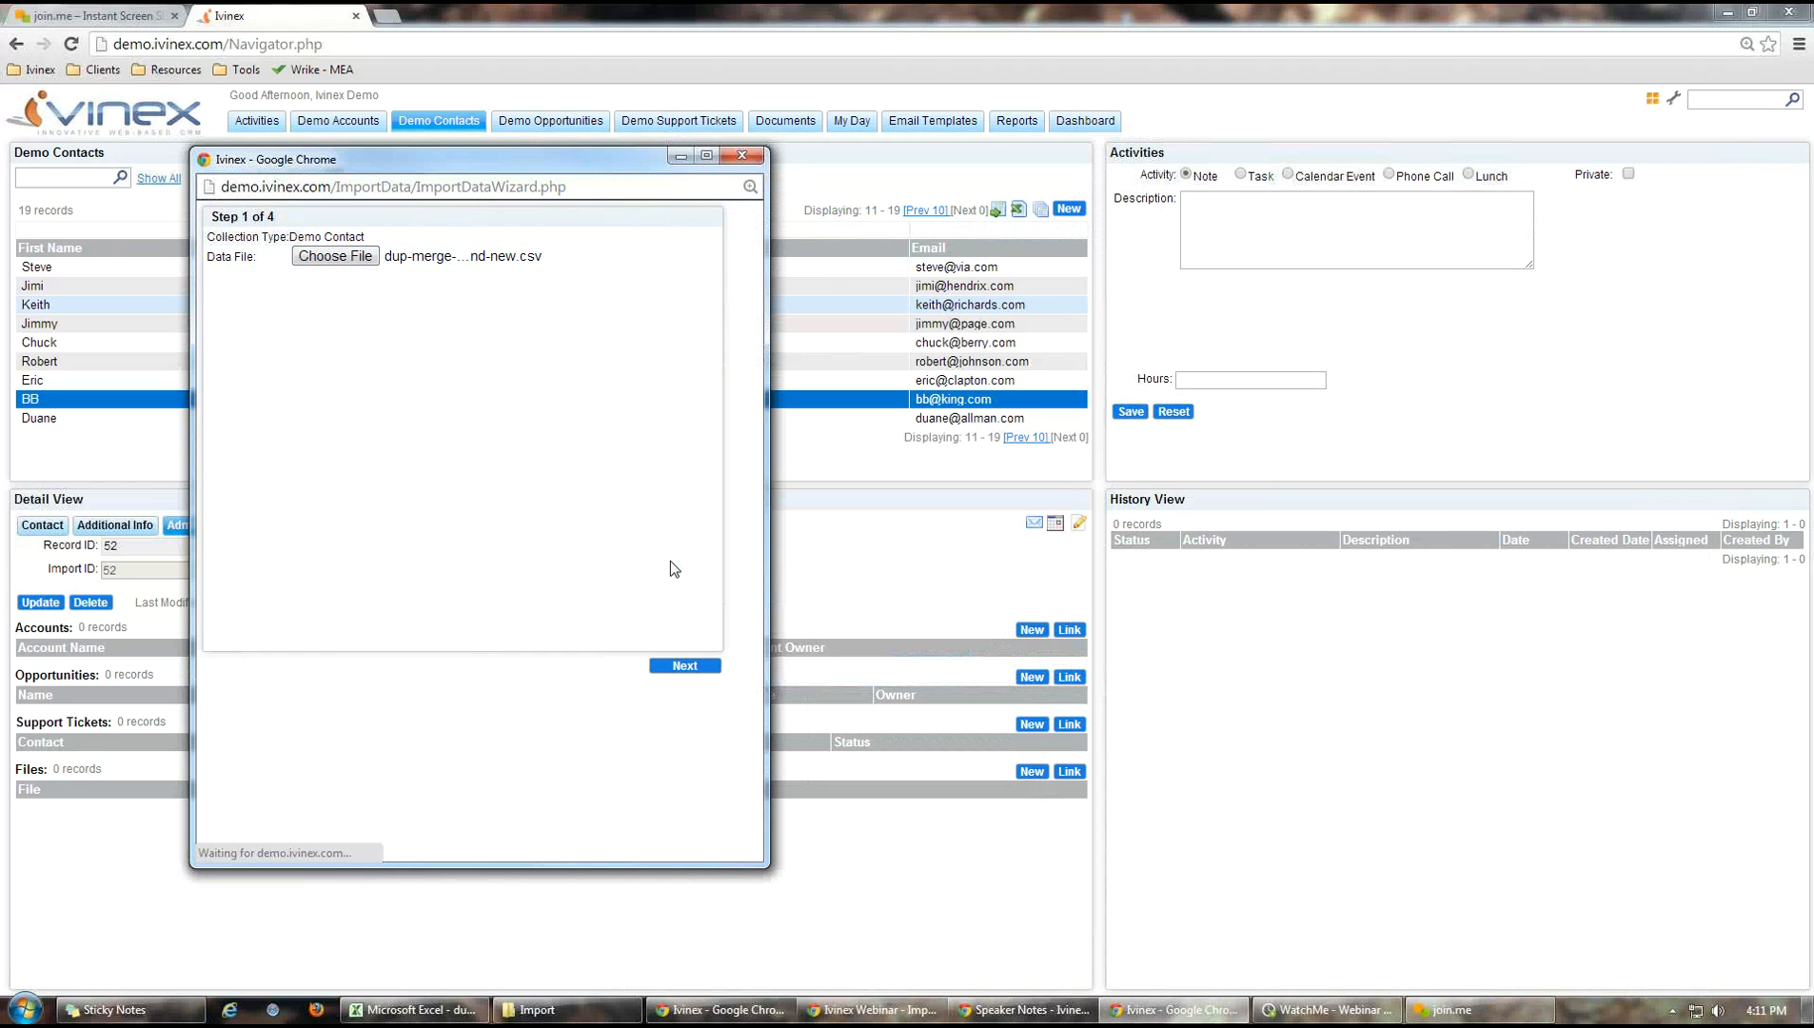
Map Email to contact_email, First Name to contact_fname and Last Name to contact_lname
drag(716, 391, 723, 454)
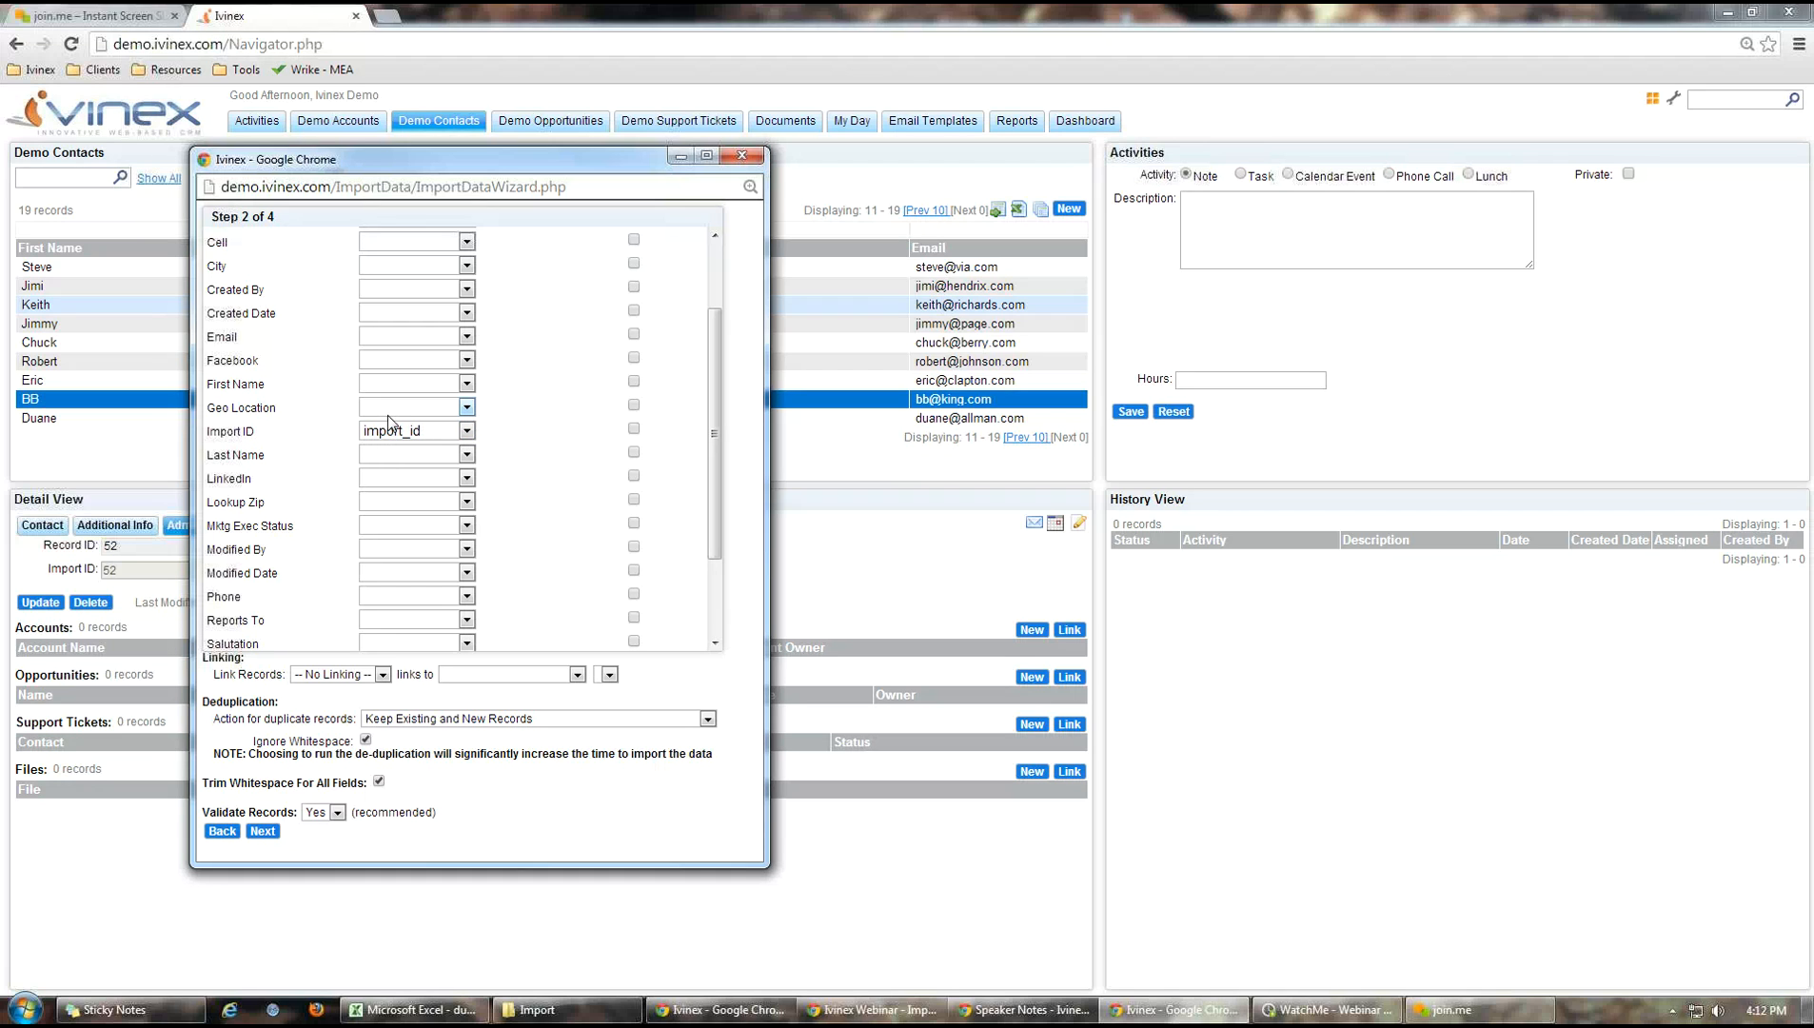
click(466, 338)
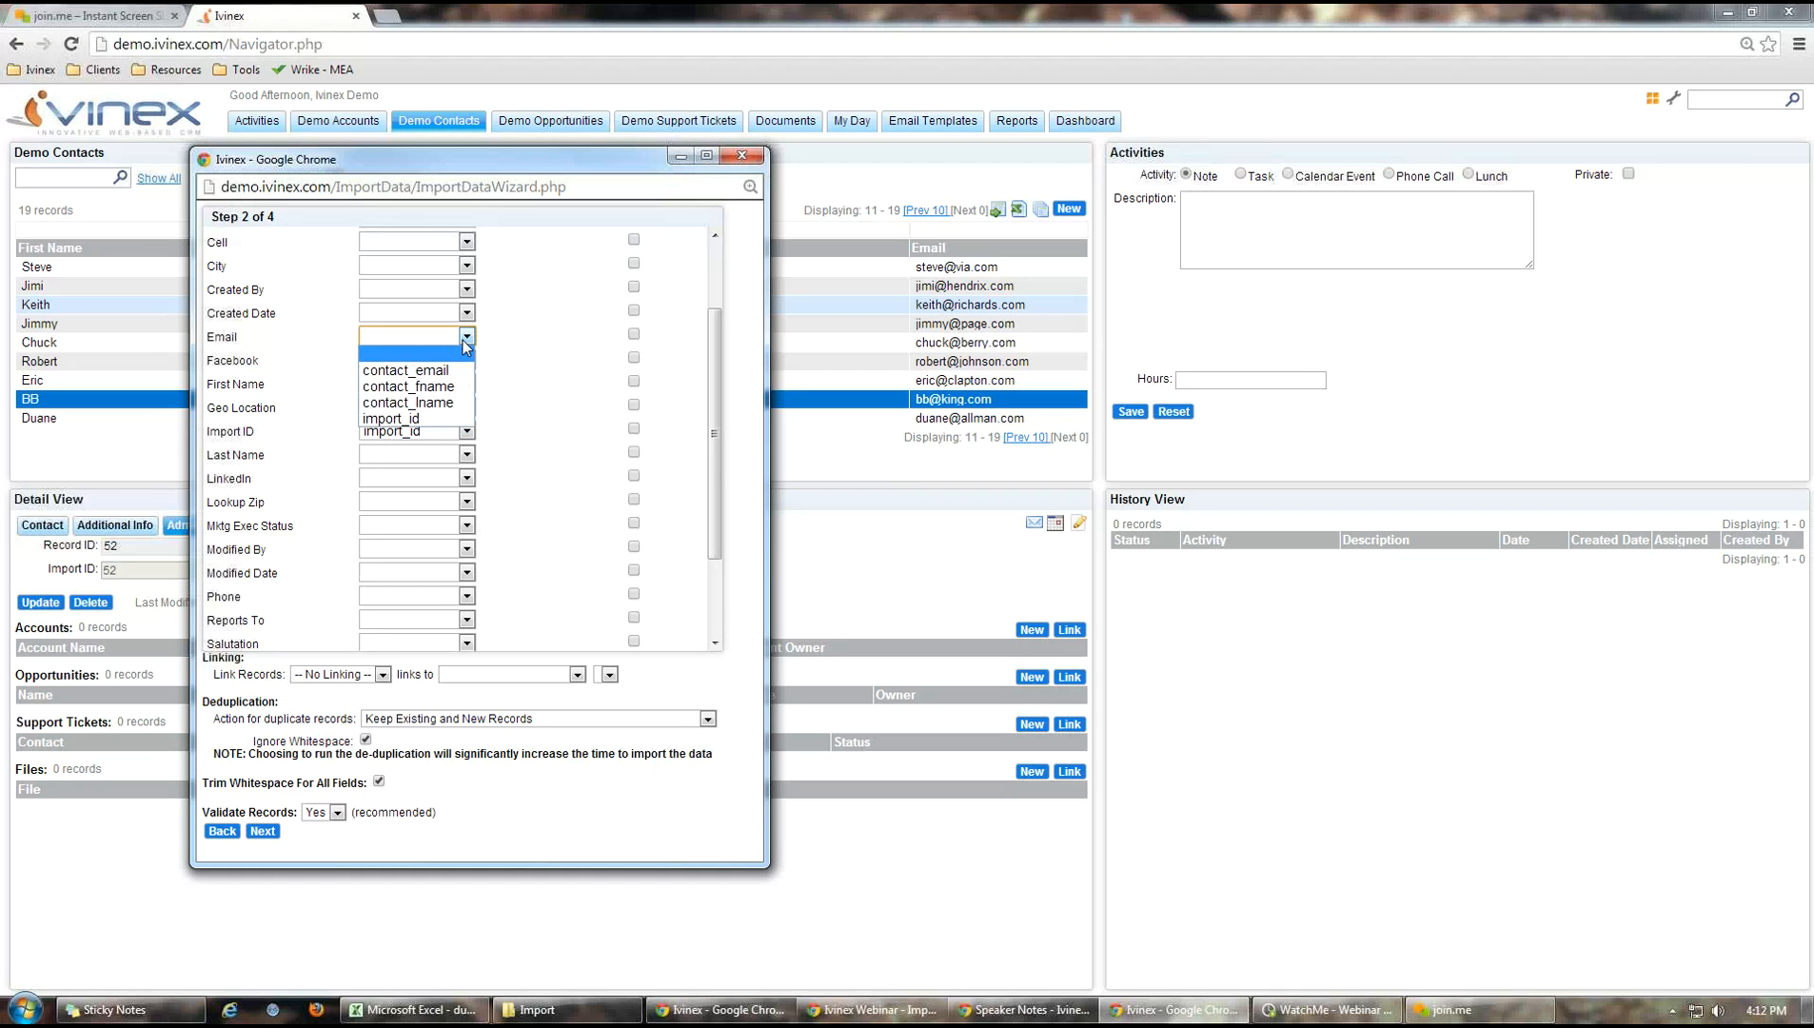
click(430, 372)
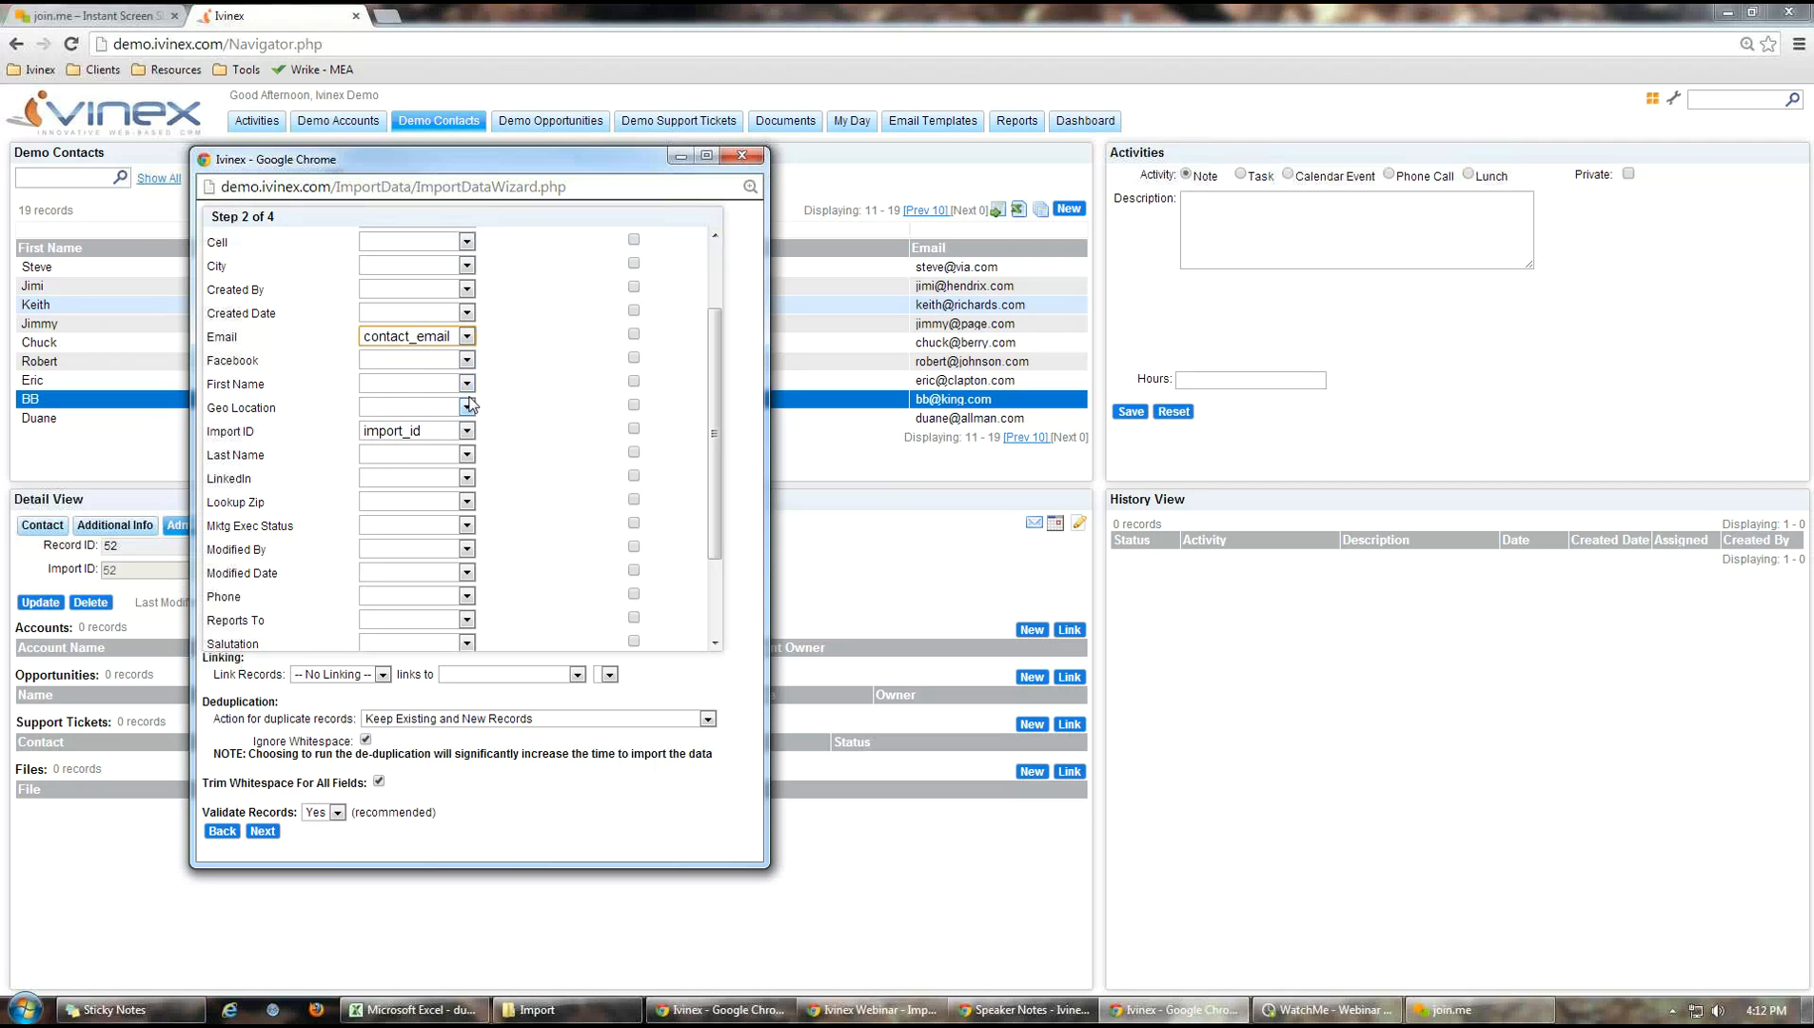
click(466, 383)
click(428, 434)
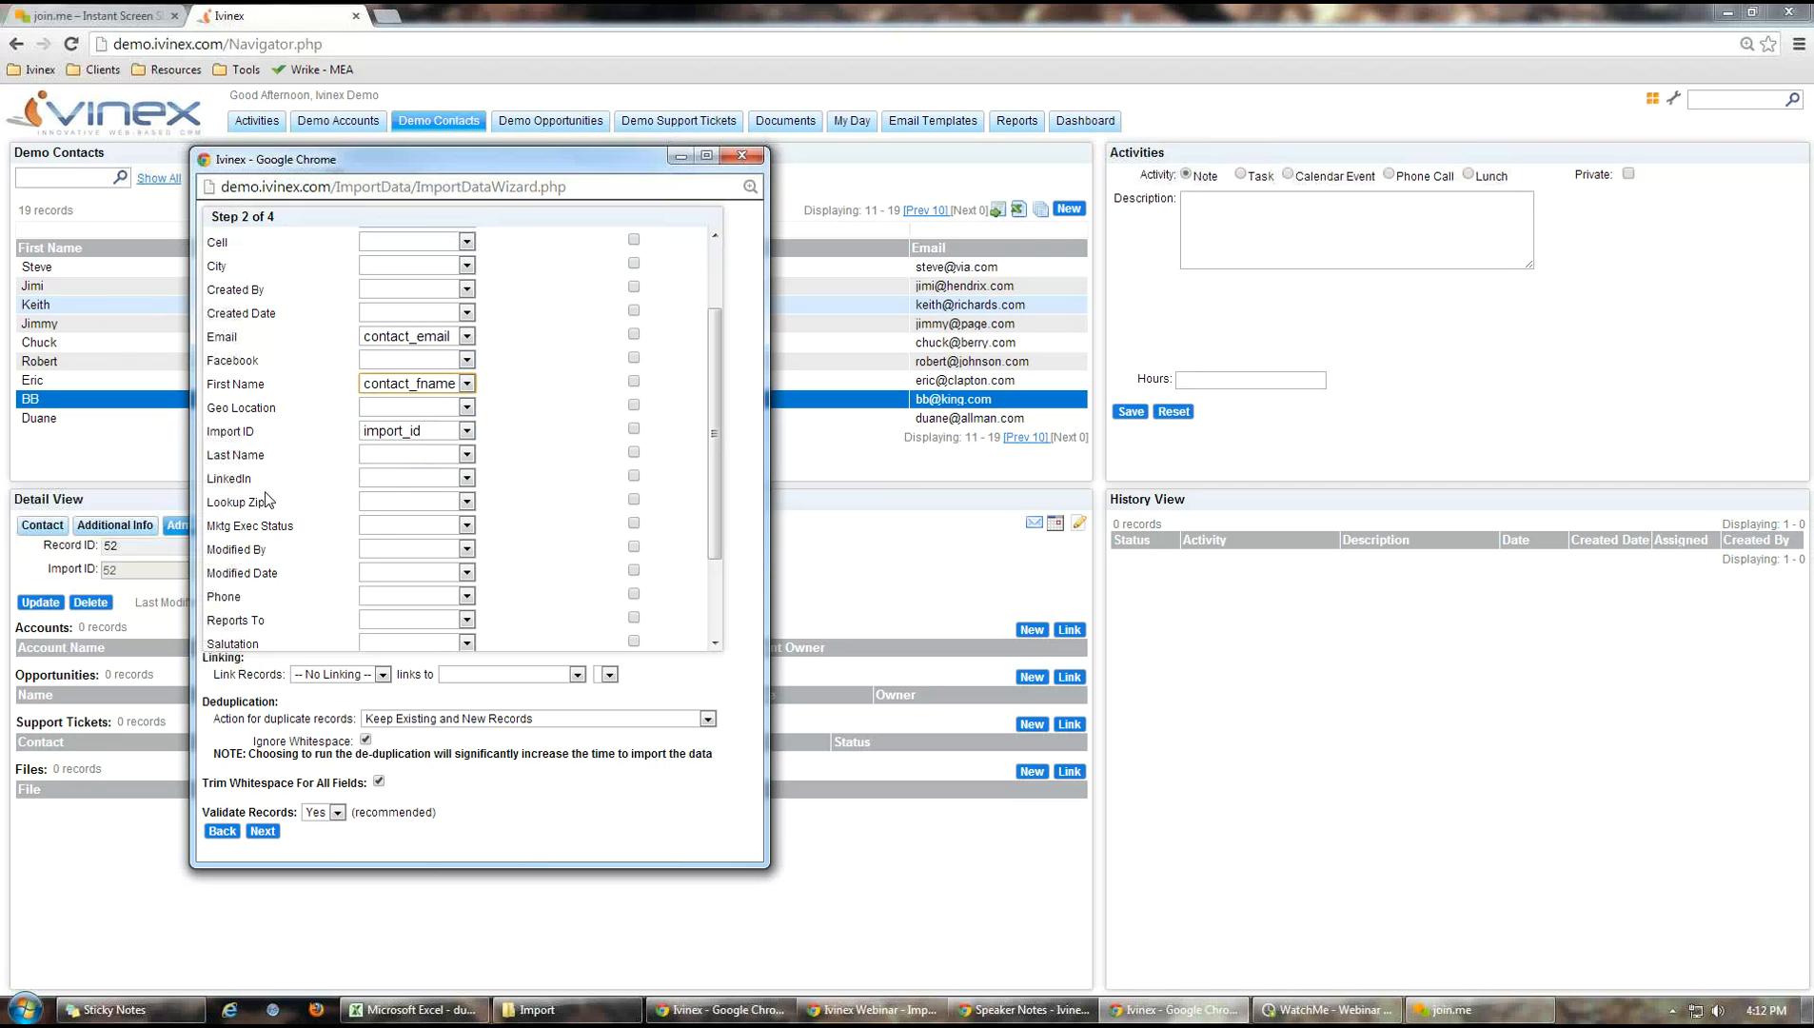
click(466, 455)
click(428, 521)
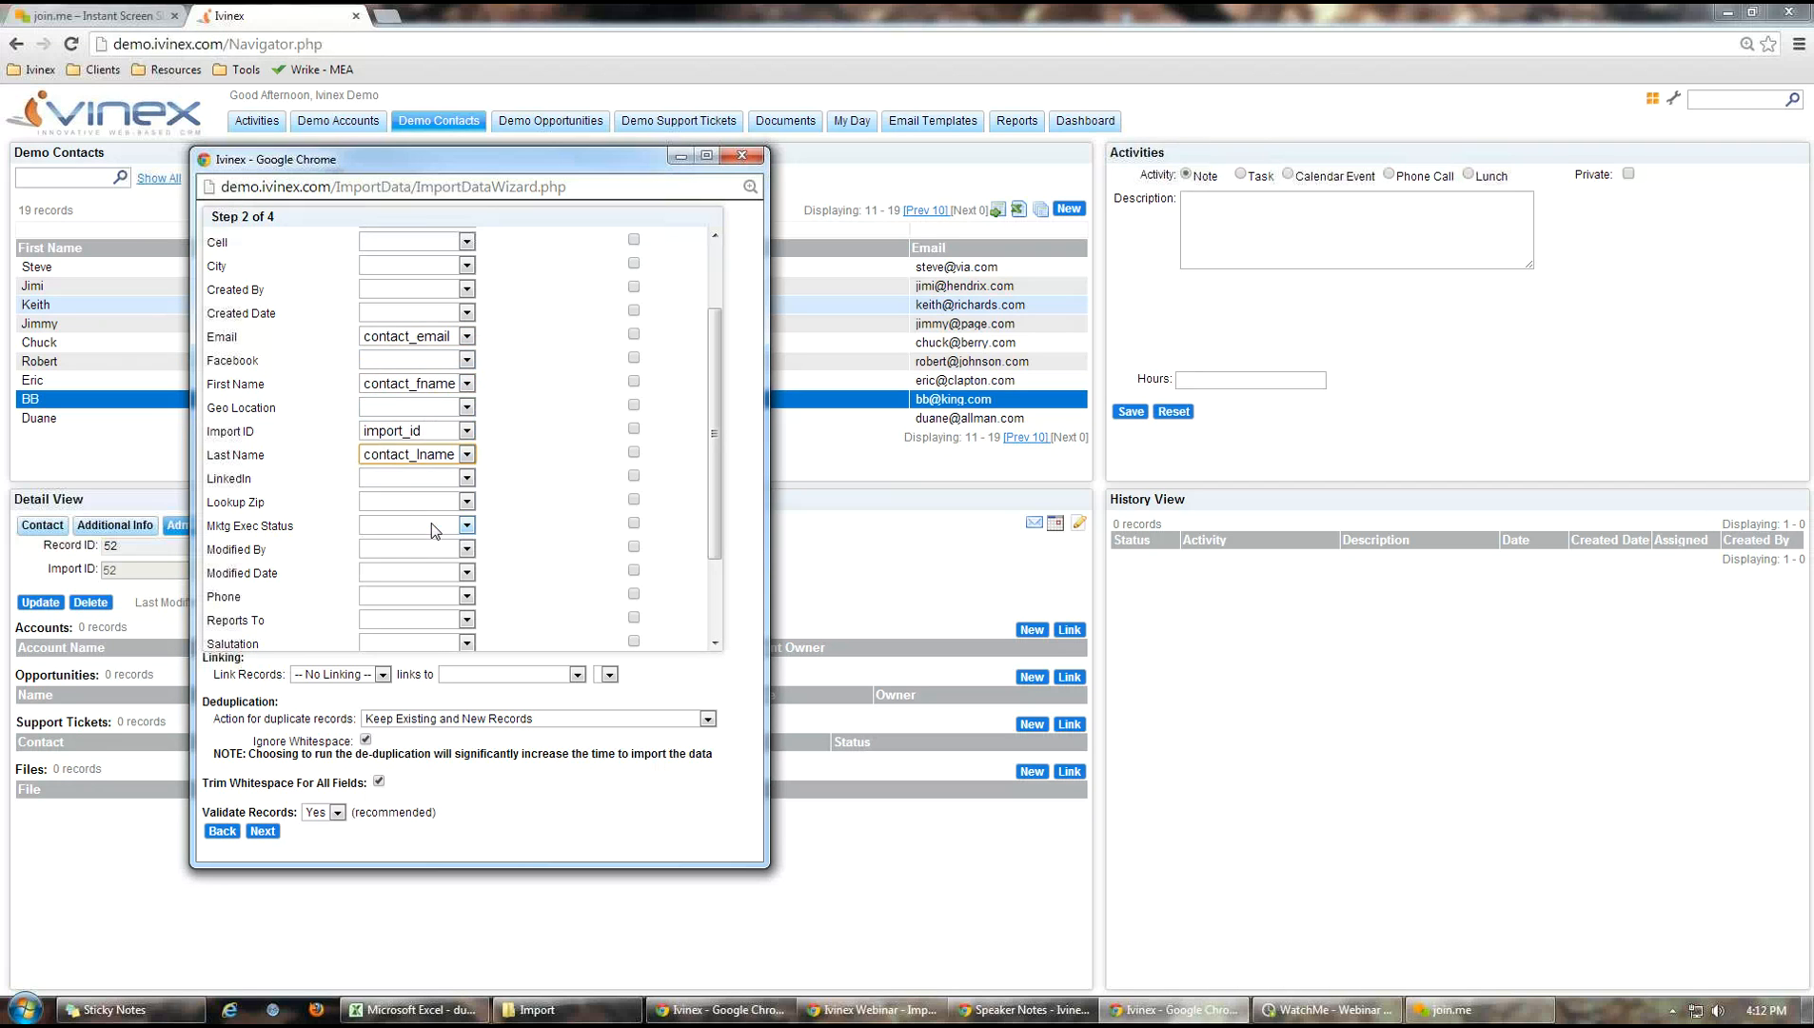
Mark Import ID as the de-duplication field in the import wizard
drag(716, 406, 720, 390)
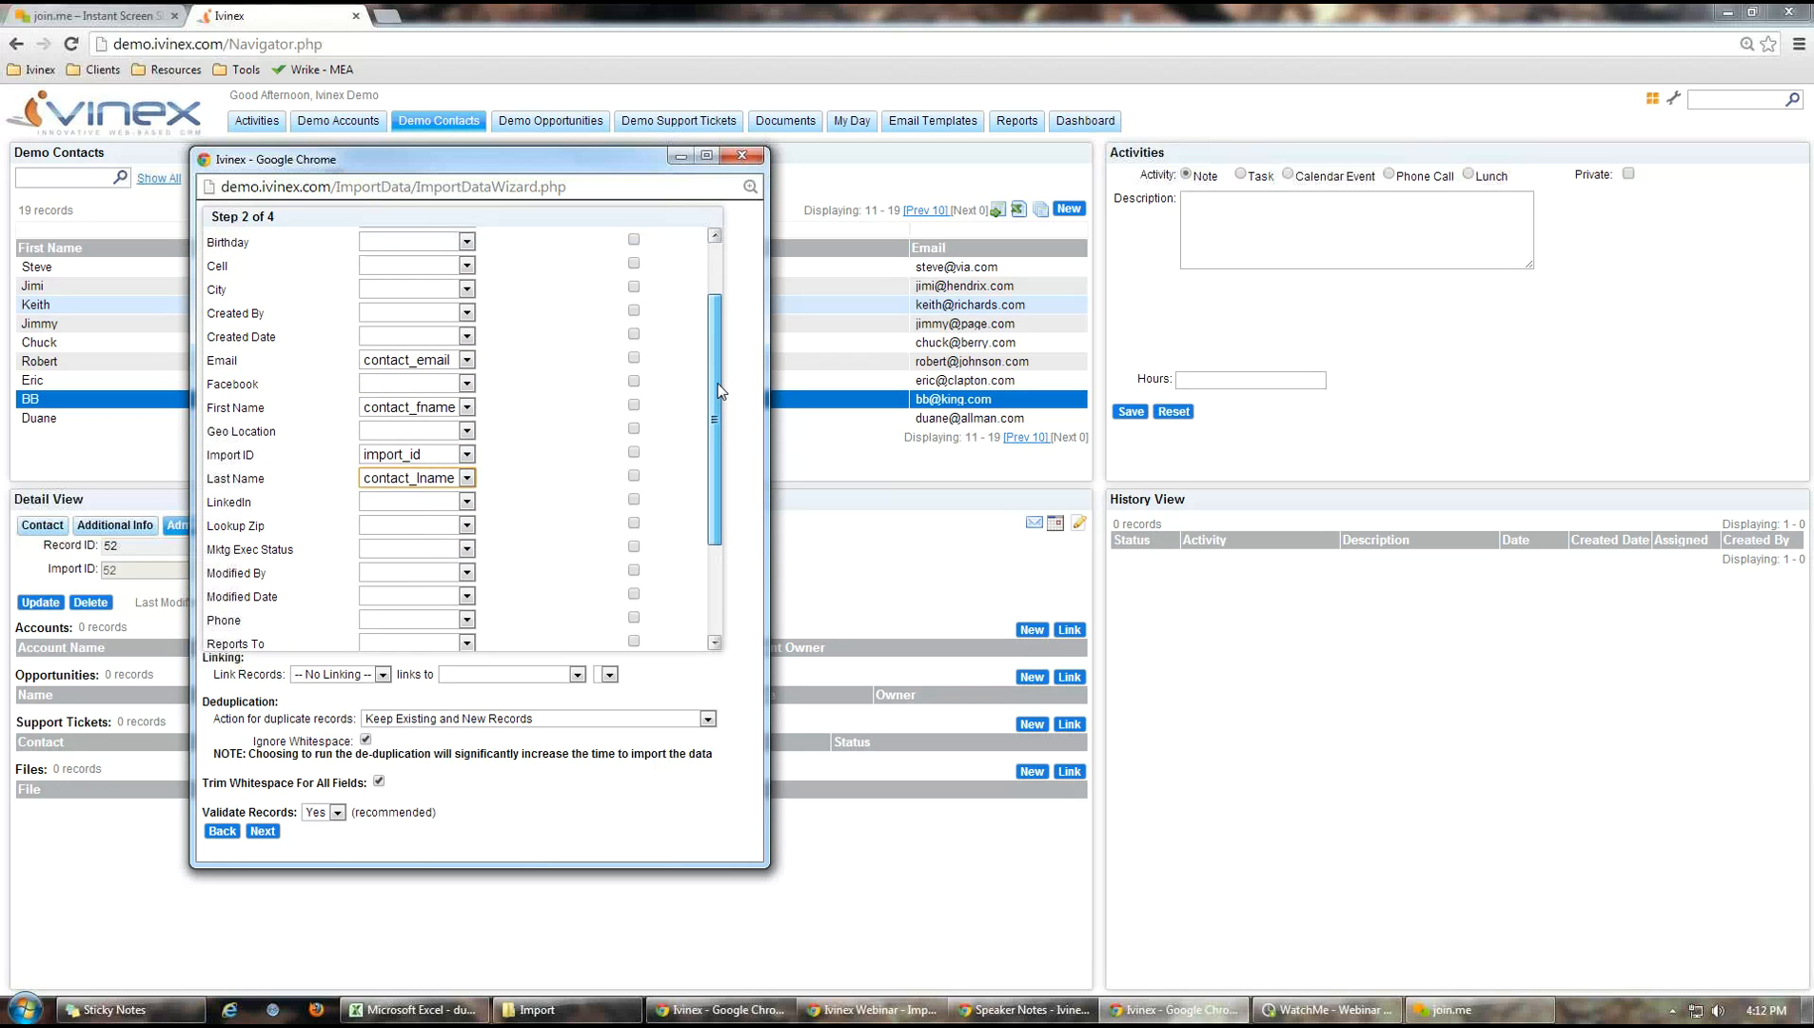
drag(717, 329, 679, 240)
drag(570, 167, 999, 179)
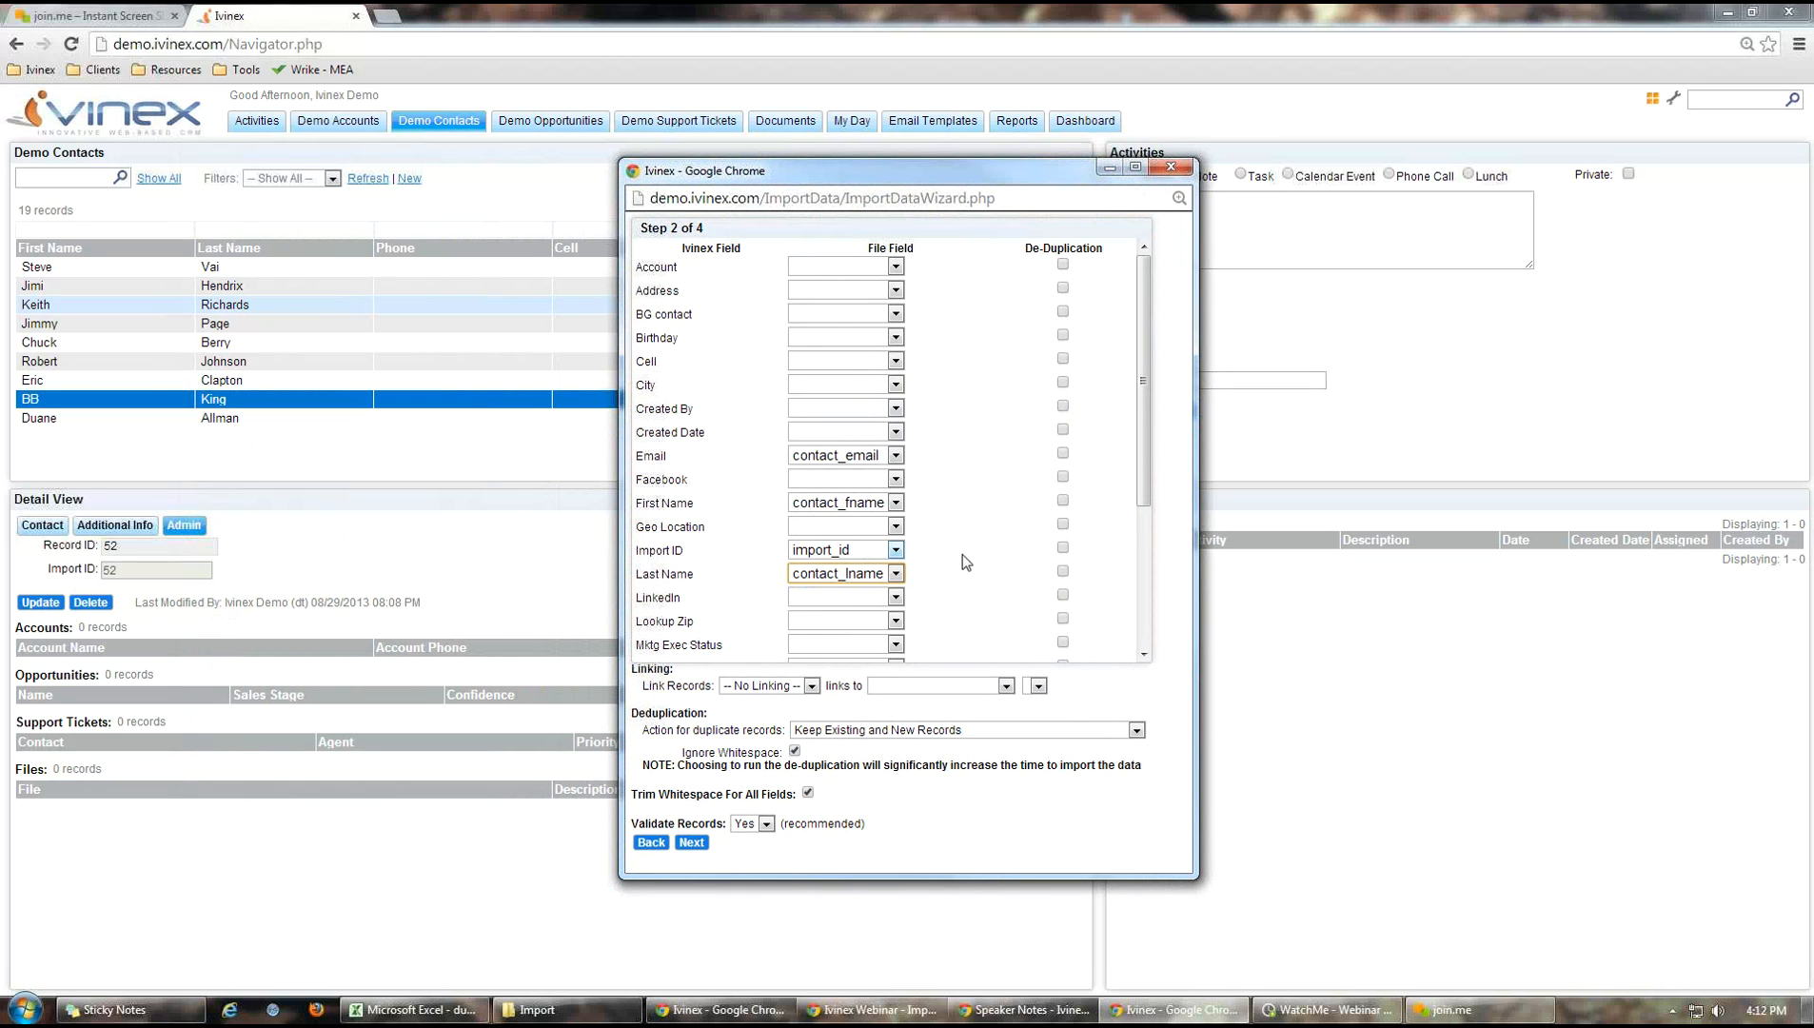
click(1063, 548)
key(alt+Tab)
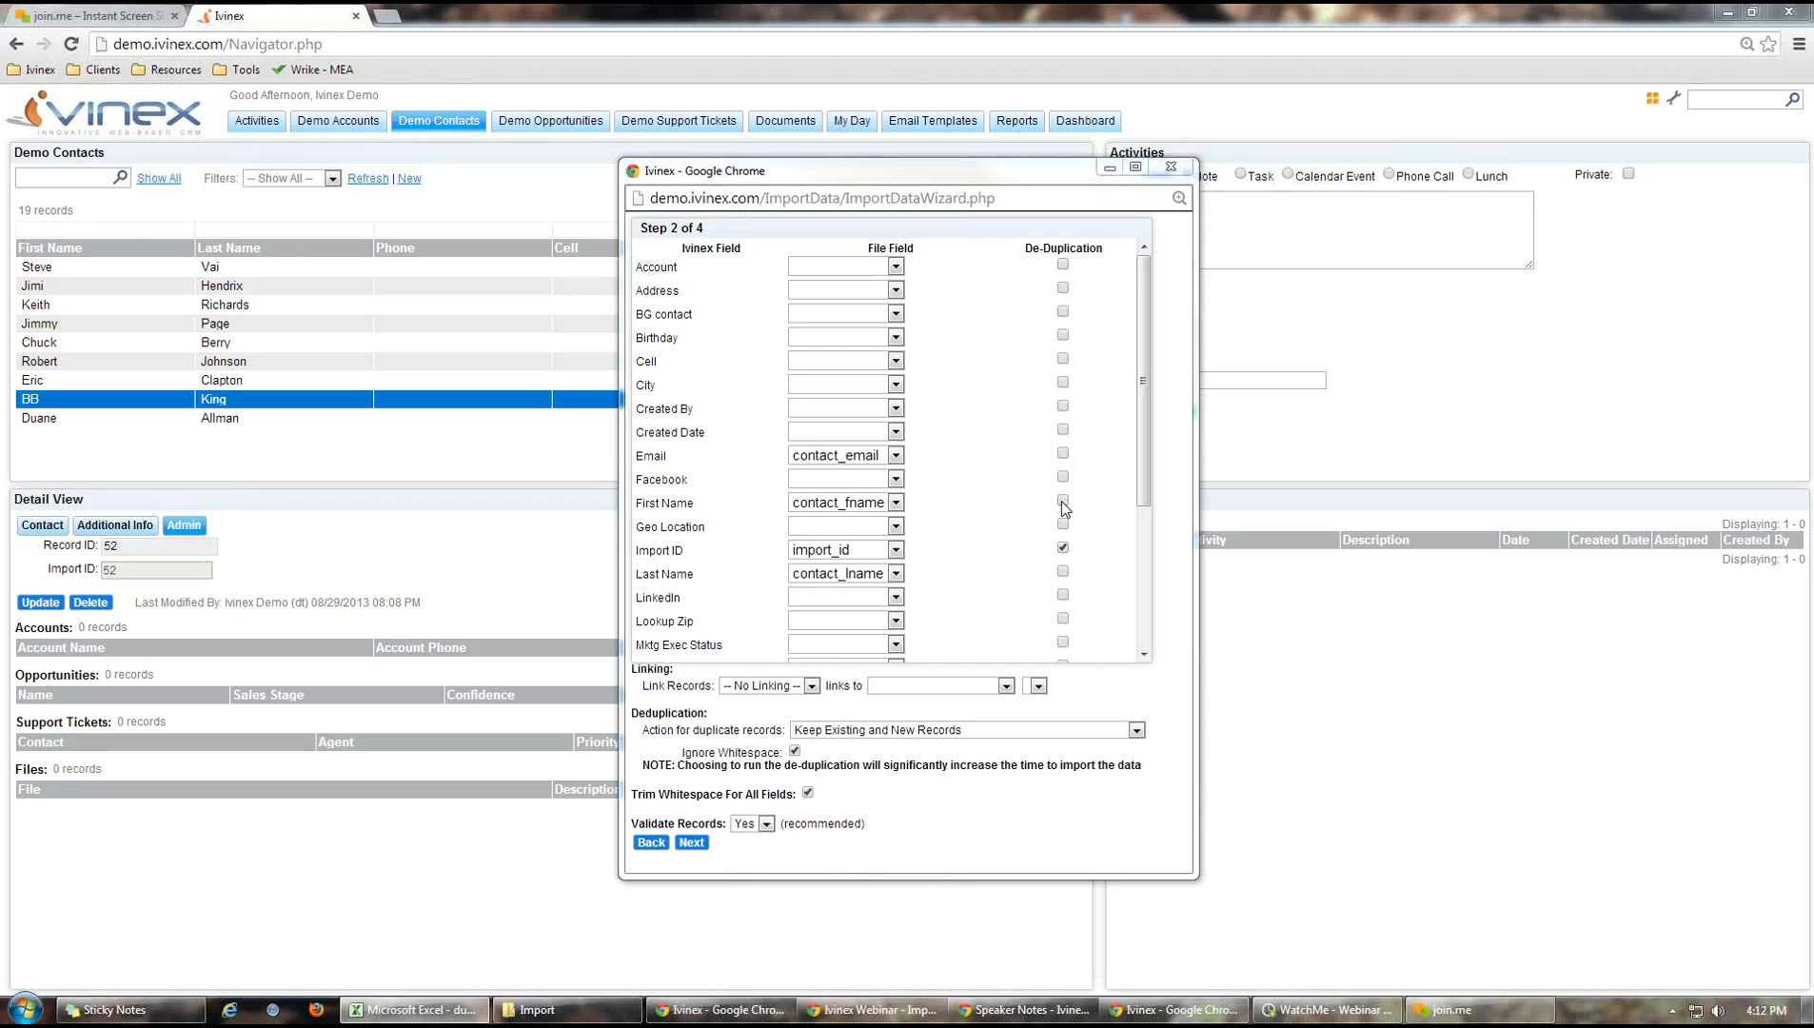
Try First Name as the de-duplication field in place of Import ID, and restore Import ID
click(1063, 549)
click(1063, 502)
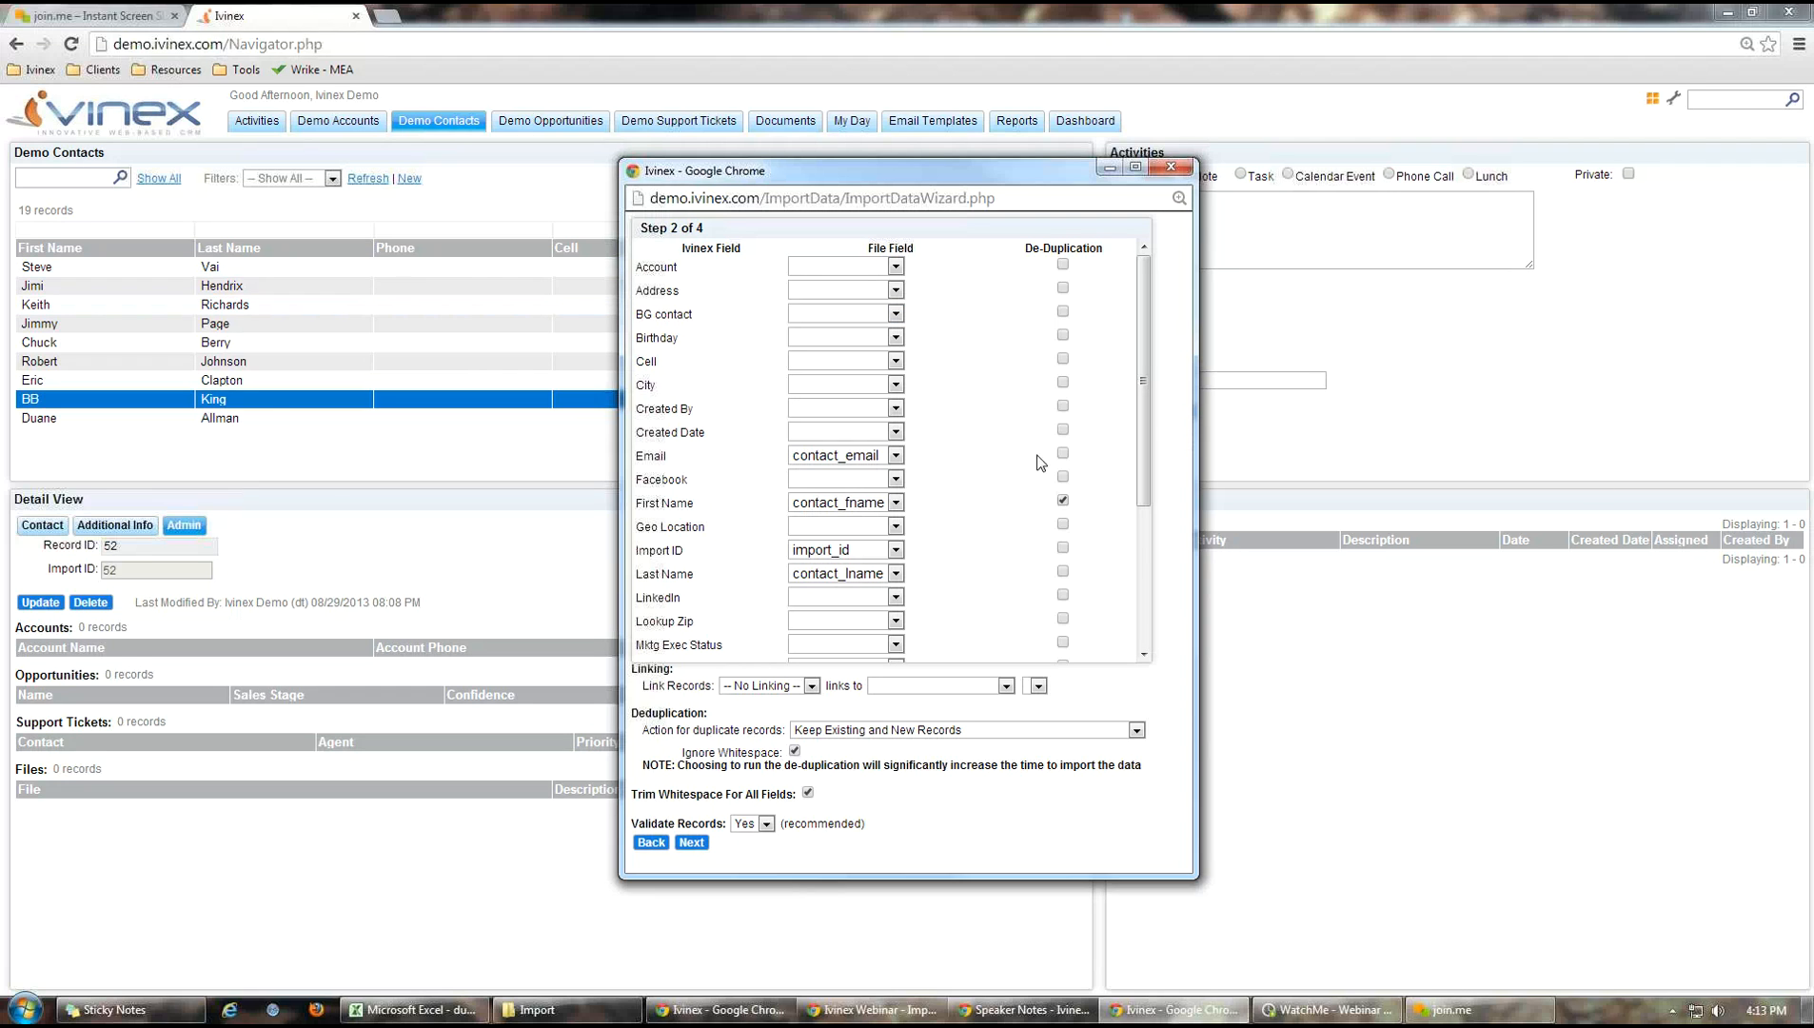
click(1063, 501)
Review the actions offered for duplicate records, and switch to the presentation to read the Deduplication slides
drag(785, 176, 760, 165)
click(1110, 719)
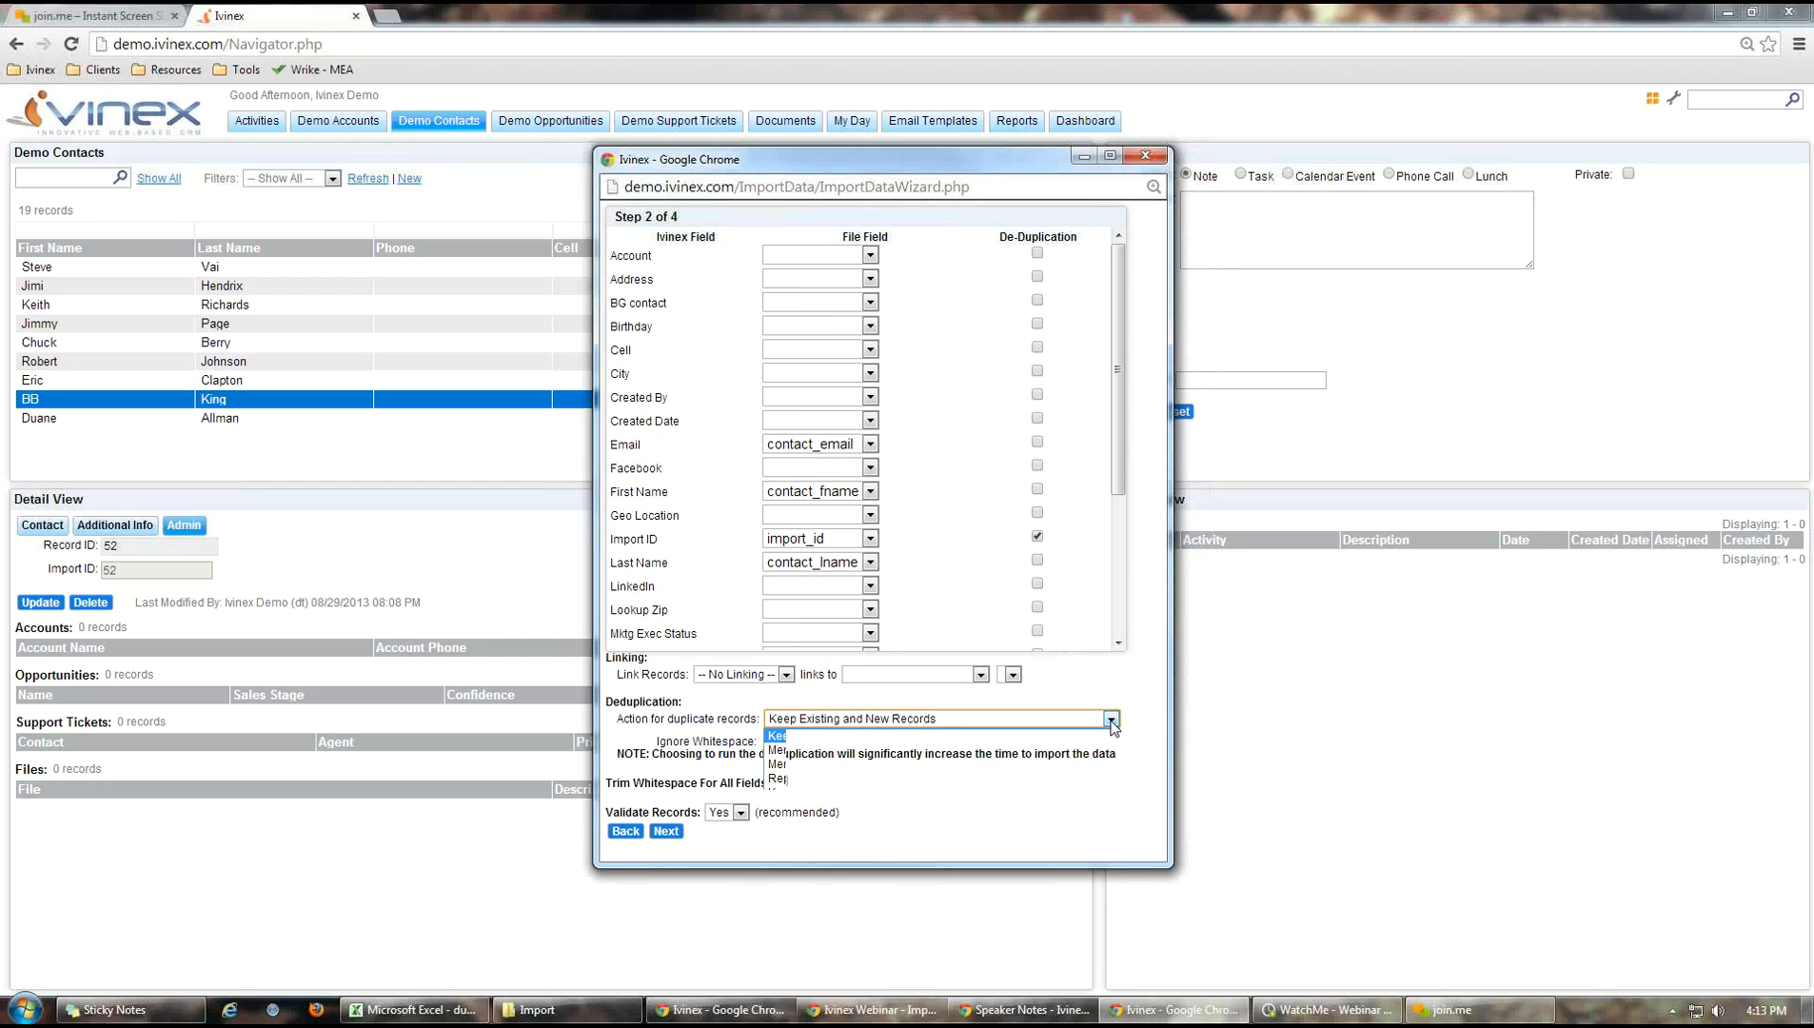
click(1153, 657)
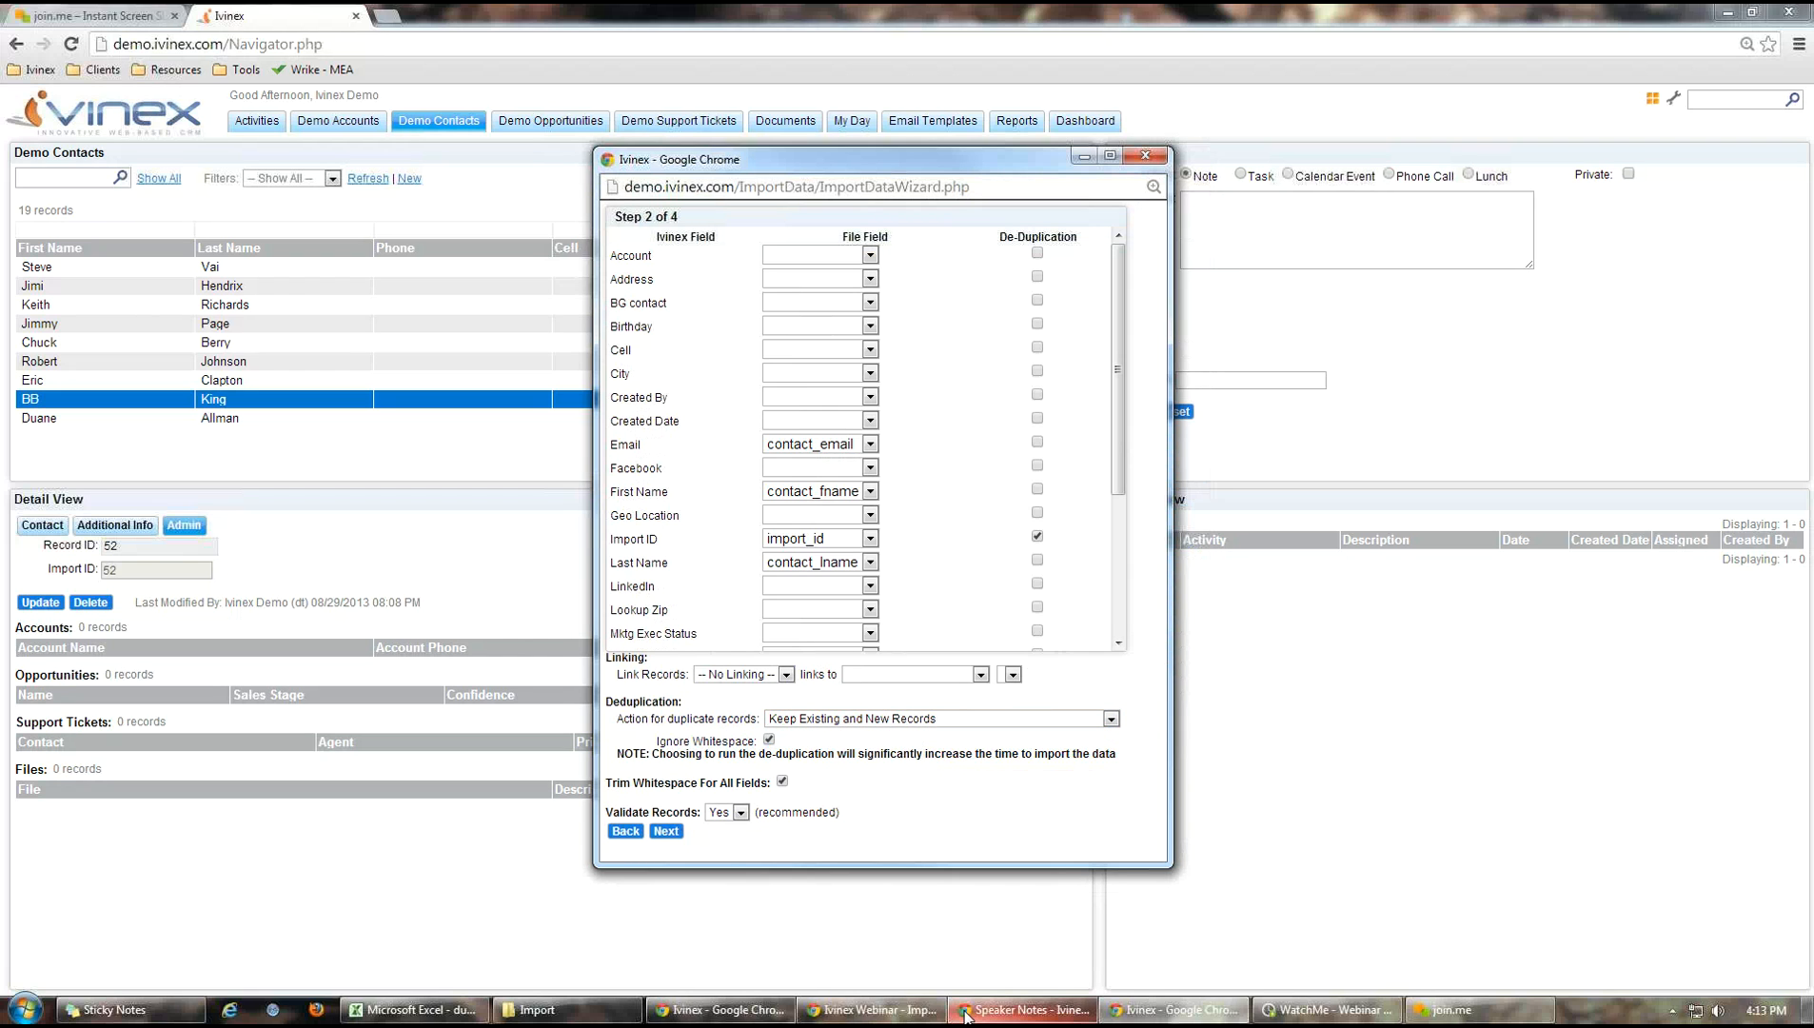
click(861, 1010)
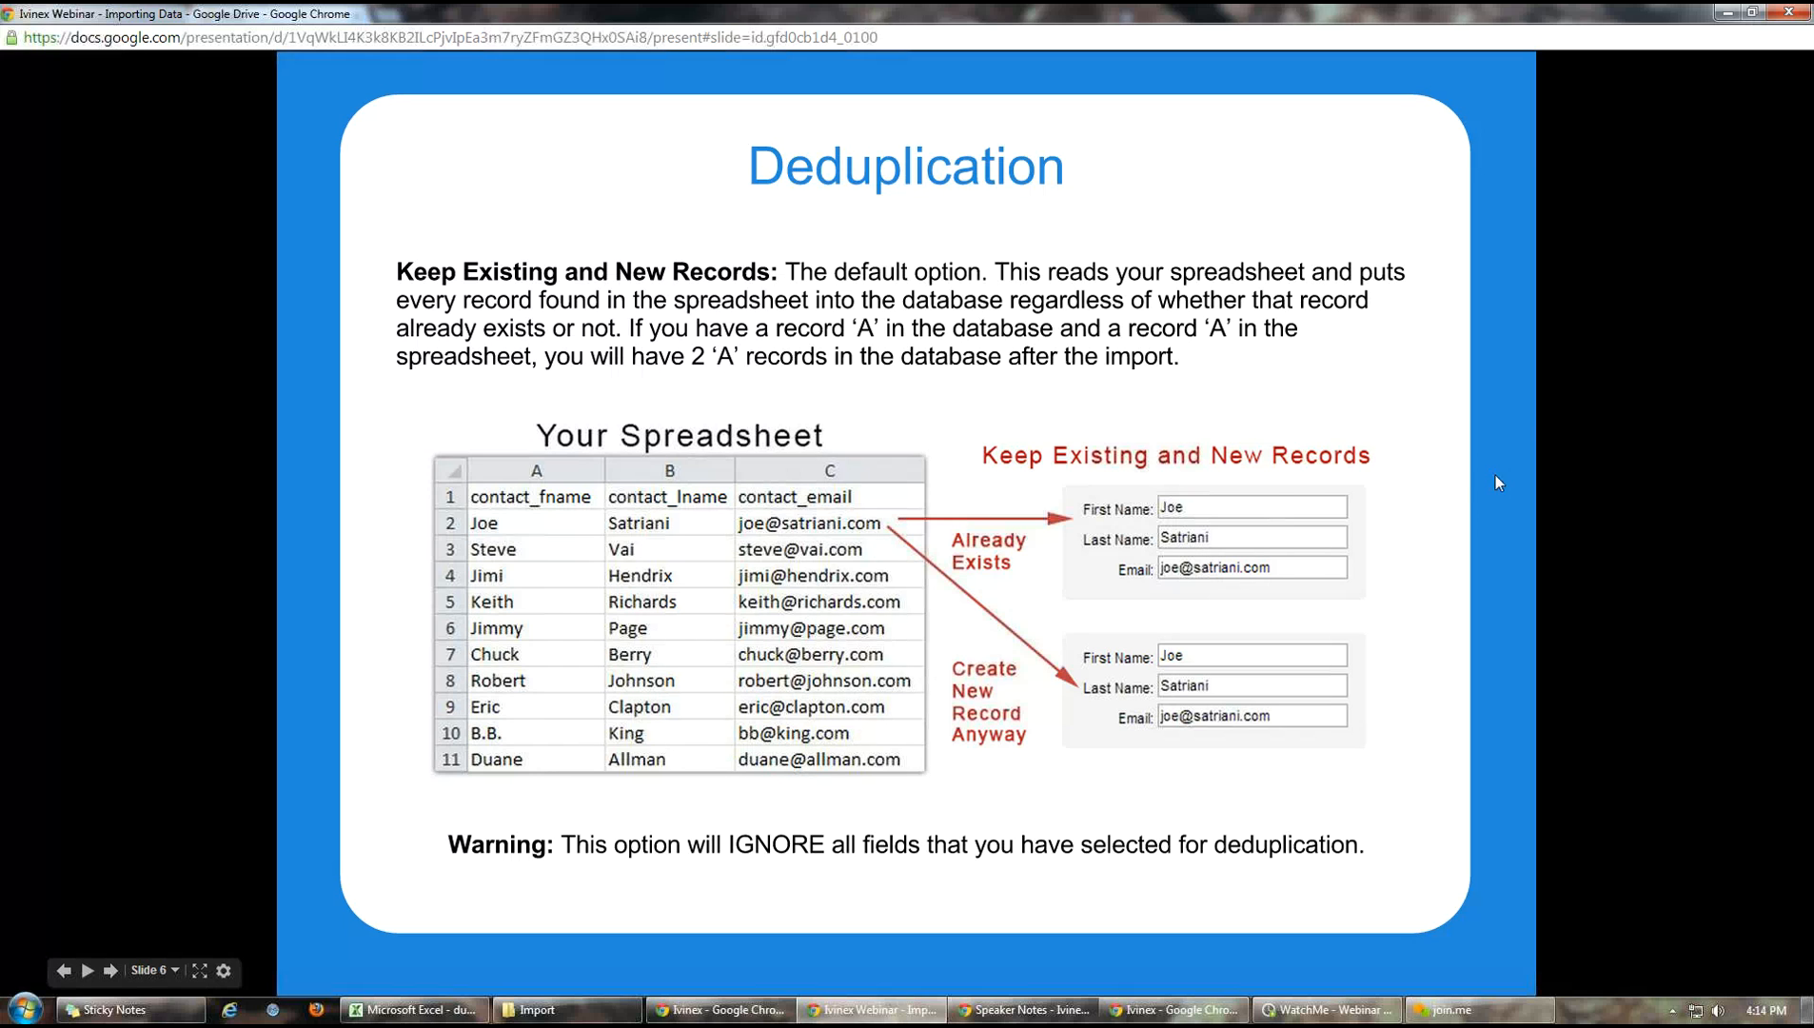
click(1451, 483)
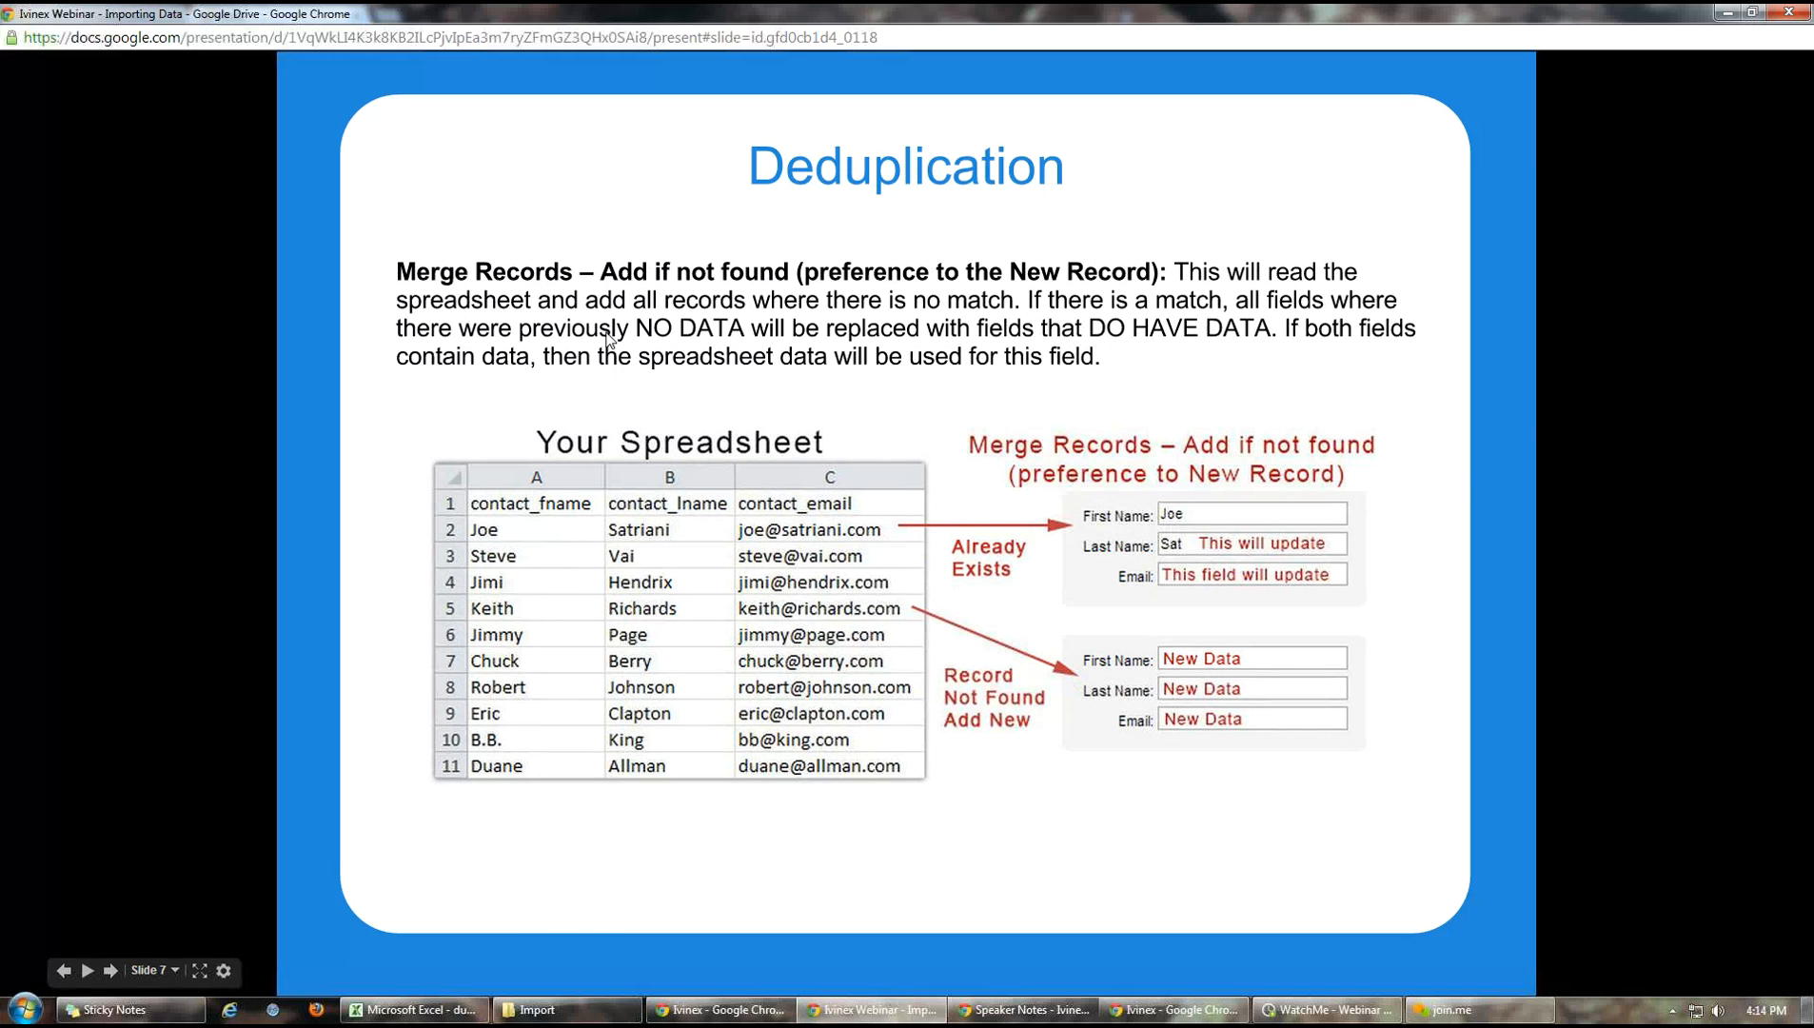
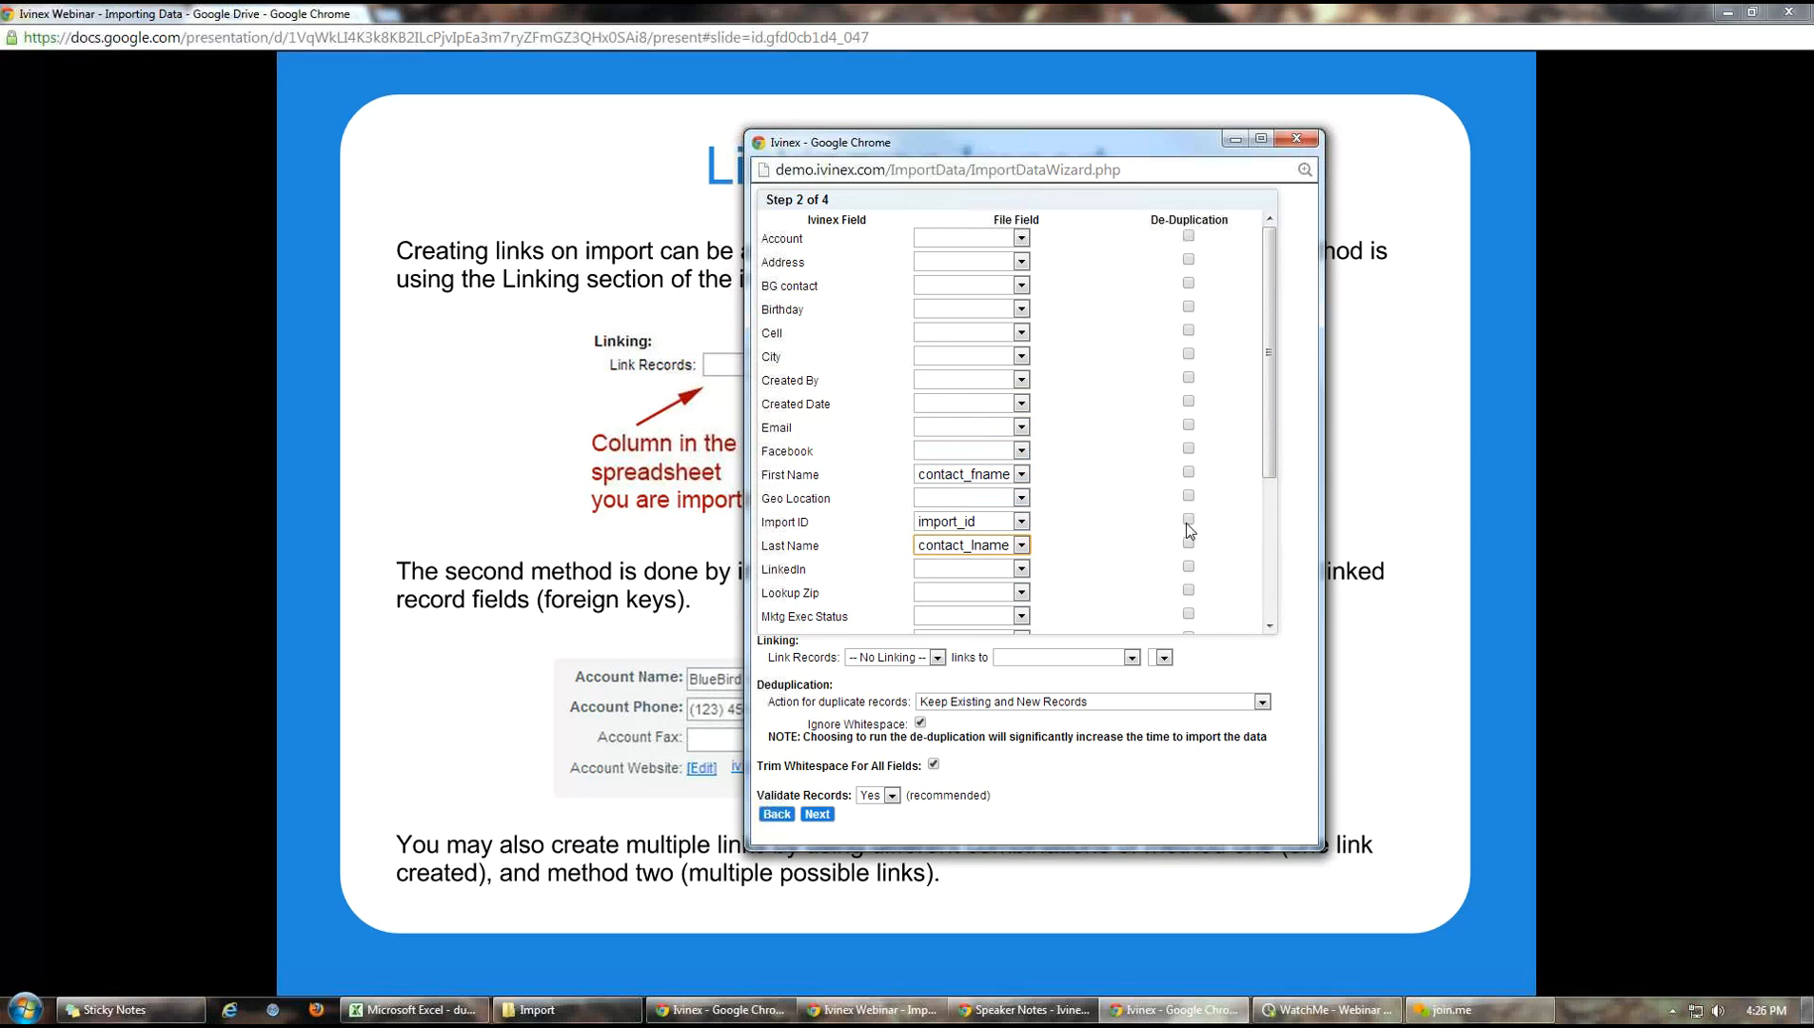
De-duplicate on Import ID with the duplicate action Update only if exists (preference to New Record)
click(1187, 519)
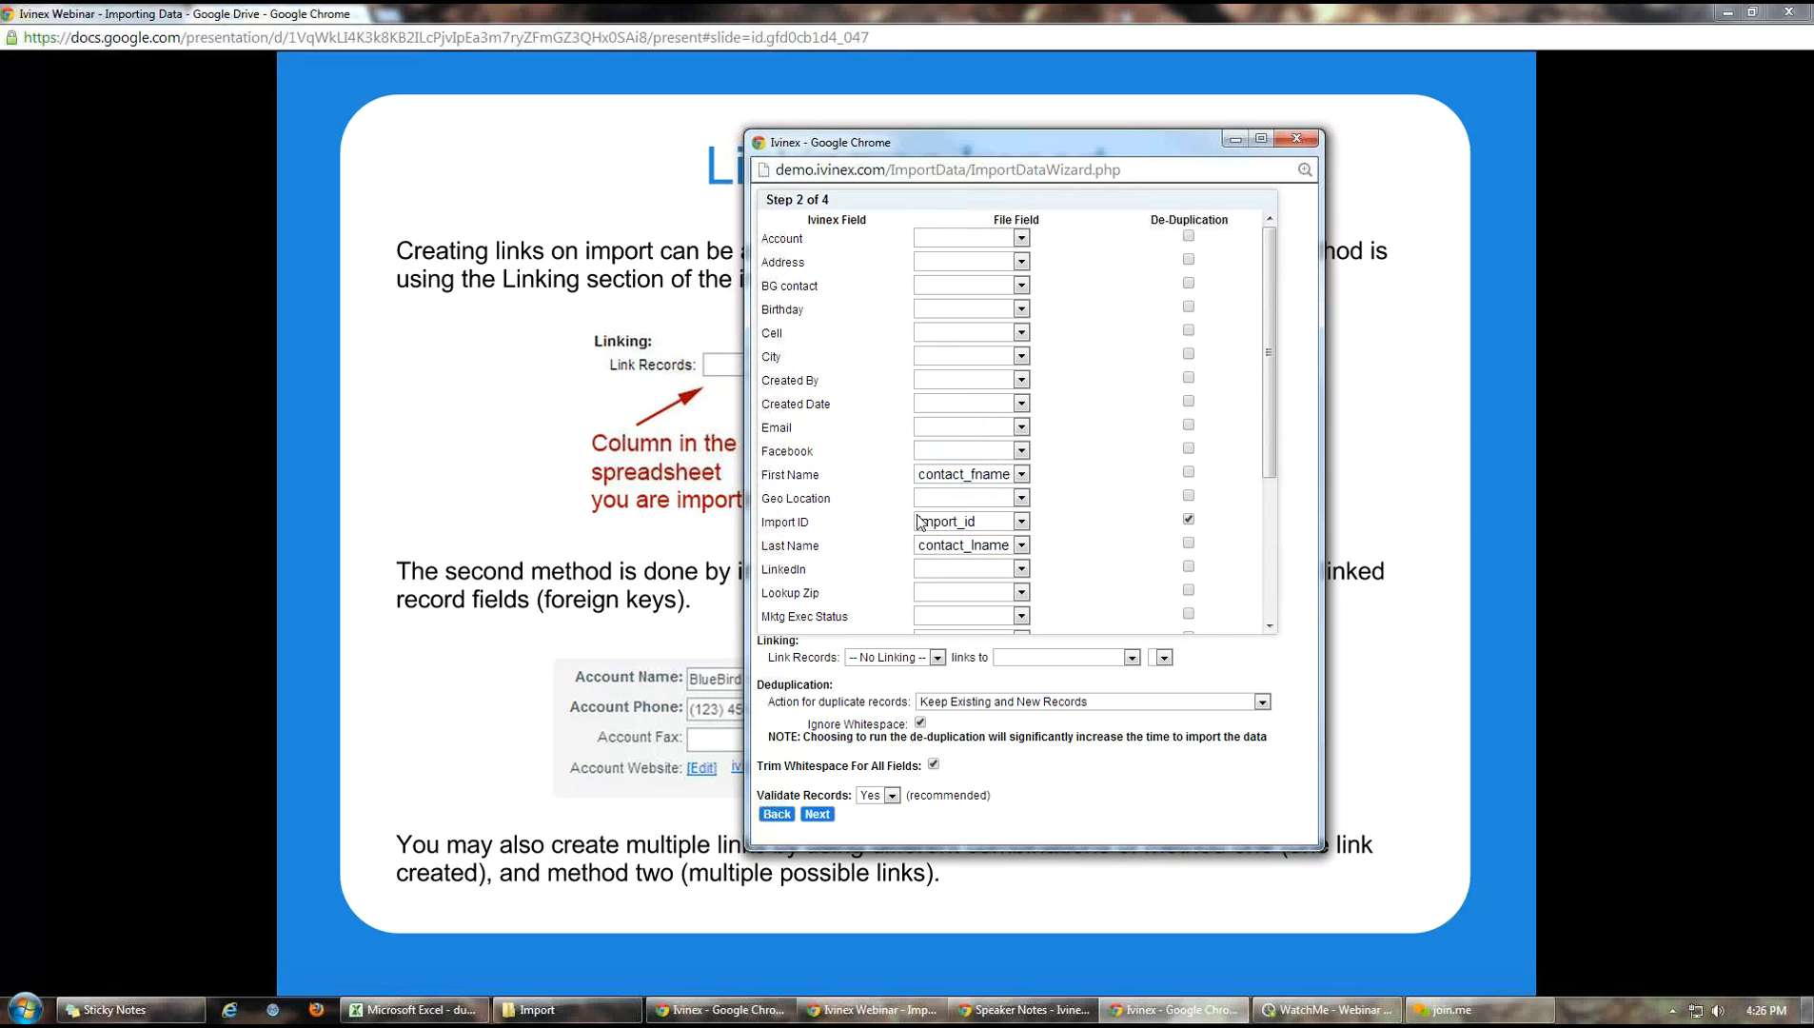
click(1261, 701)
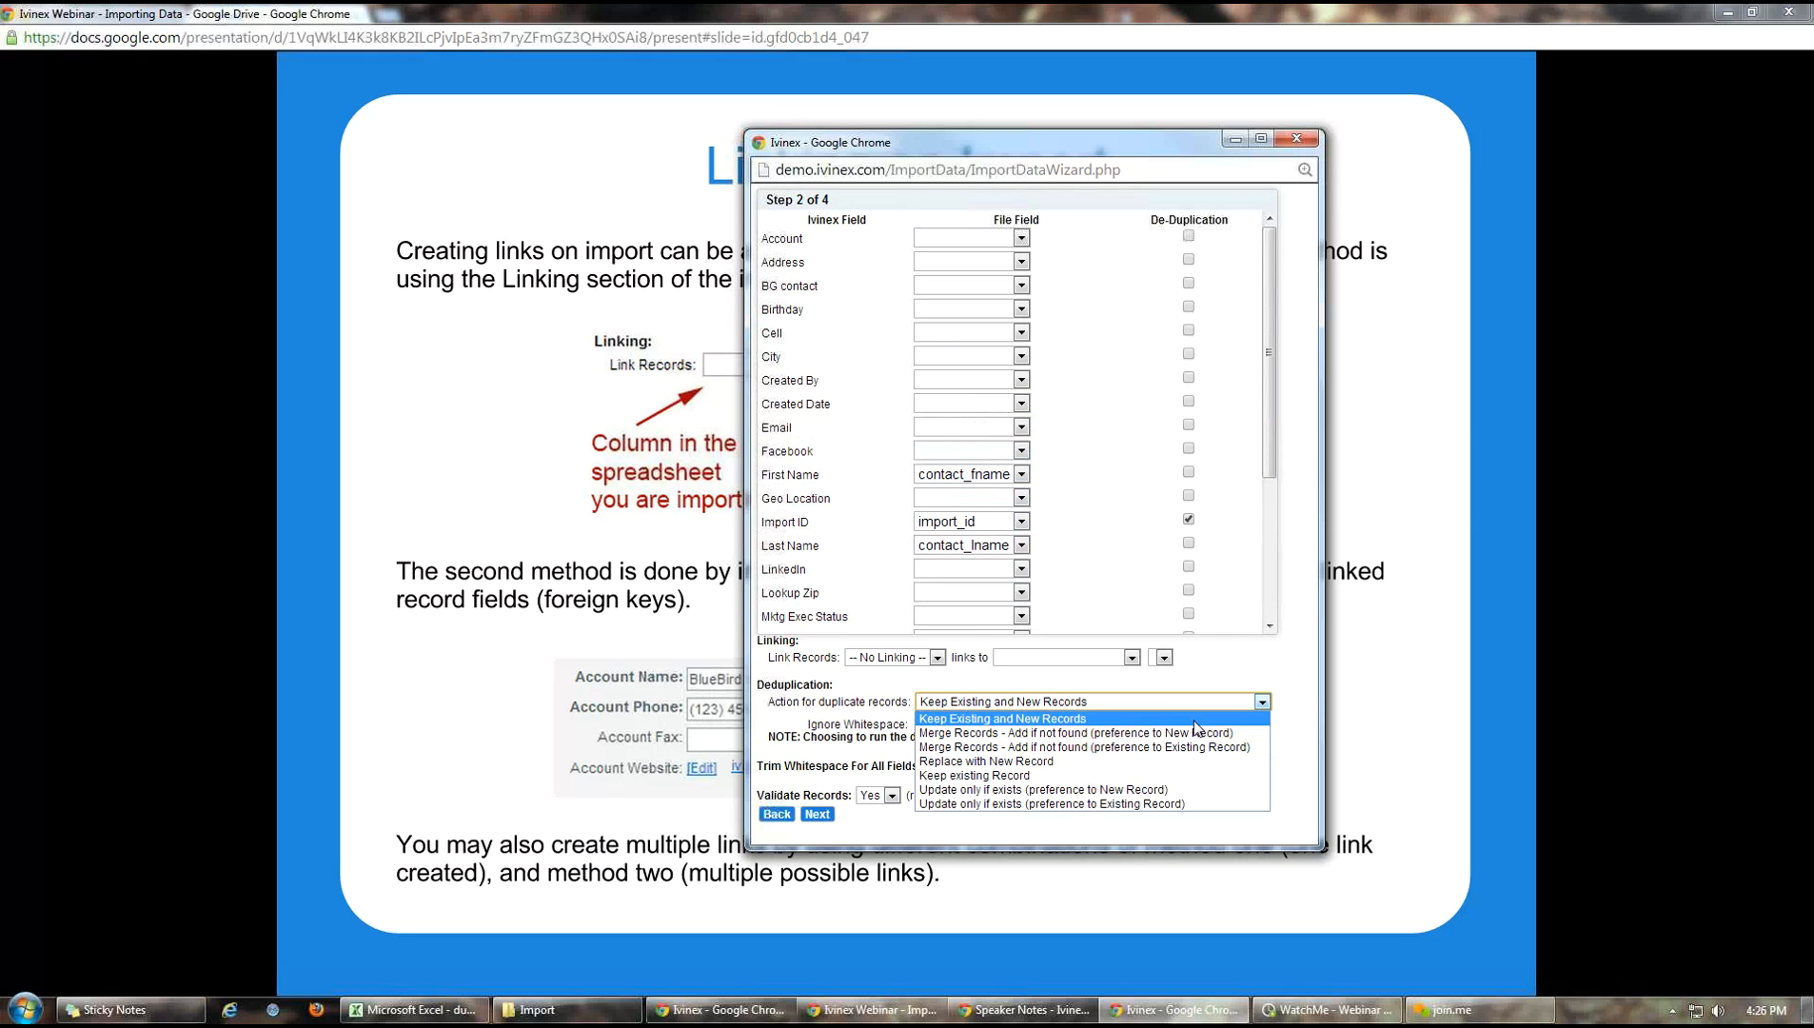
click(1024, 792)
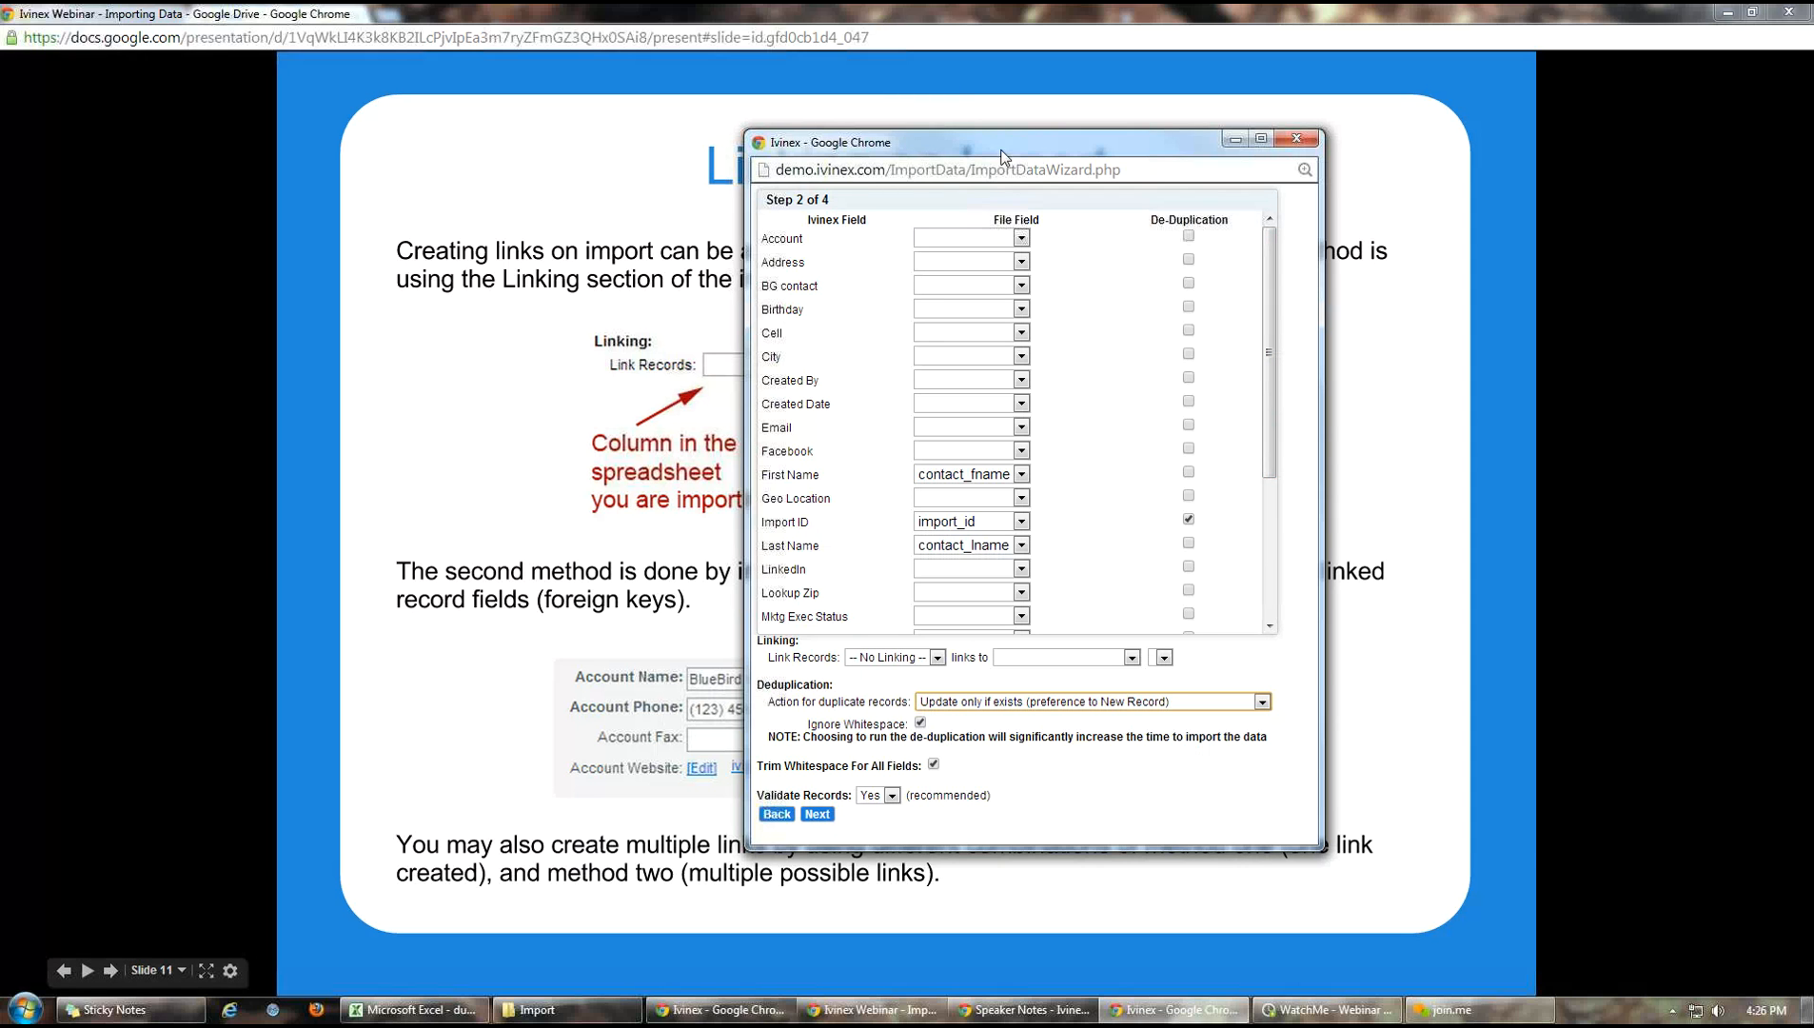
Look at the Account field on the contact's detail form in Ivinex, and return to the import wizard
drag(920, 151, 1334, 141)
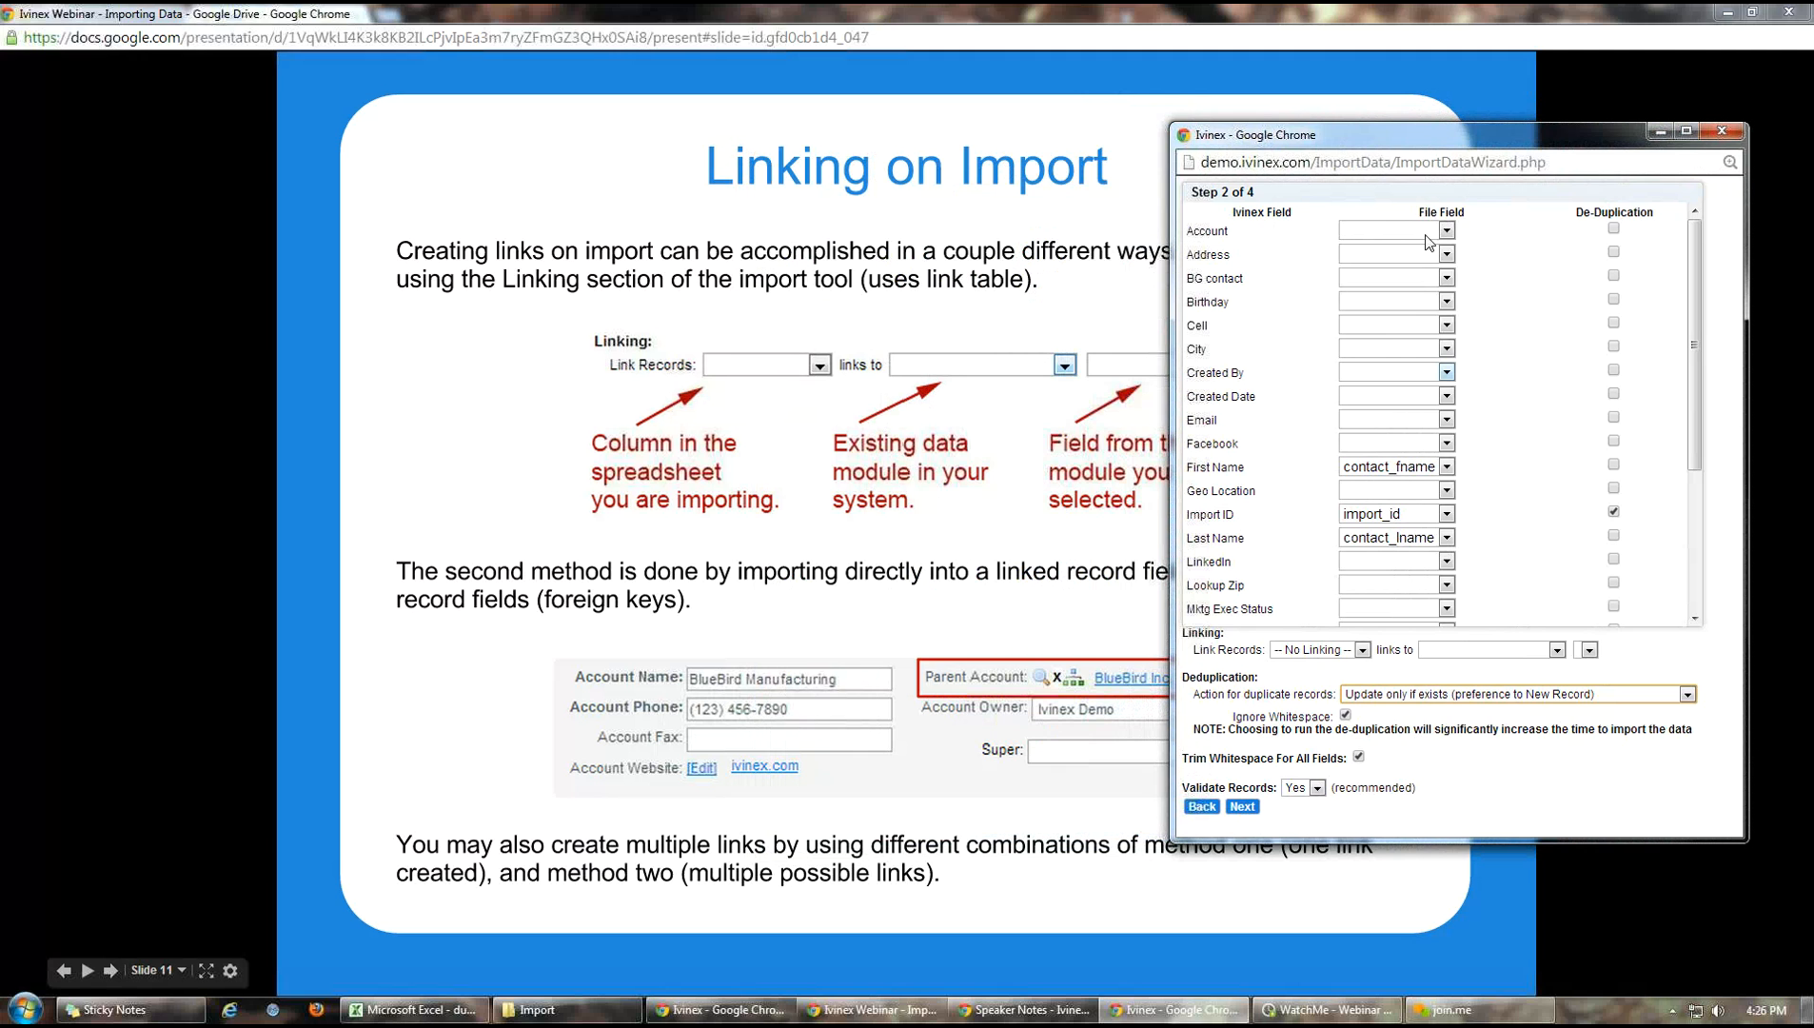
drag(1315, 140, 1172, 148)
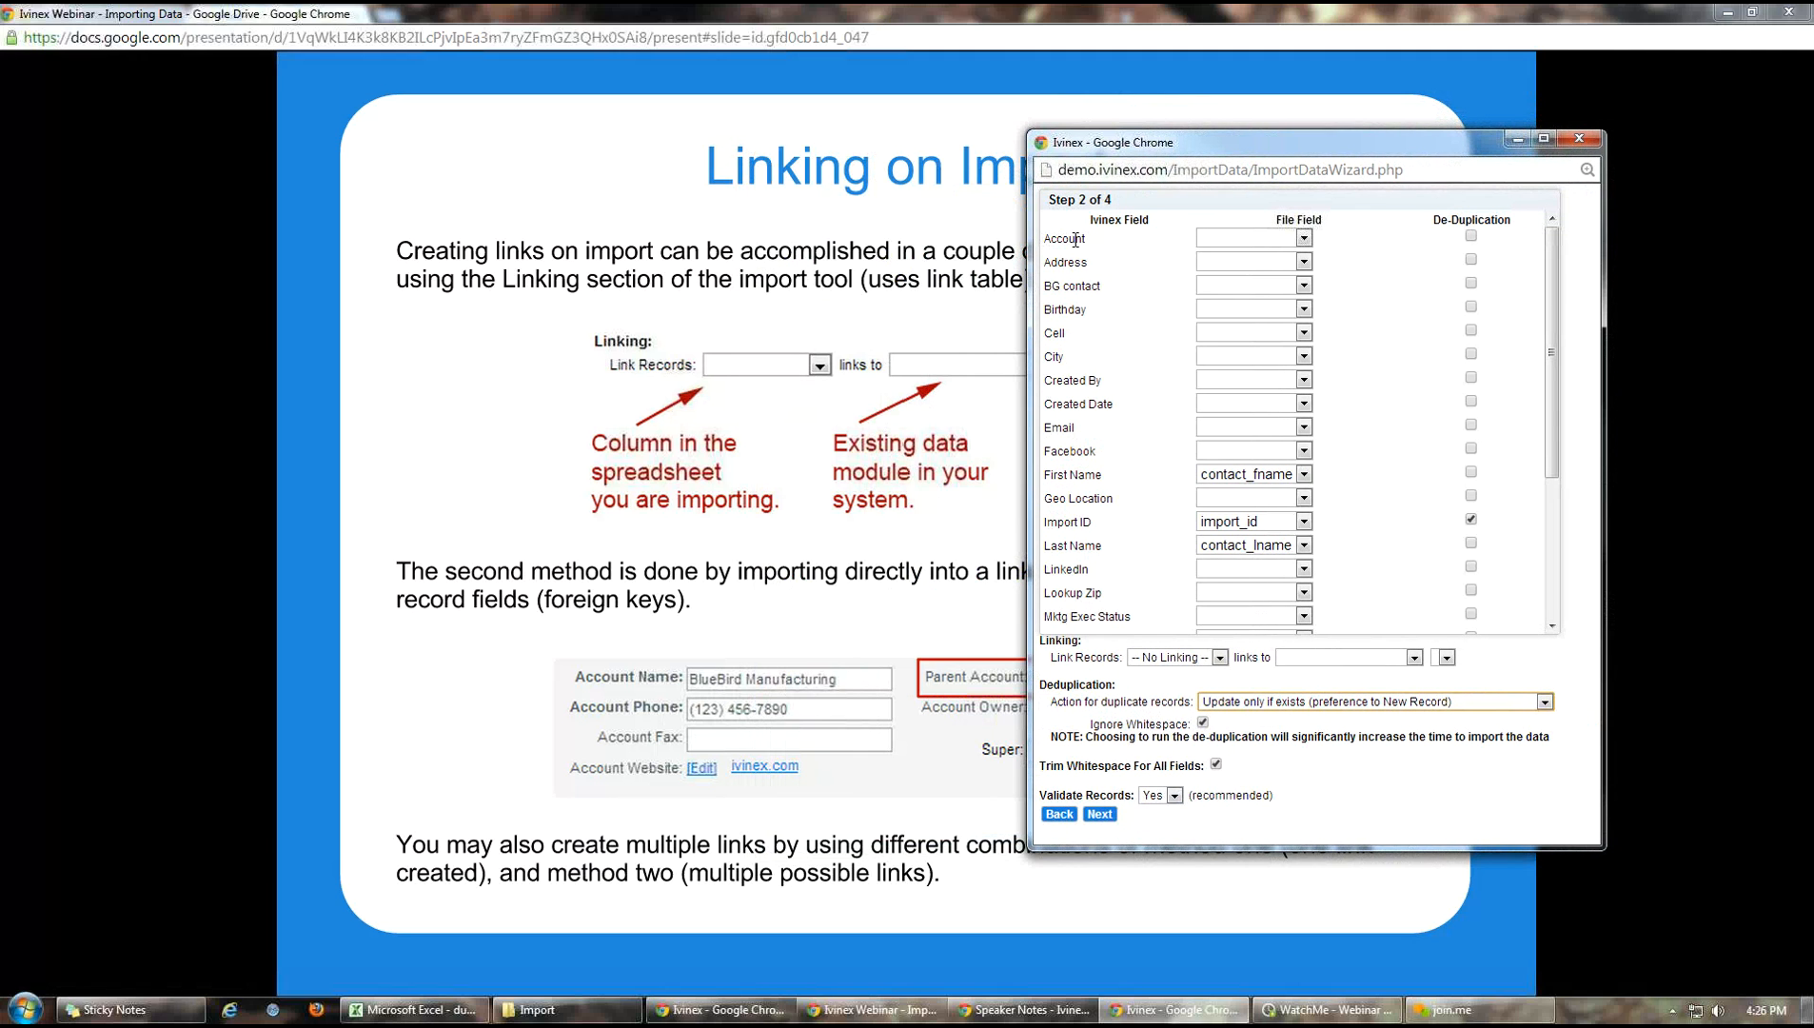
click(730, 1020)
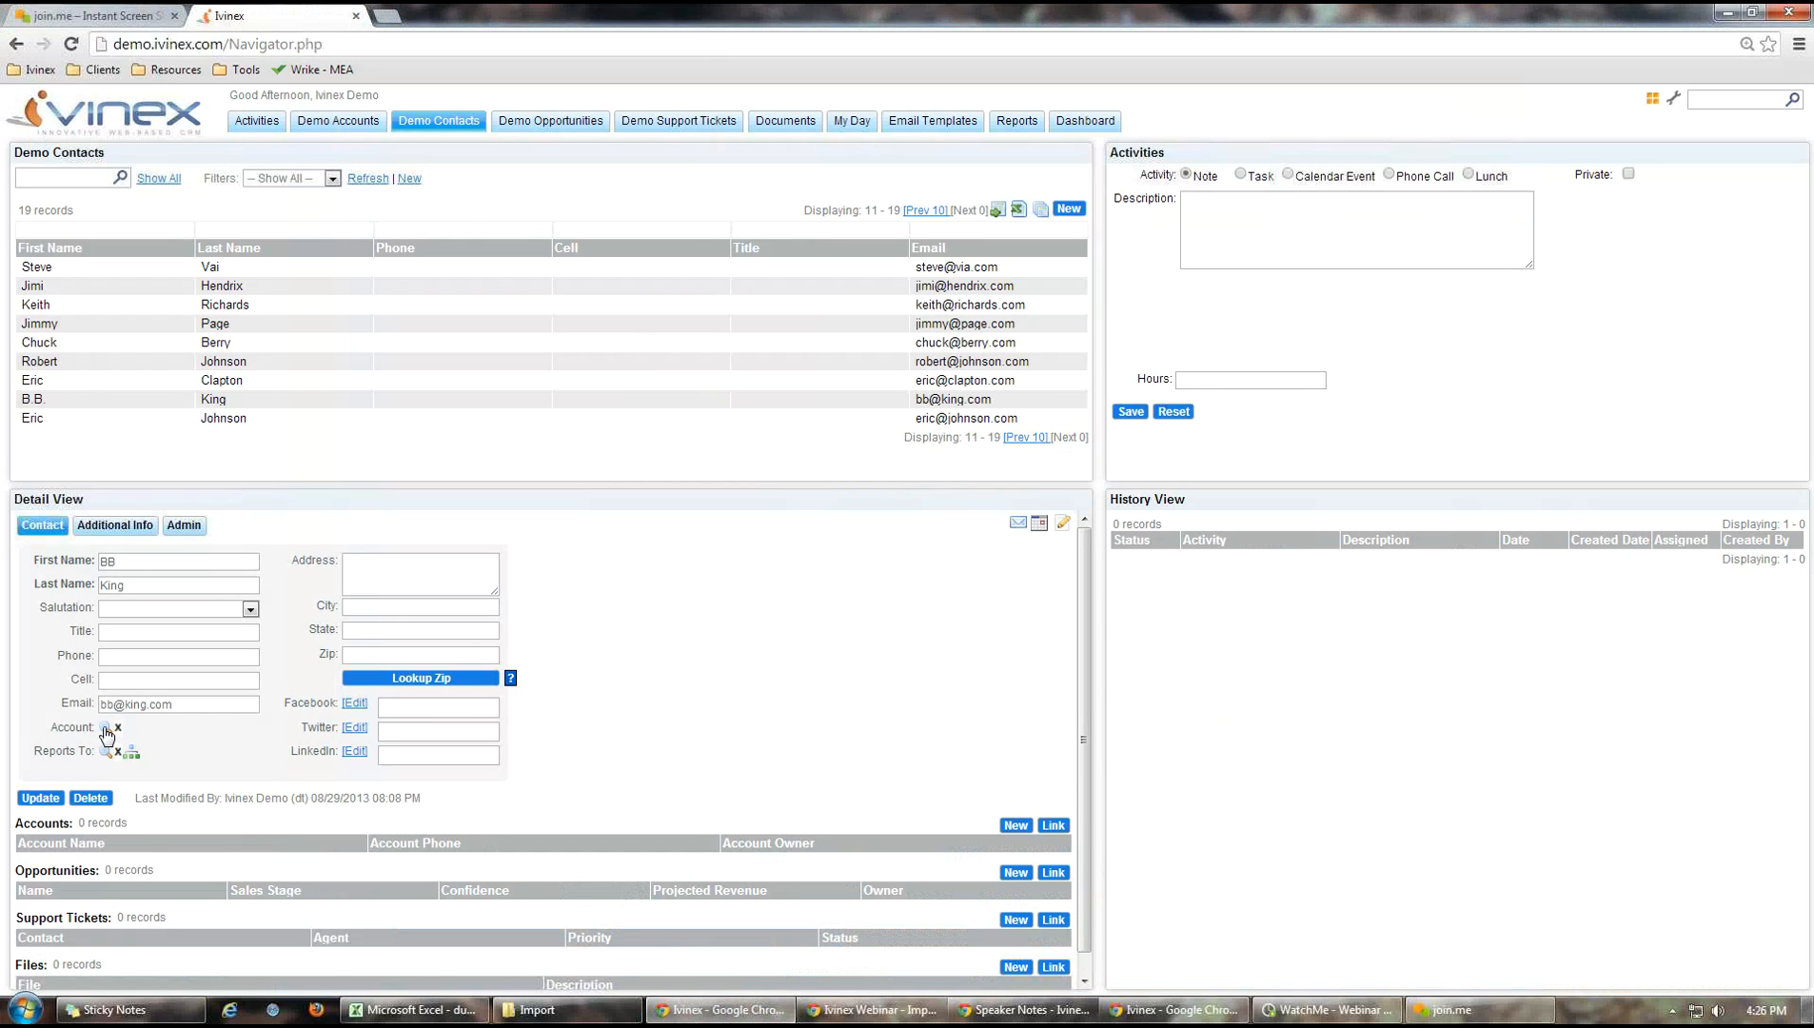
click(1143, 1016)
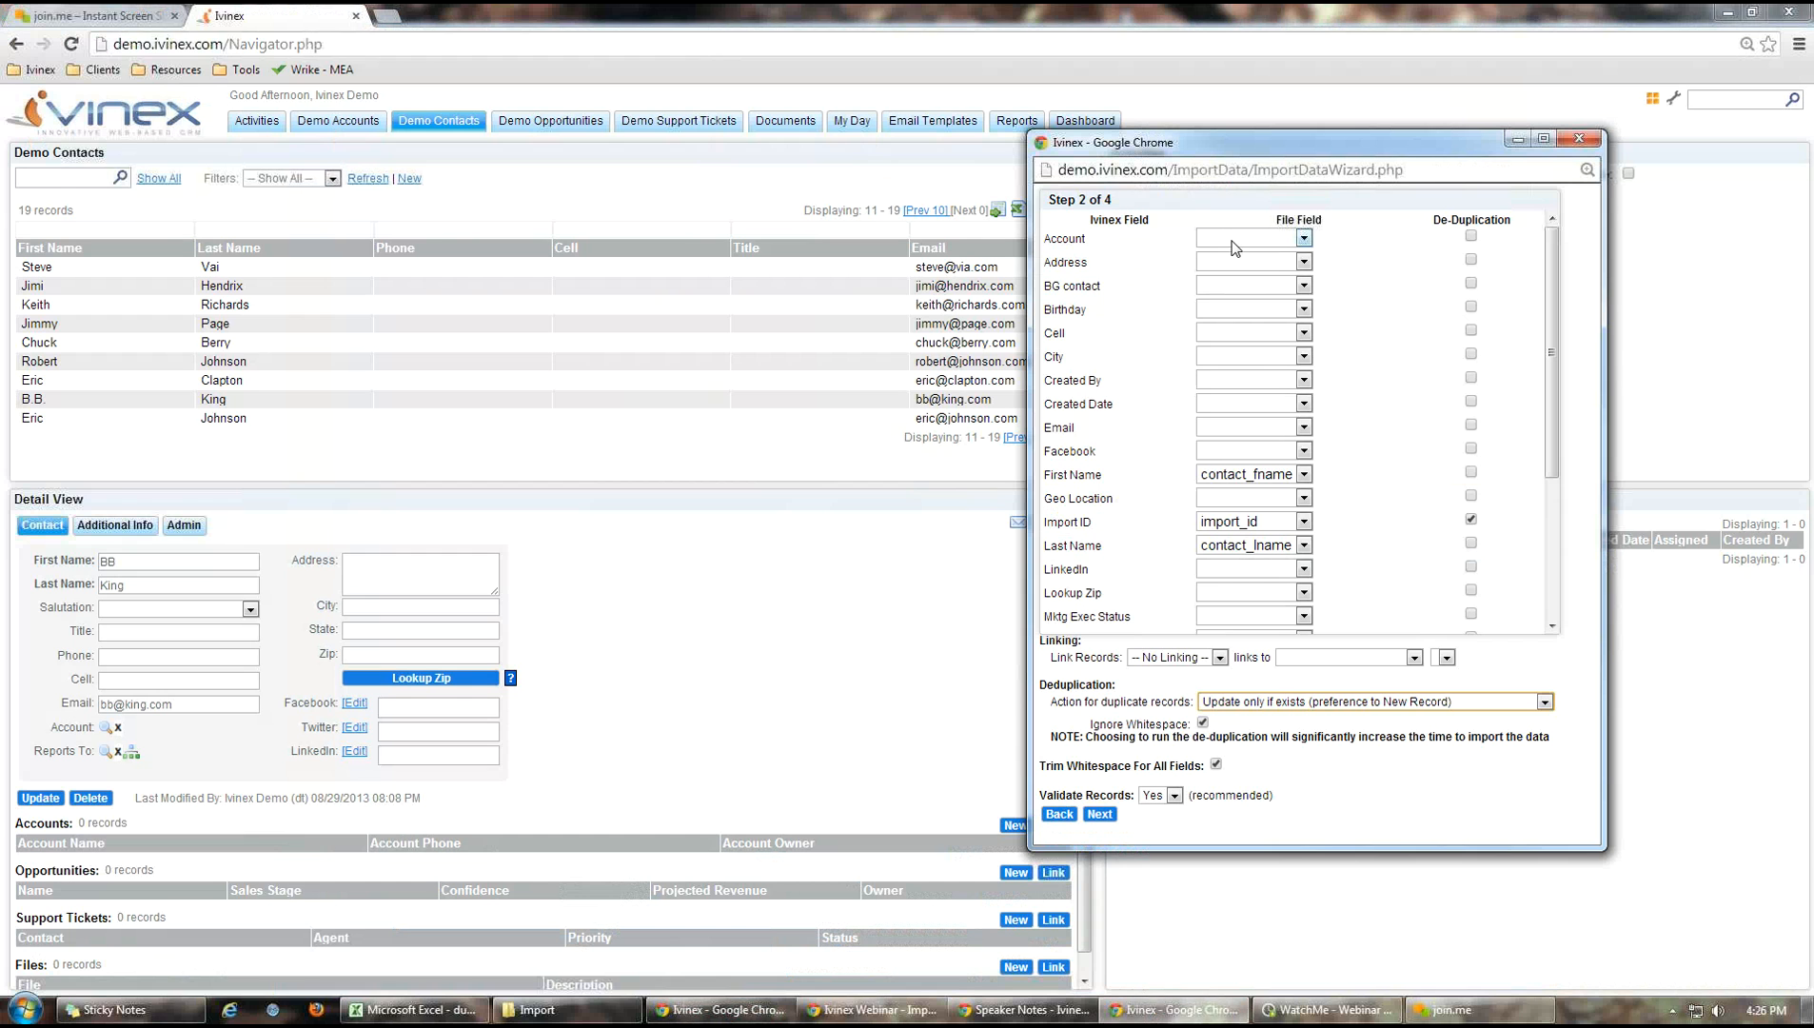
Place the import wizard beside Excel to check the account_id column in dup-merge-addnotfound-new-link1.csv, and move Excel away
drag(1194, 152, 593, 164)
drag(1813, 122, 1381, 135)
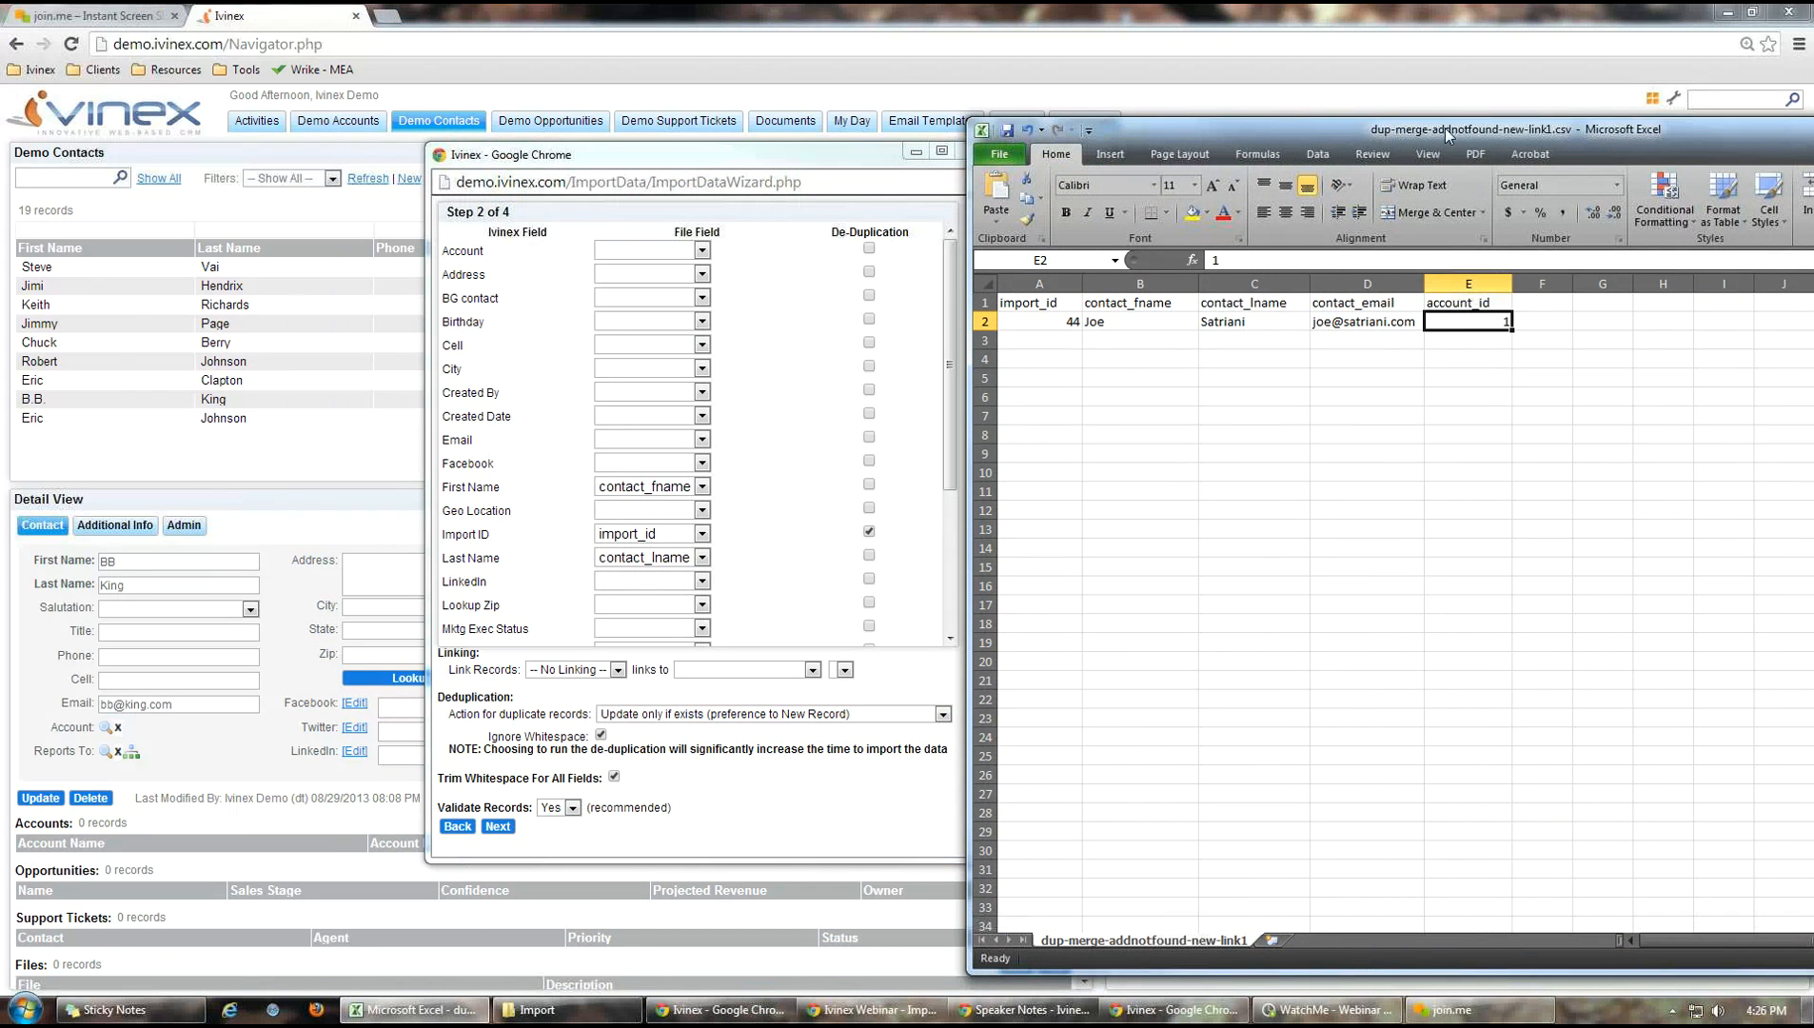
drag(1446, 133, 1813, 135)
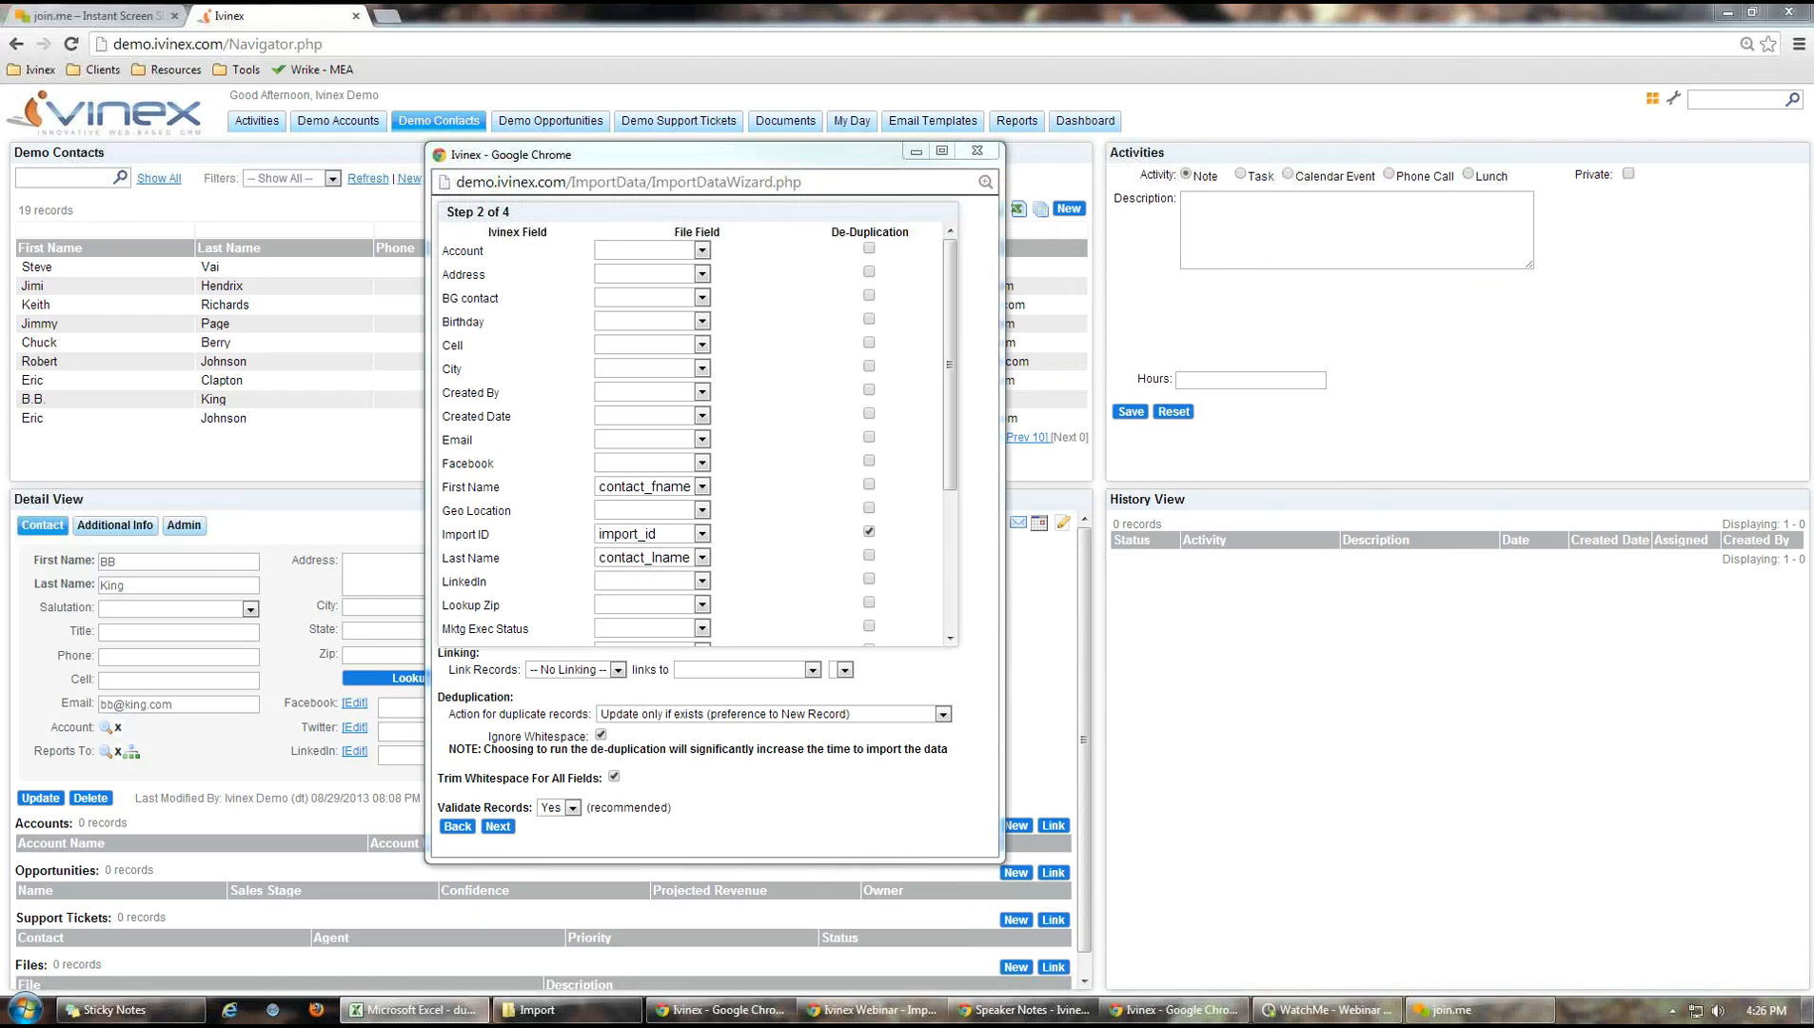
Map the contact's Account field to the account_id file column, and move the import wizard off the contact's detail form
click(702, 250)
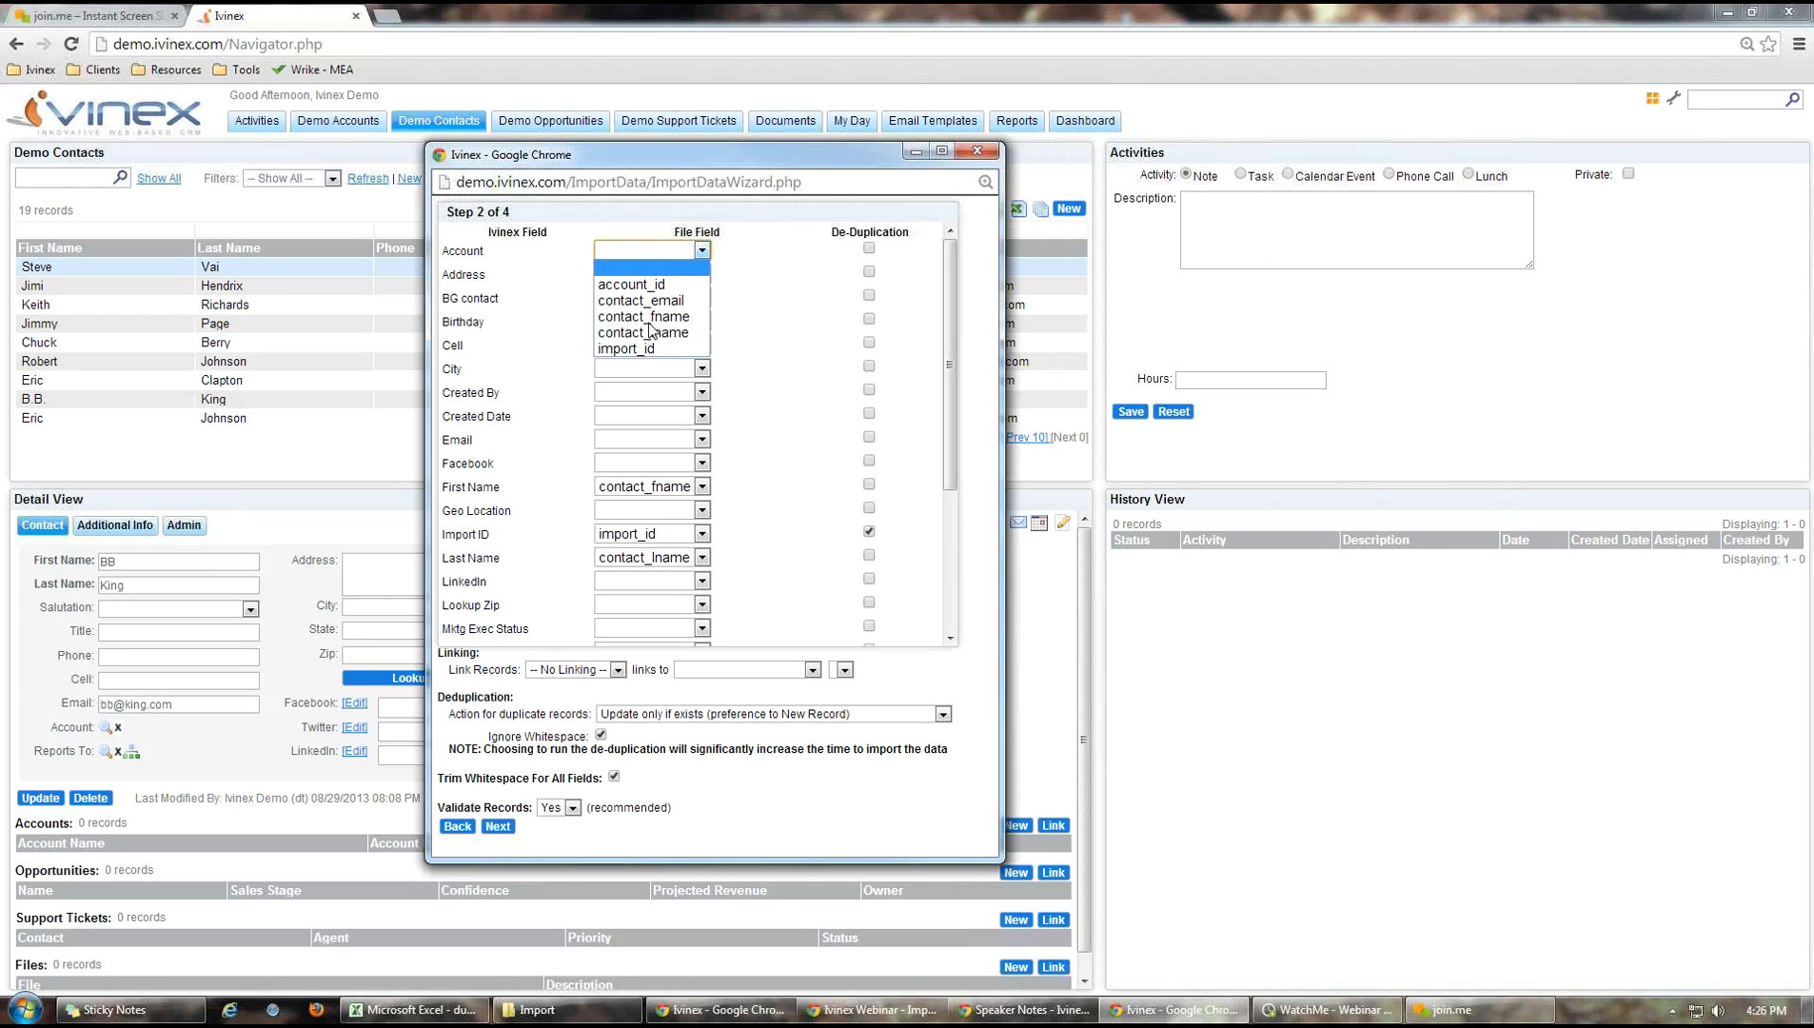
click(632, 284)
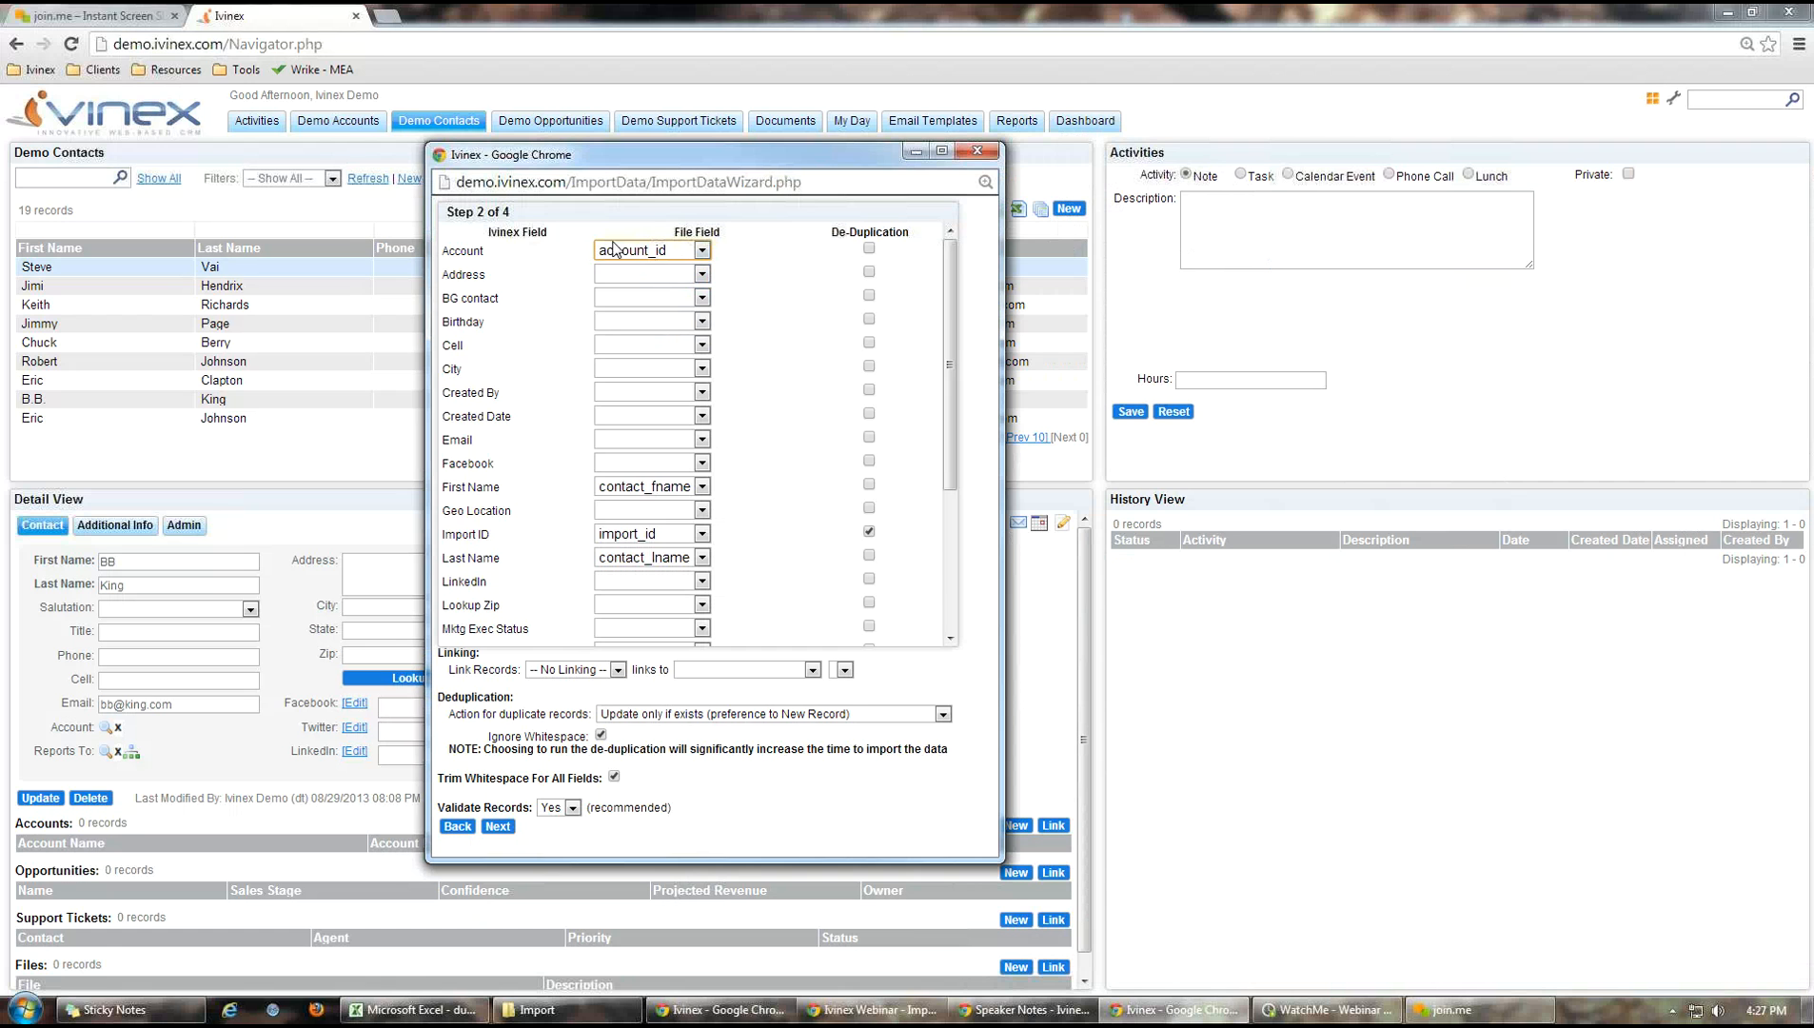
drag(655, 159, 1149, 191)
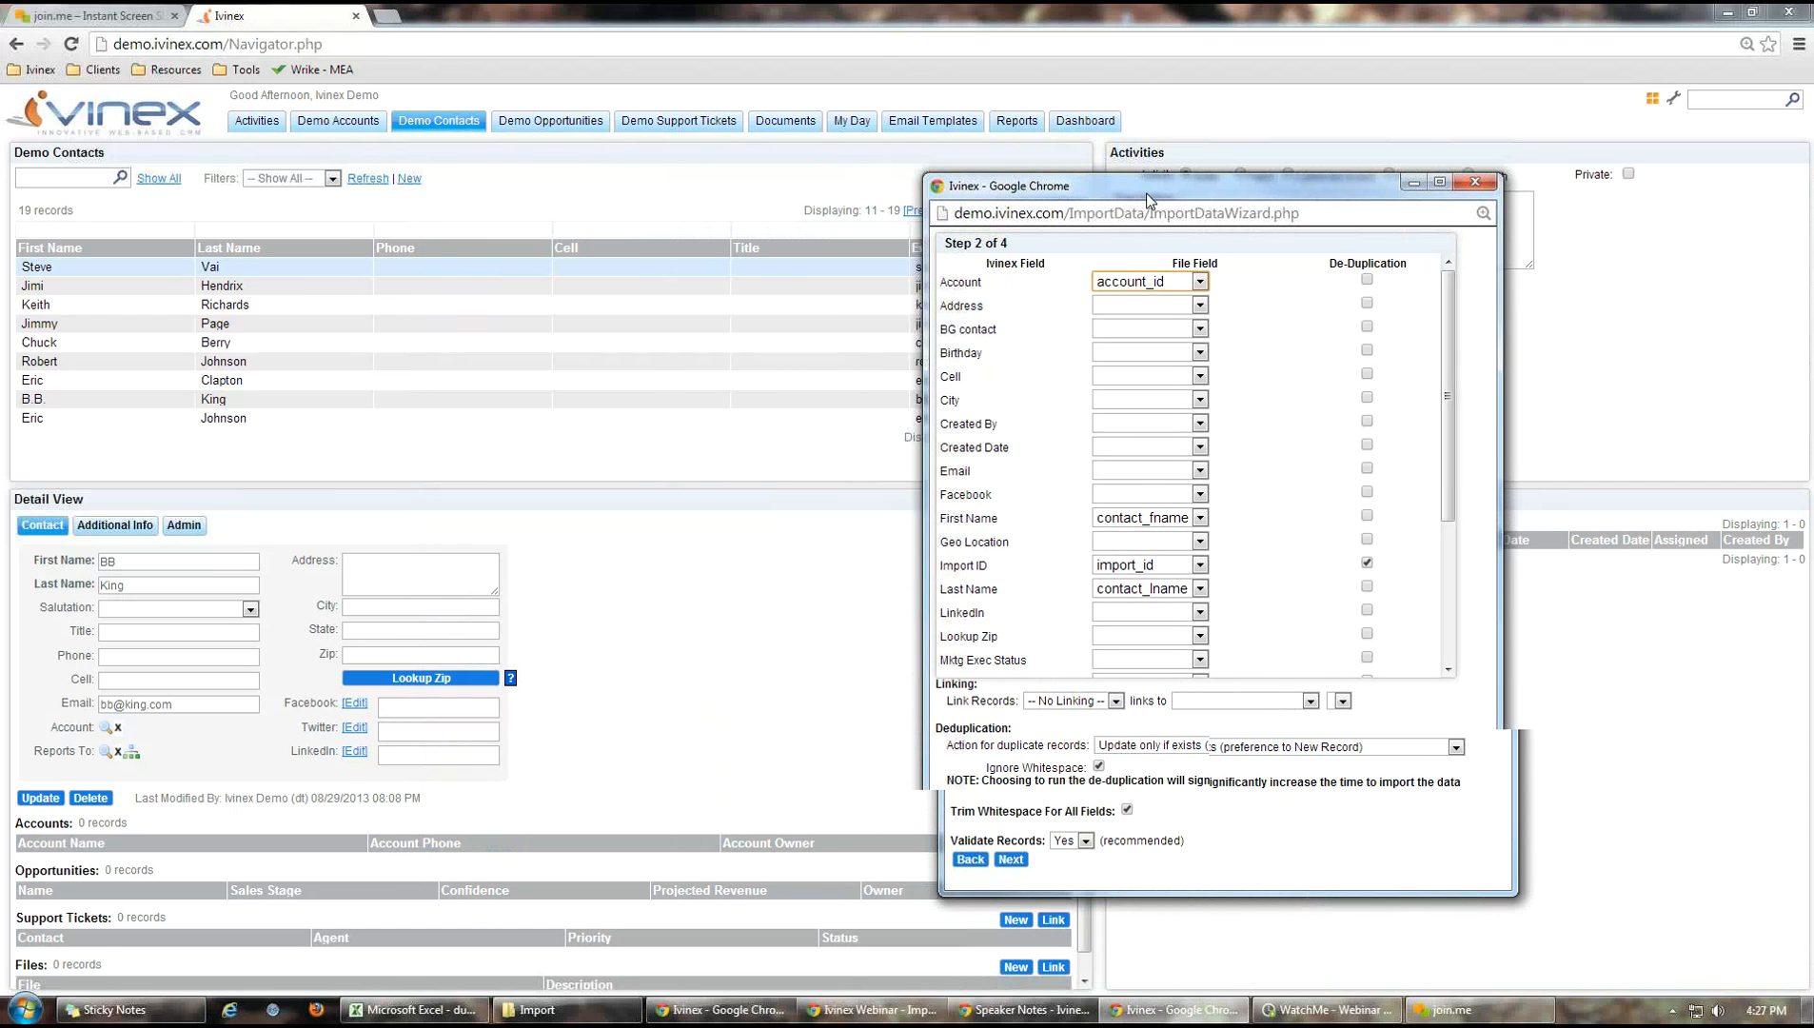
click(726, 651)
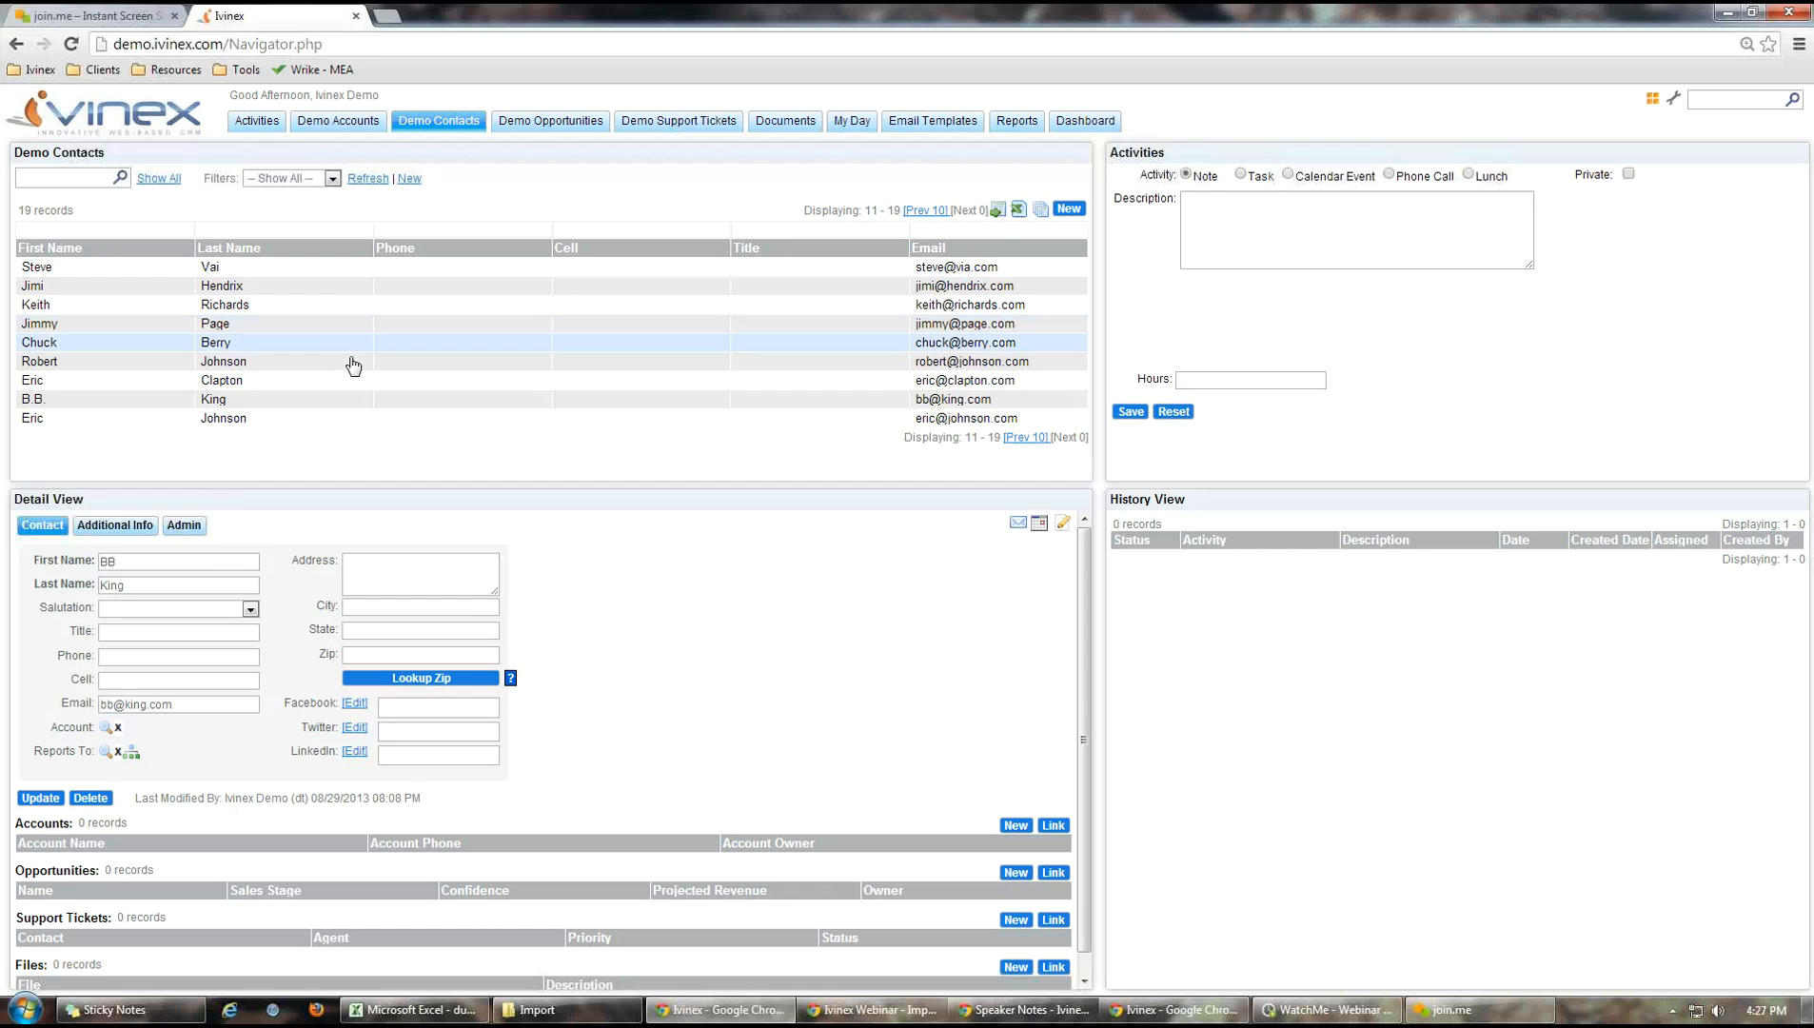
Link the open B.B. King contact to the BlueBird Manufacturing account, and view the linked account record
click(106, 729)
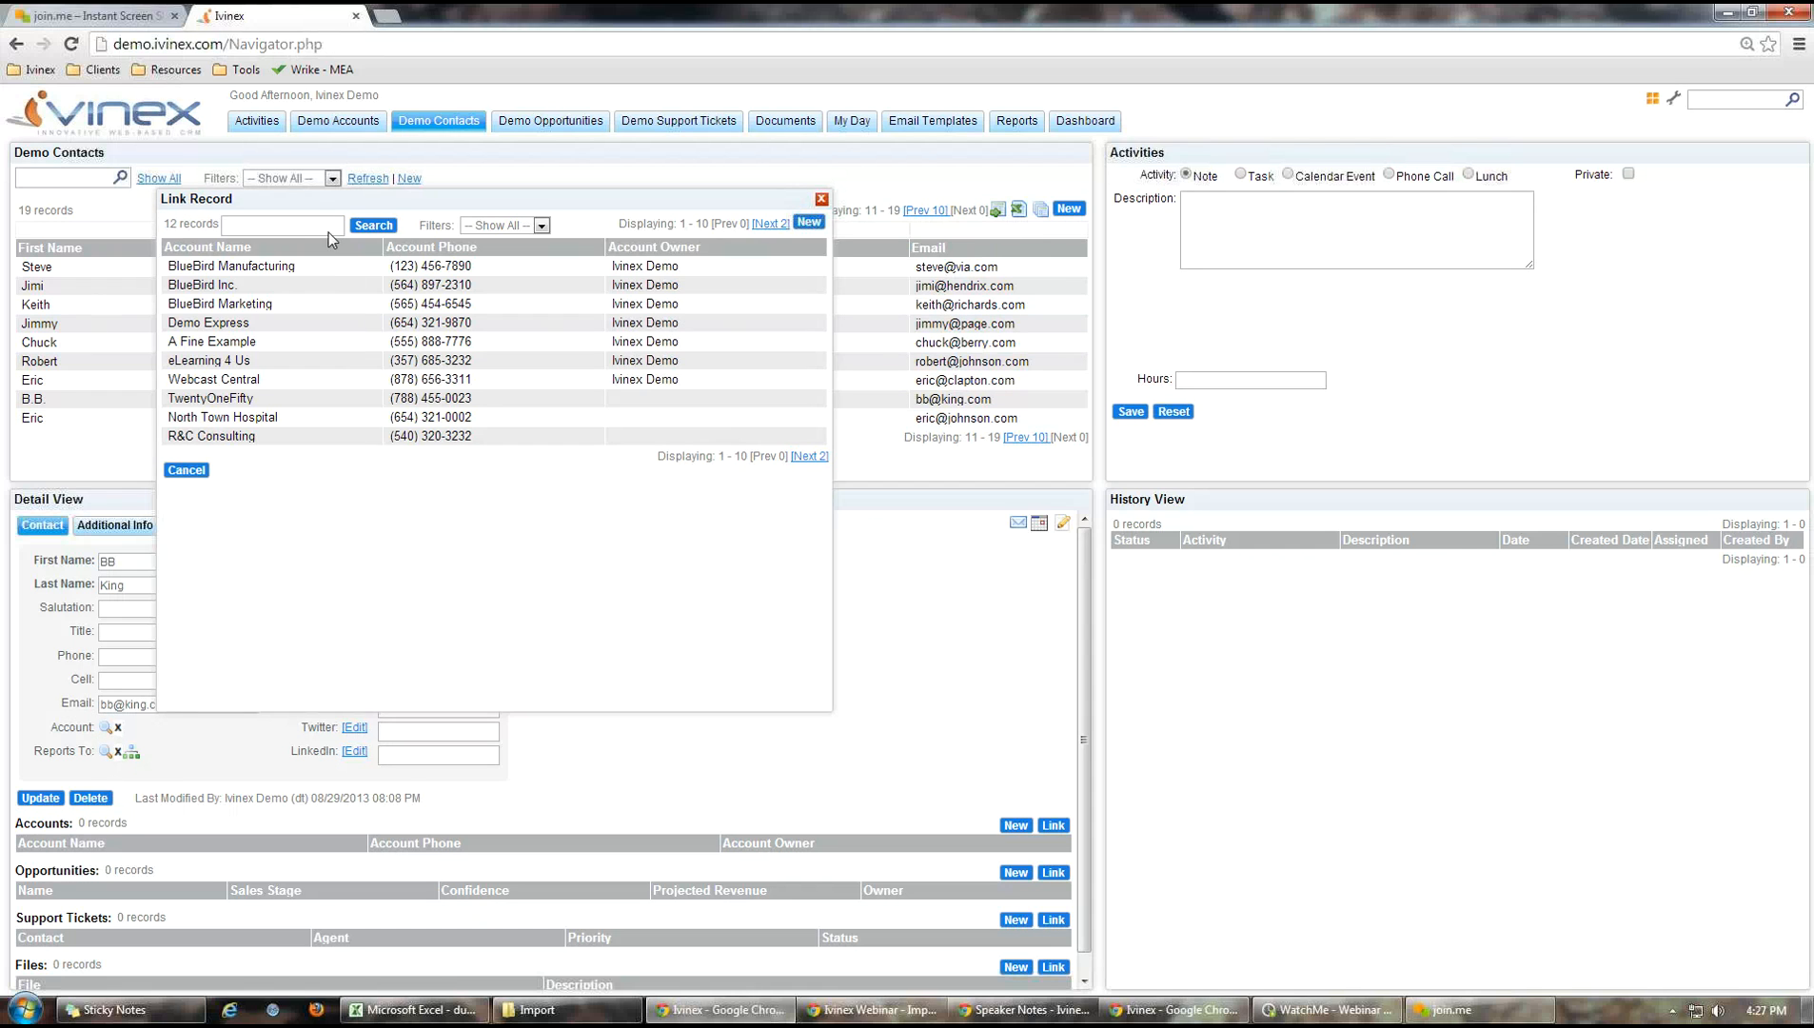
click(278, 268)
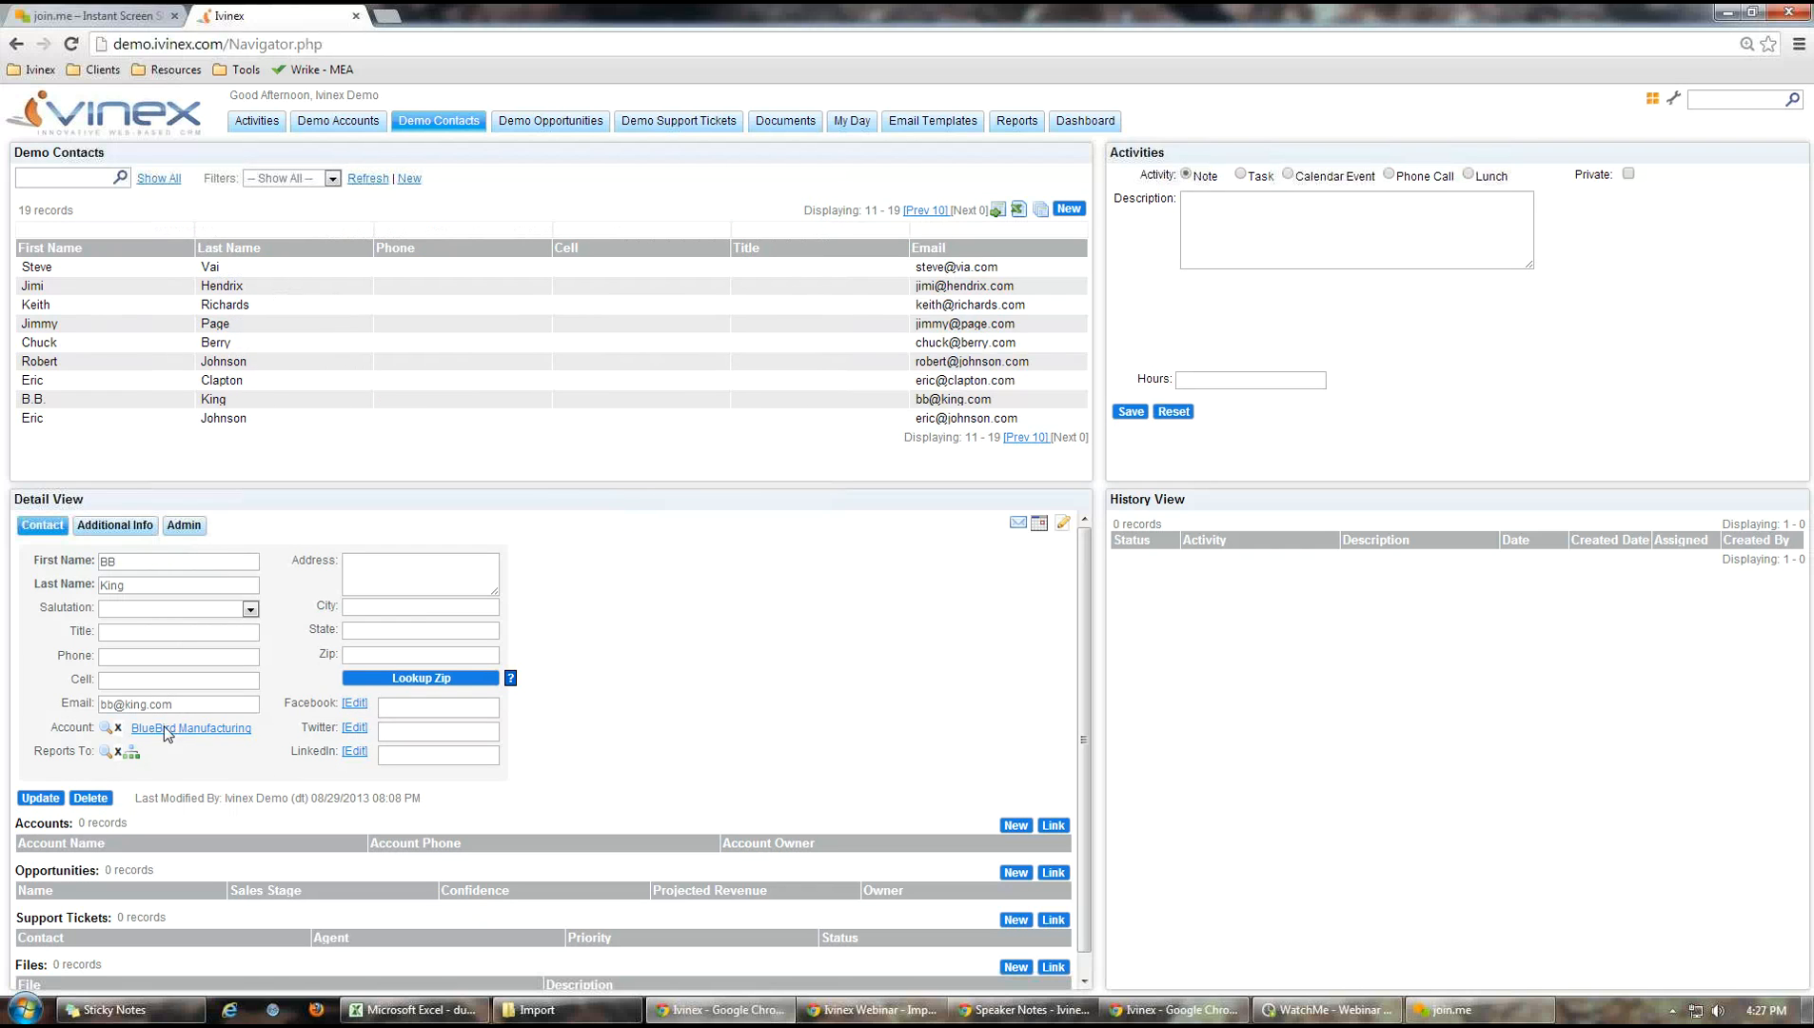
click(187, 729)
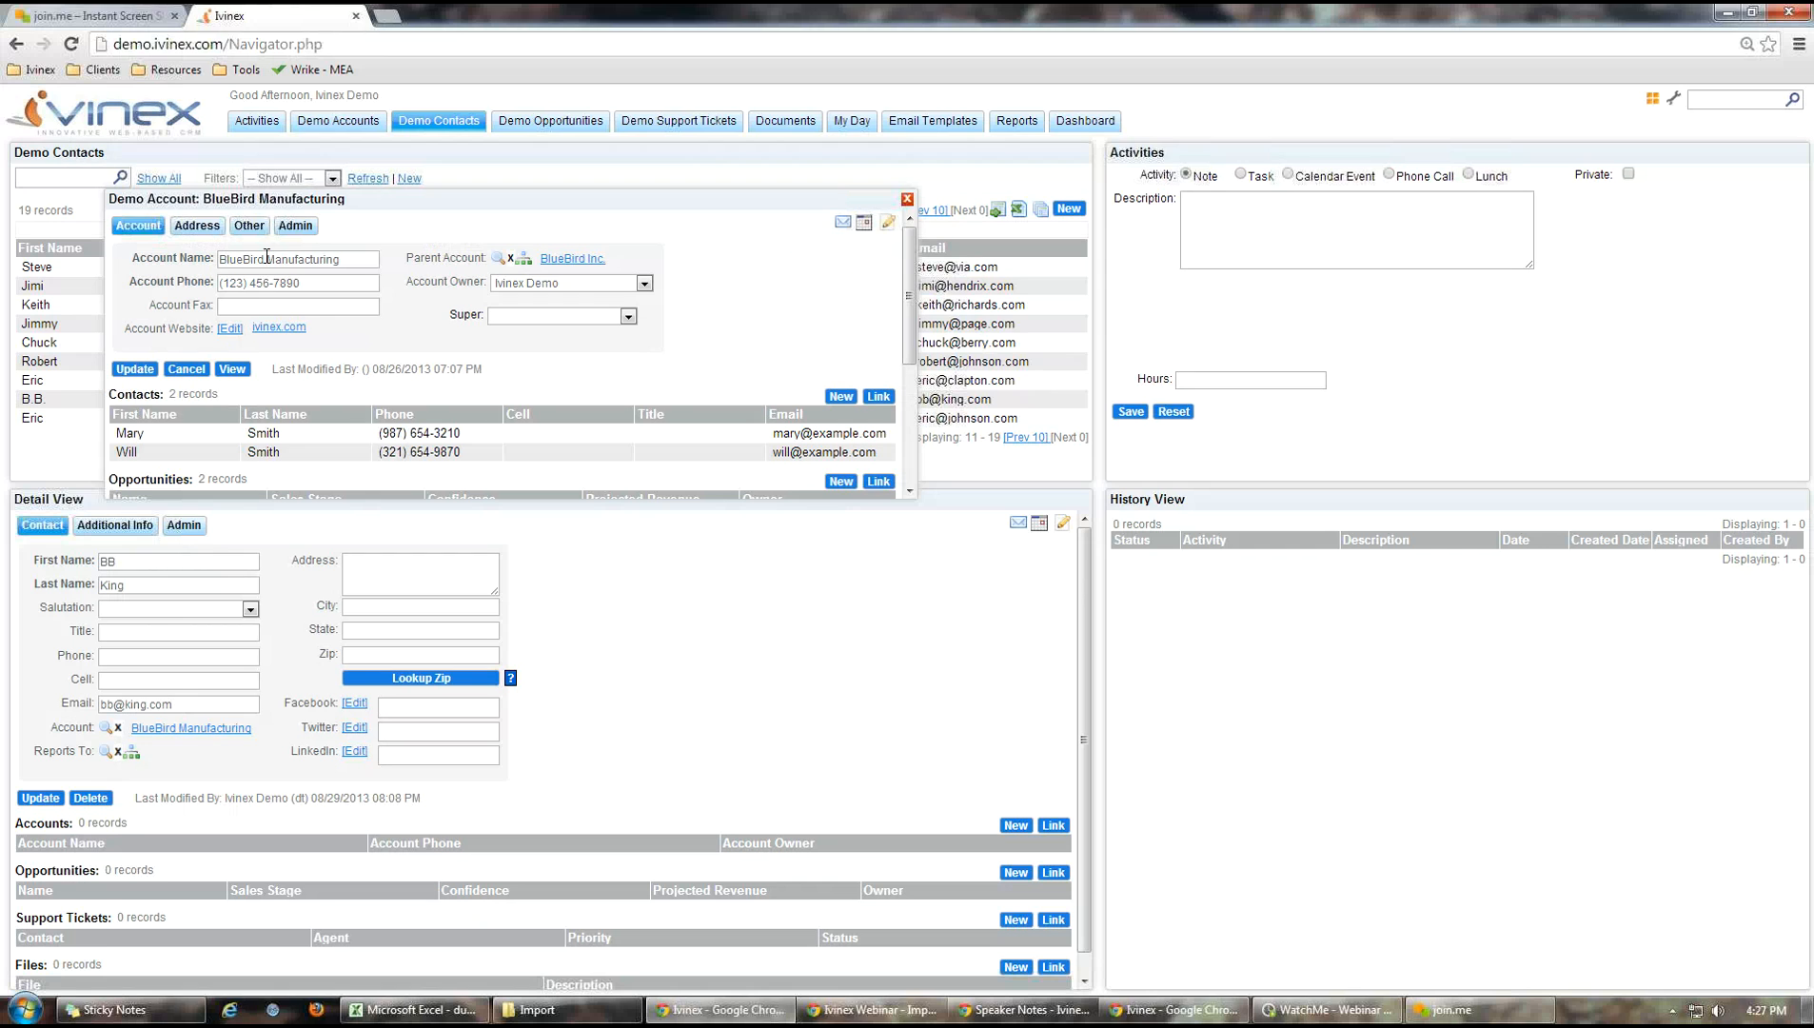
click(907, 201)
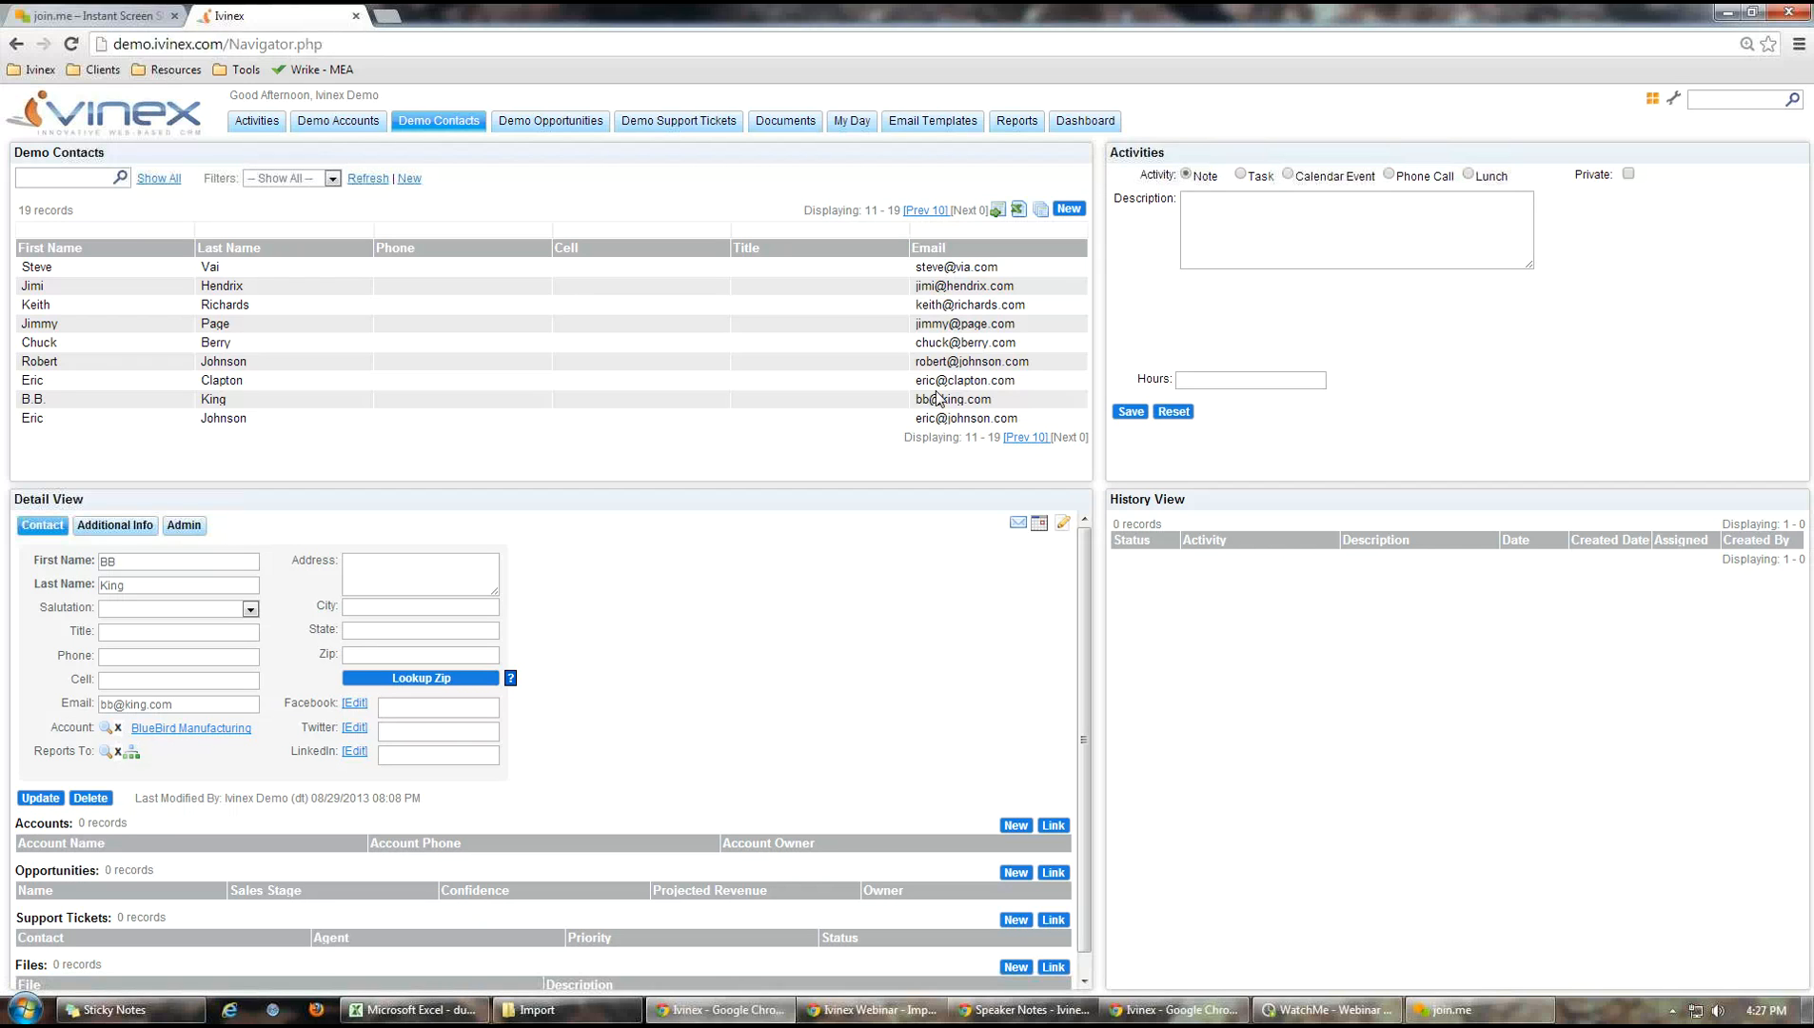
Open the administrator options and bring up the display options of the Account field in the Demo Contacts module
click(1673, 98)
click(1693, 143)
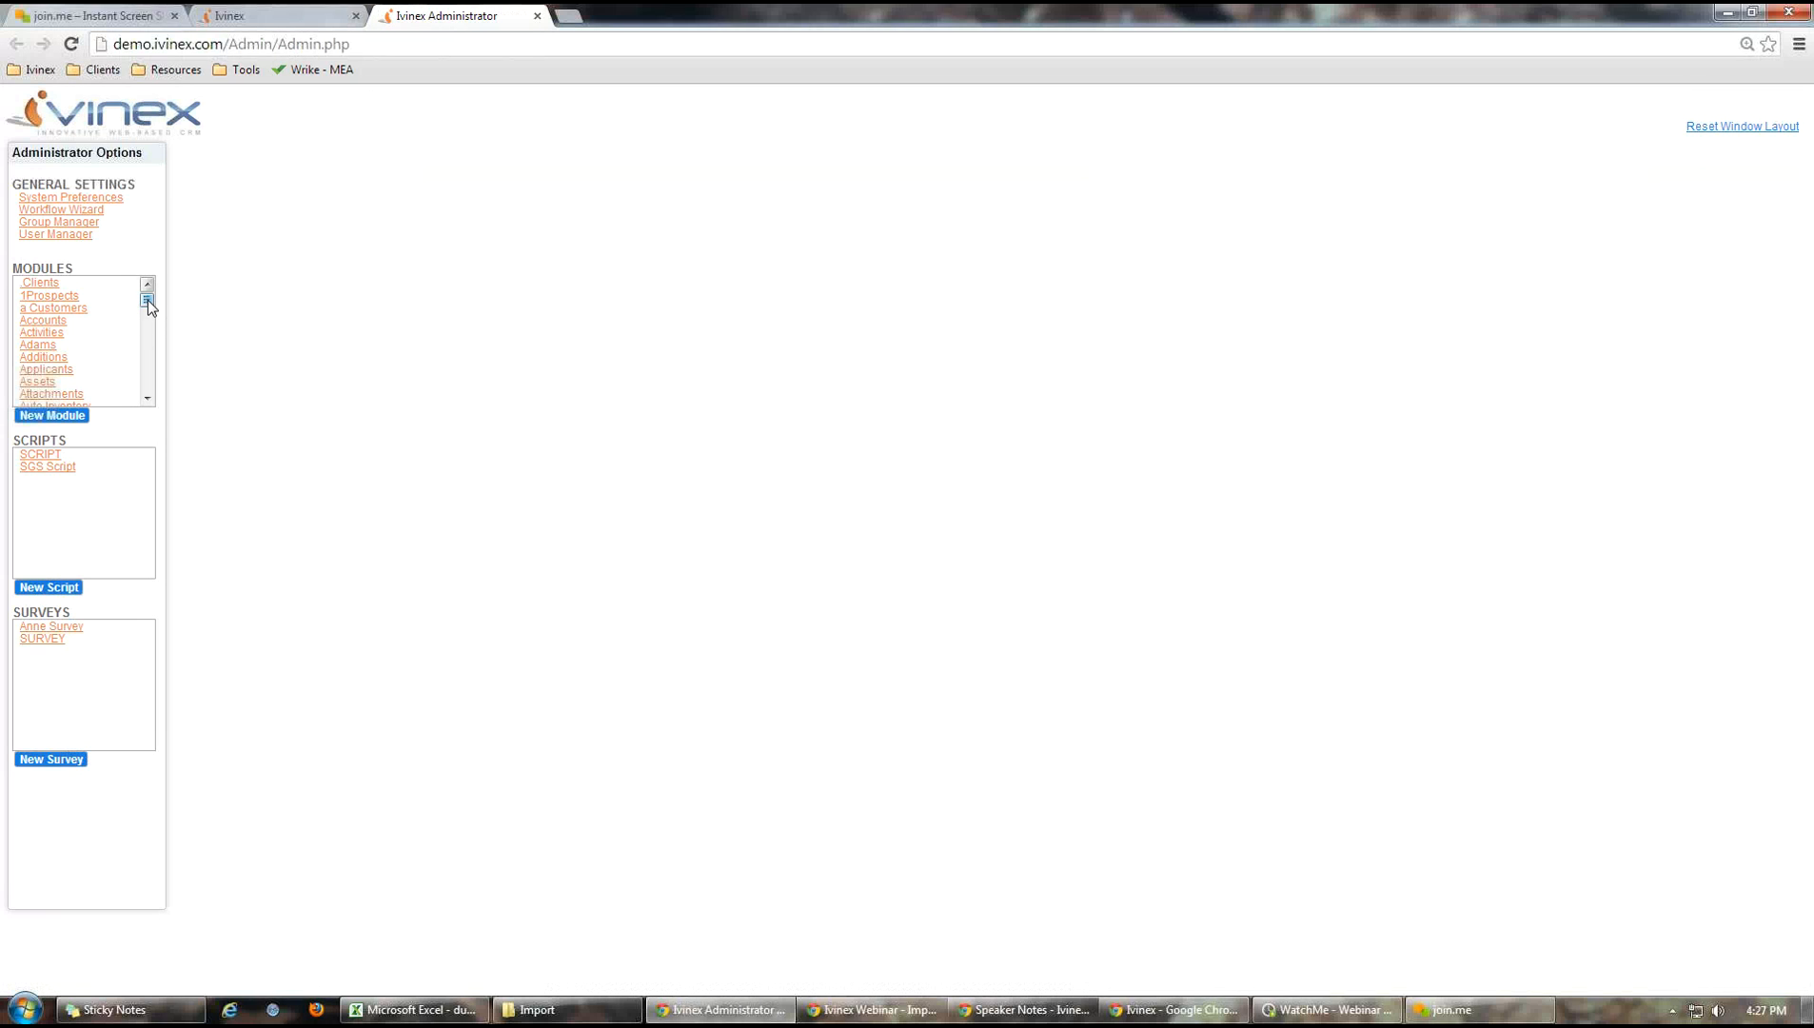
drag(148, 301, 151, 315)
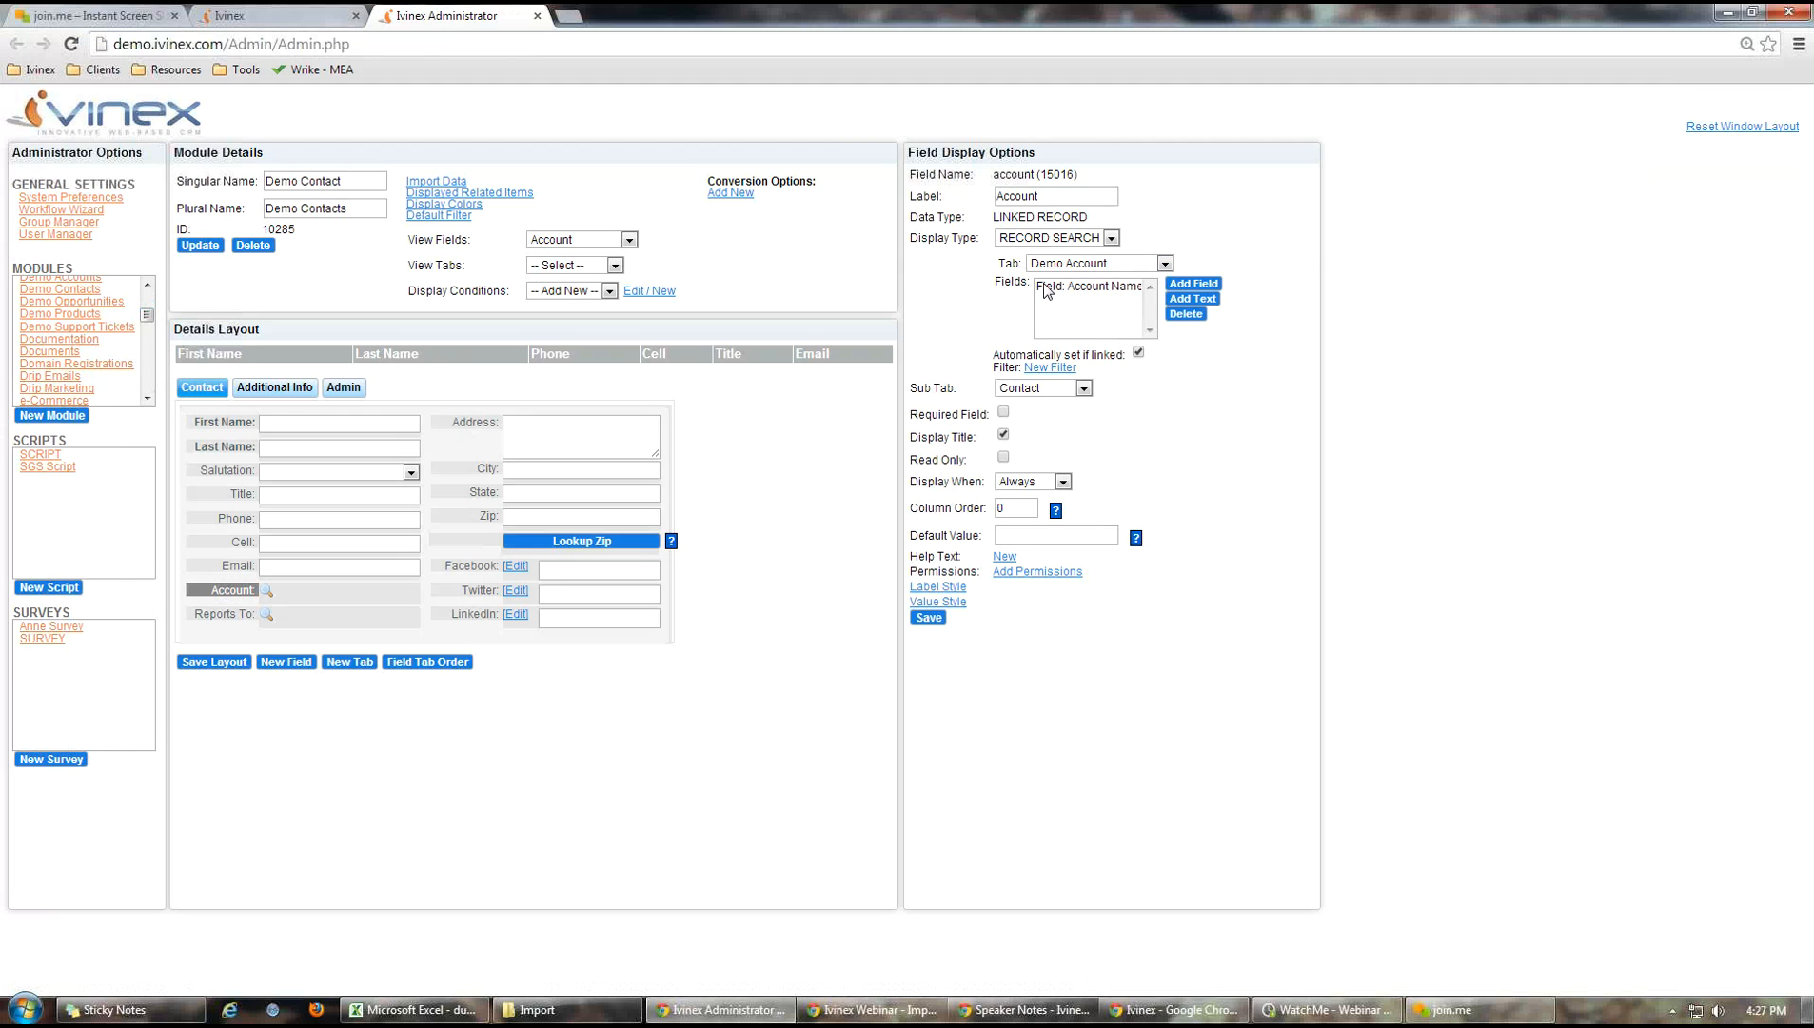
Replace Account Name with Record ID as the field shown for the linked Demo Account, and save the field options
click(1090, 287)
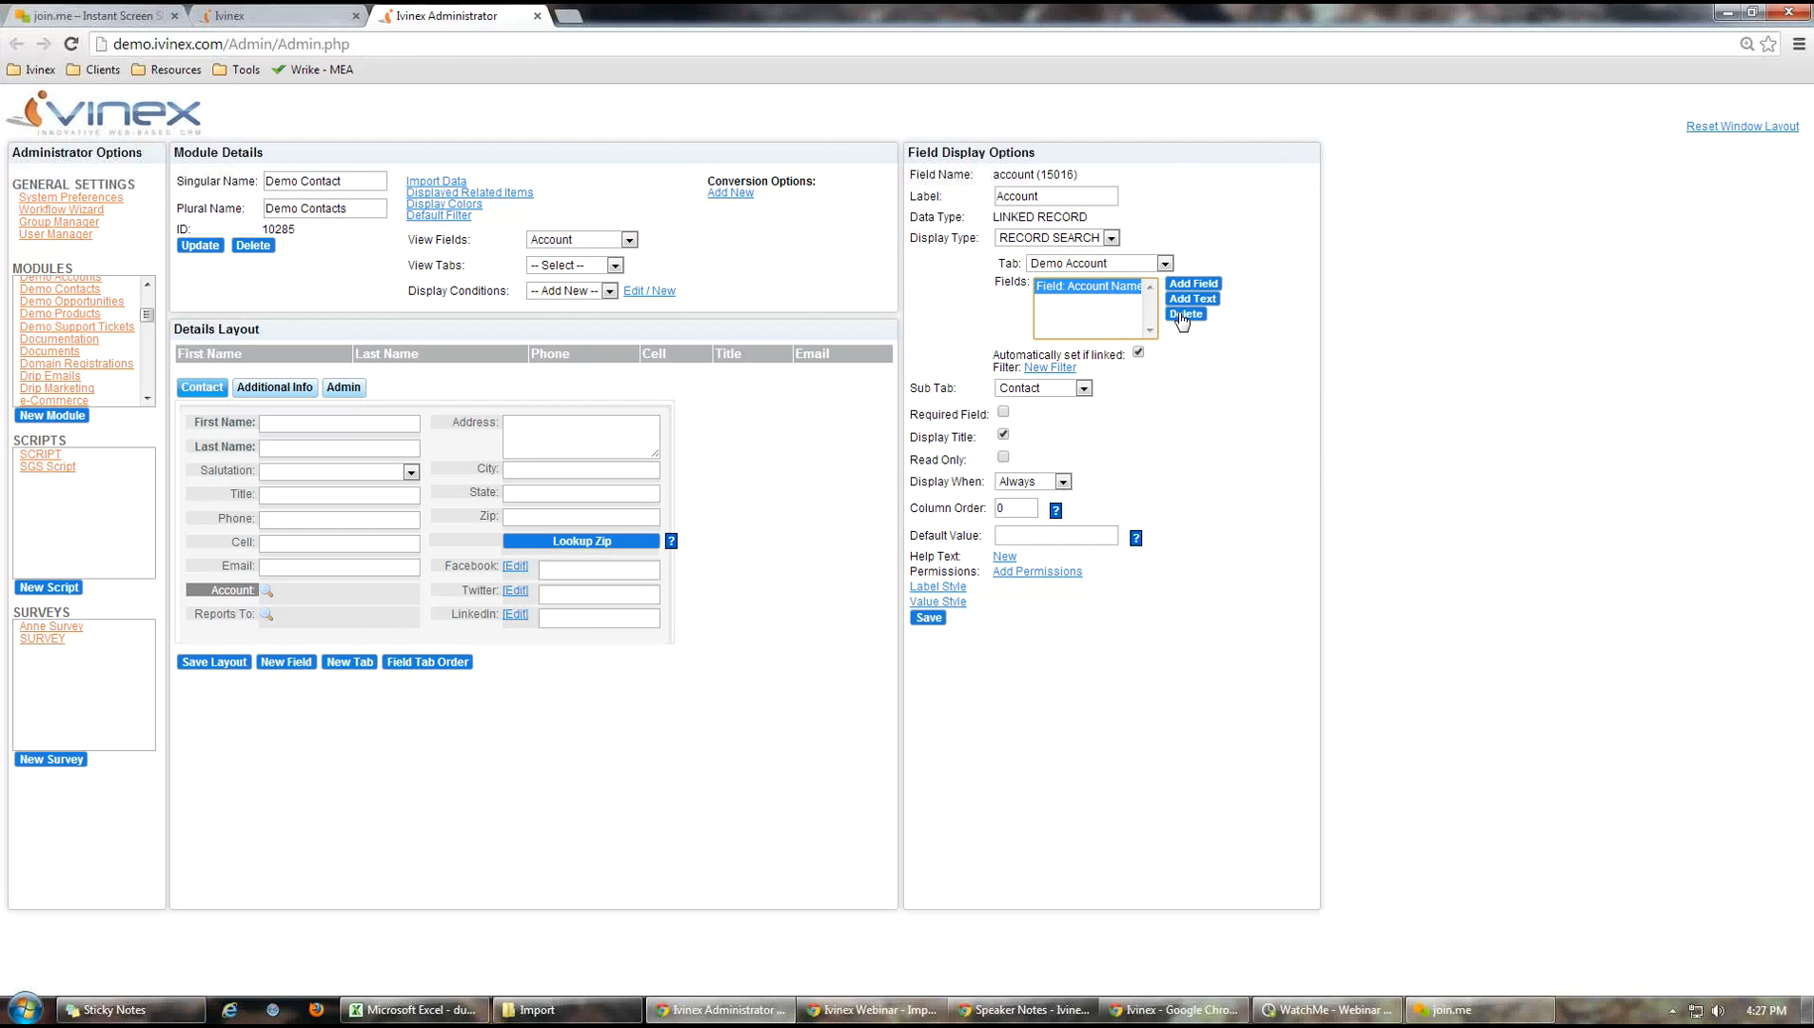
click(1186, 313)
click(1185, 284)
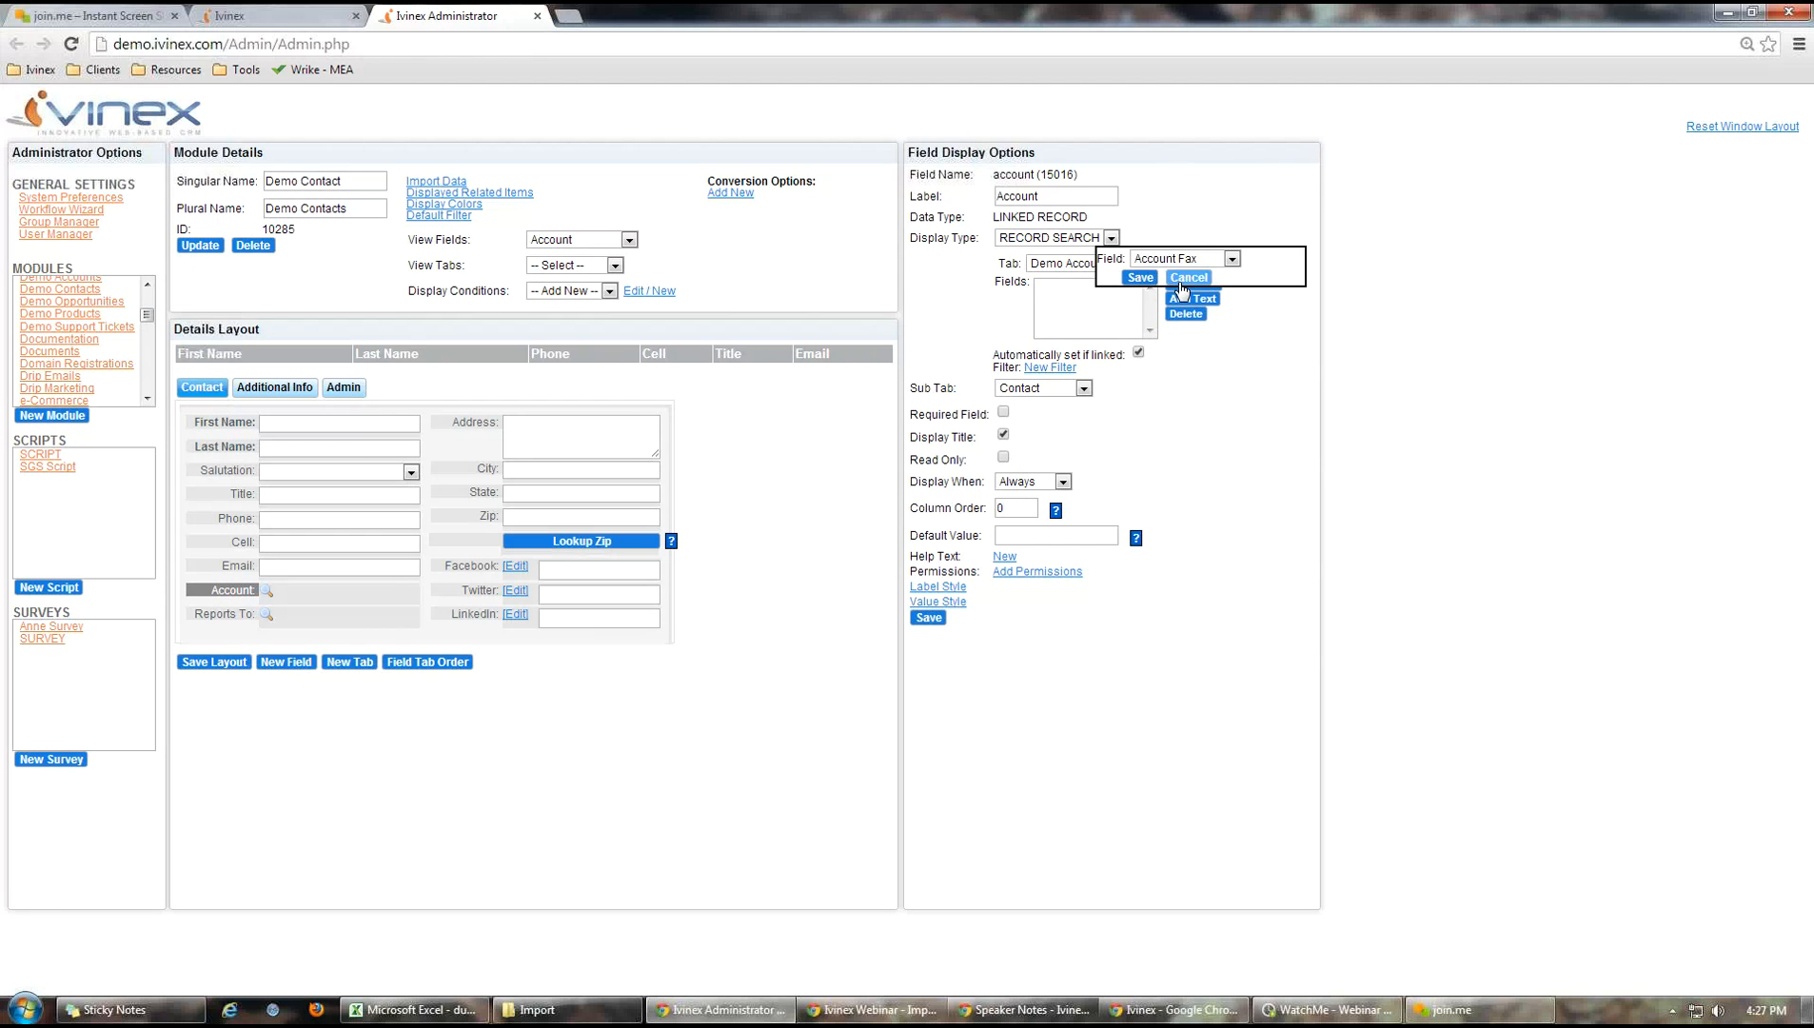
click(1231, 259)
drag(1233, 290, 1233, 427)
click(1187, 445)
click(1138, 277)
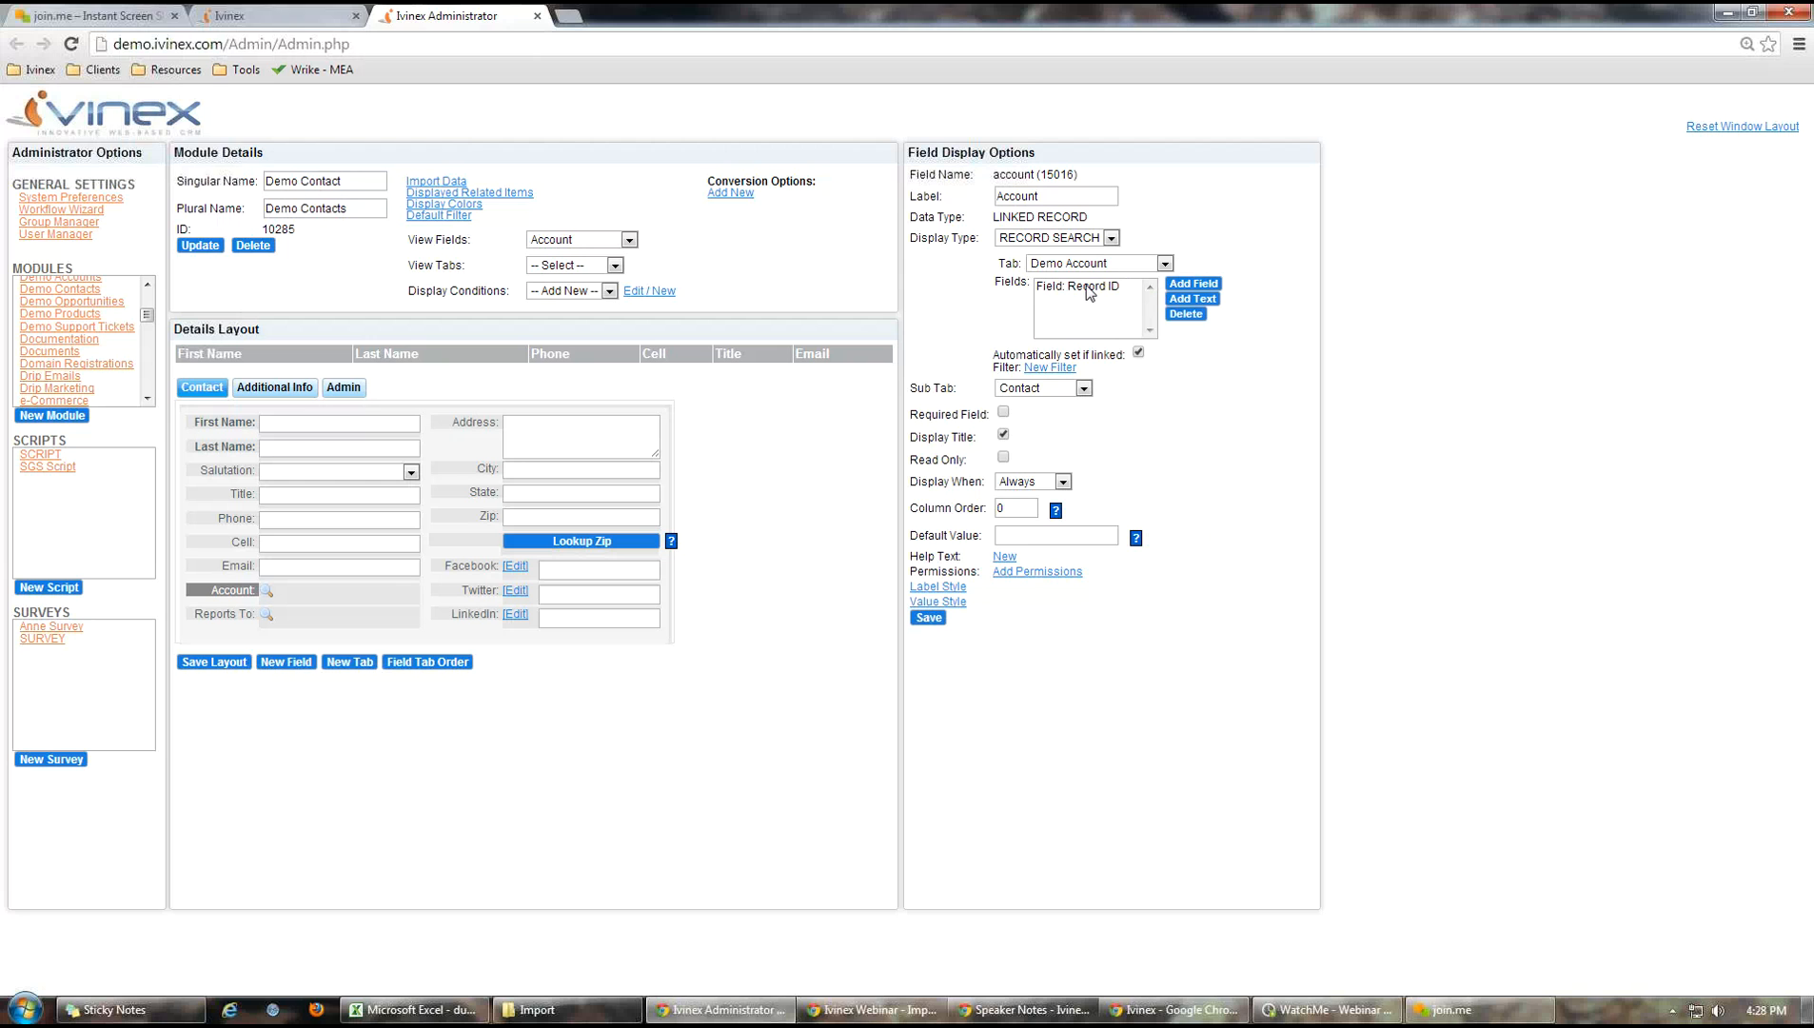
click(928, 618)
Return to Demo Contacts, save the B.B. King contact with its account link, and reload the record
click(257, 16)
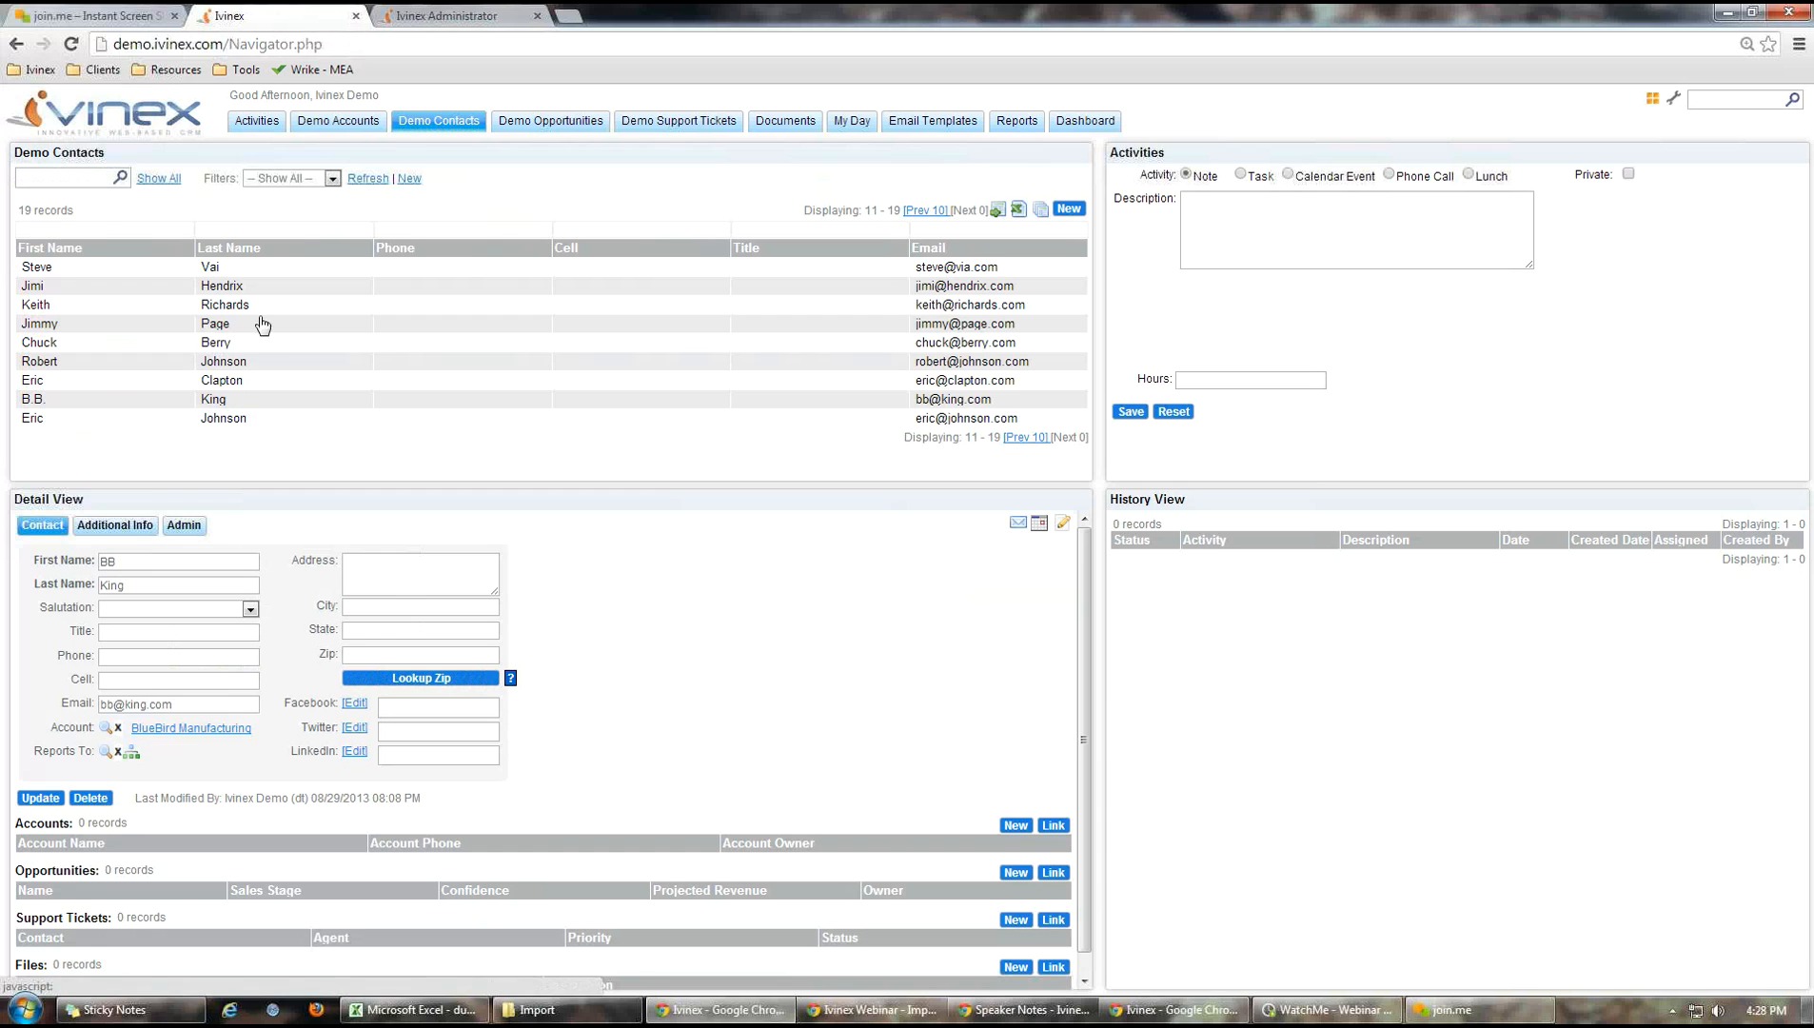
click(97, 399)
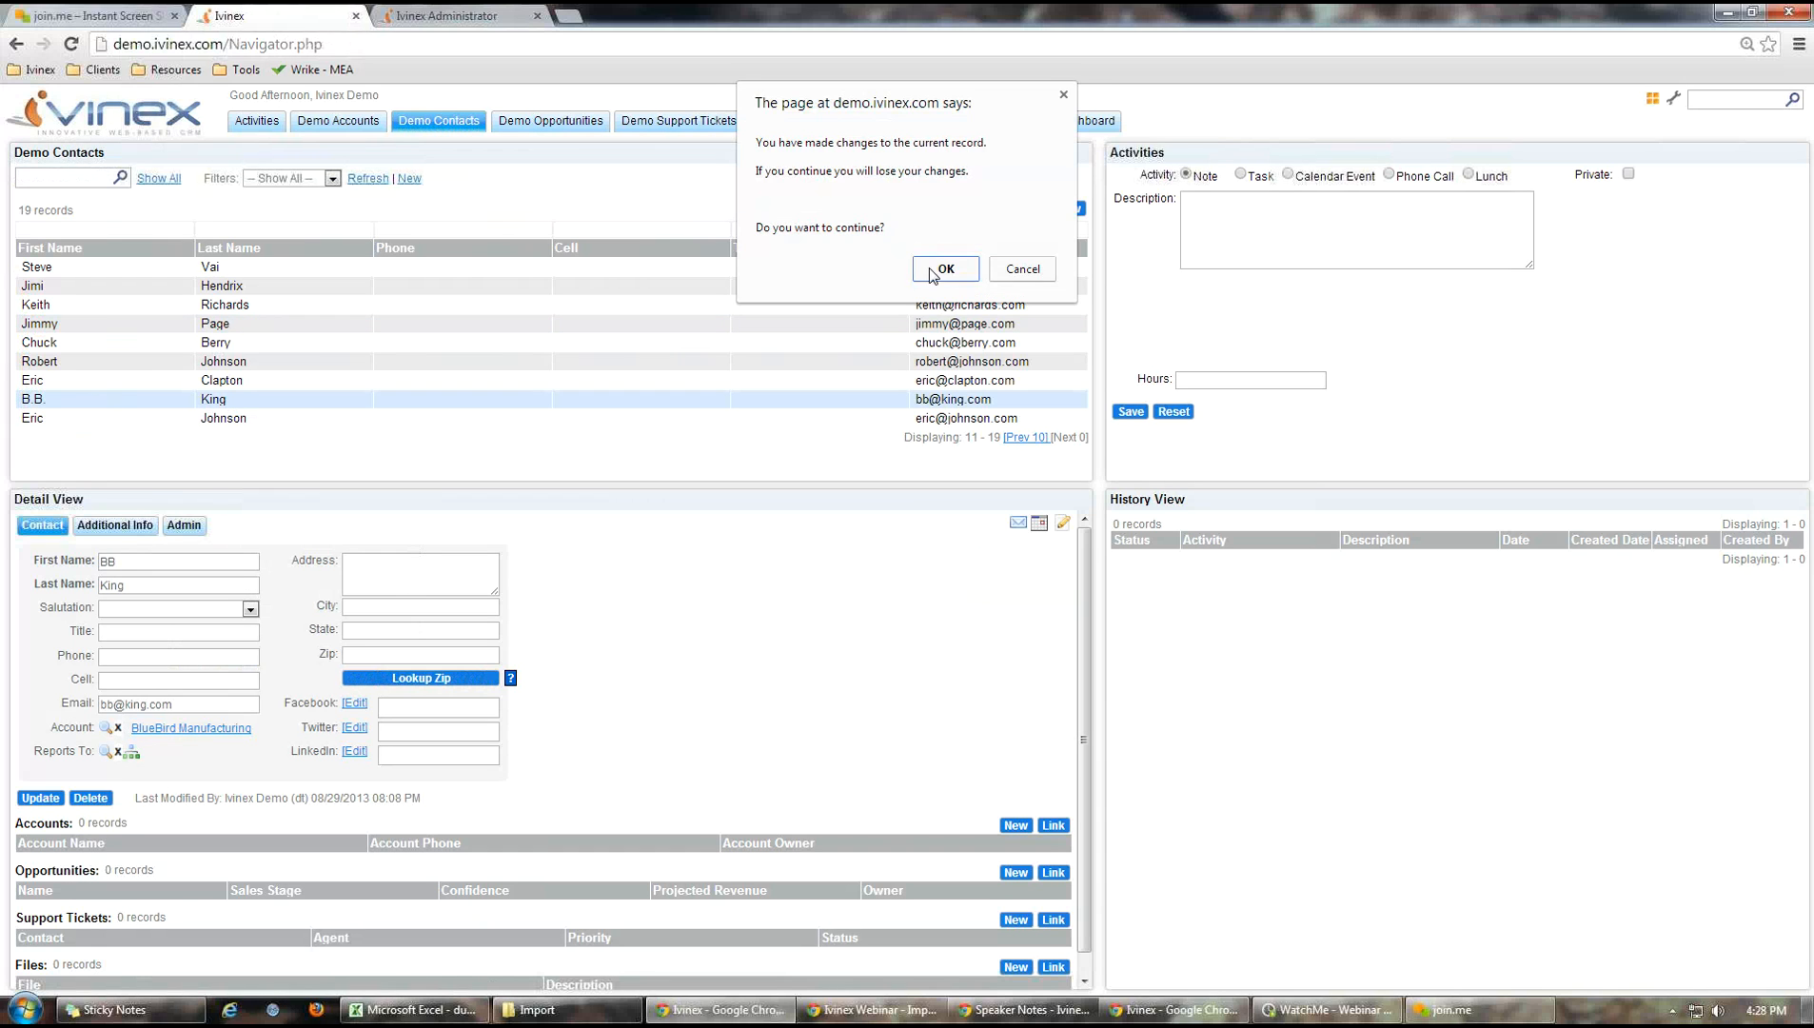
click(1023, 270)
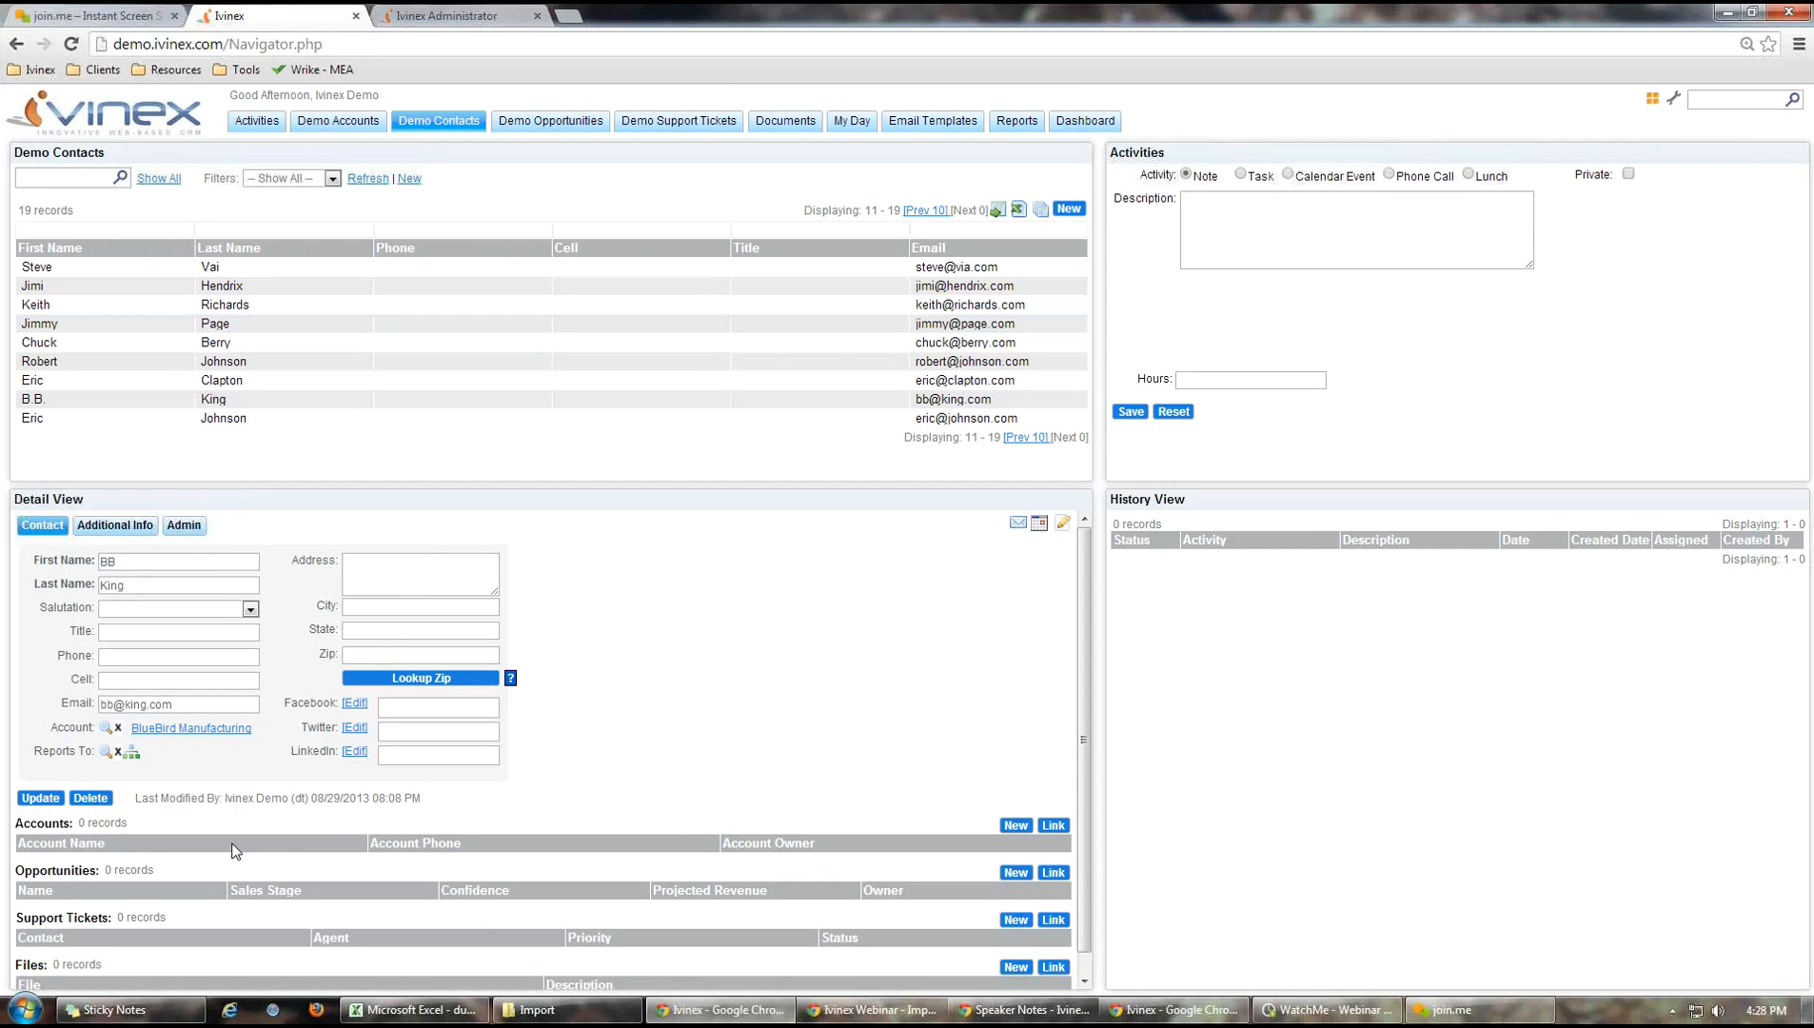
click(36, 800)
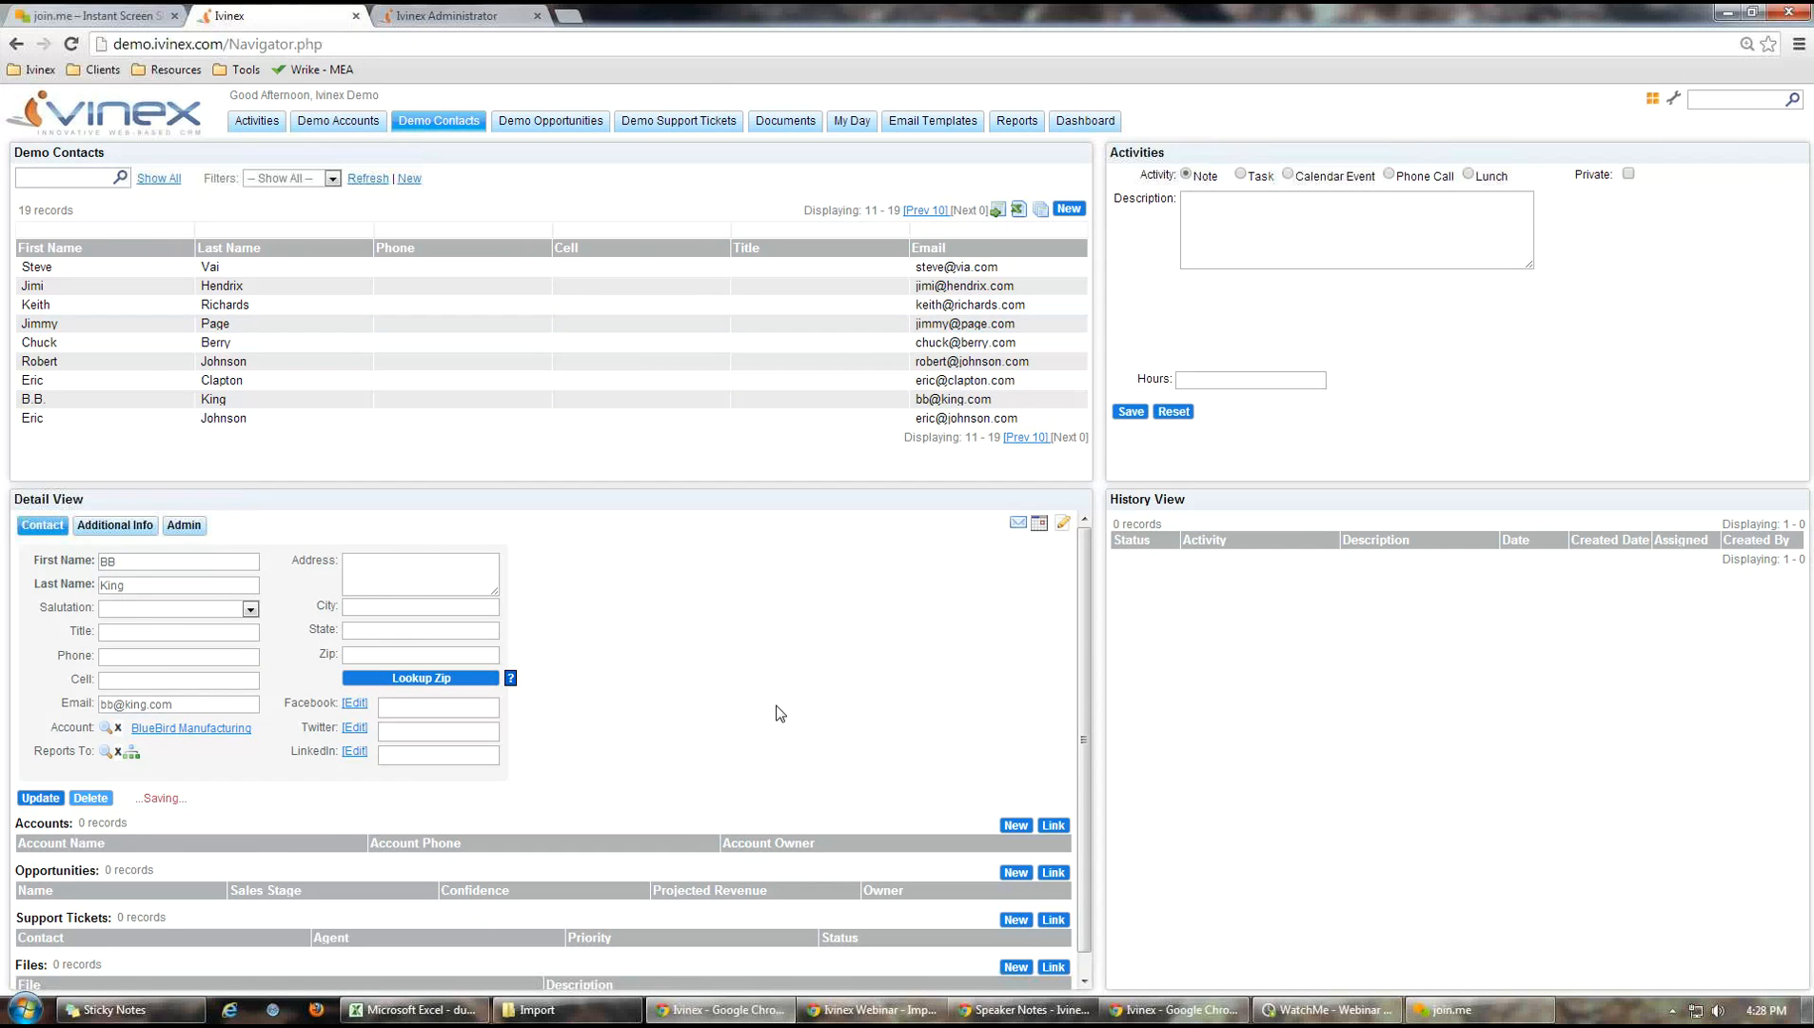
click(211, 404)
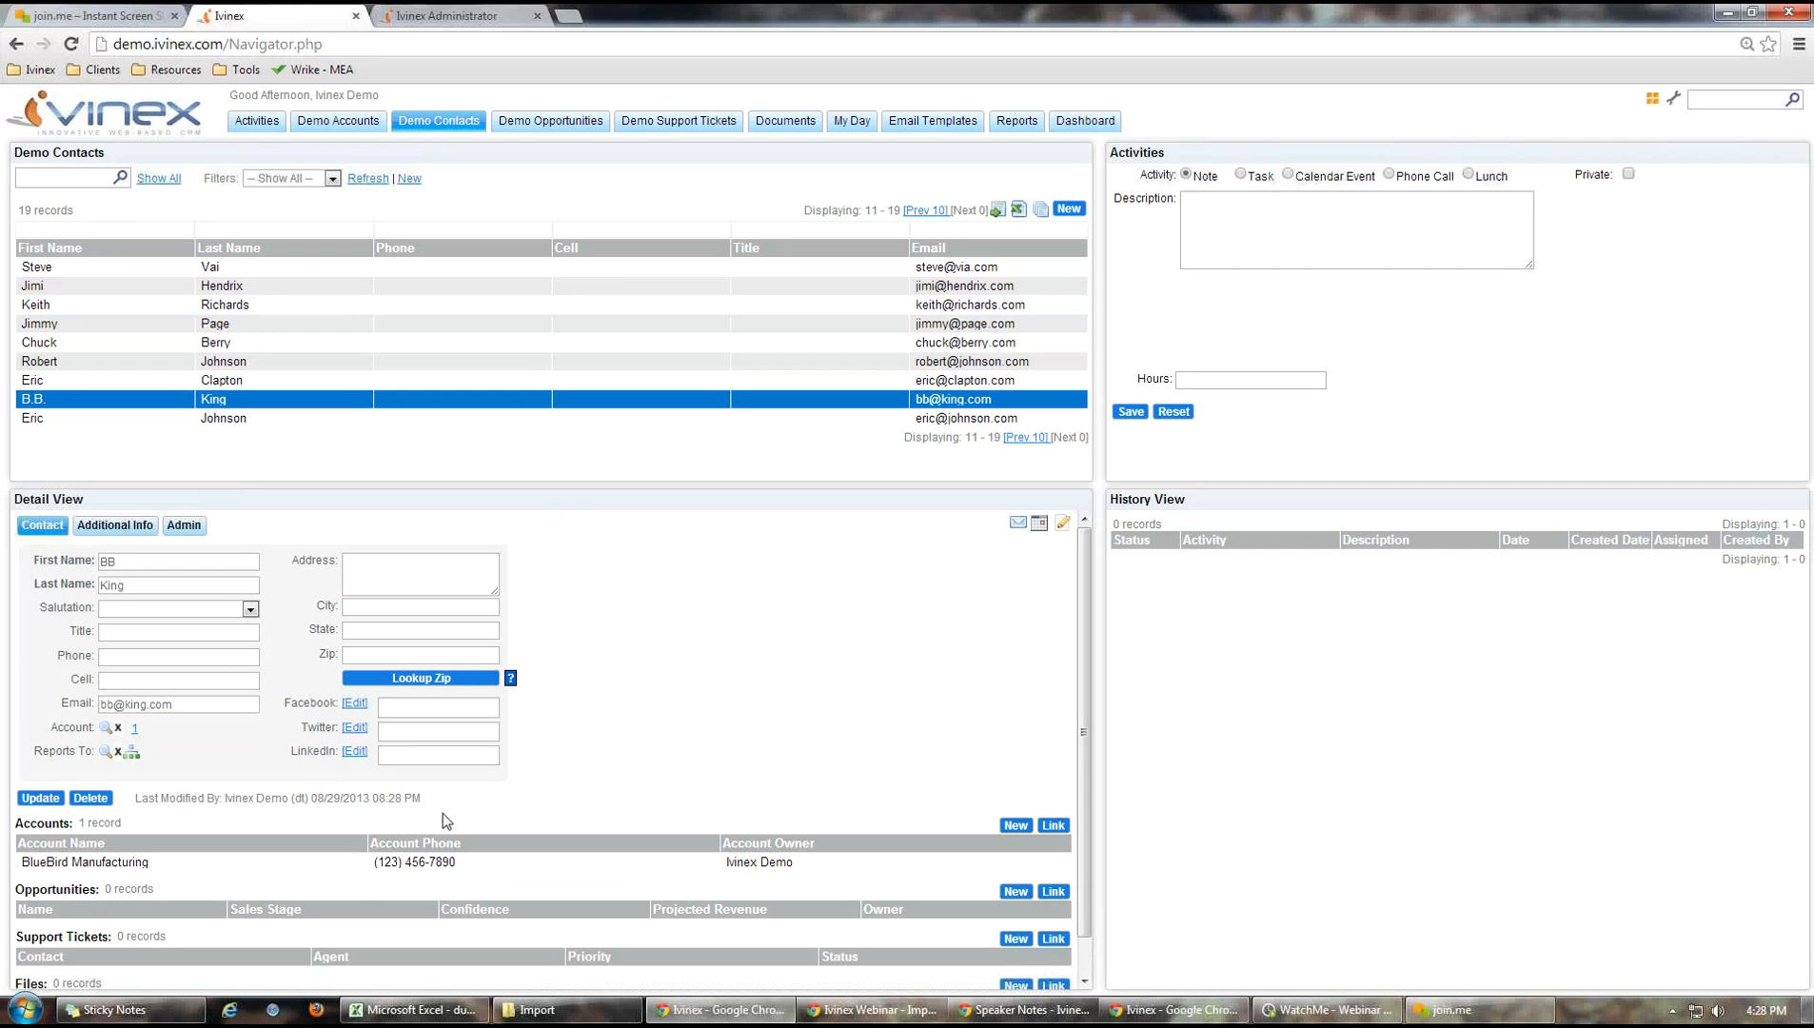
Open the account linked to the B.B. King contact and check its Record ID in the admin details
click(135, 729)
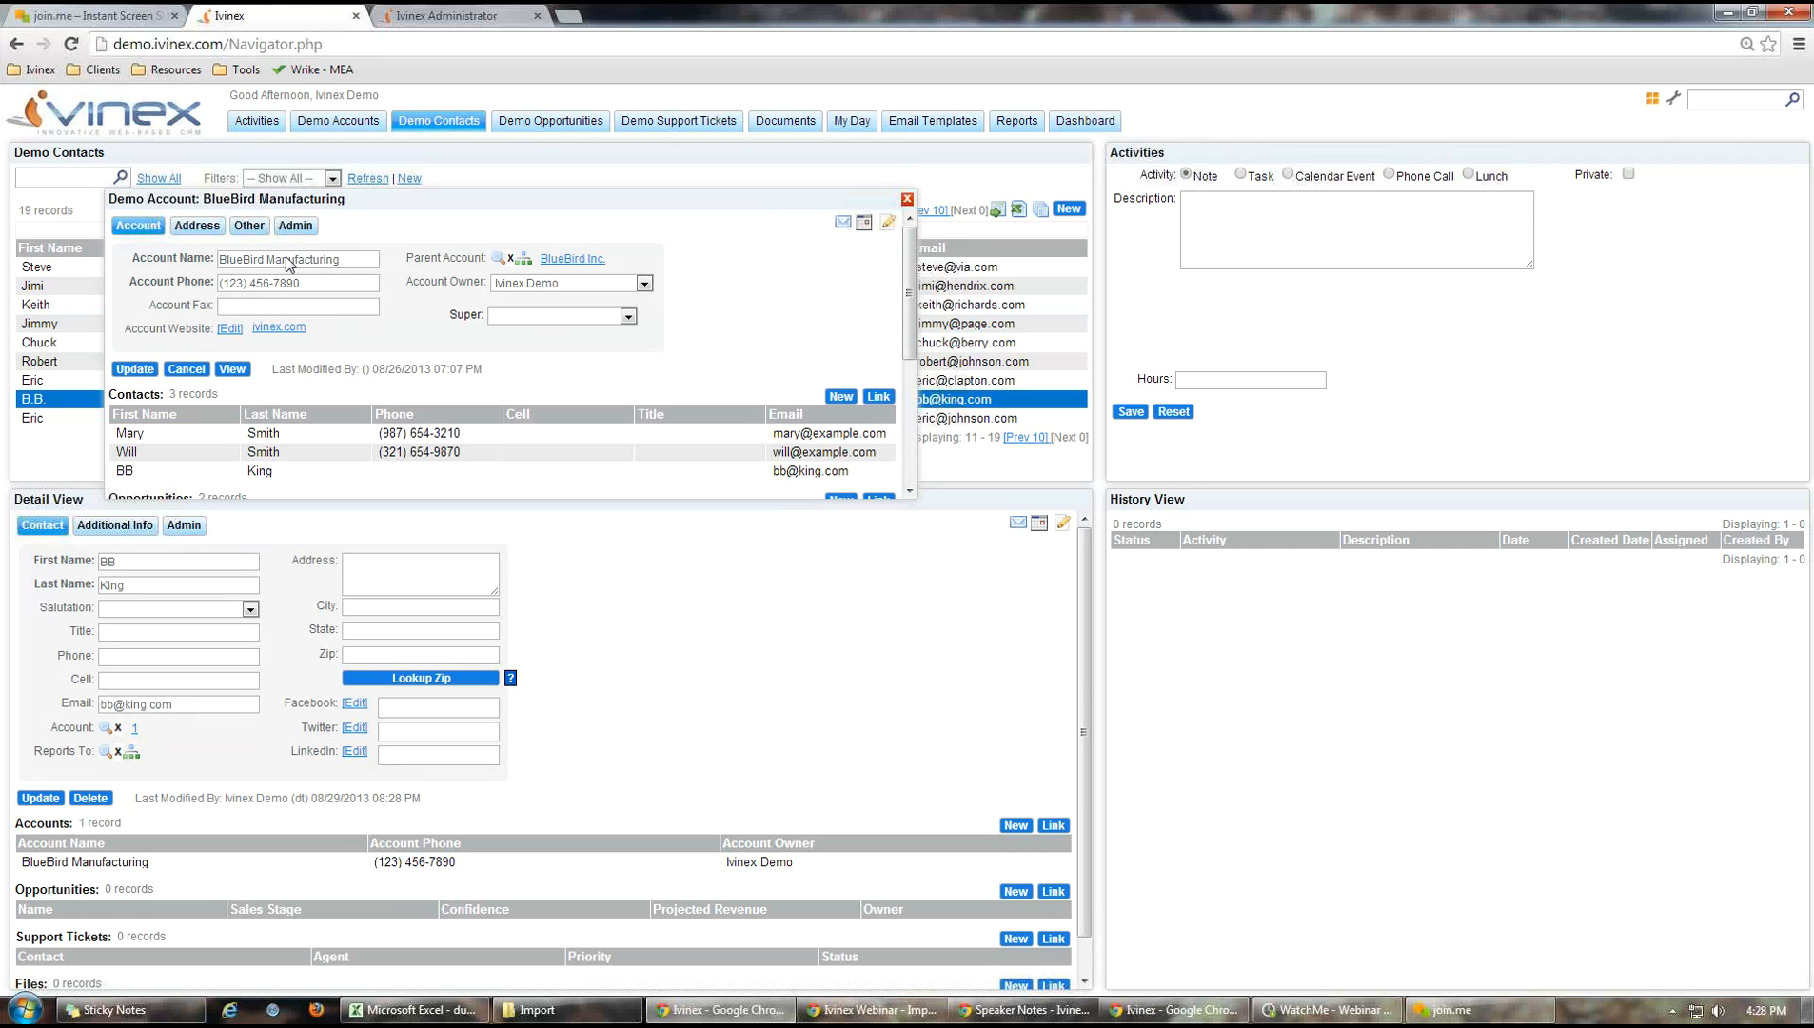
click(295, 225)
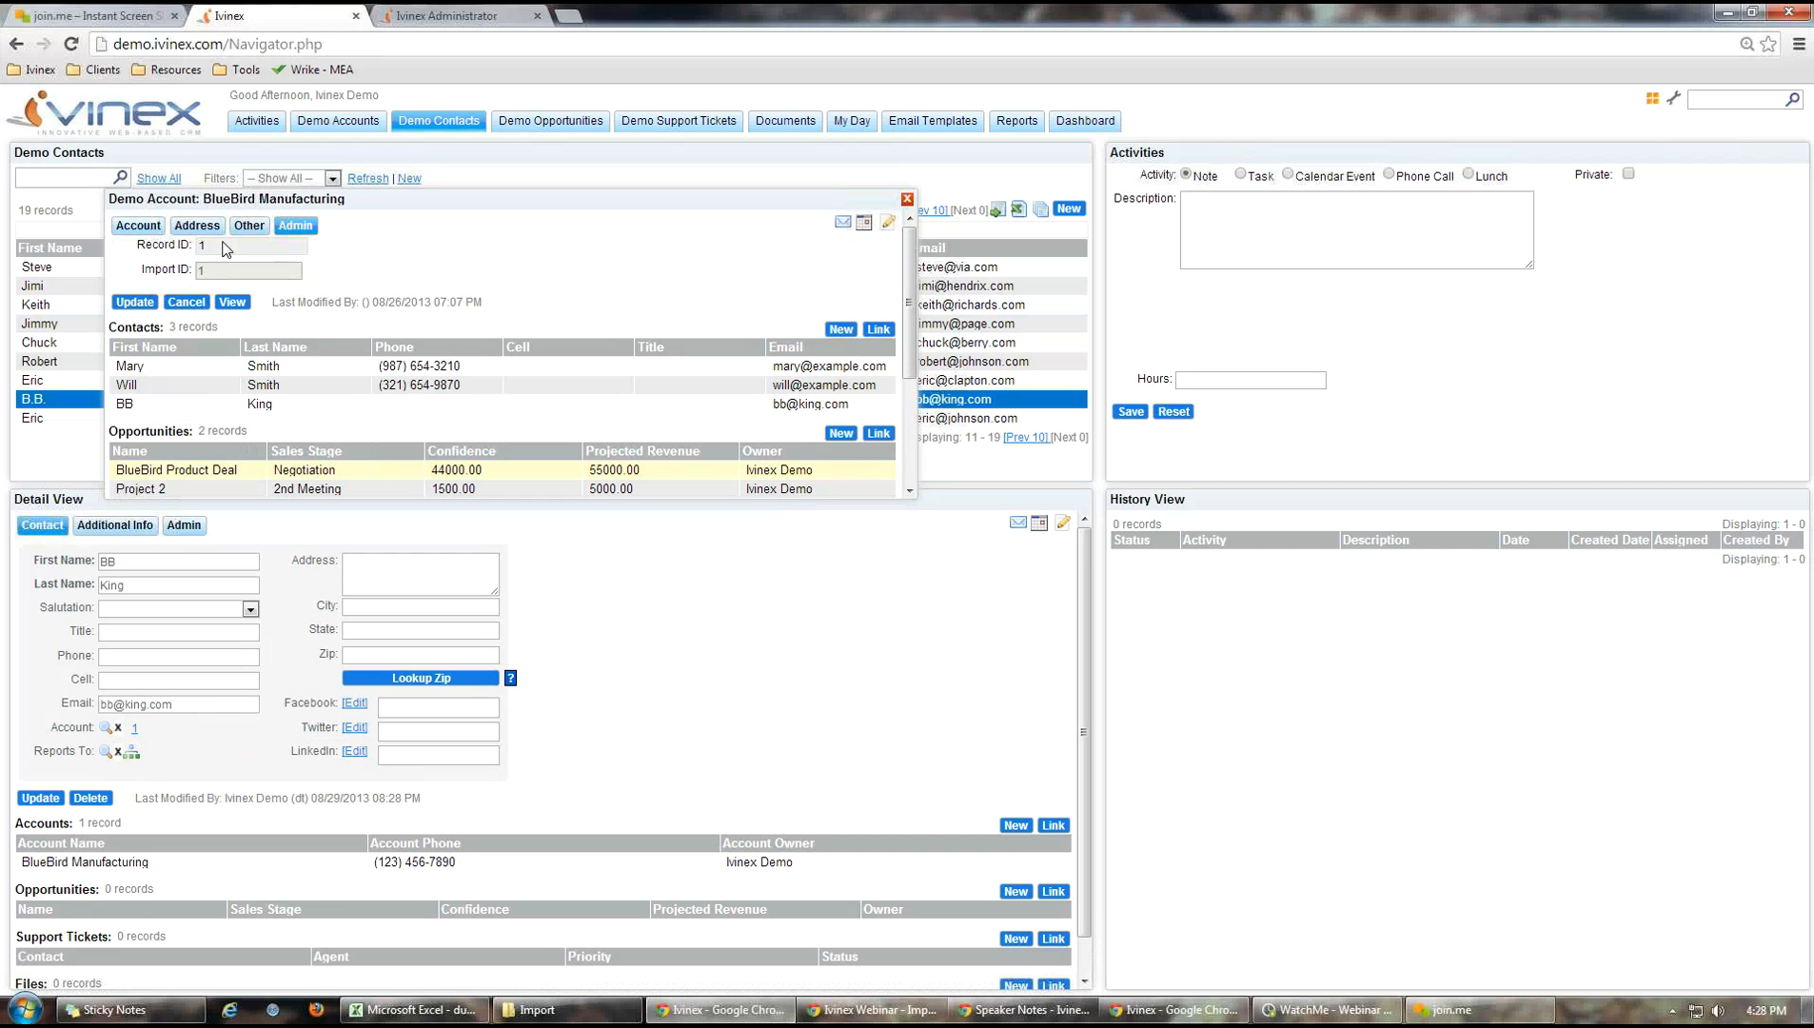
click(138, 226)
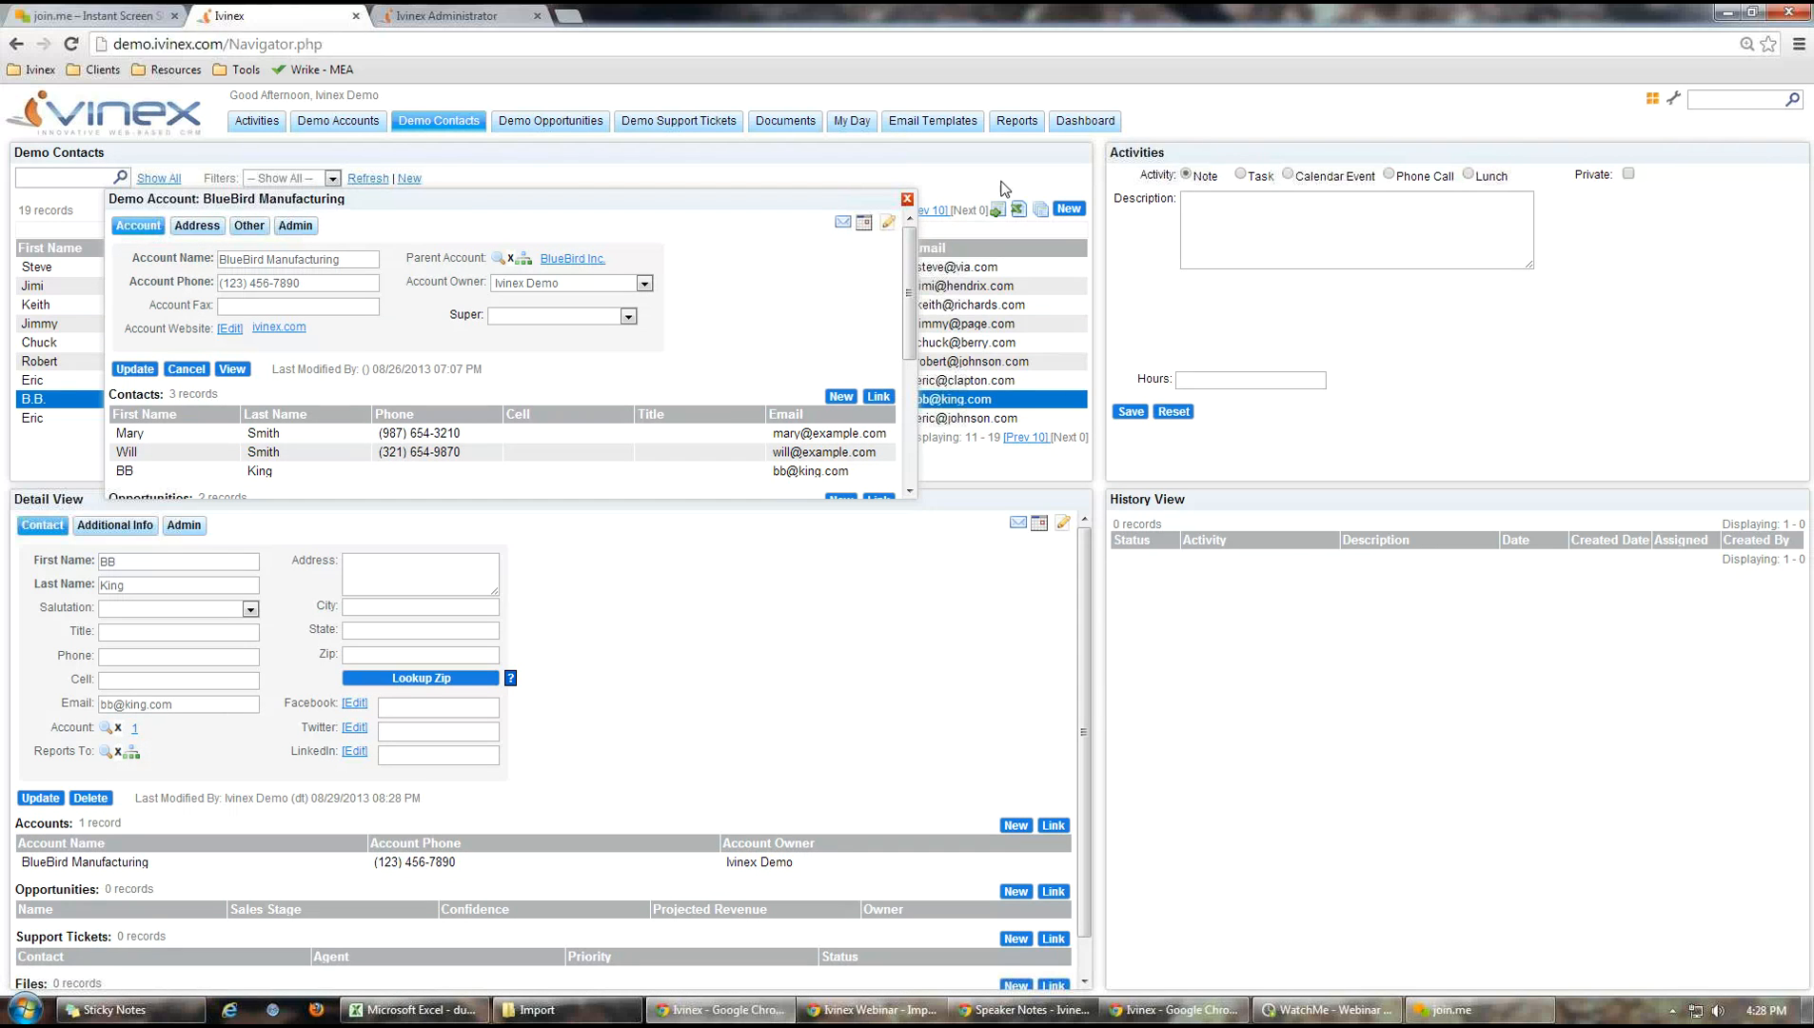
click(907, 200)
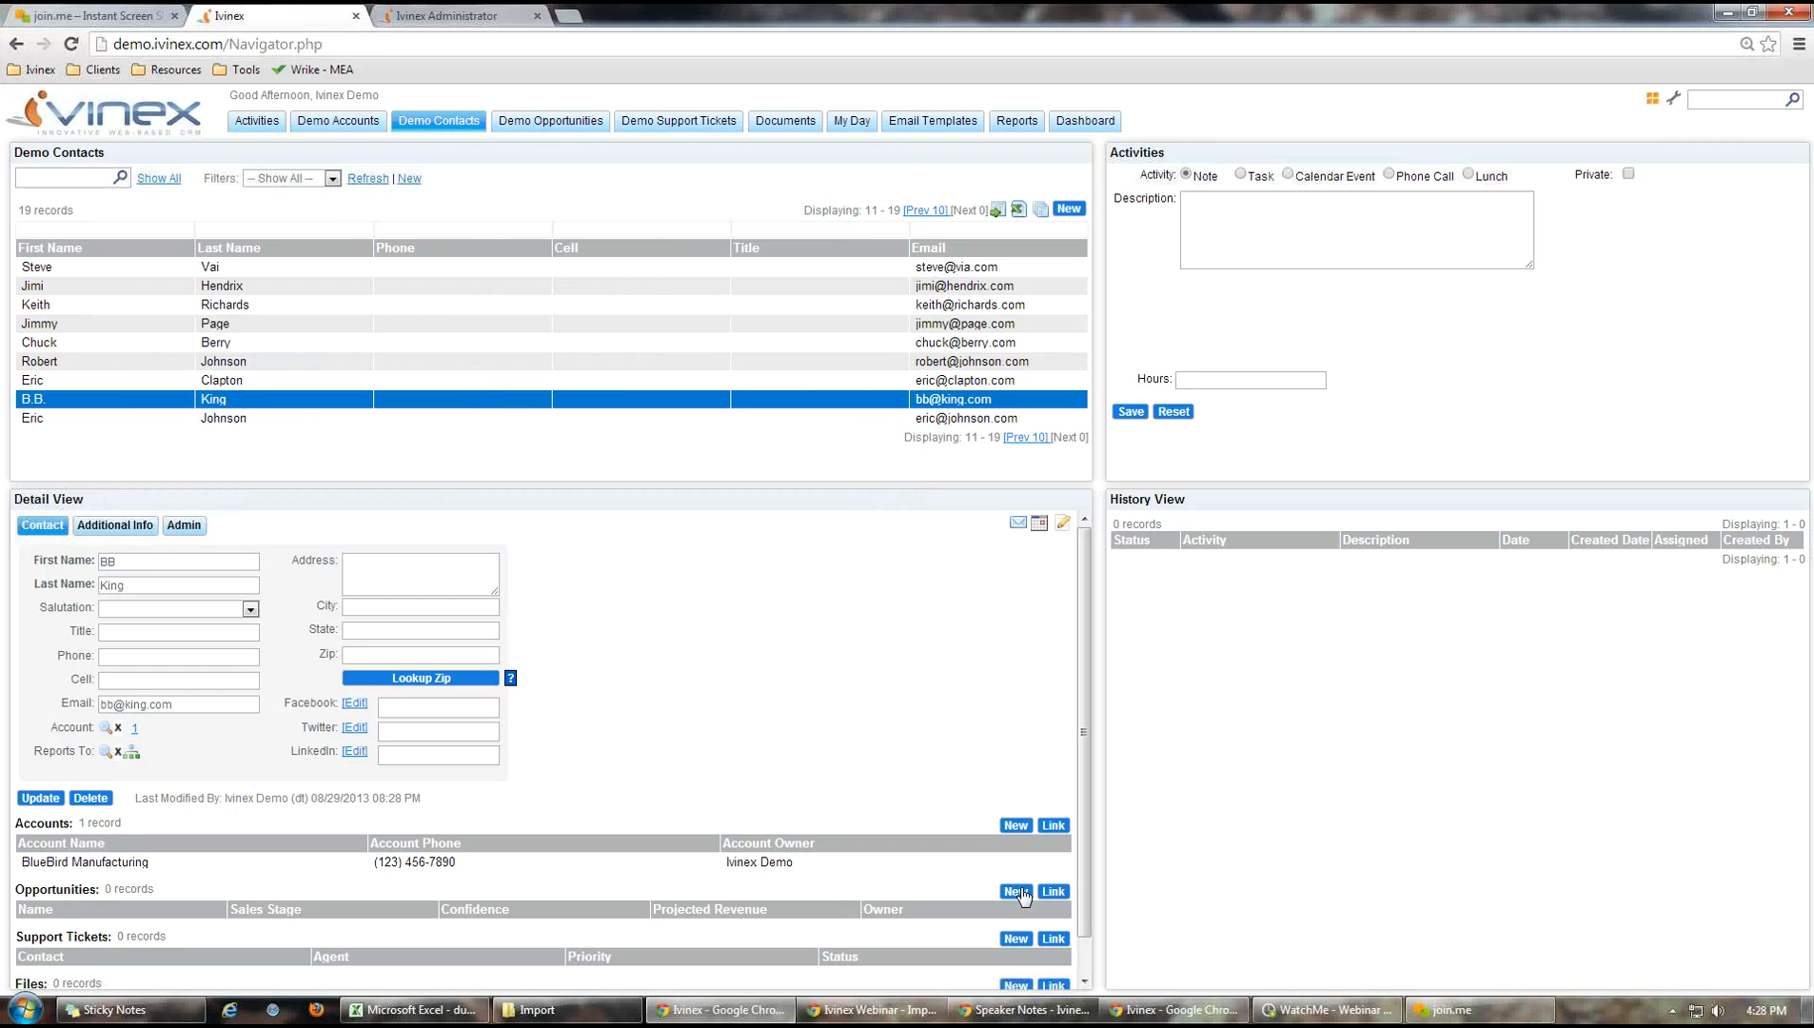
Return to the import wizard, review the field mappings, and run the contact import to completion
click(1175, 1009)
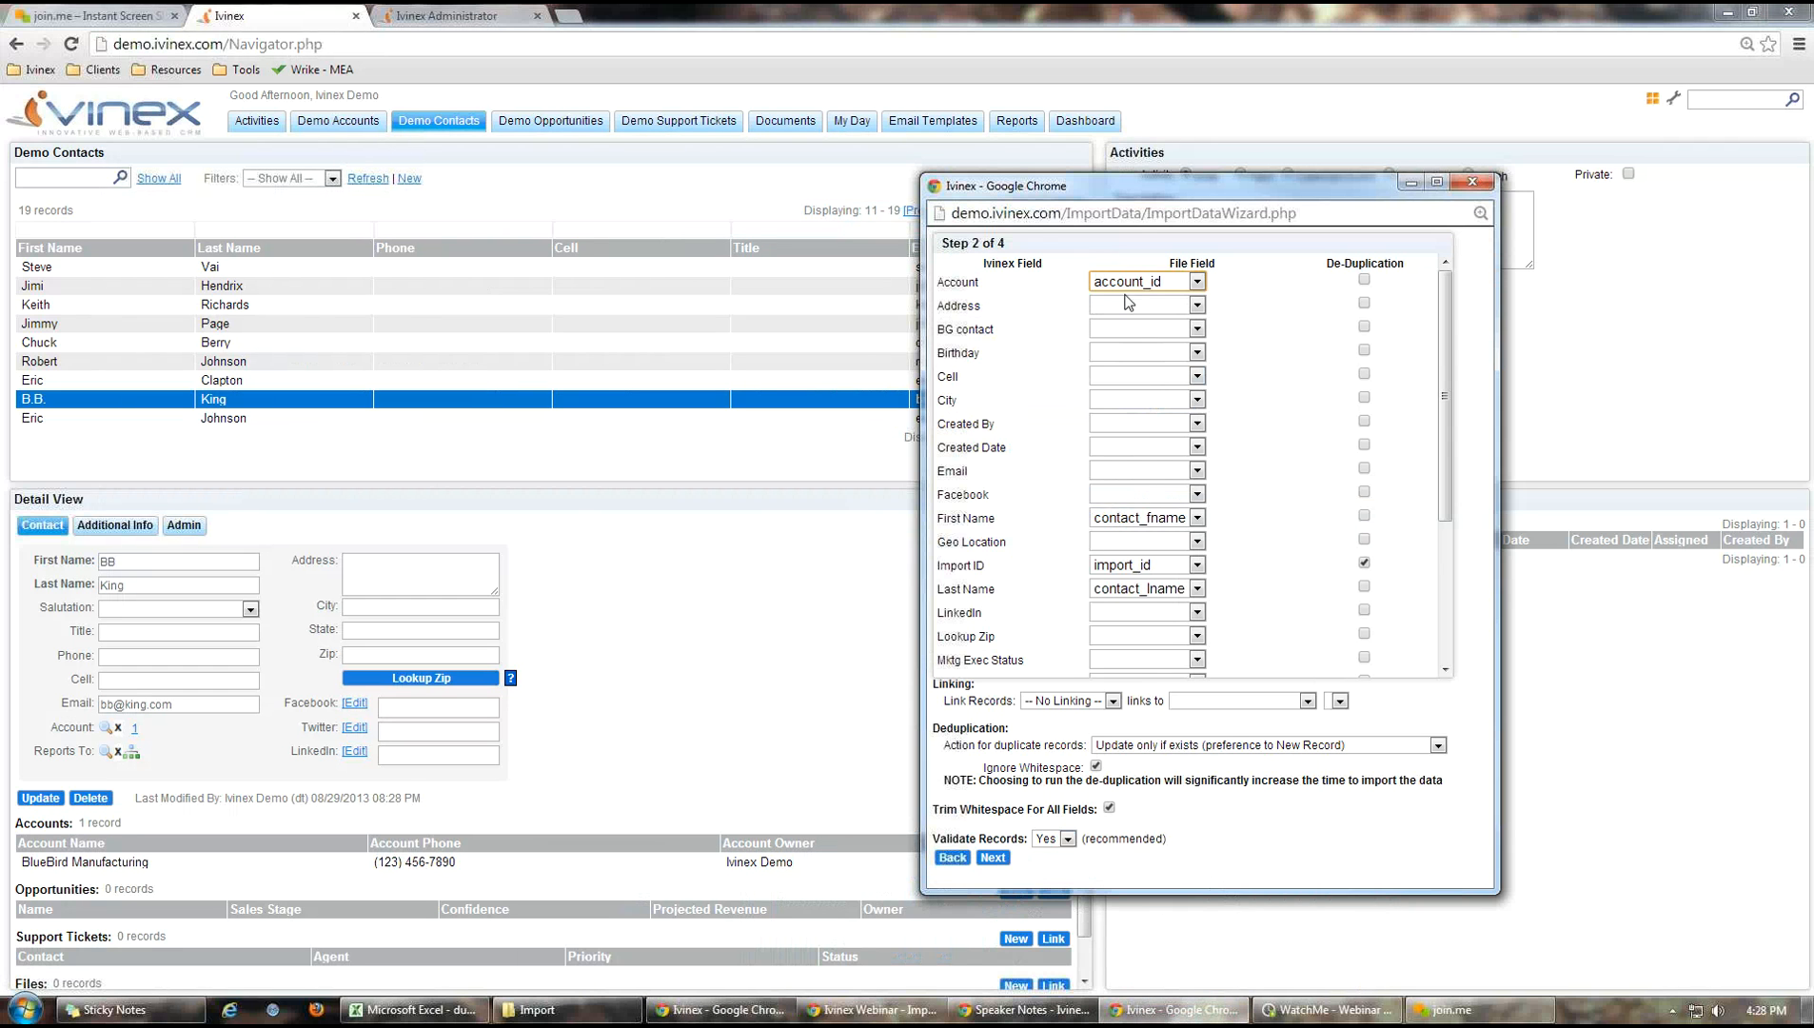
drag(1007, 189, 712, 159)
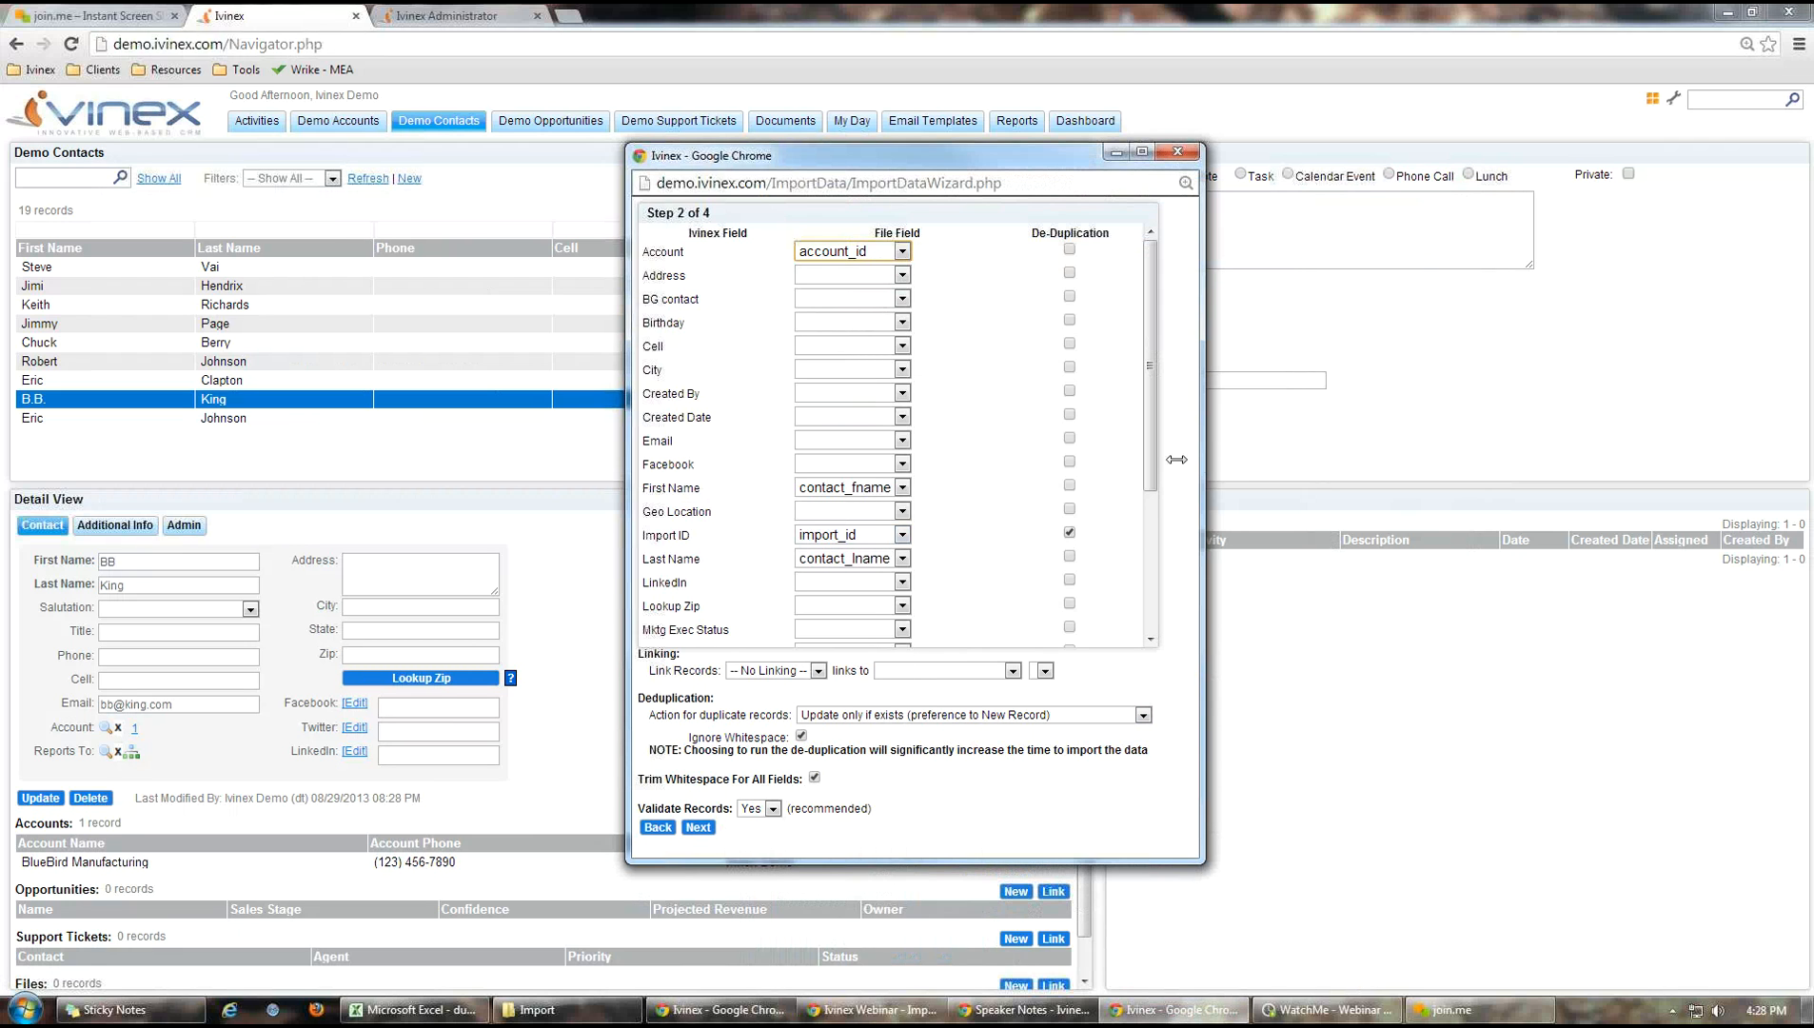
drag(1154, 454, 1165, 534)
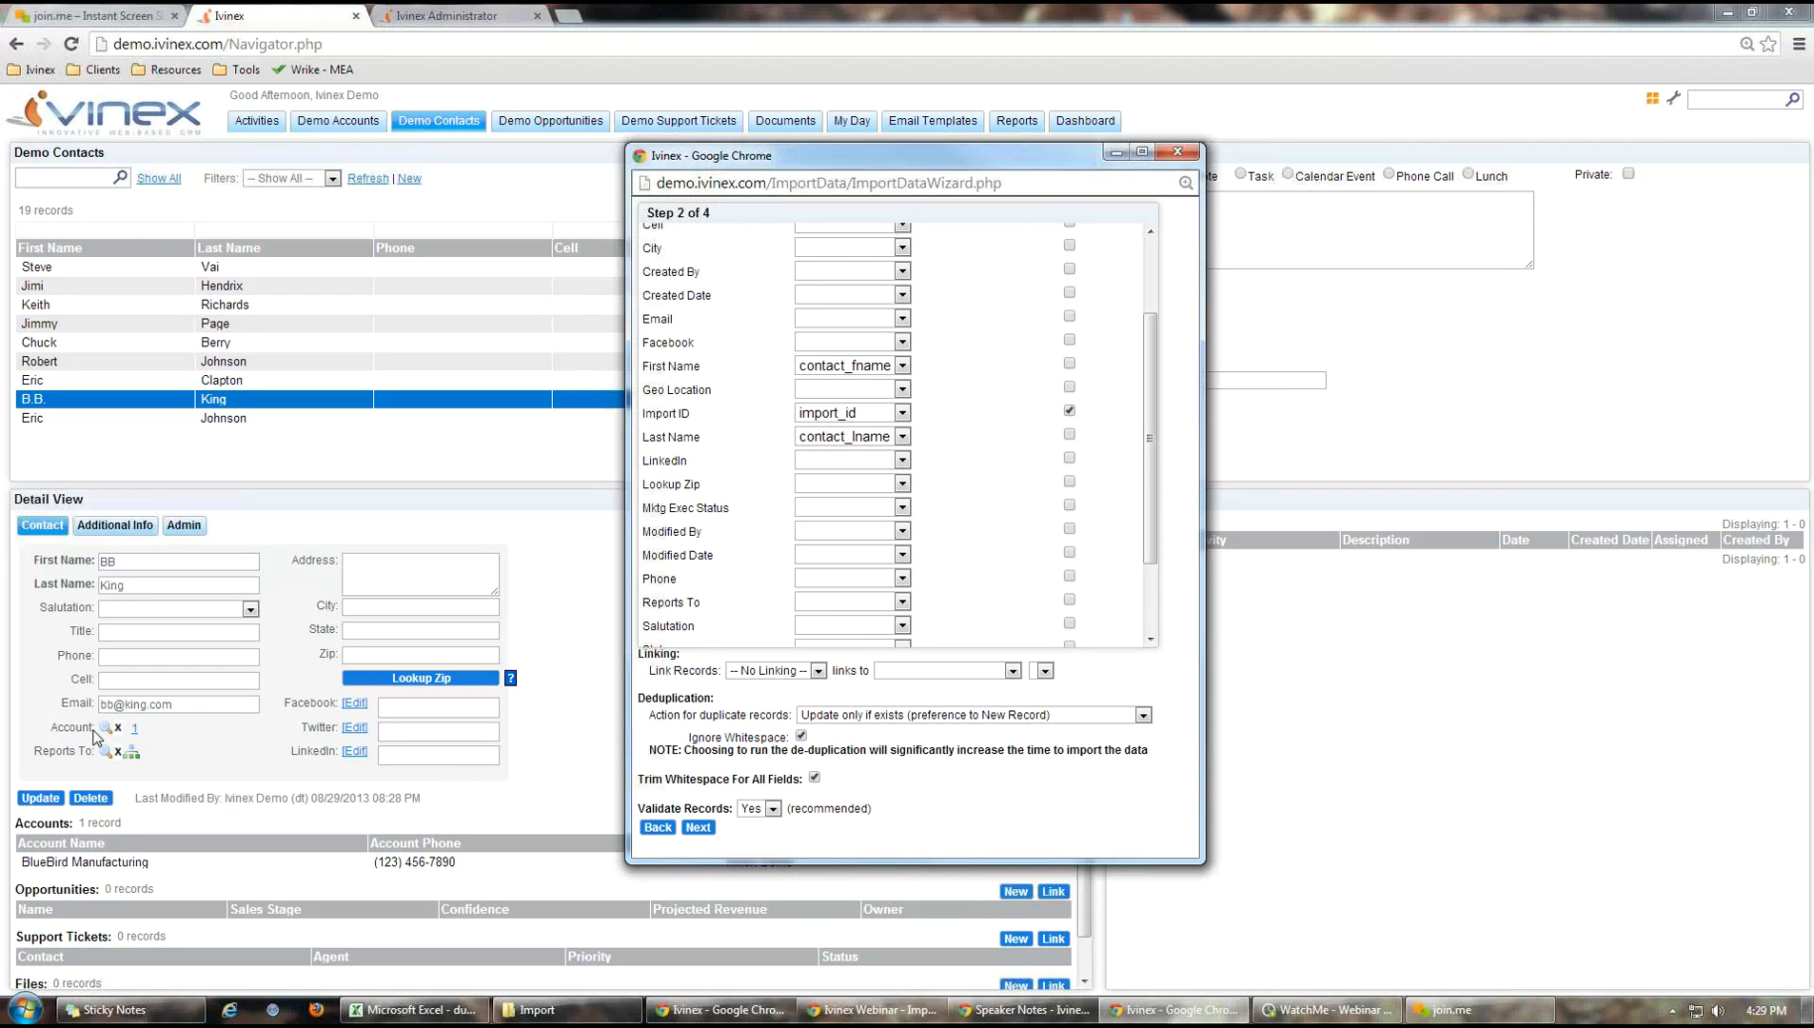
click(698, 828)
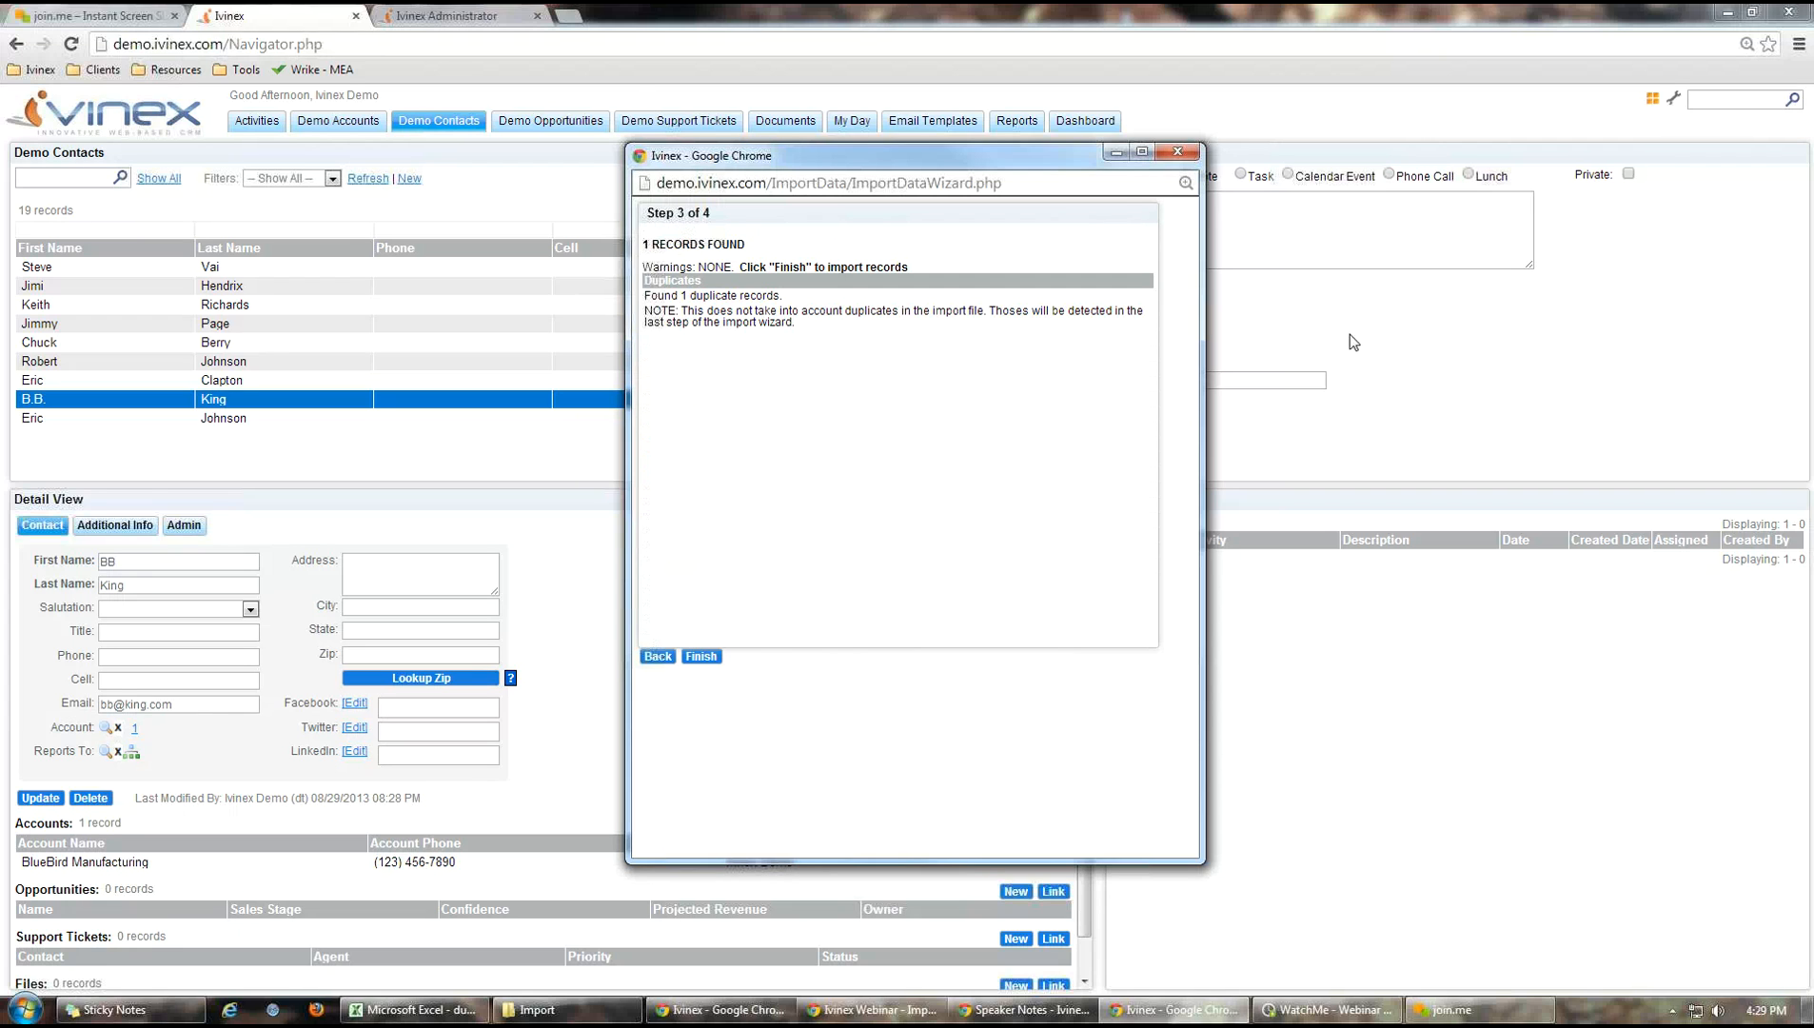
click(701, 659)
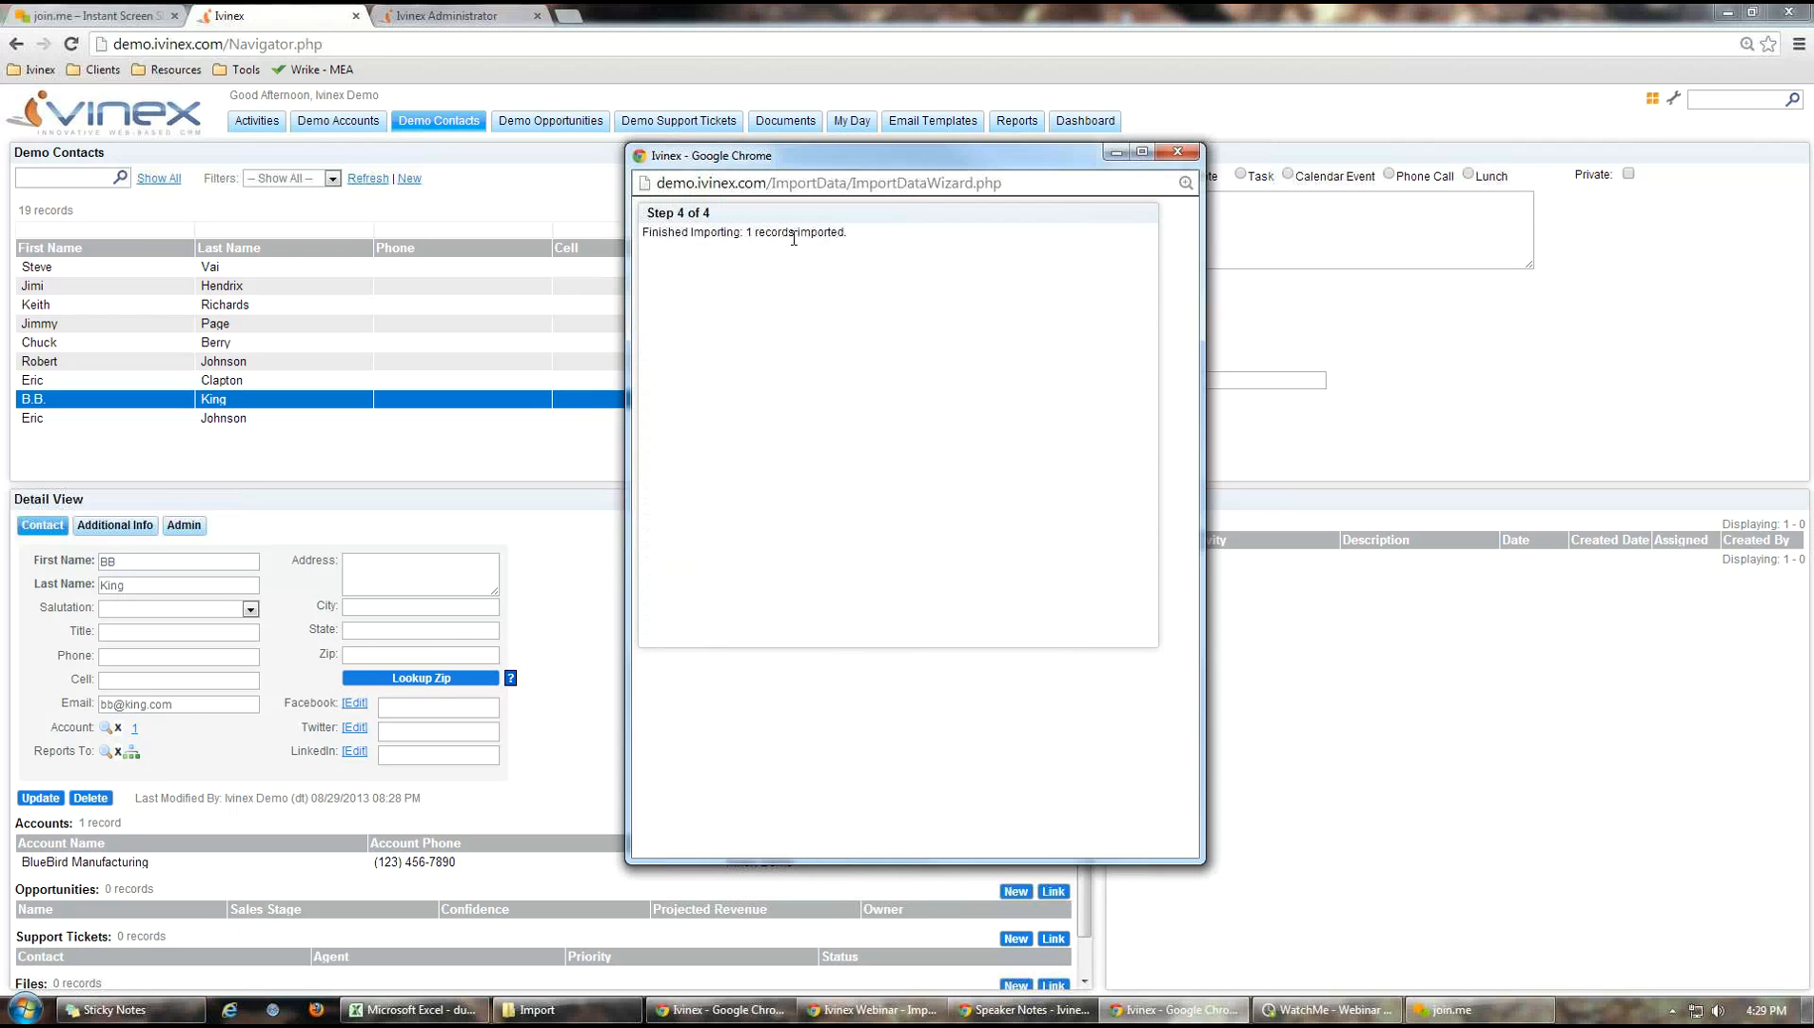
click(1178, 152)
Open the Joe Satriani contact on the previous page of the list, unlink its account, and save the record
click(926, 211)
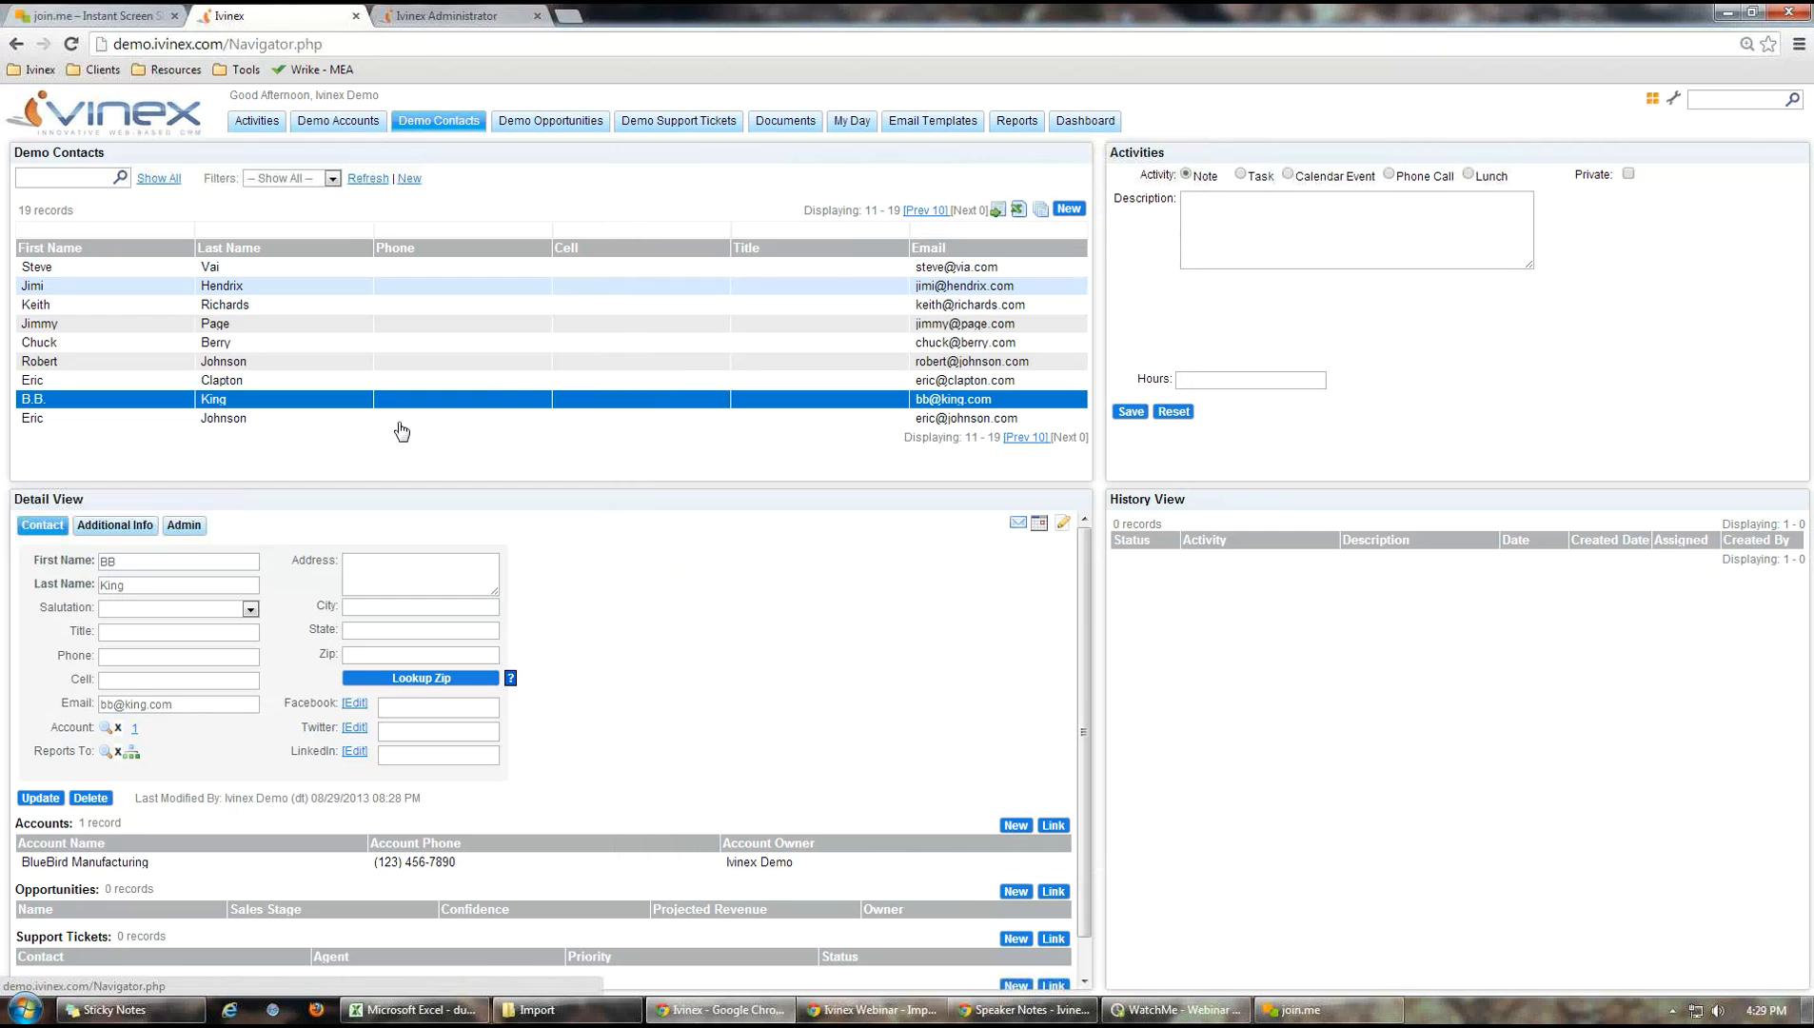
click(159, 446)
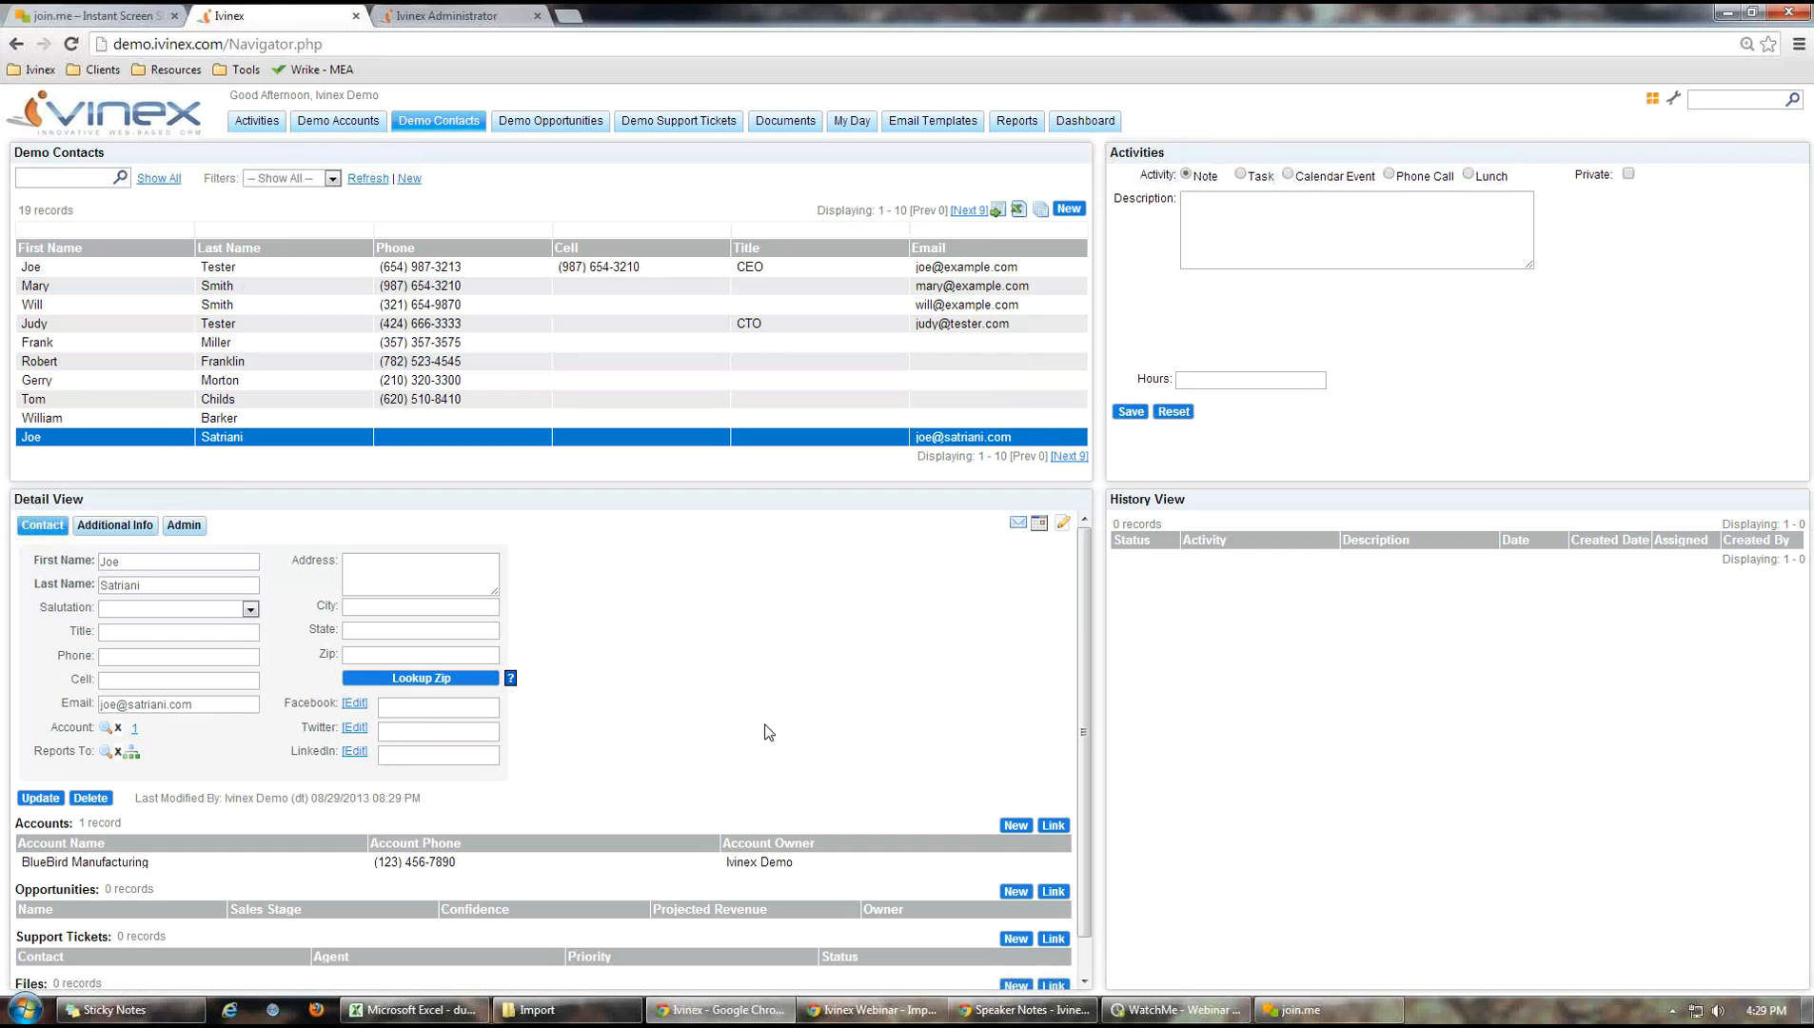
click(119, 728)
click(44, 799)
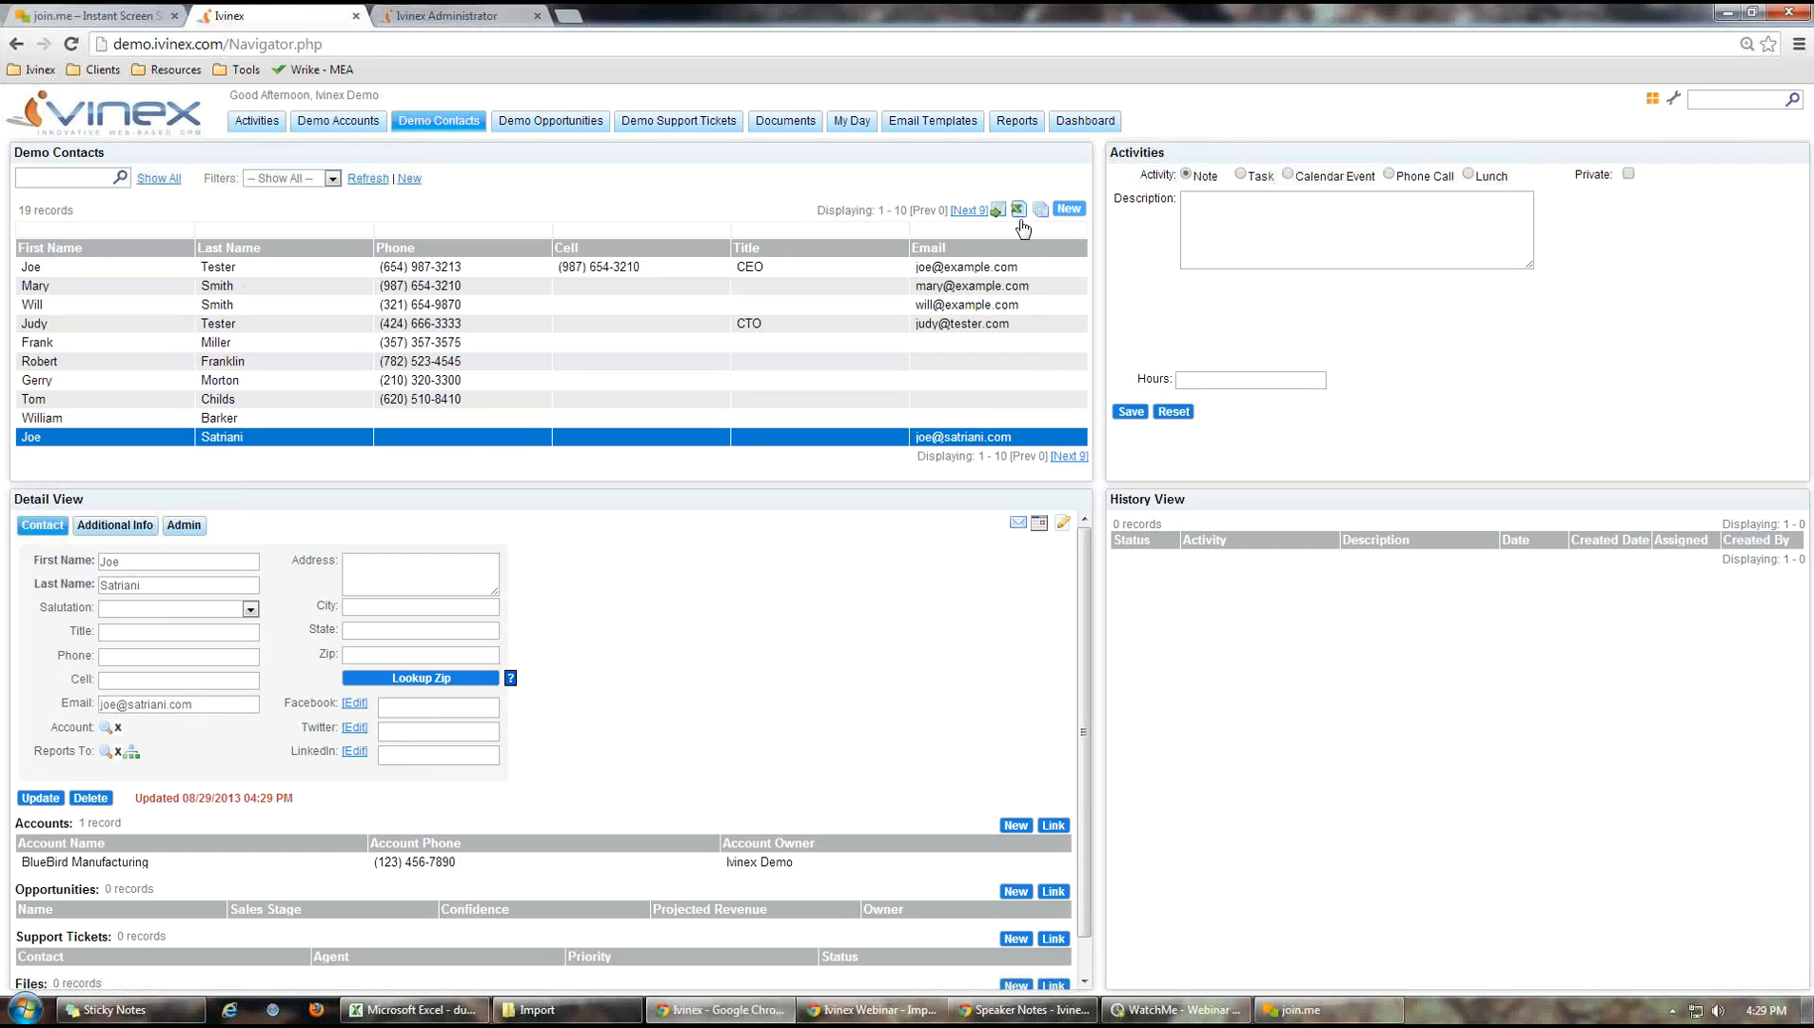
Open the BB King contact on the next page of the list, unlink its account, and save the record
click(966, 210)
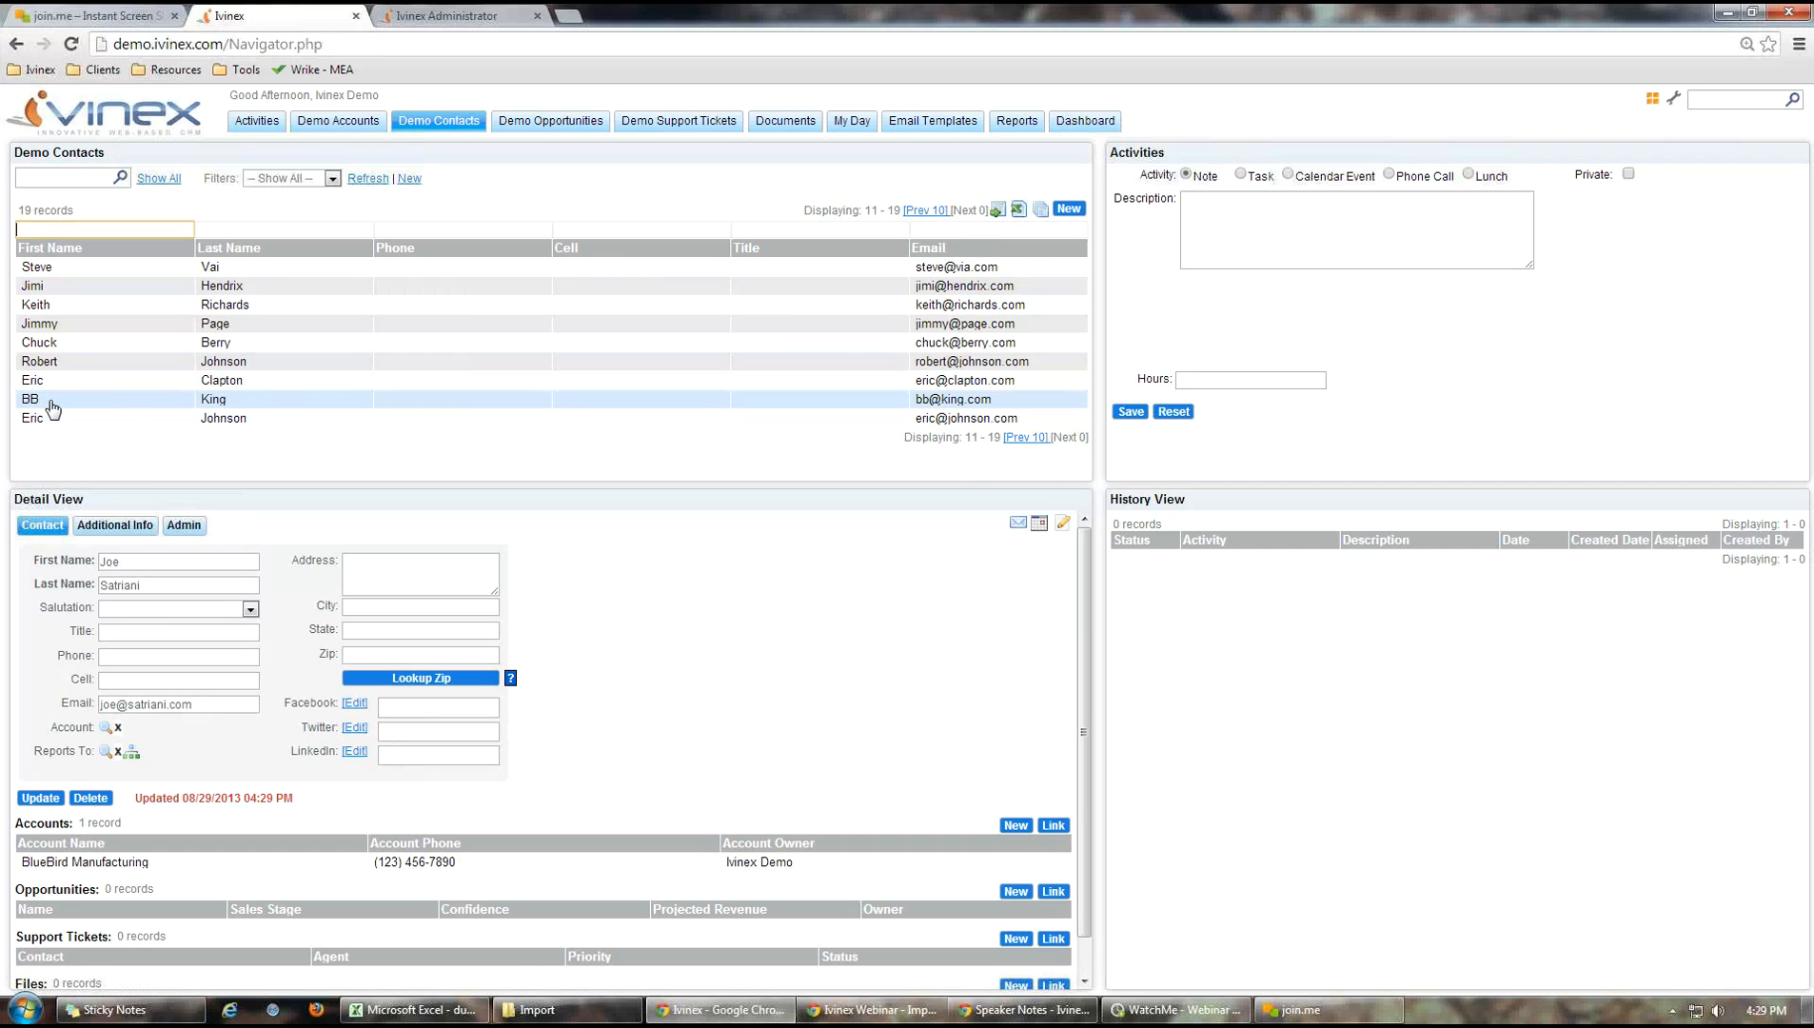
click(66, 400)
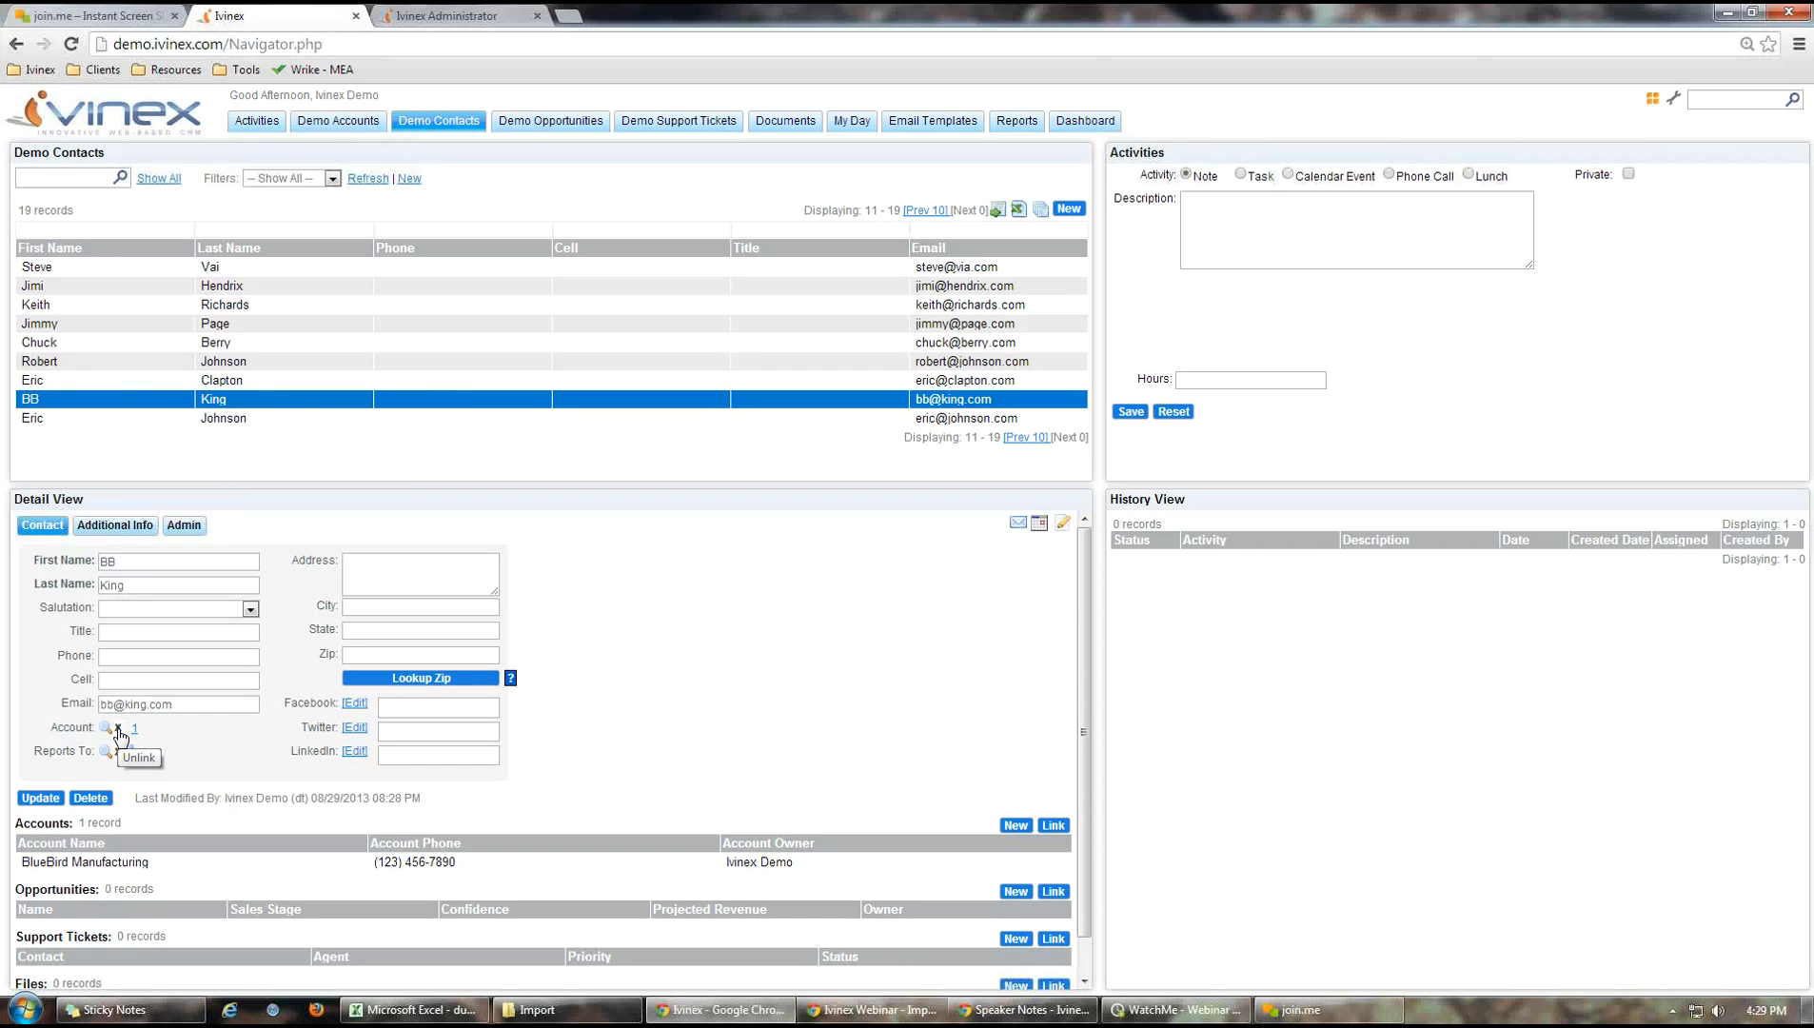
click(118, 728)
click(40, 798)
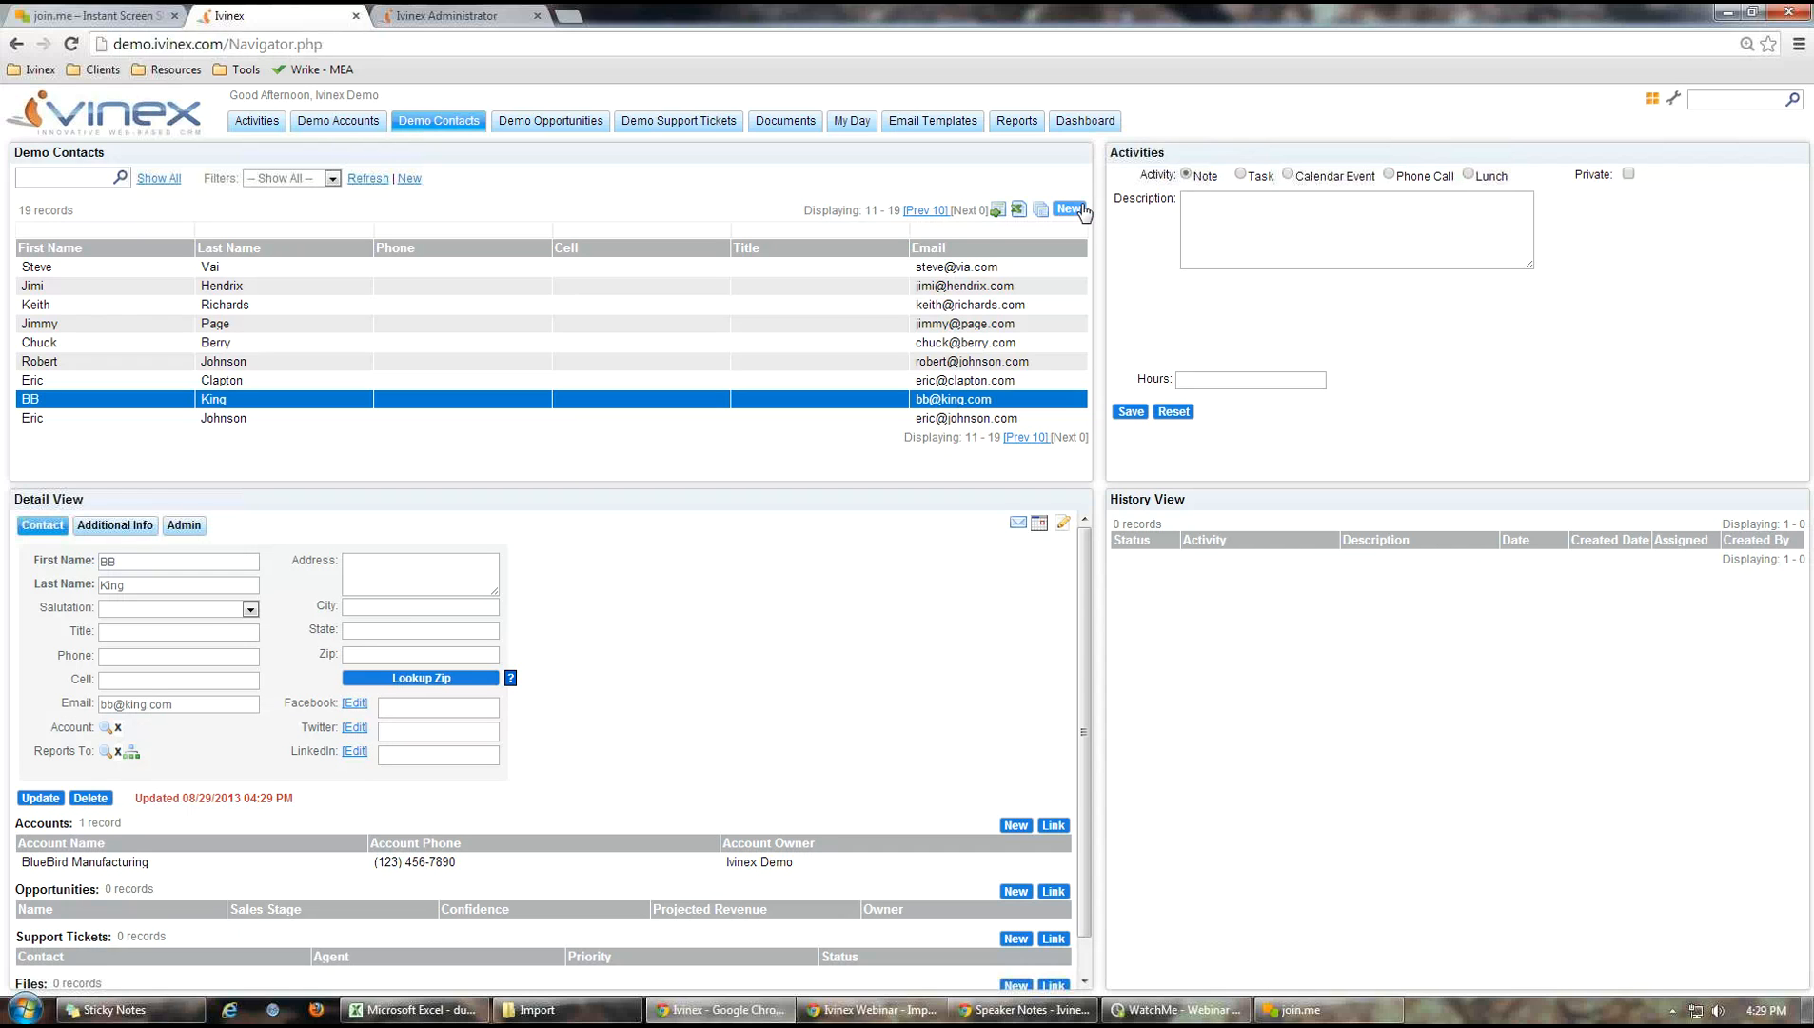
Reopen the Joe Satriani contact to check its Account field and related accounts
click(923, 210)
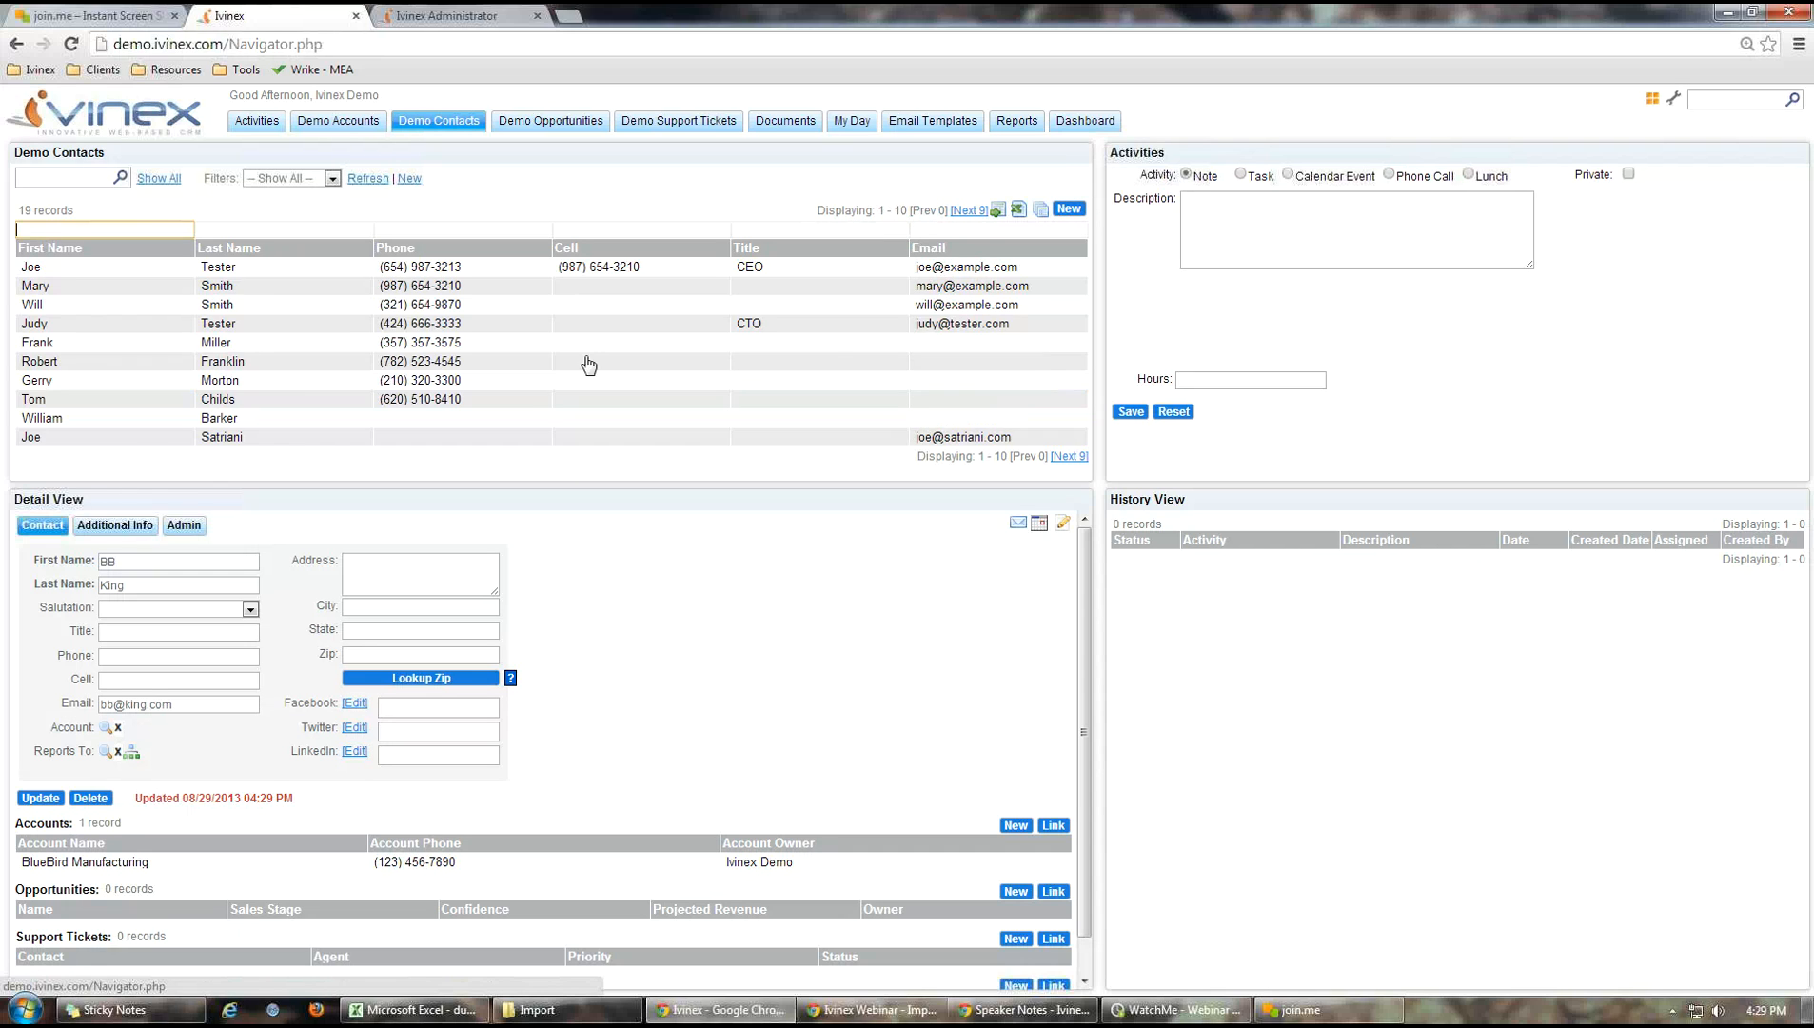
click(114, 440)
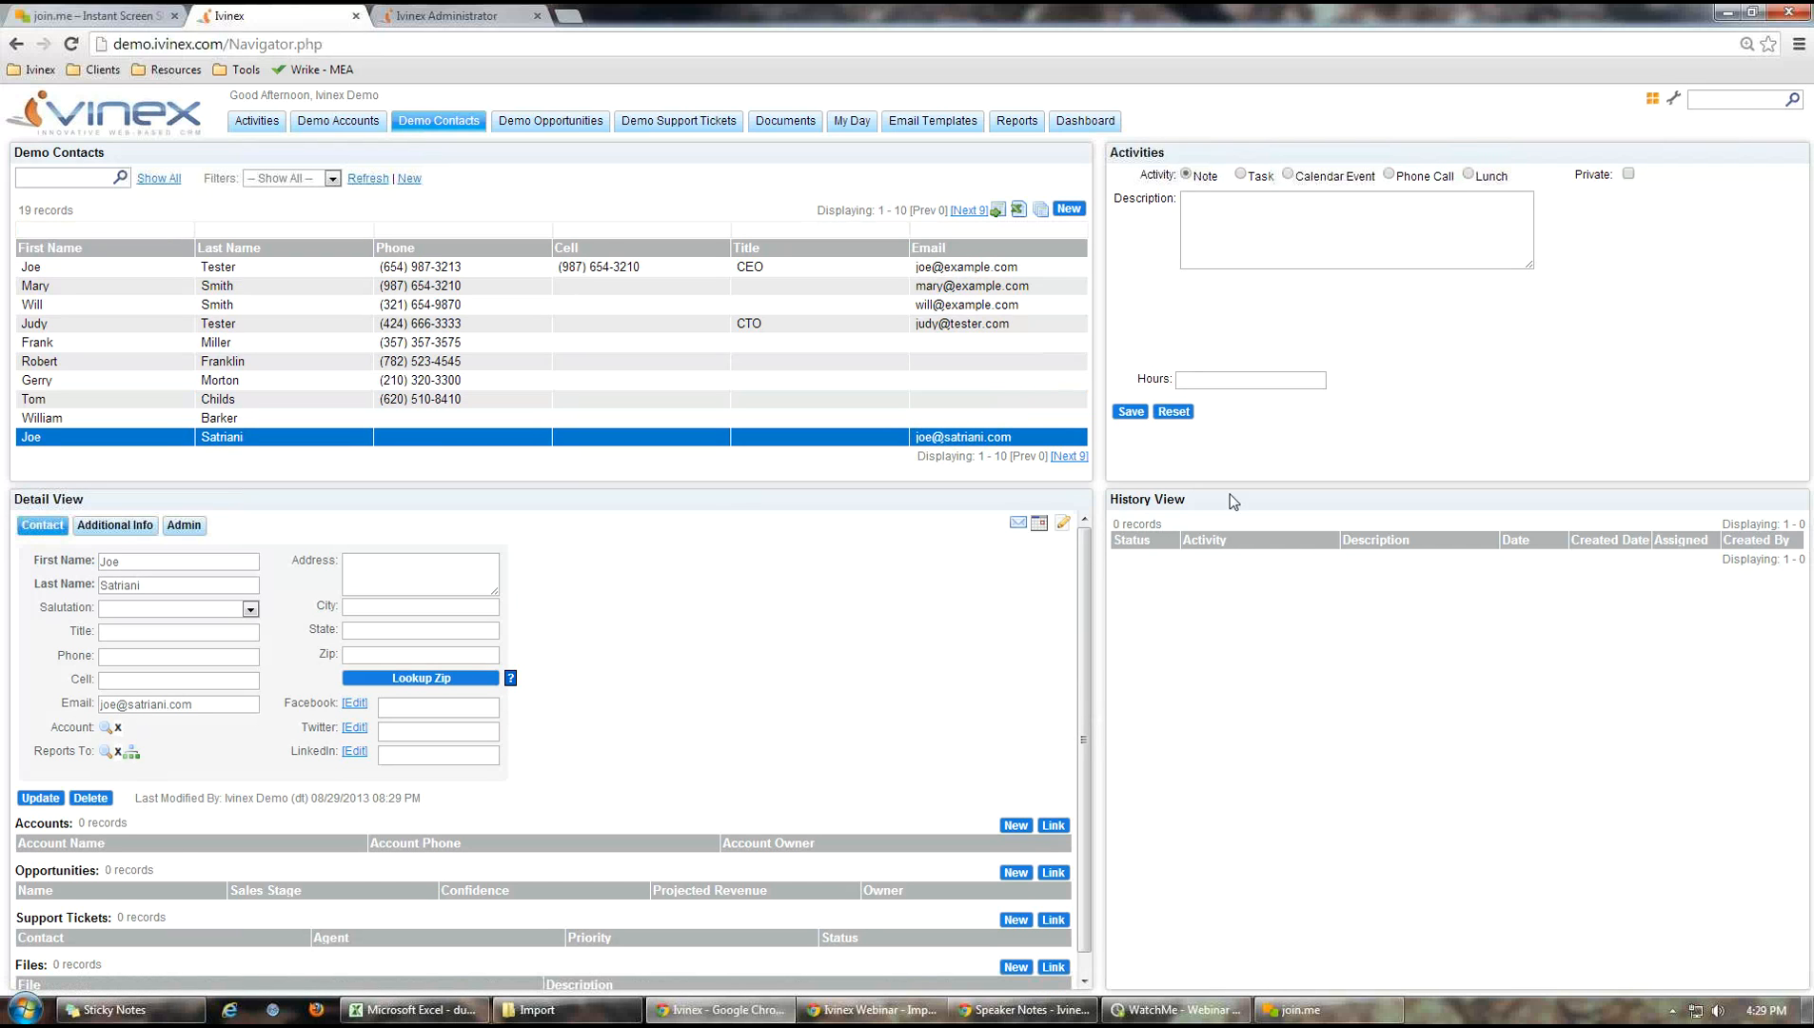
Review the account_id column in dup-merge-addnotfound-new-link1.csv and the Linking on Import slide, and return to the Demo Contacts list
drag(1813, 106, 832, 128)
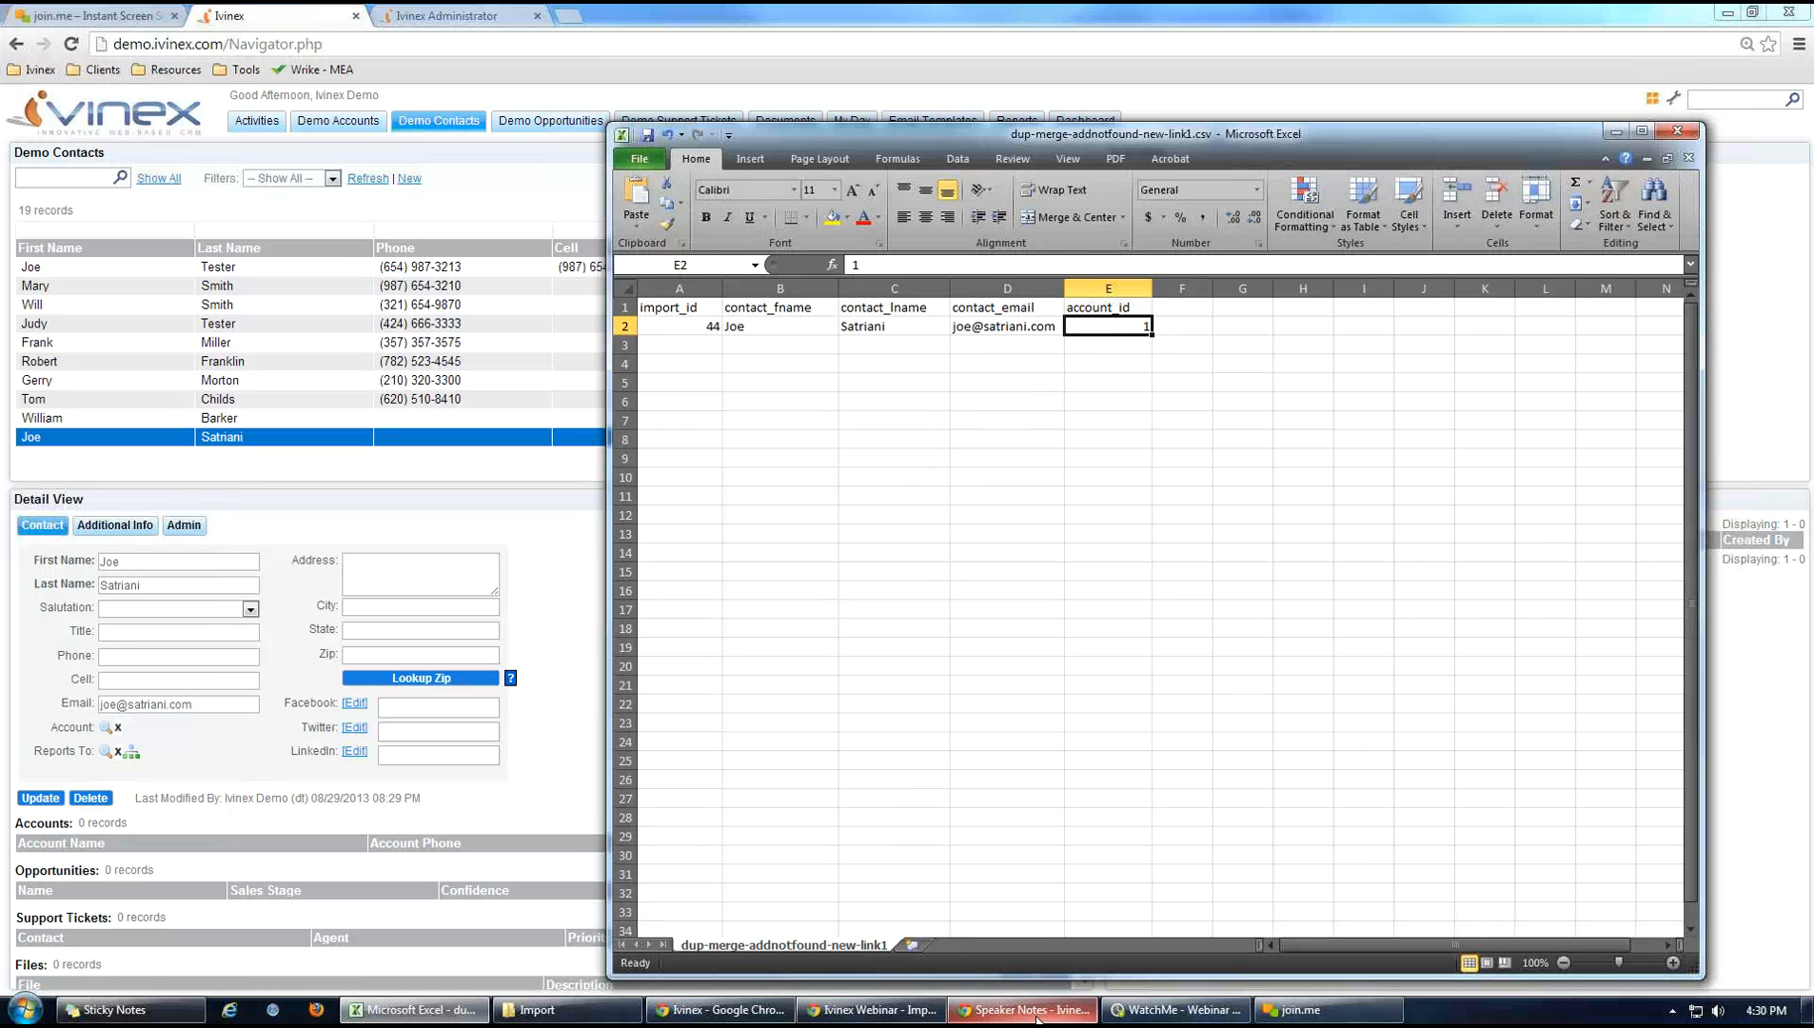
click(871, 1012)
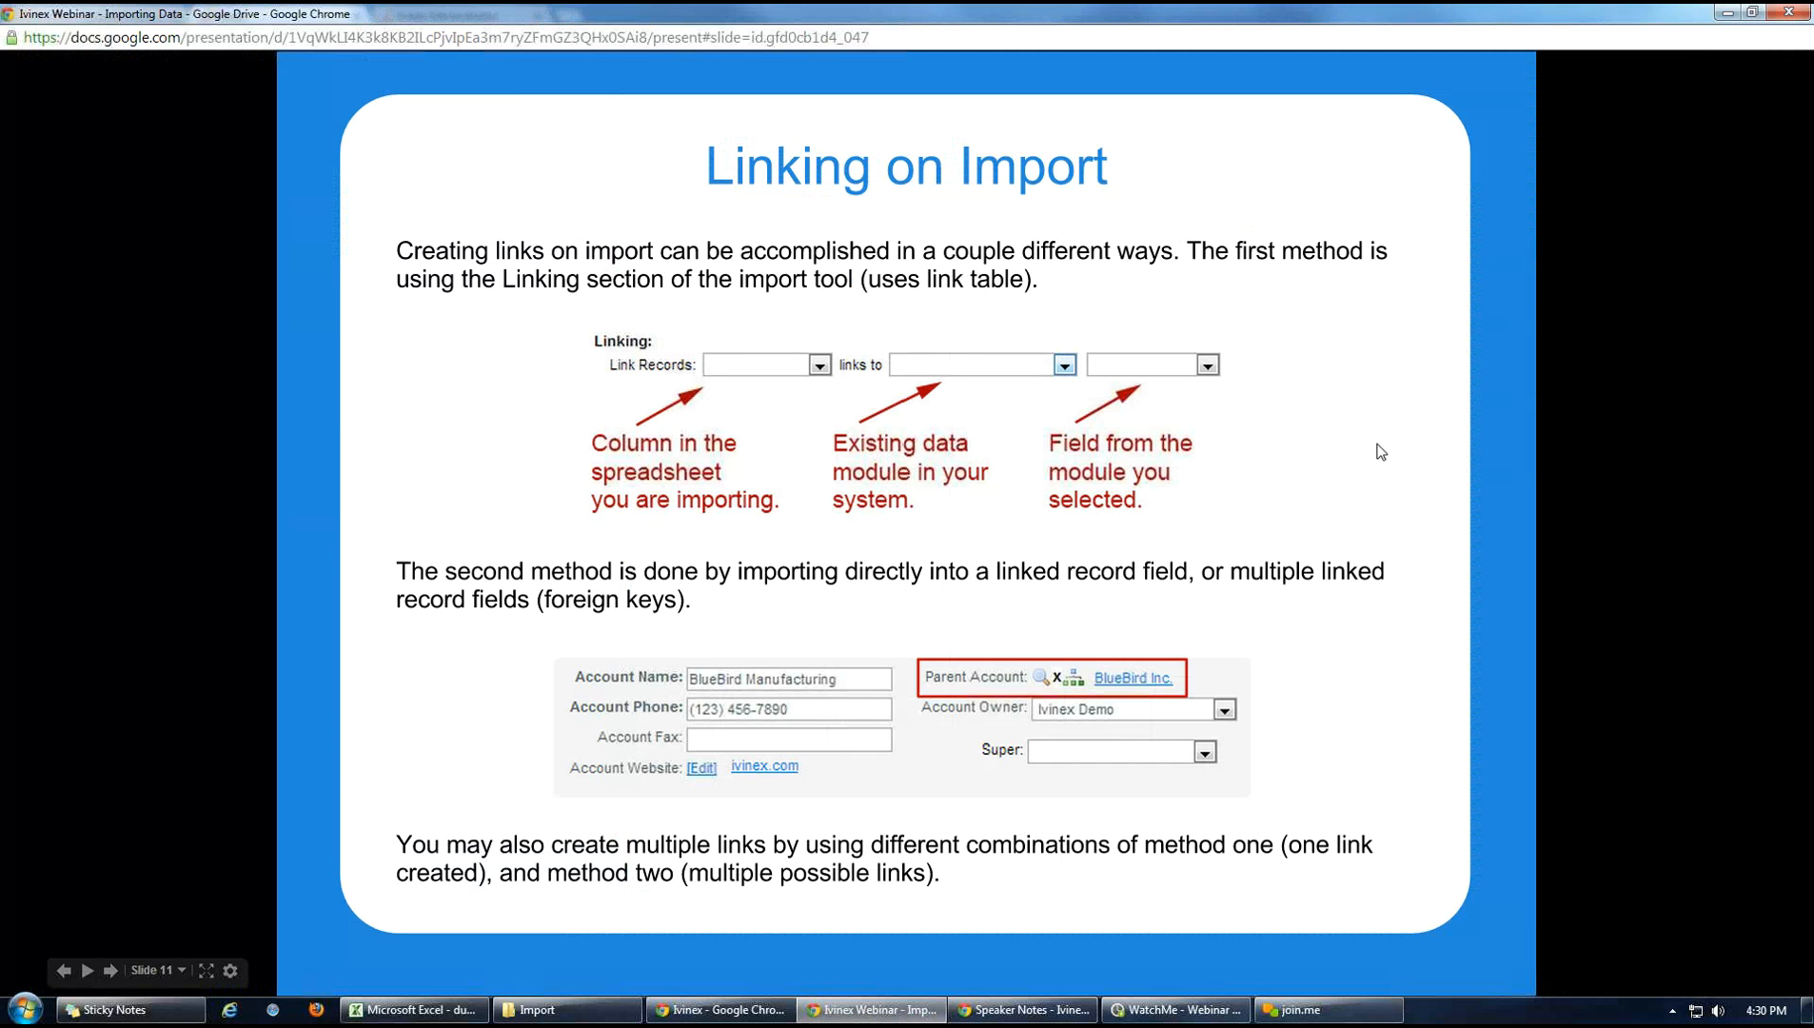
click(702, 1011)
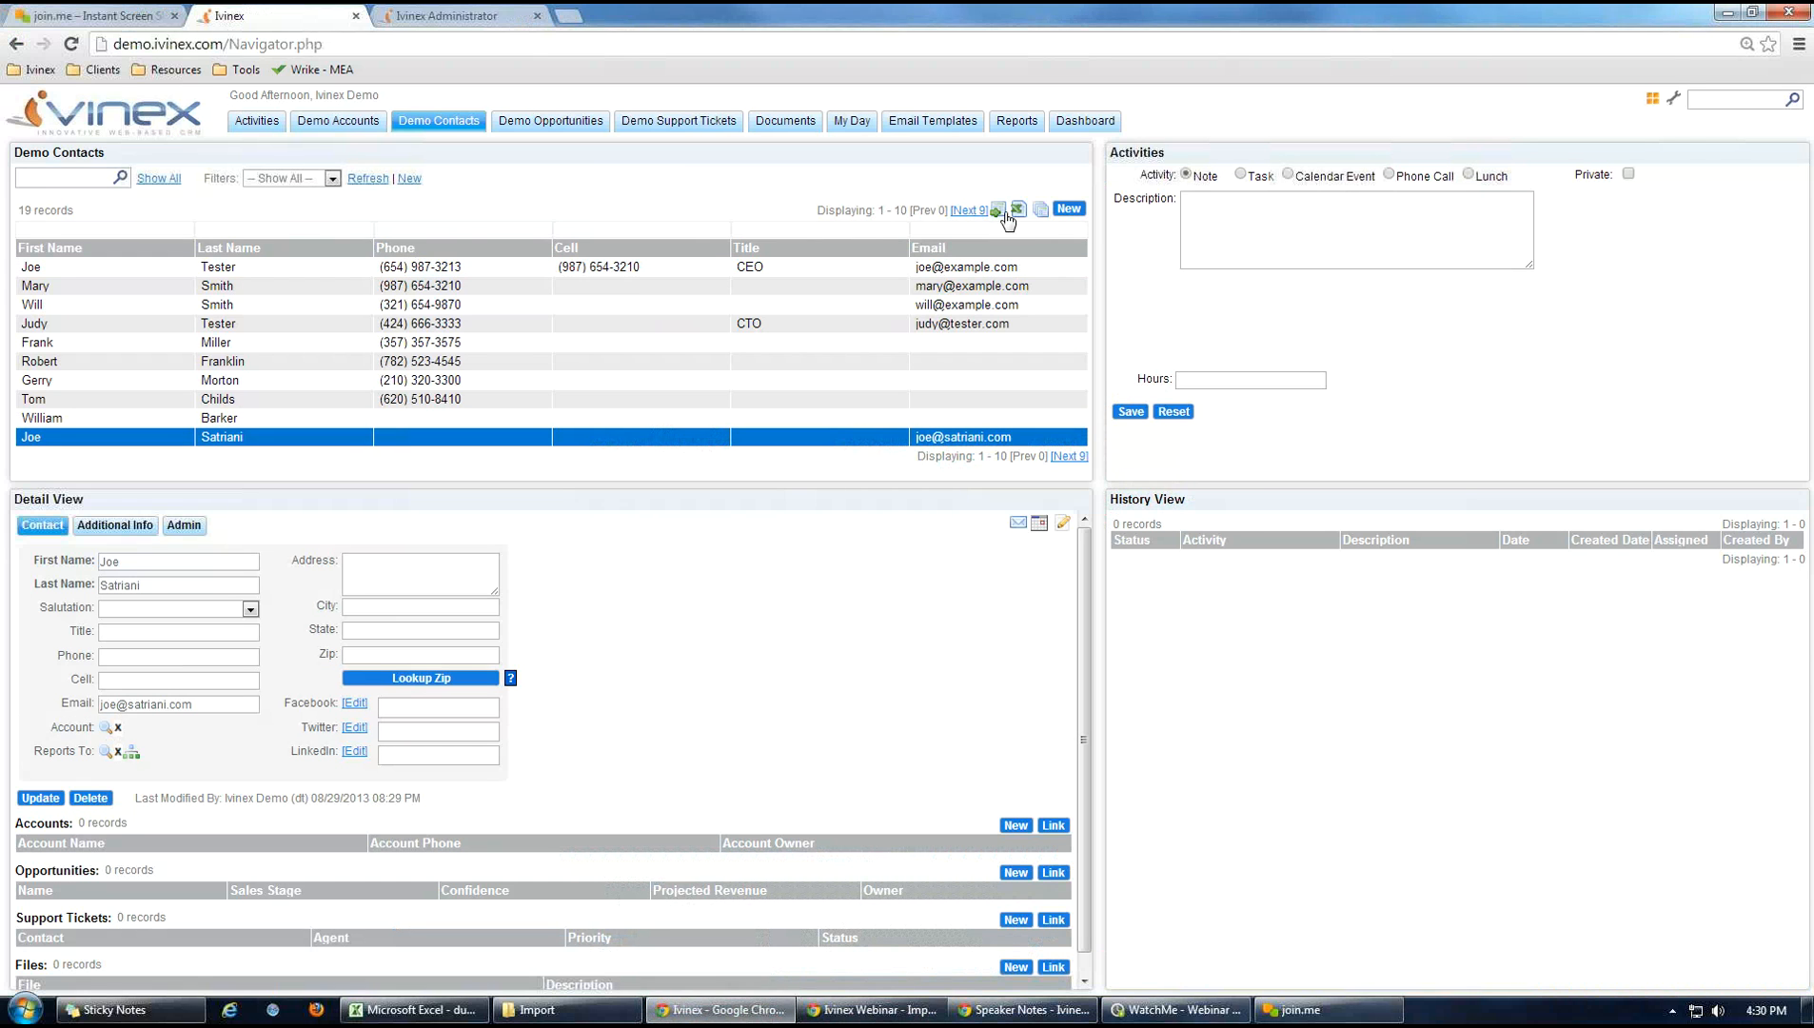
Start a Demo Contacts import with dup-merge-addnotfound-new-link1.csv as the data file and advance to the field mapping
click(999, 211)
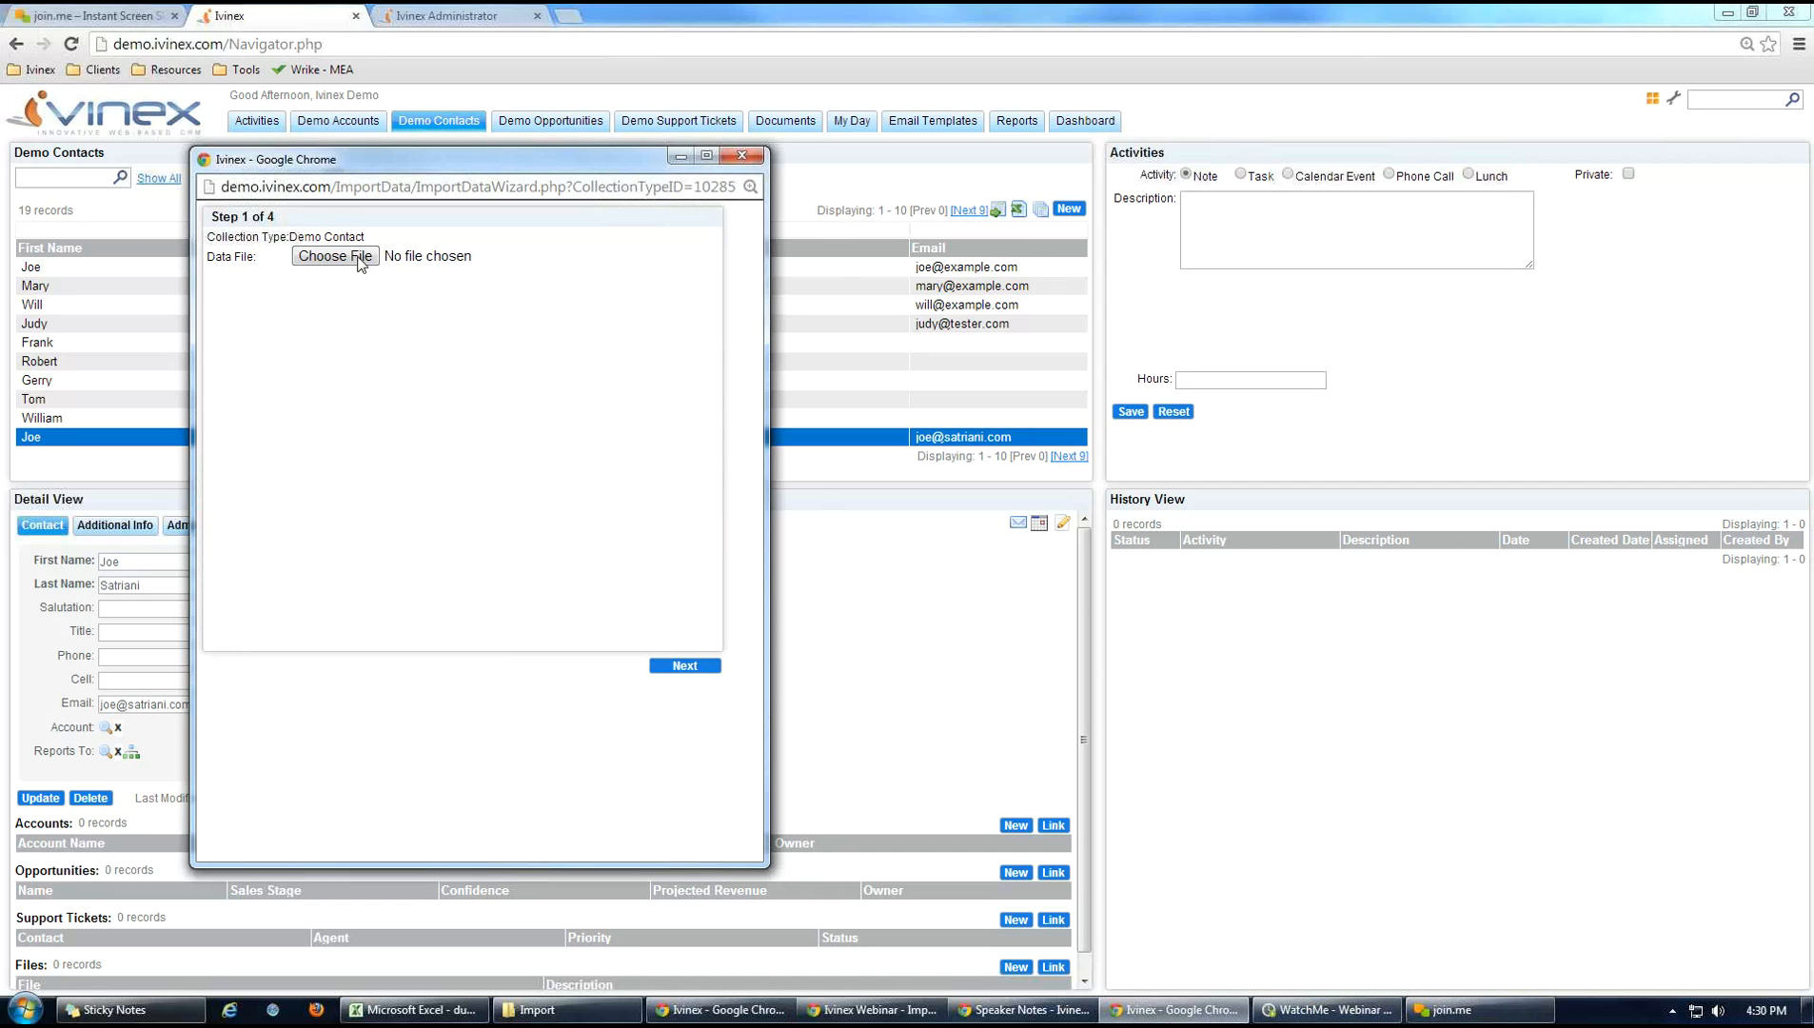
double_click(539, 321)
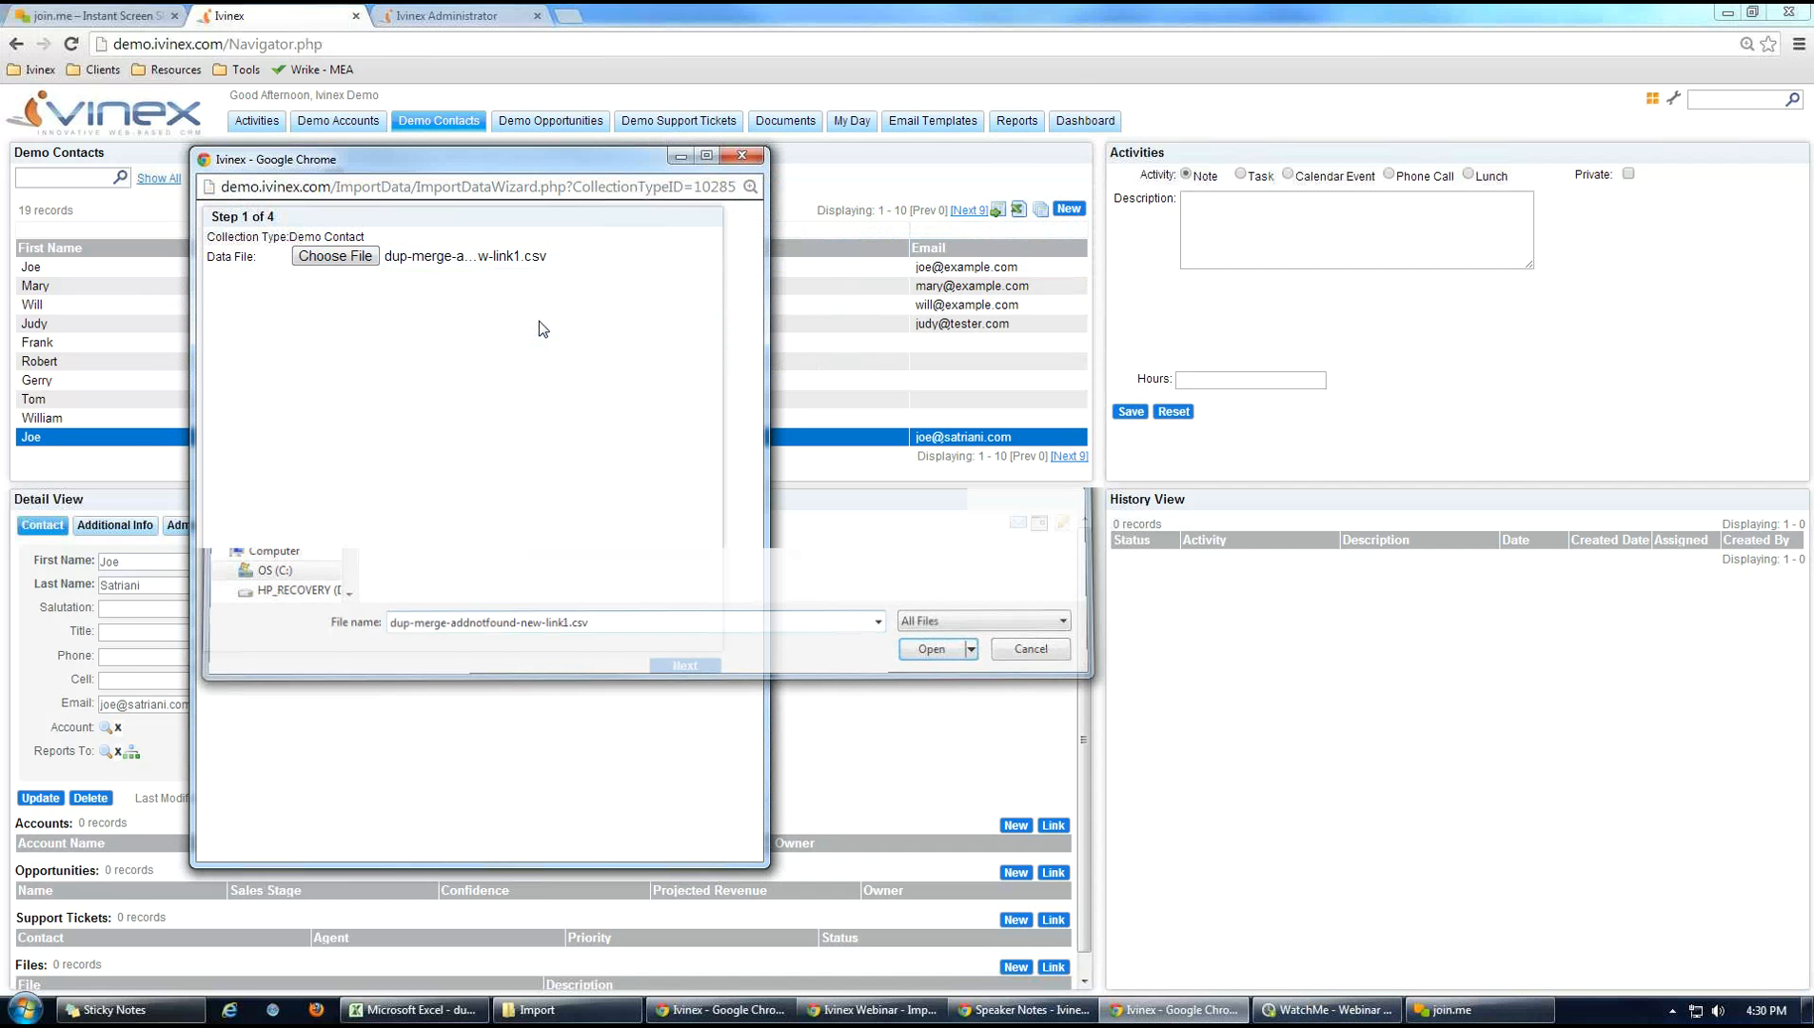
click(685, 665)
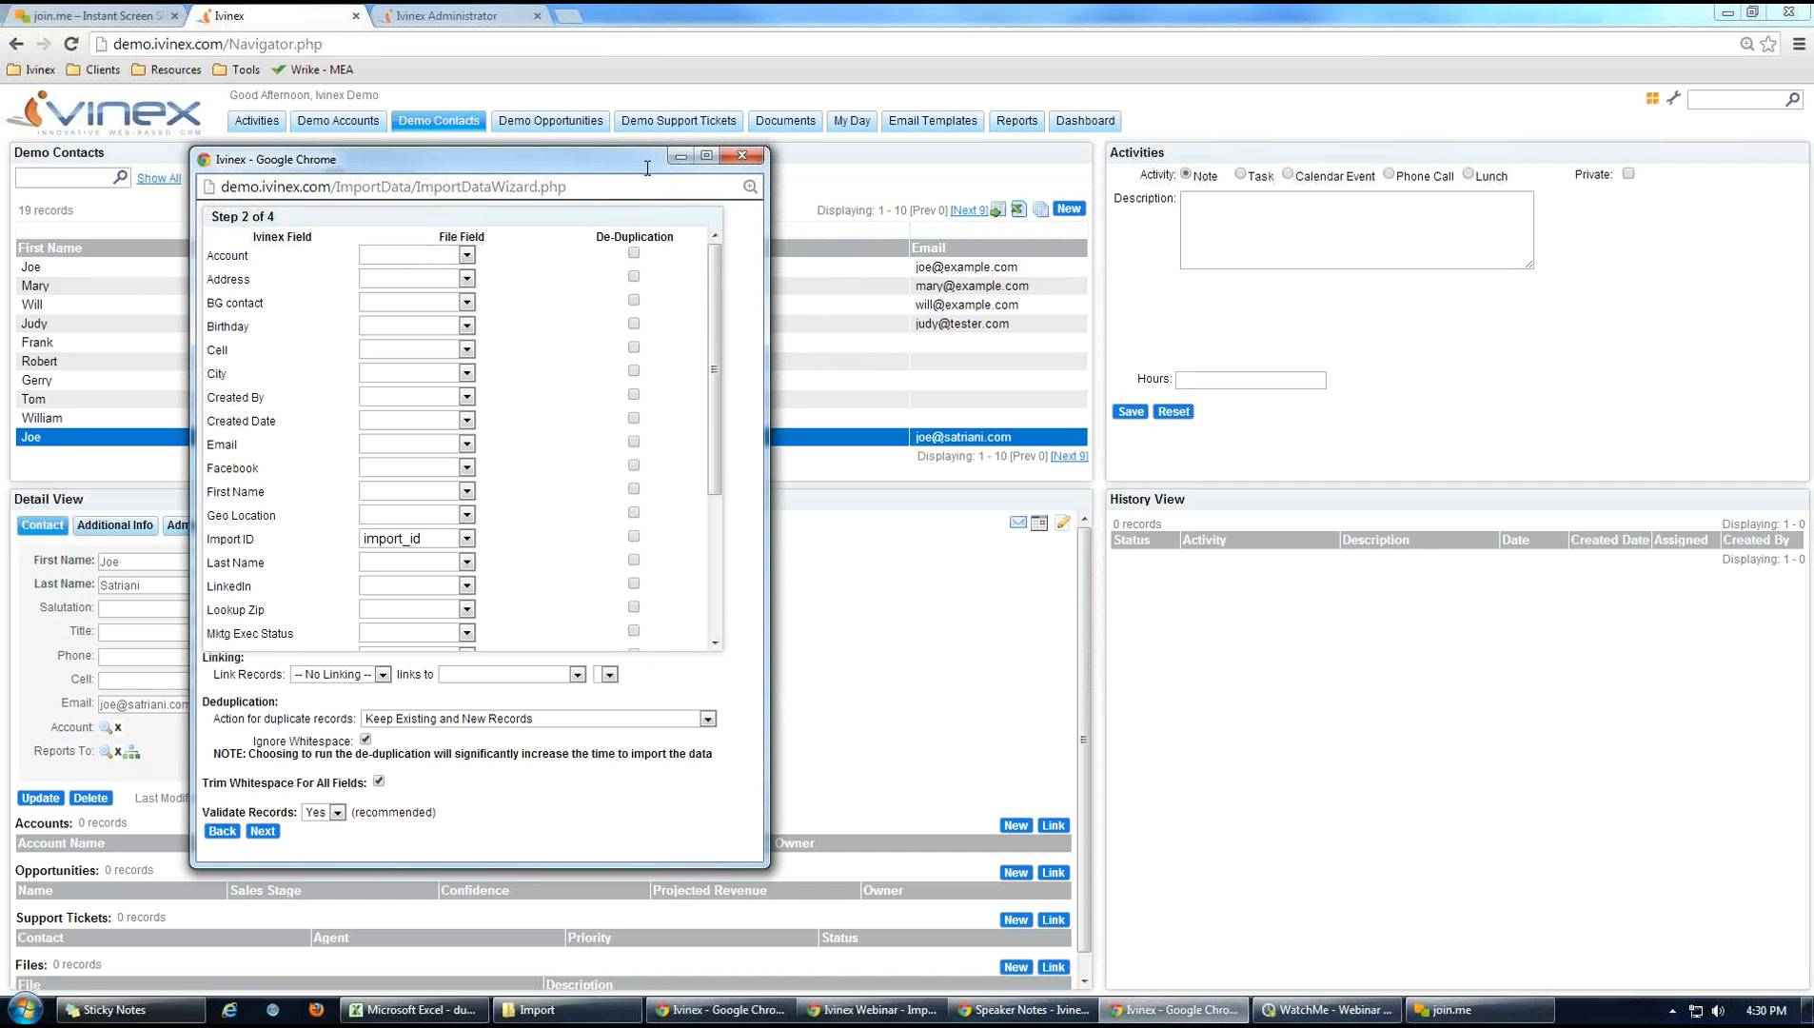
drag(652, 166, 1126, 153)
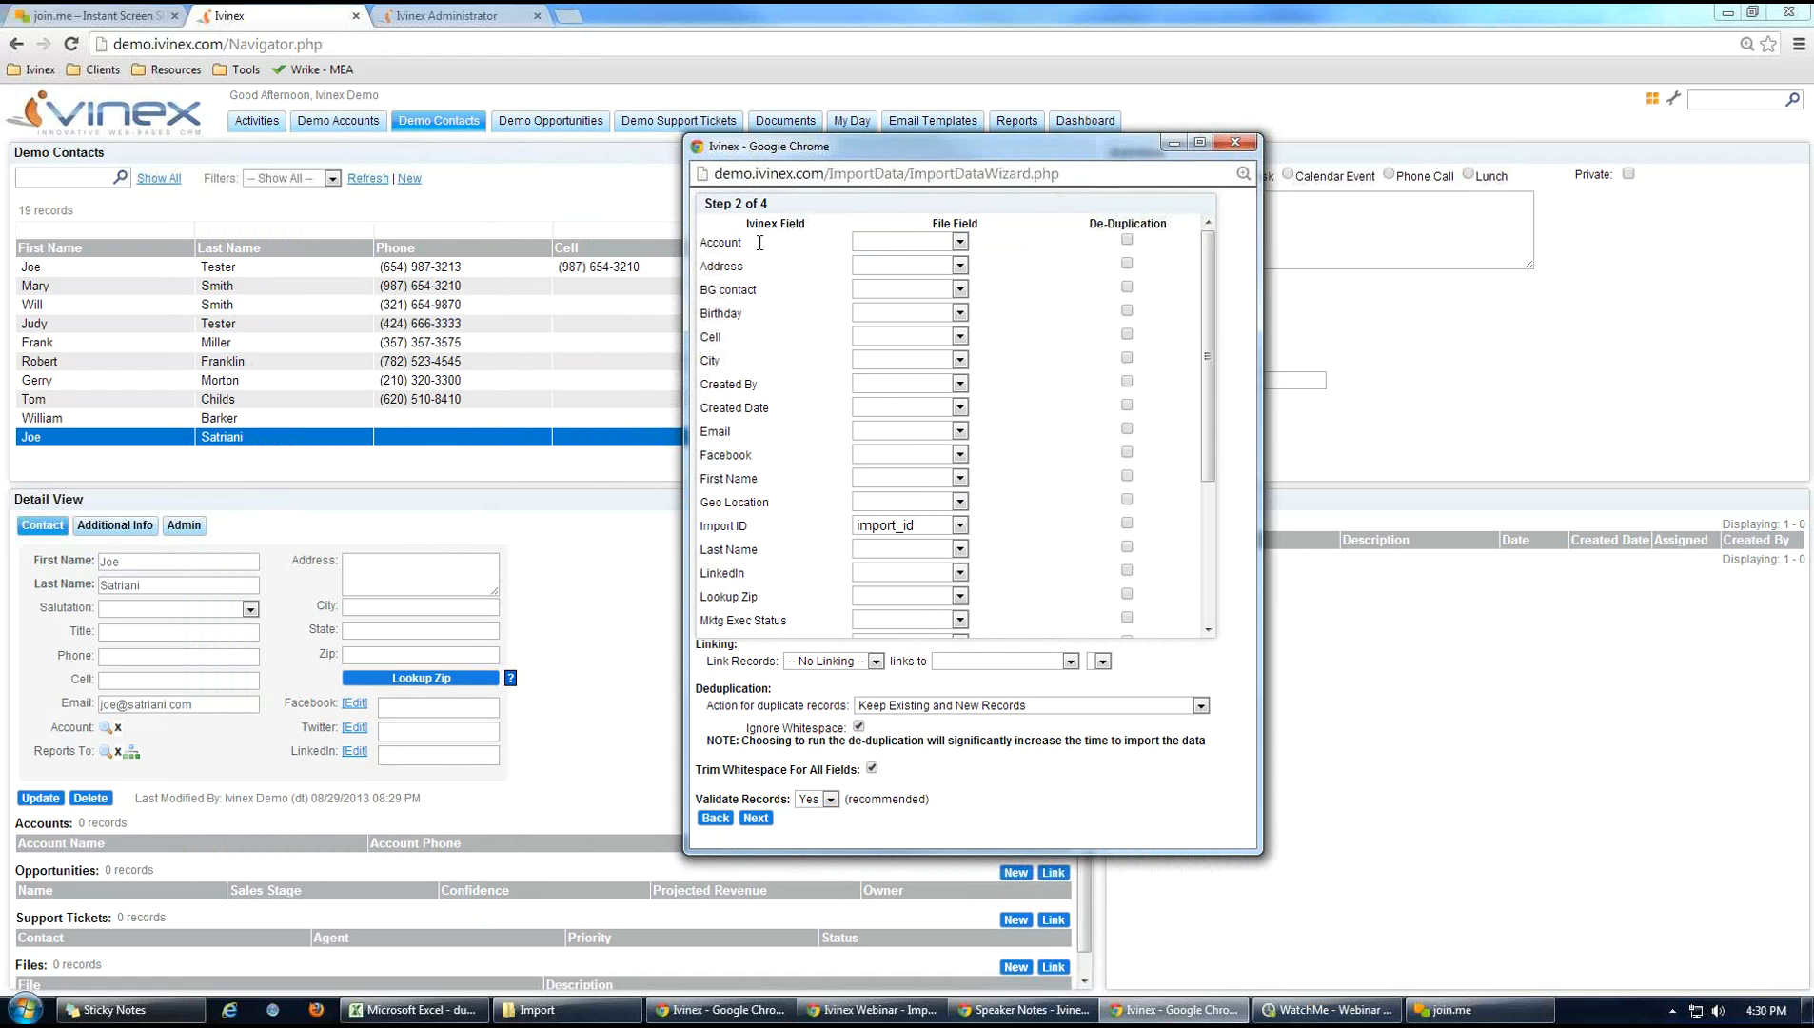
Map Account to account_id, First Name to contact_fname, Last Name to contact_lname and Email to contact_email, and enable de-duplication on Import ID
click(961, 243)
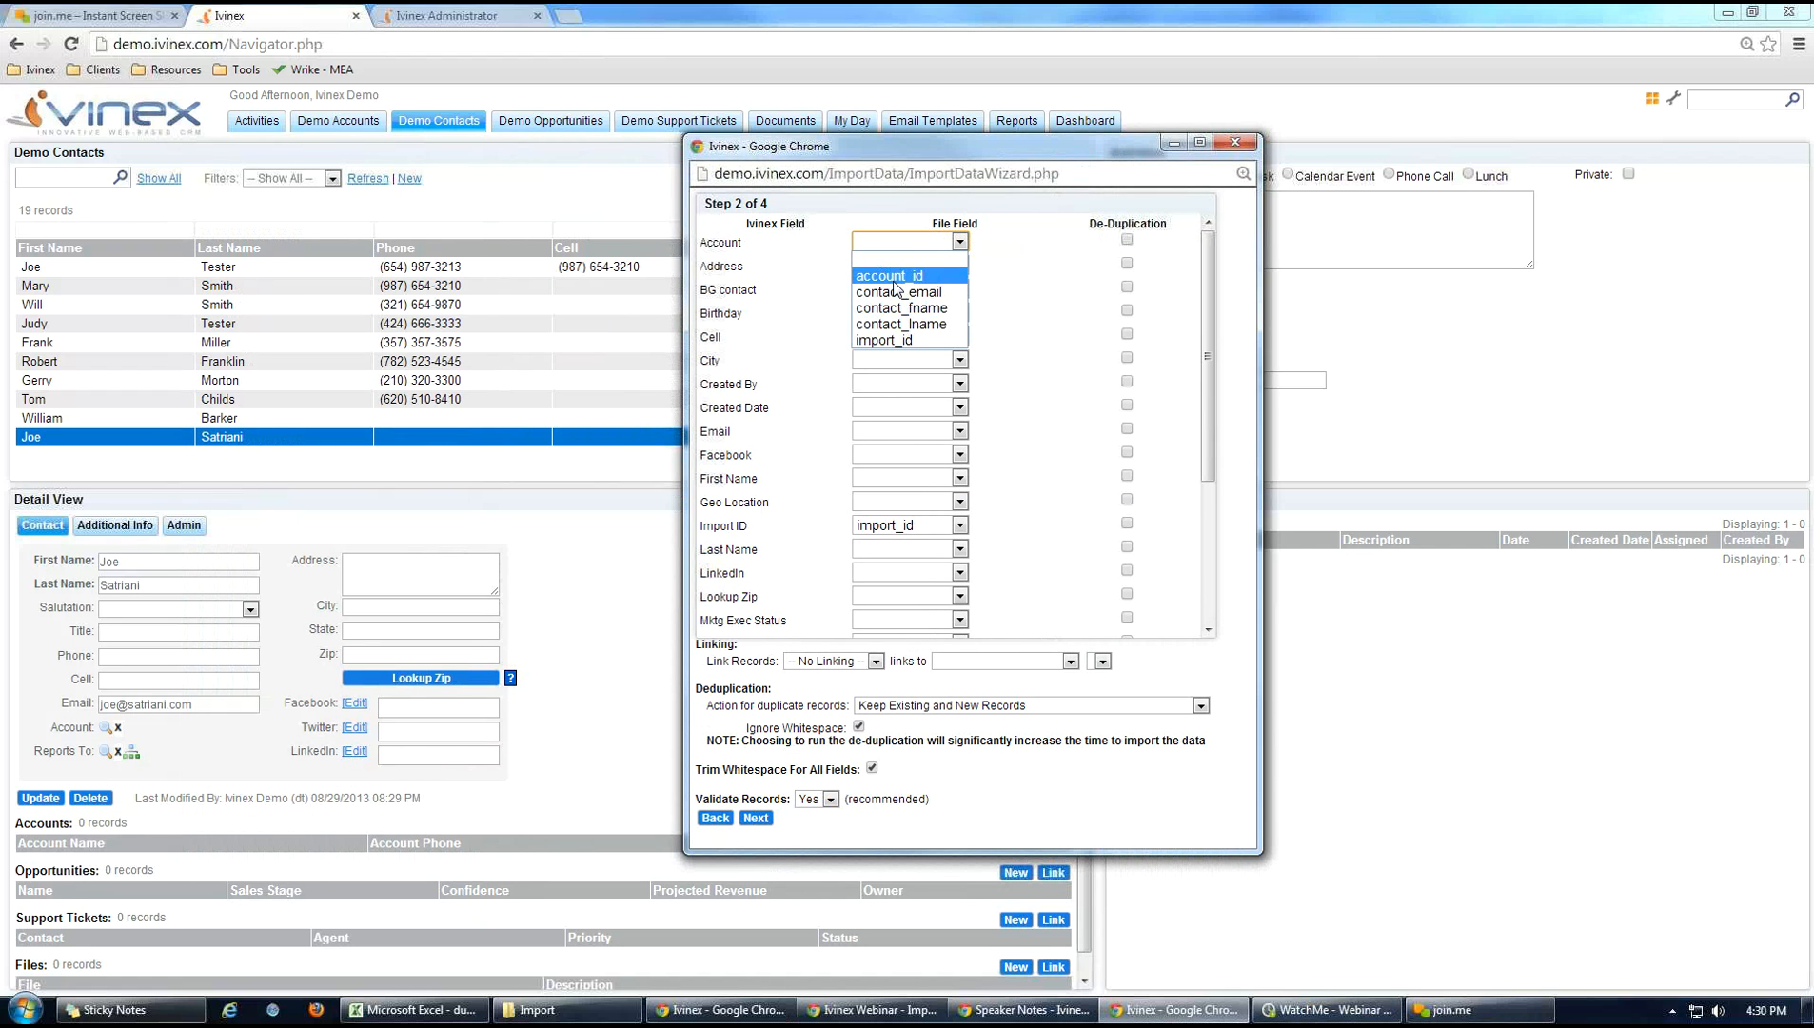
drag(1202, 334, 1202, 394)
click(961, 377)
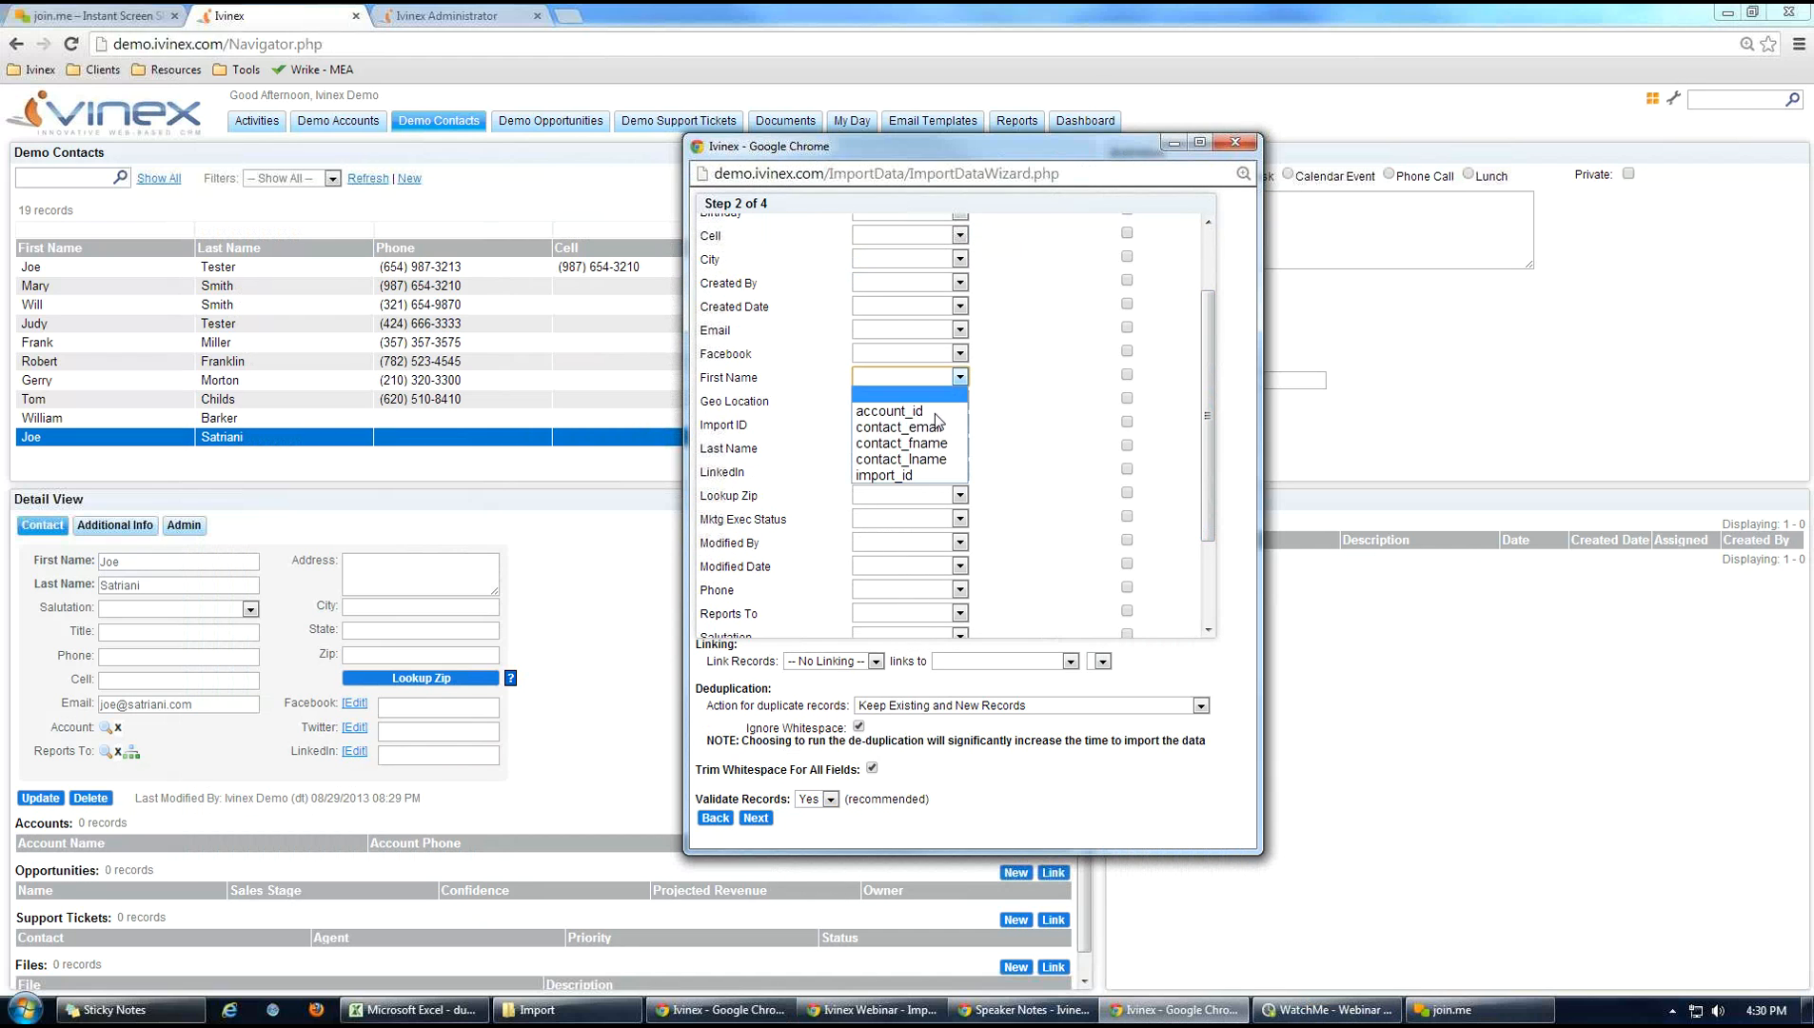
click(937, 437)
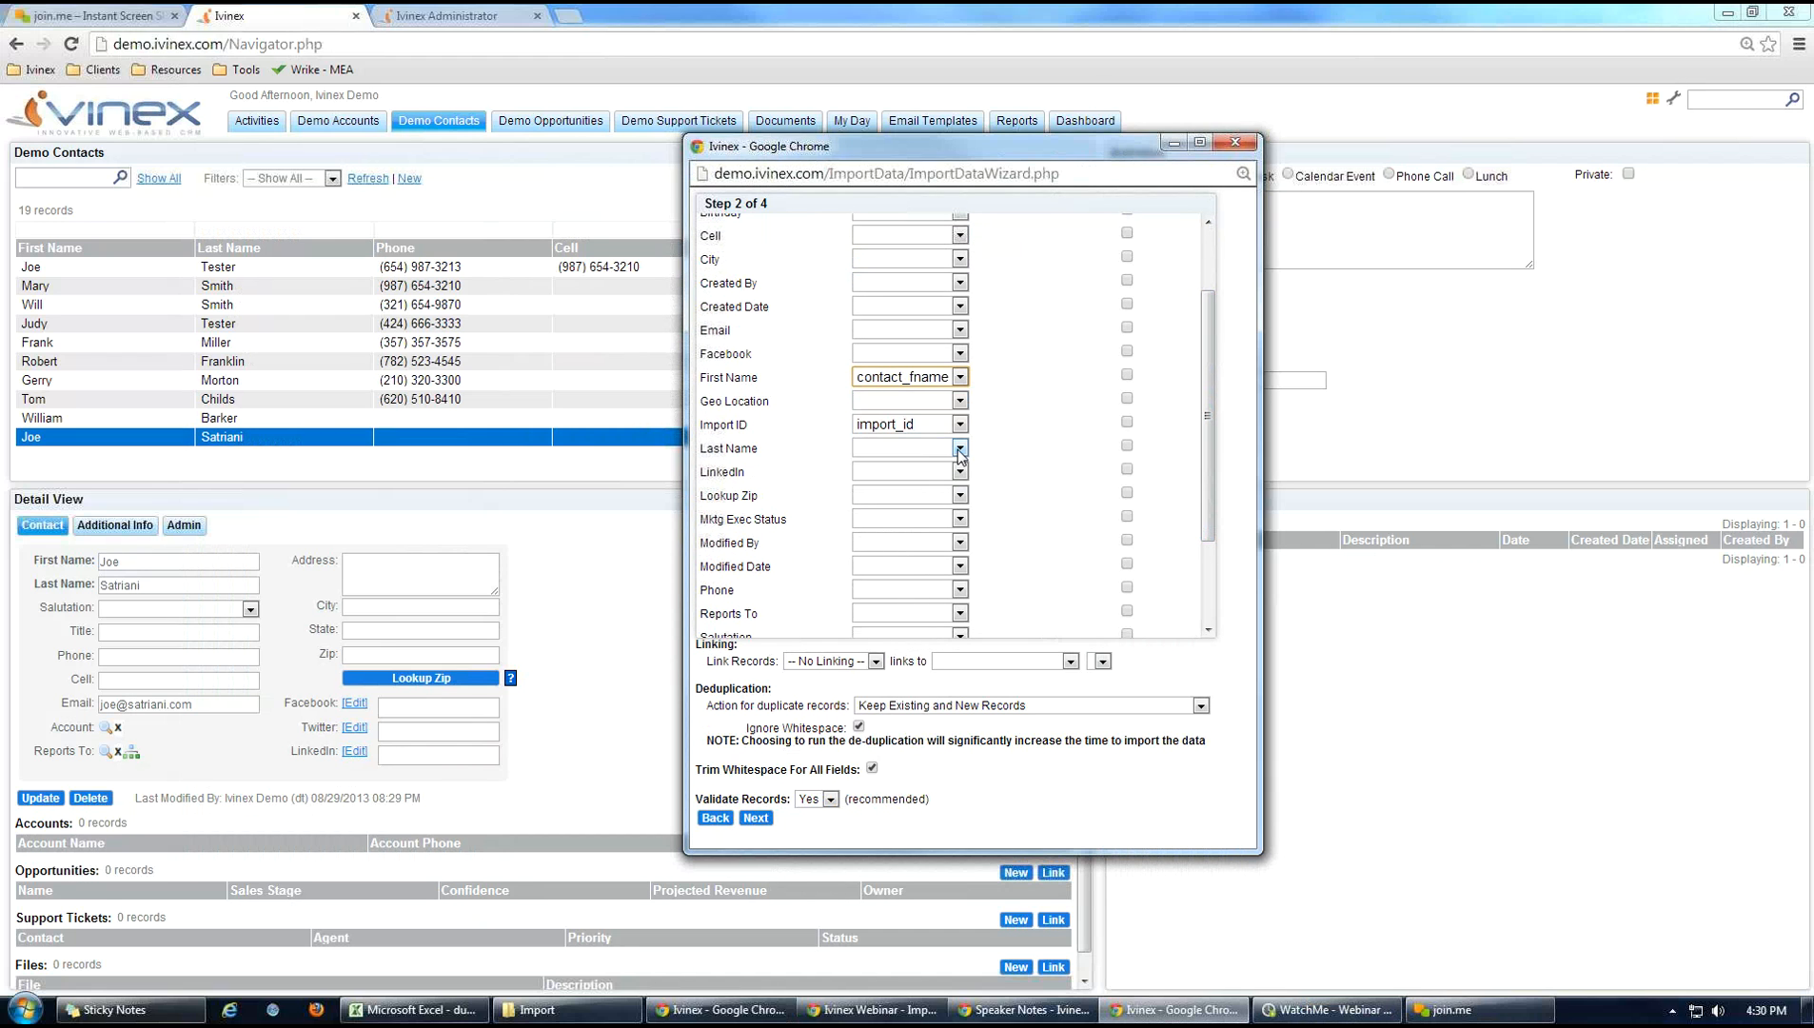
click(960, 448)
click(913, 525)
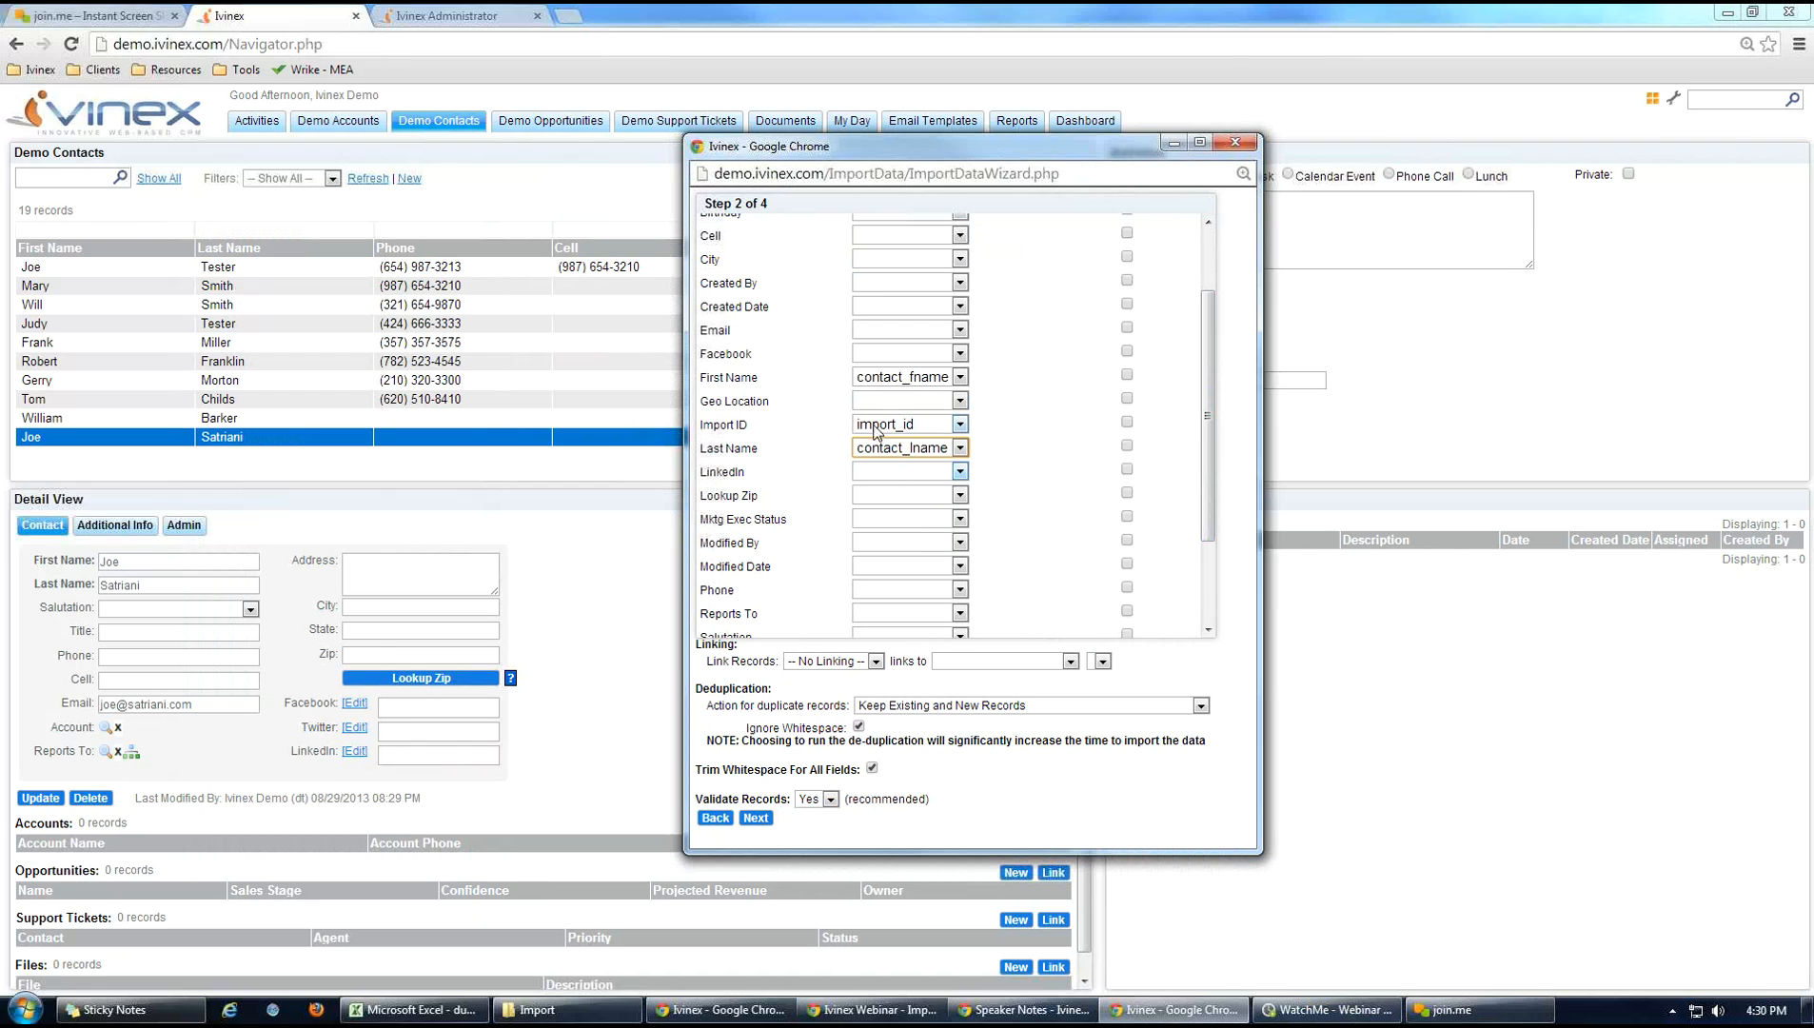
click(1127, 423)
click(960, 330)
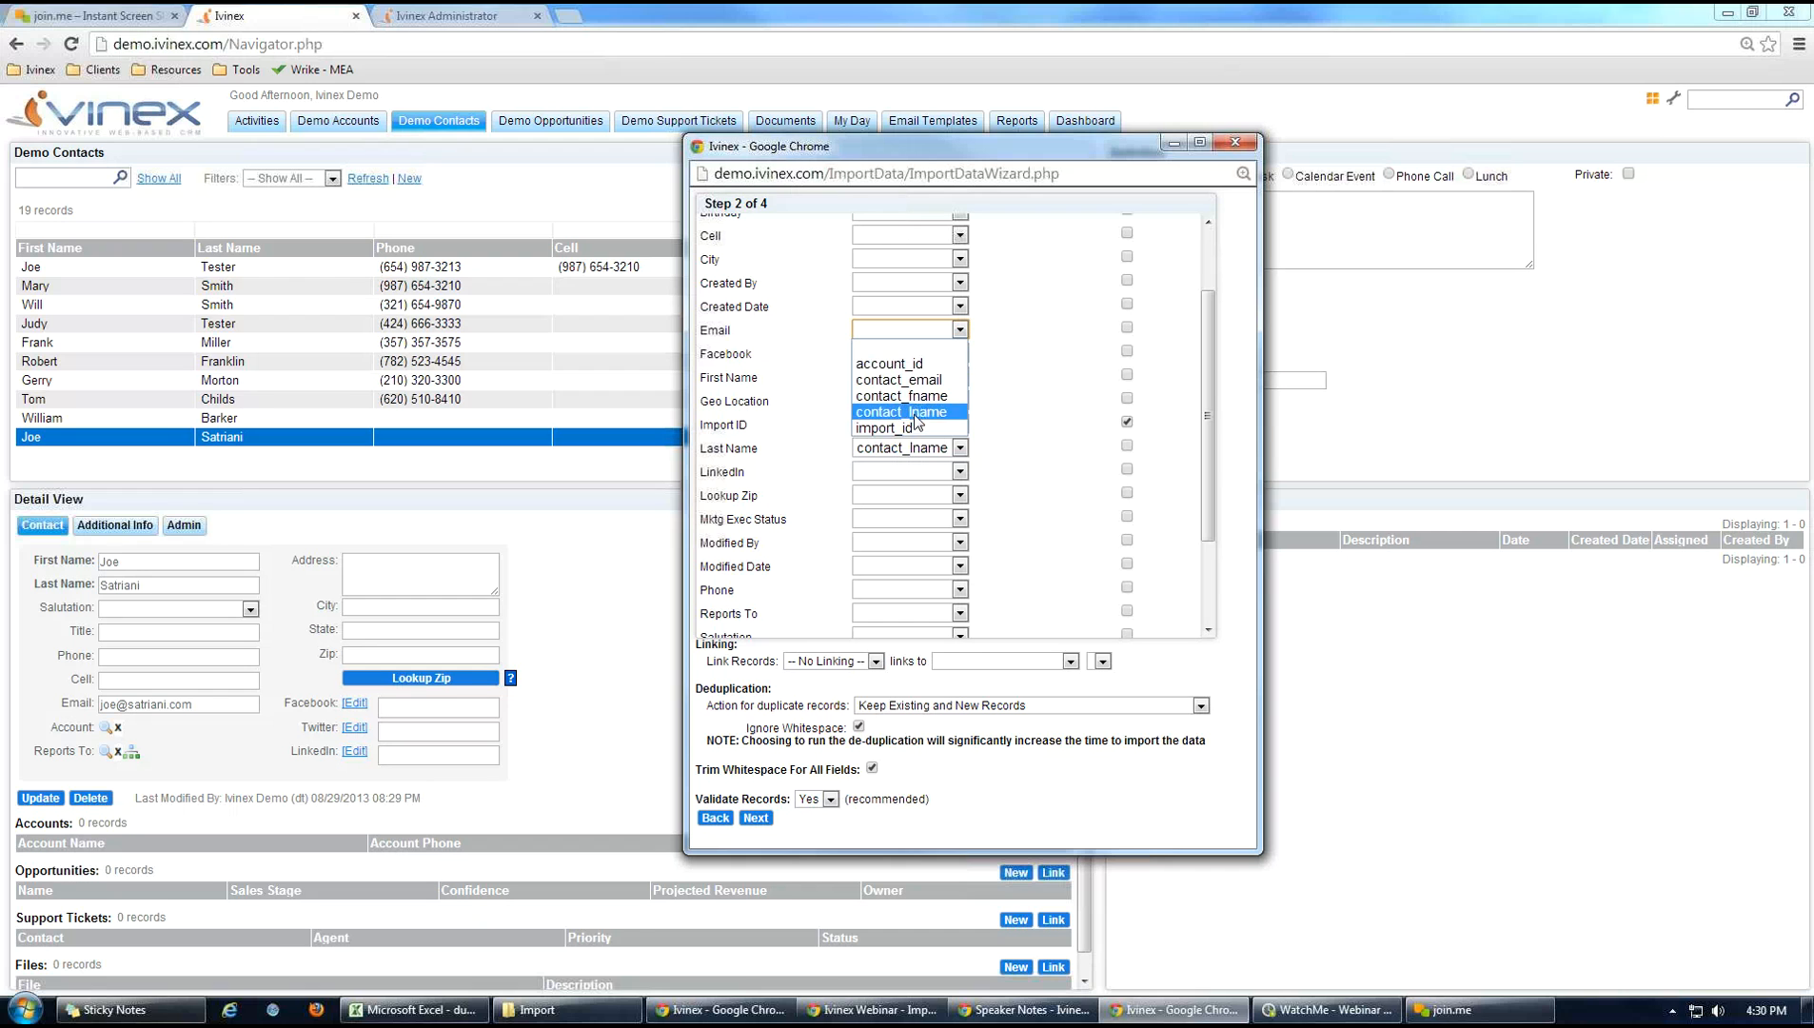
click(904, 380)
Set the action for duplicate records to Update only if exists (preference to New Record)
drag(1207, 422, 1233, 527)
click(1202, 706)
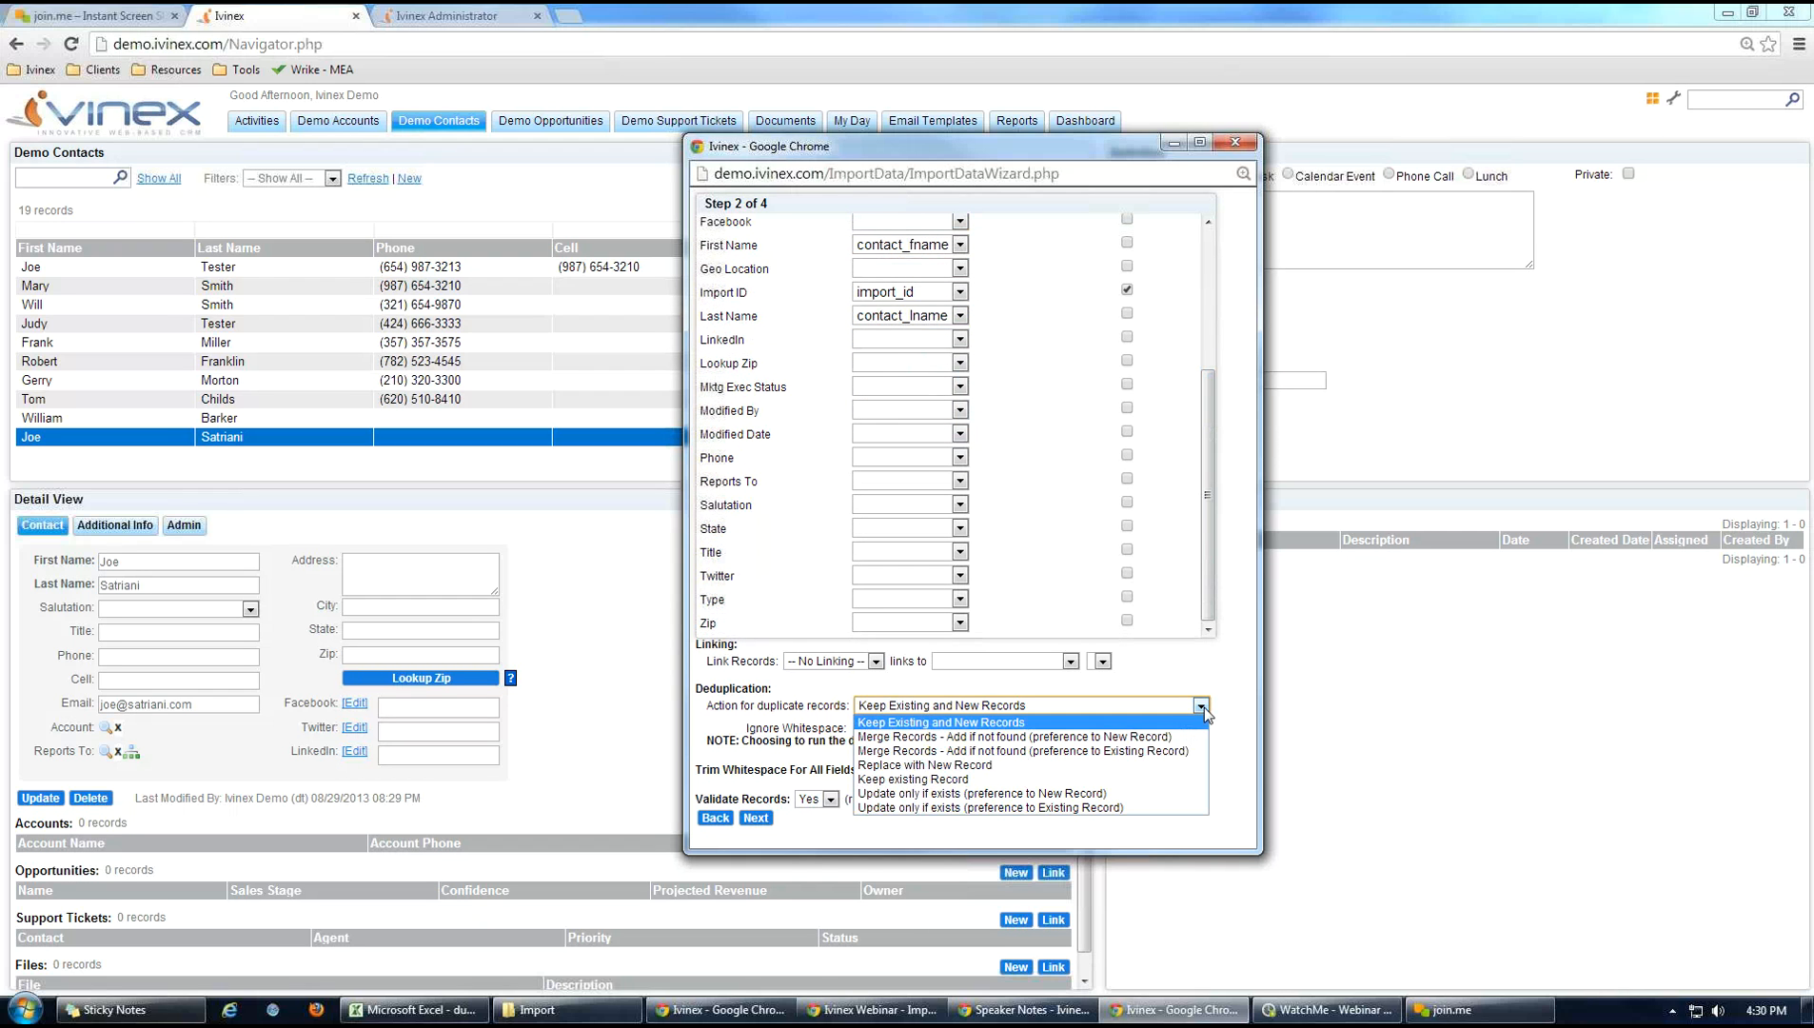
click(981, 793)
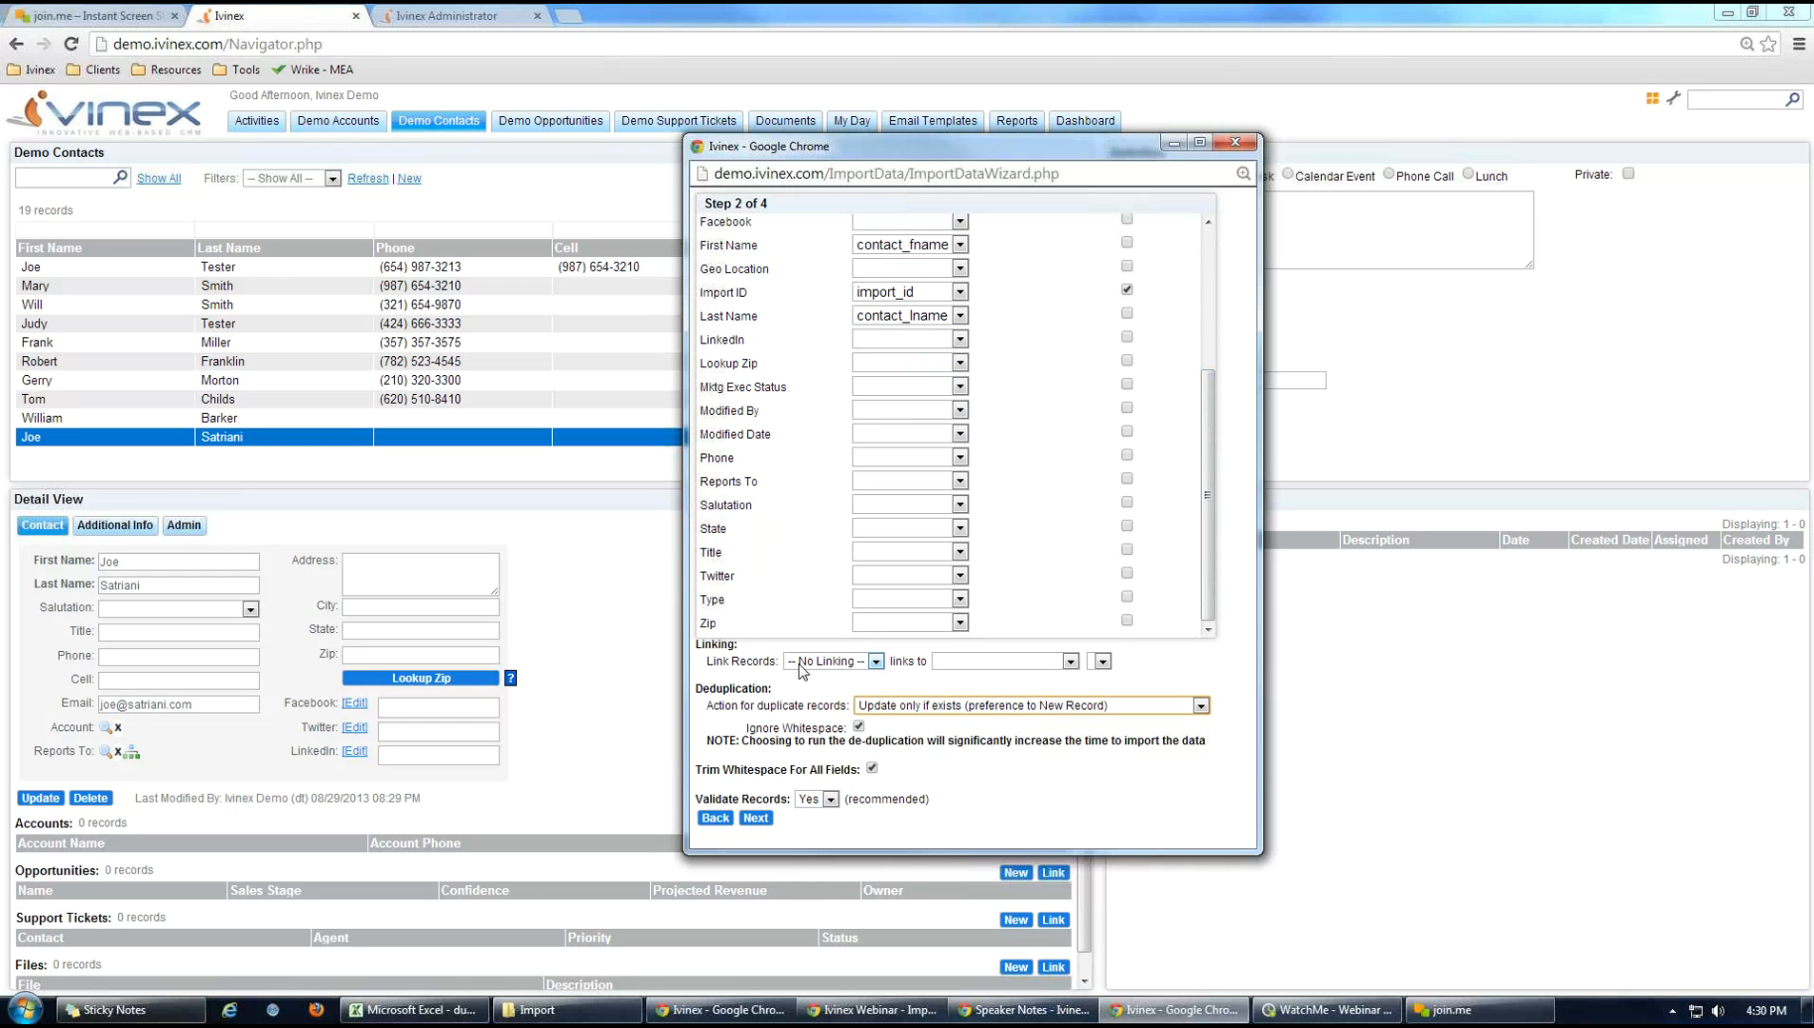
Link the account_id column to the Demo Account module by its Import ID field
click(875, 662)
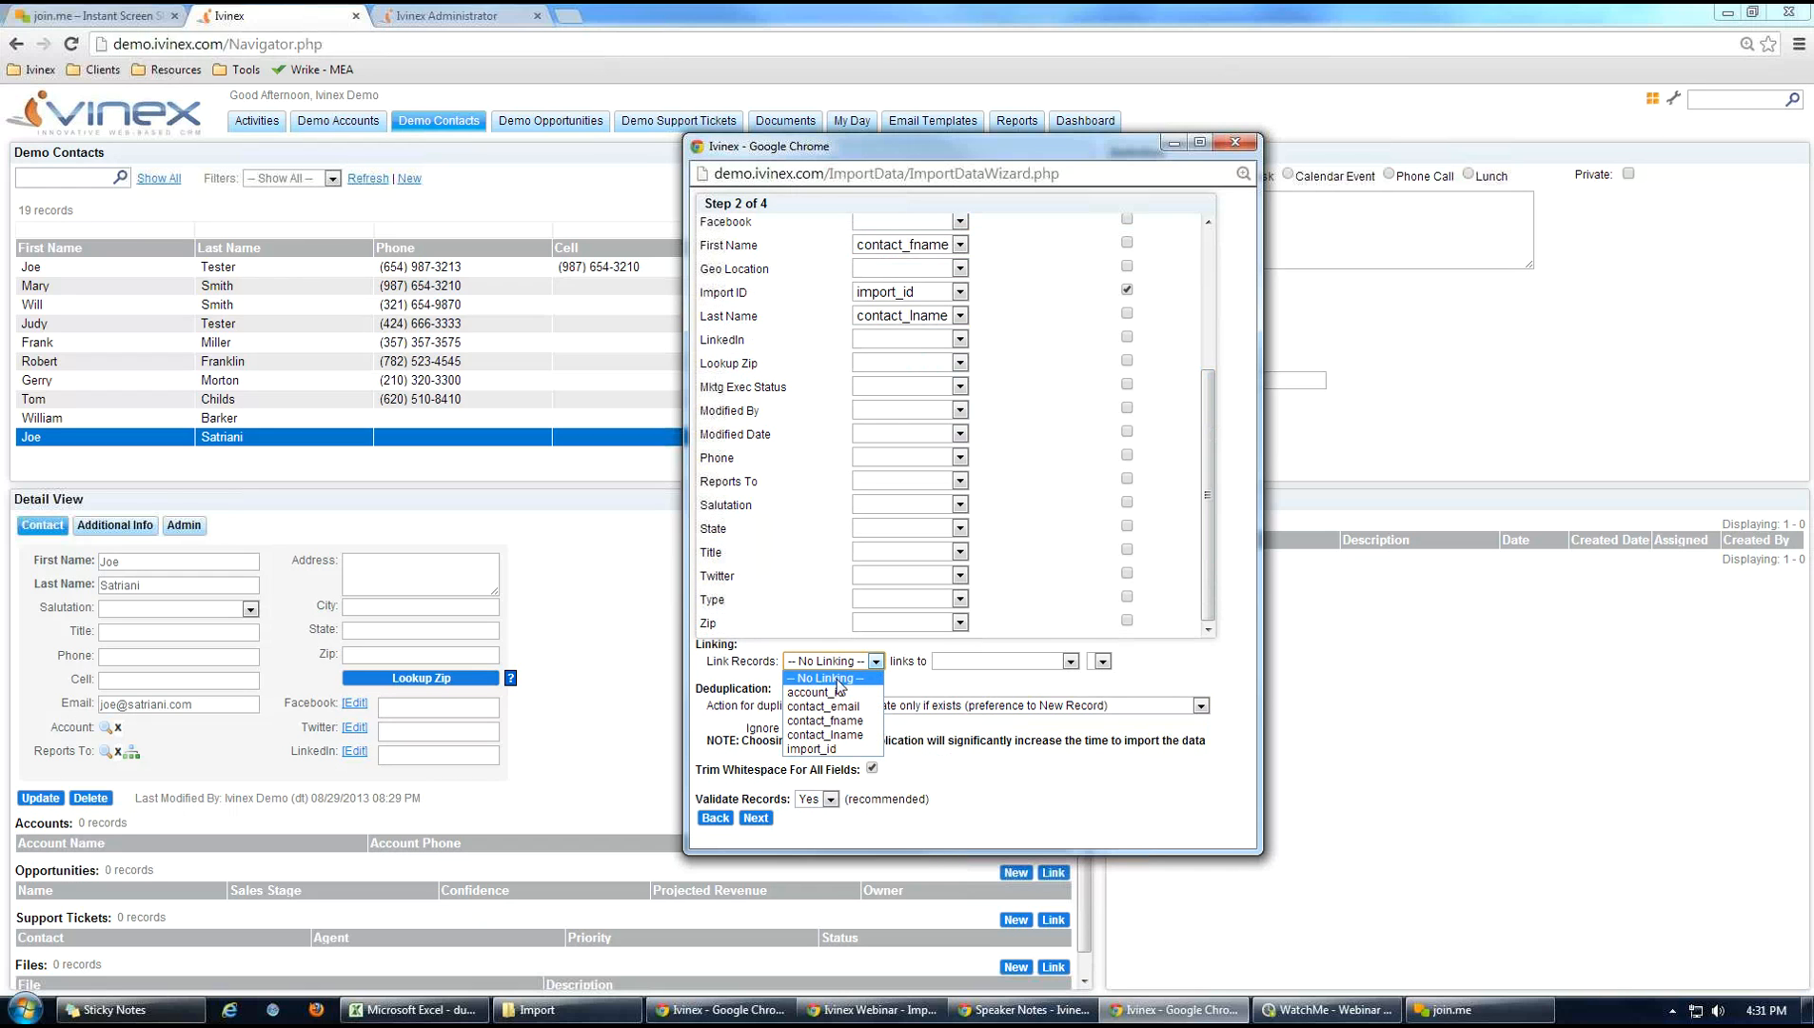
click(810, 694)
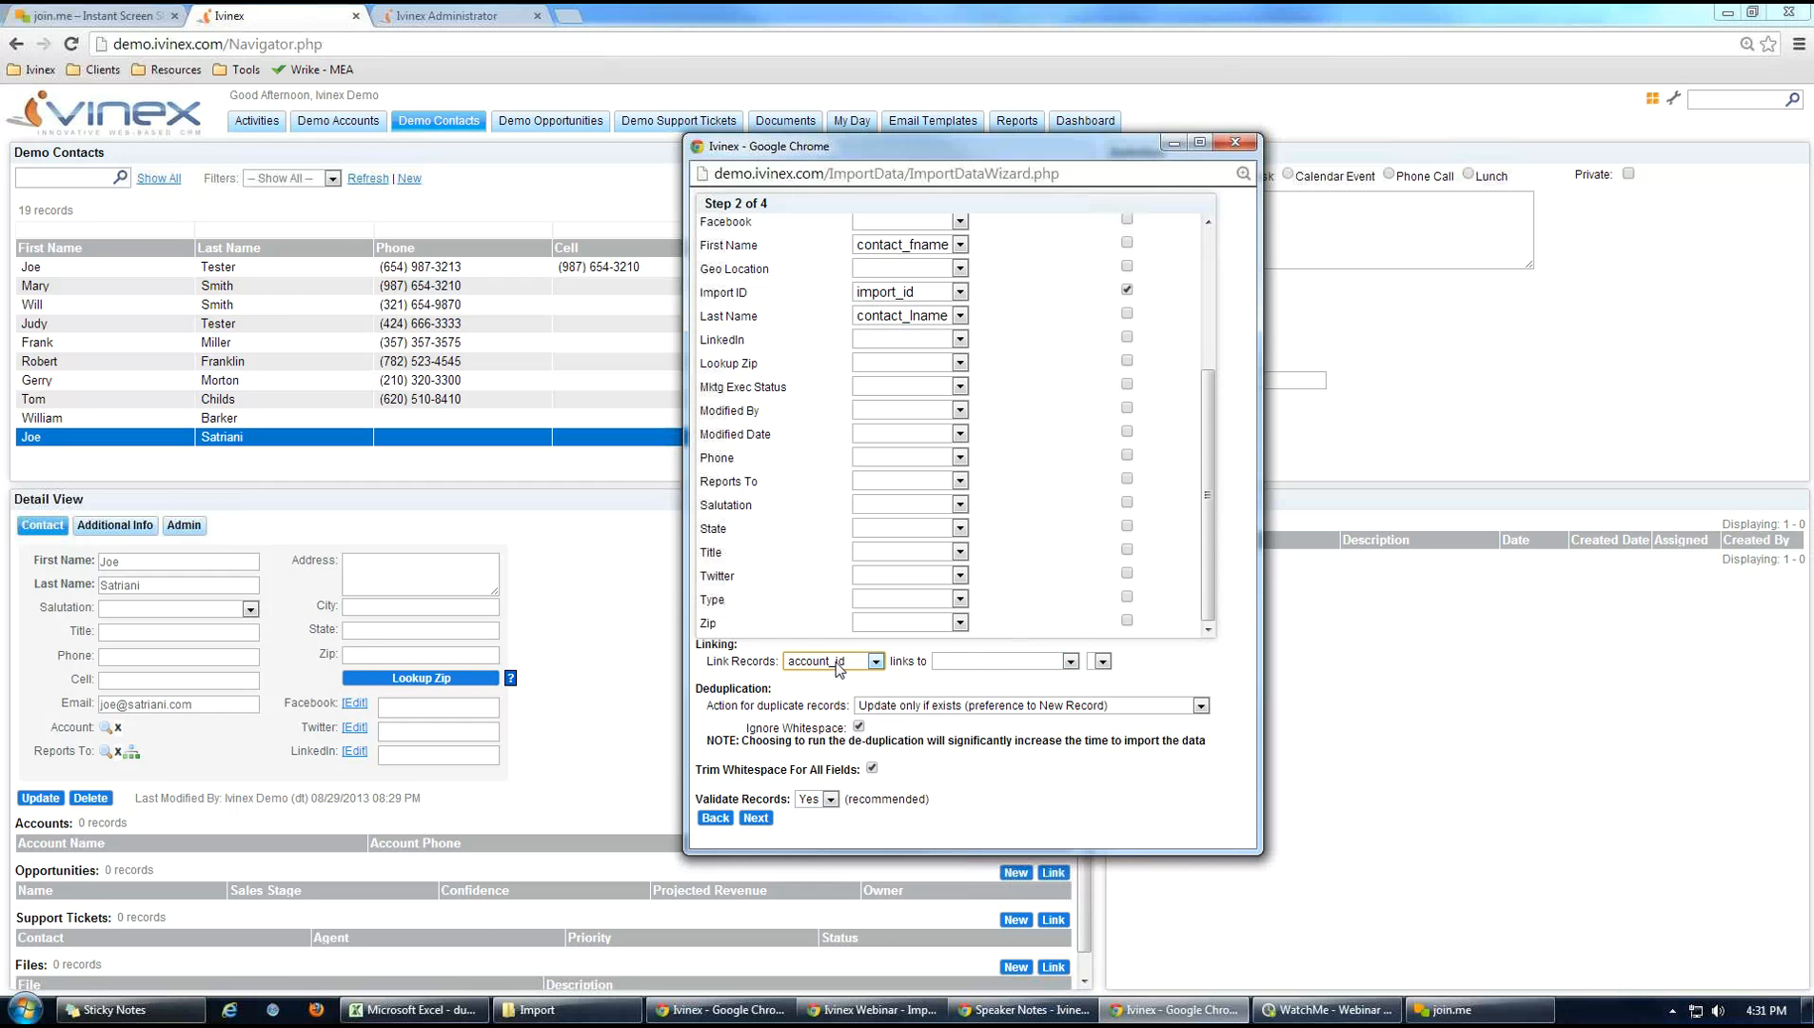
click(1069, 660)
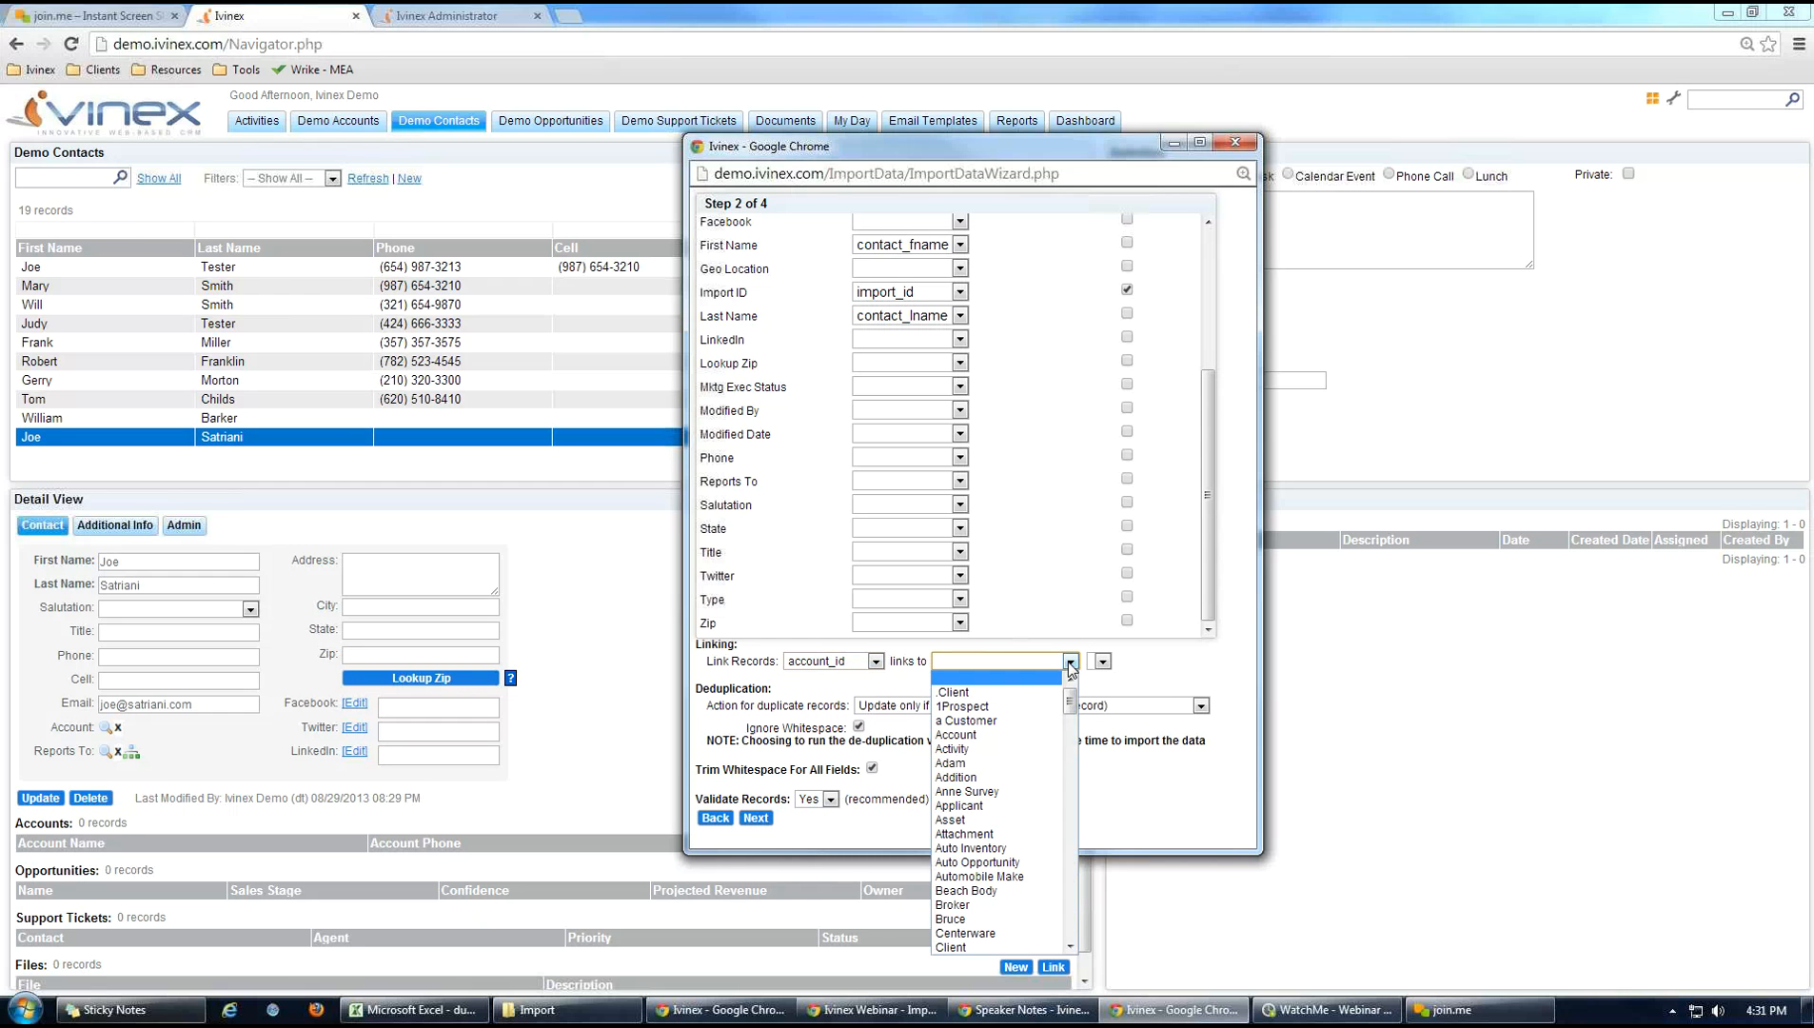
drag(1072, 692, 1071, 731)
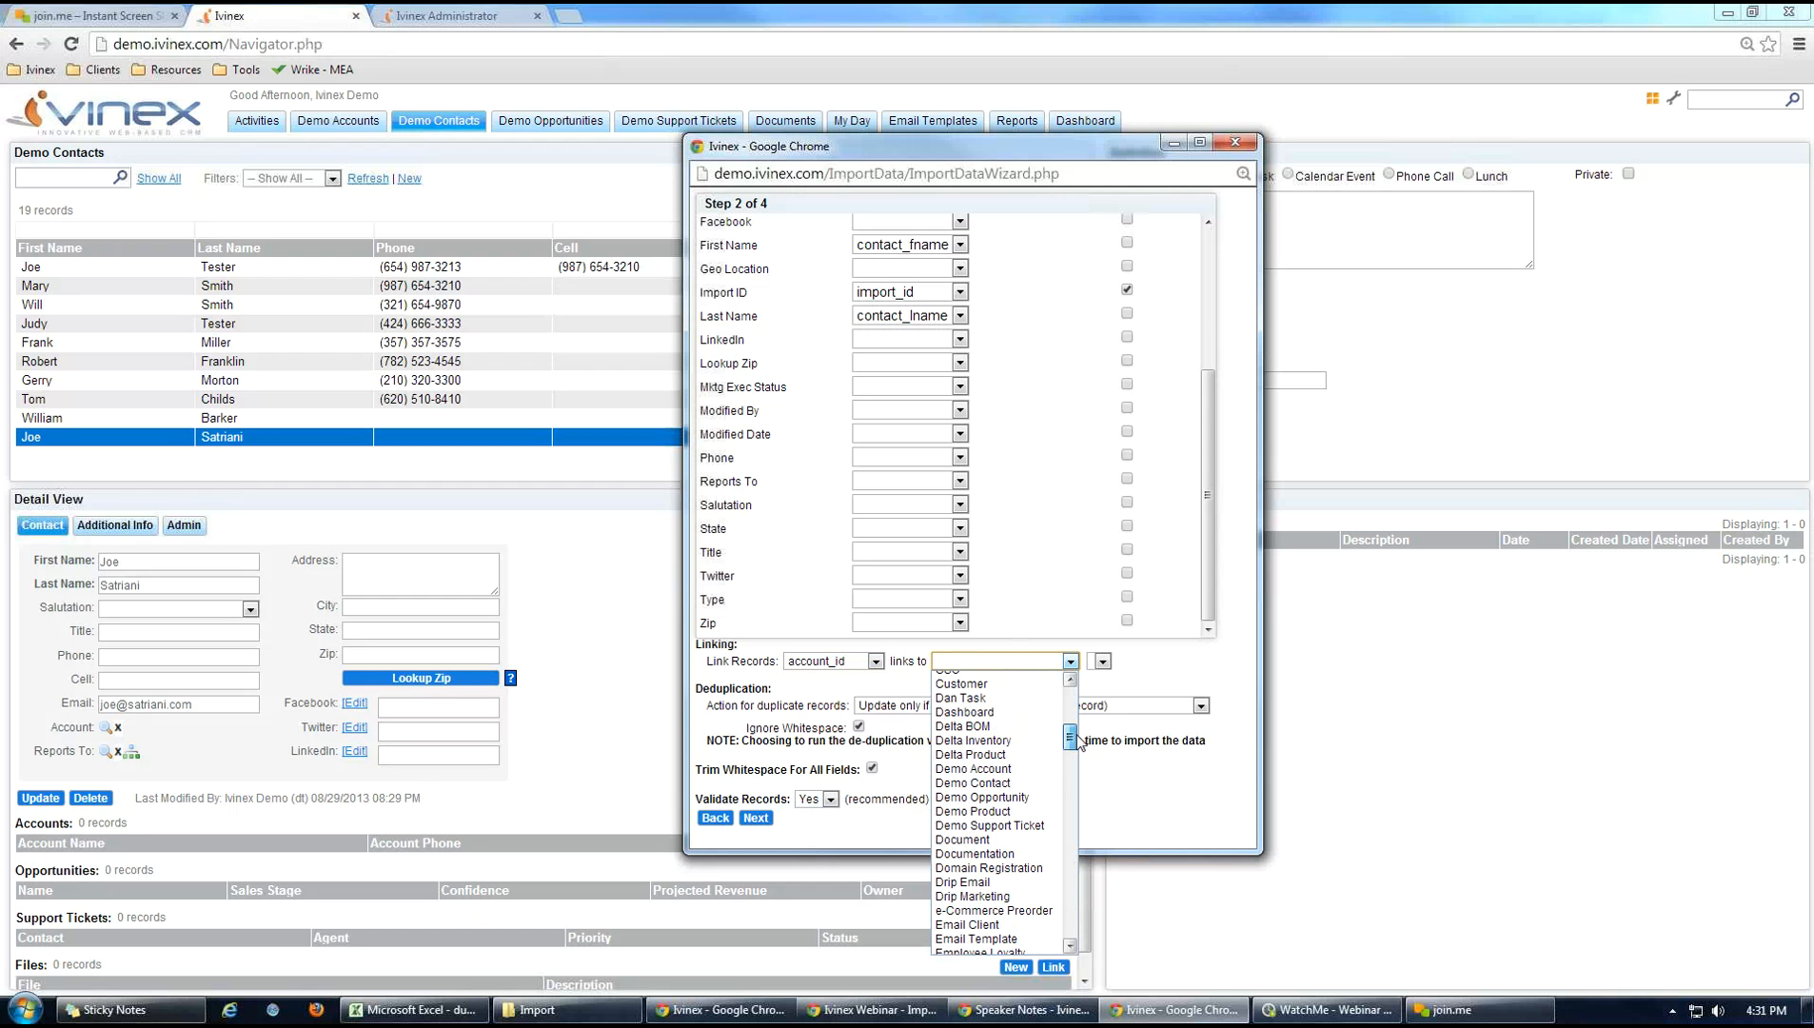
click(948, 769)
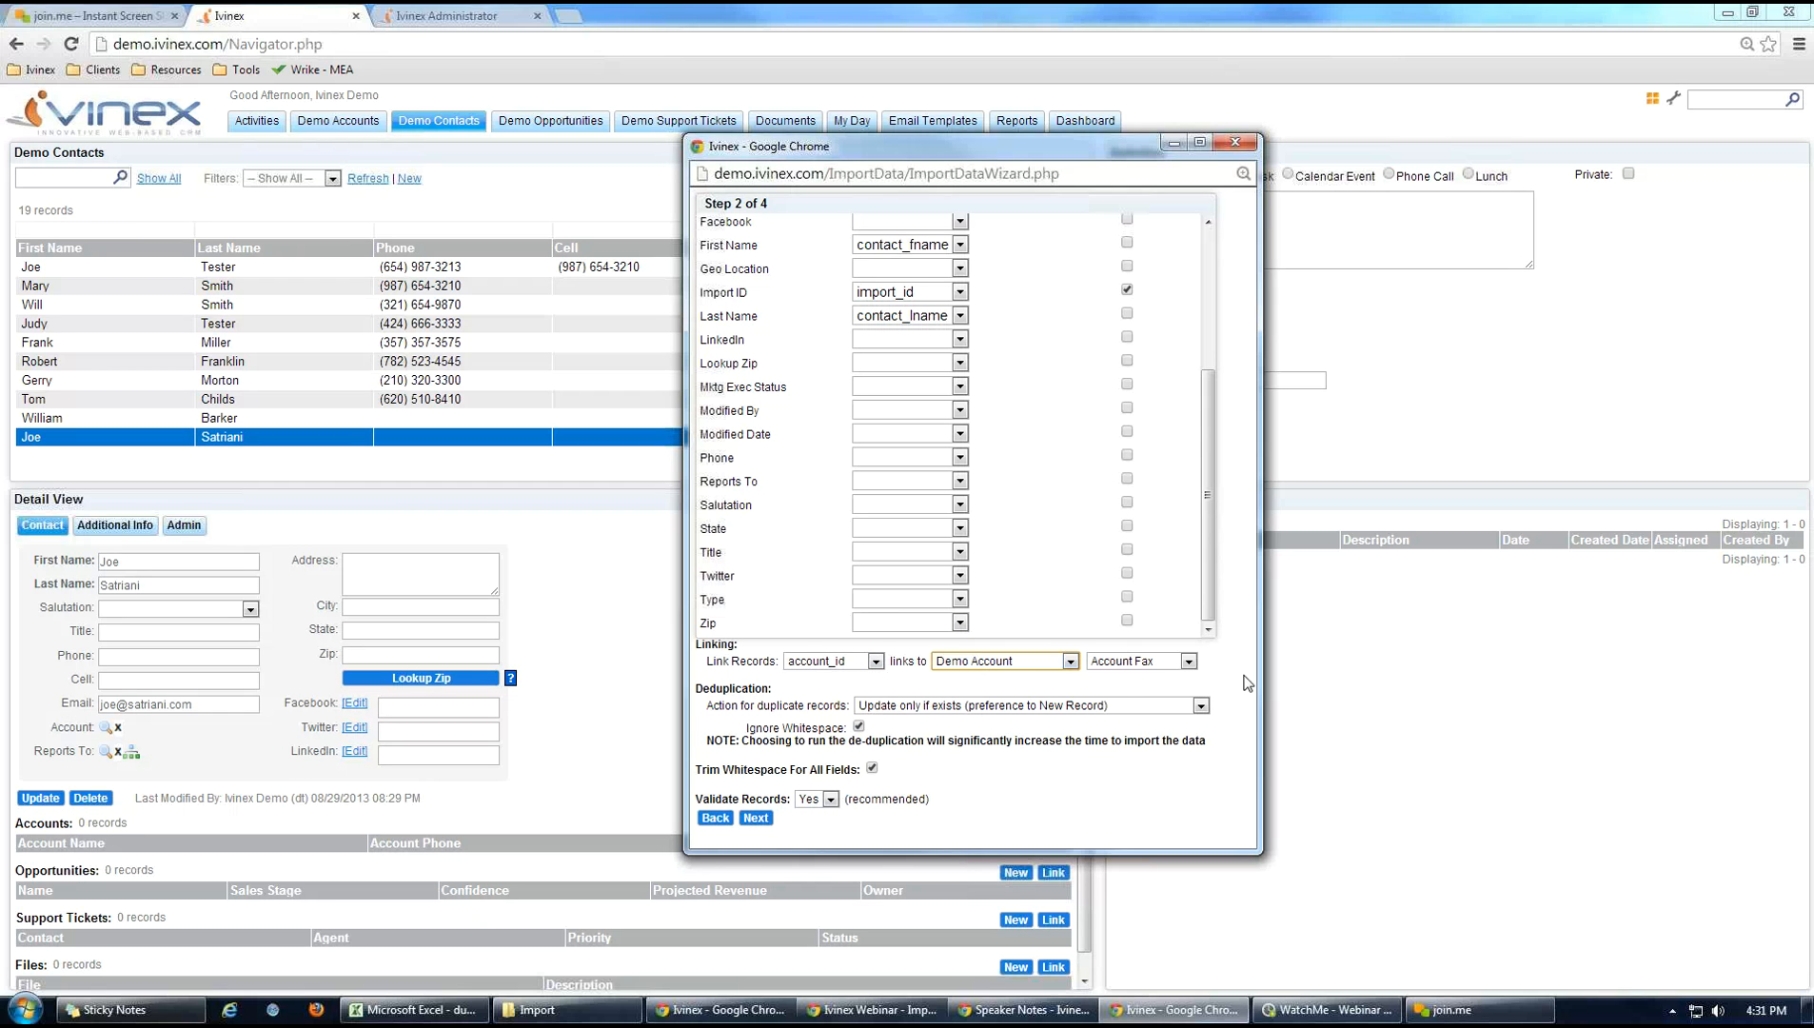
click(1187, 660)
drag(1191, 700, 1196, 794)
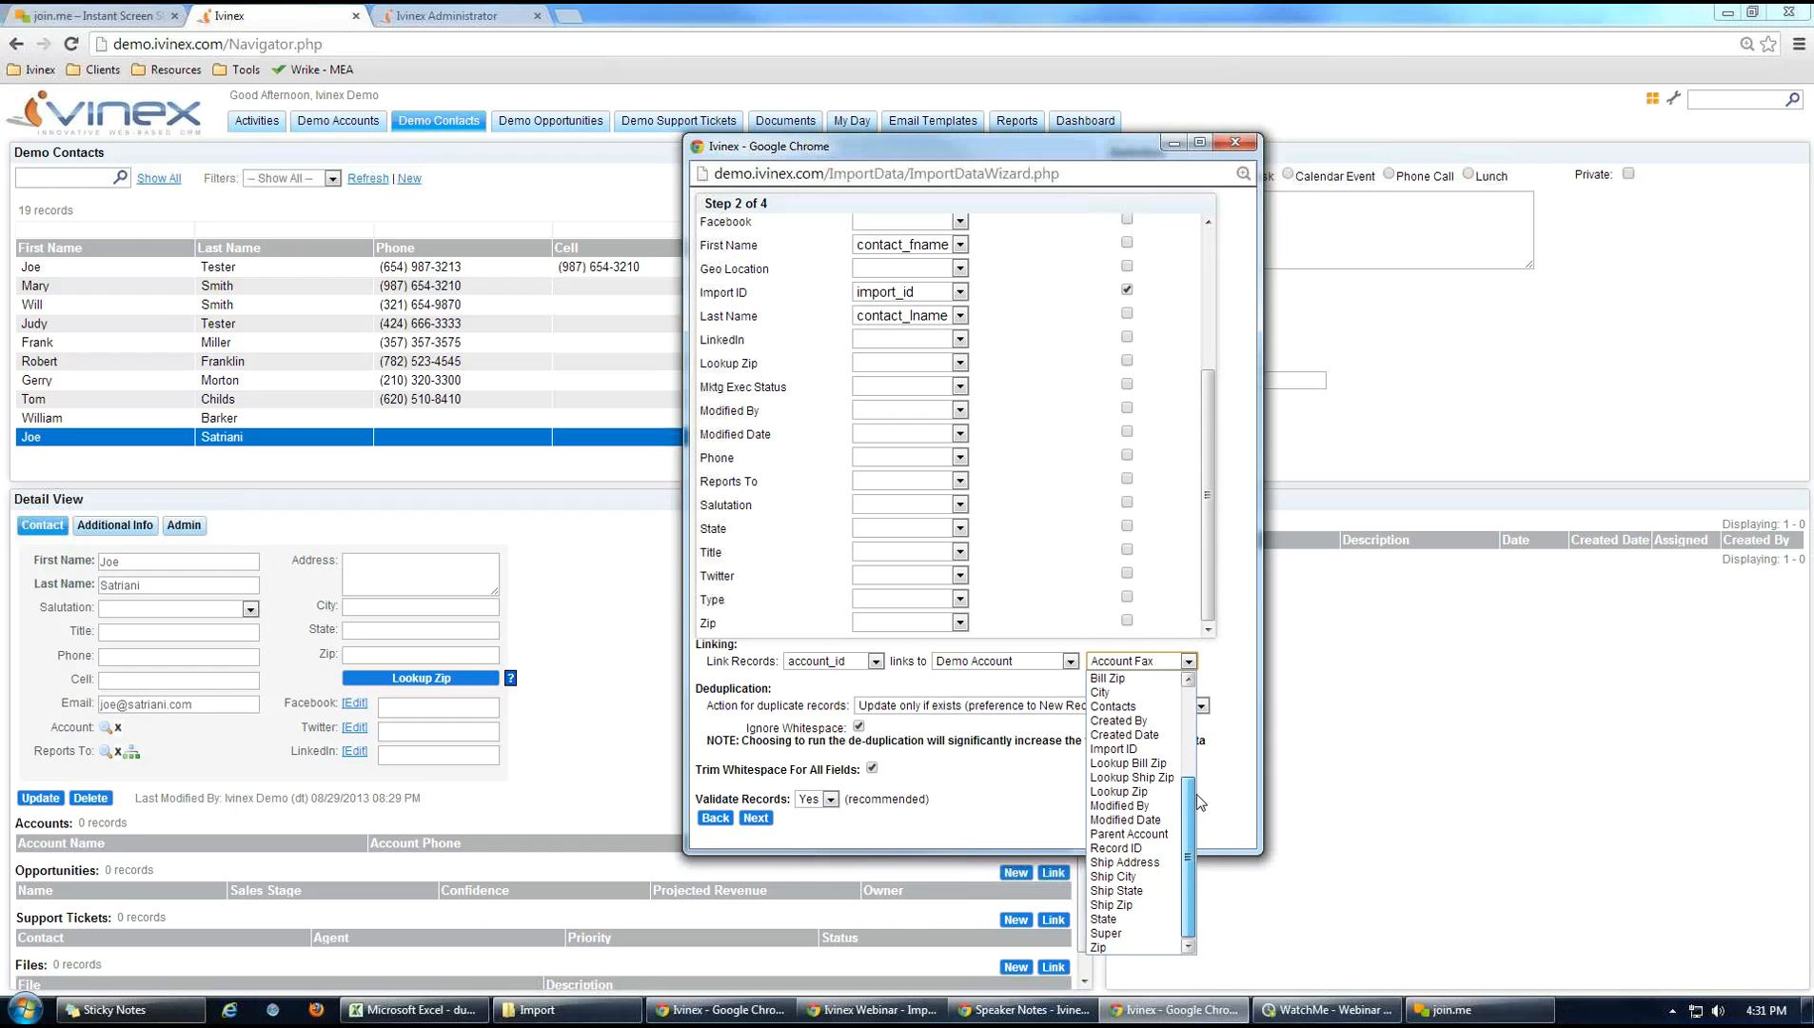
click(1119, 749)
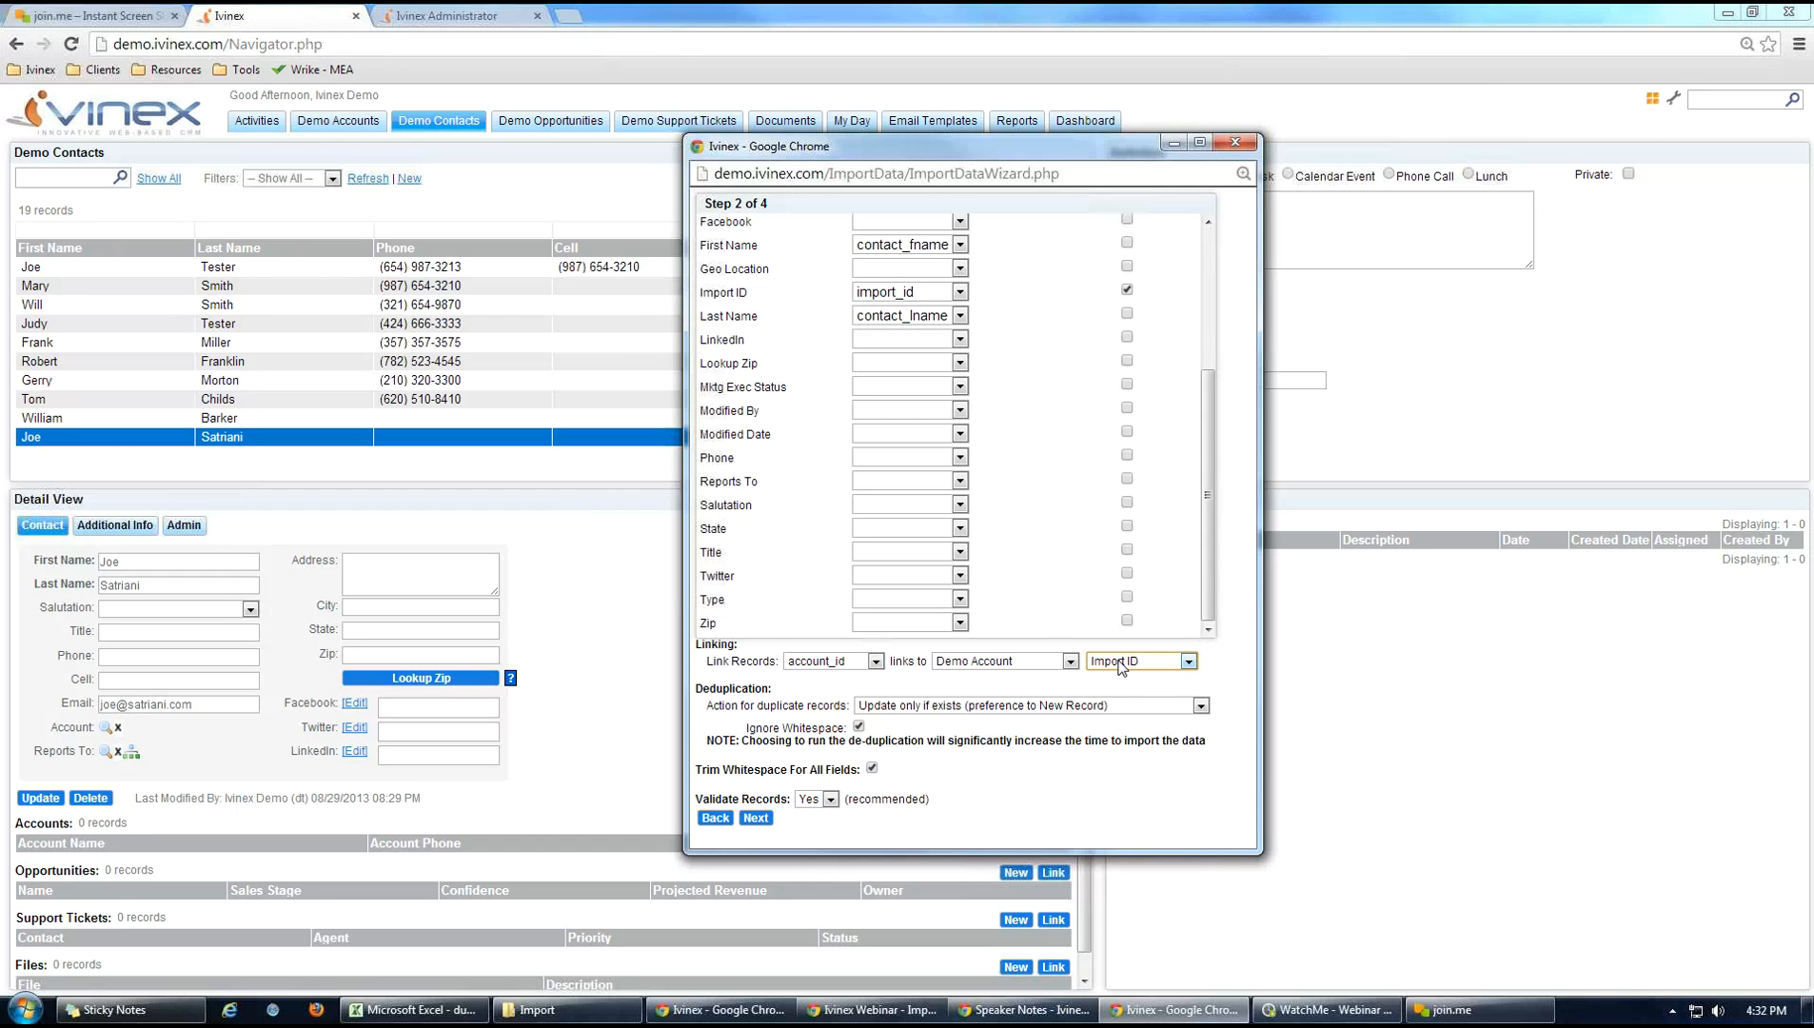
Validate the records, run the contact import to completion, and close the import wizard
drag(1207, 496, 1219, 545)
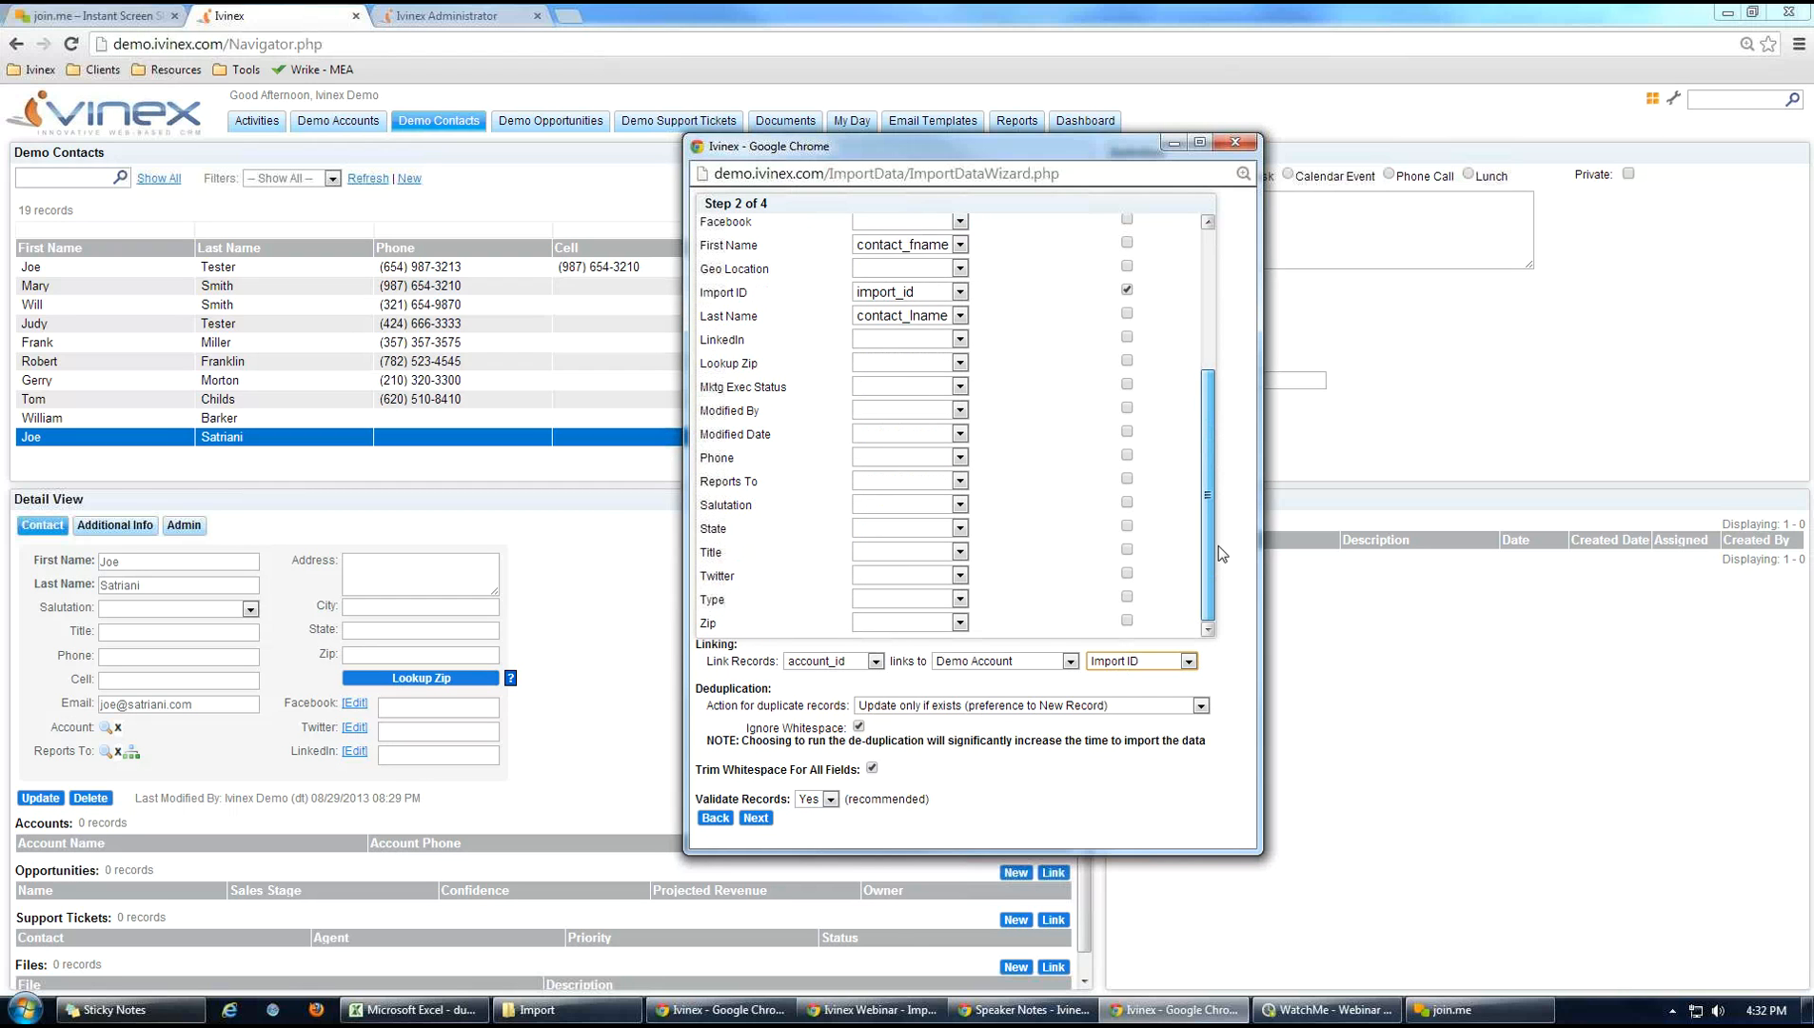
click(755, 818)
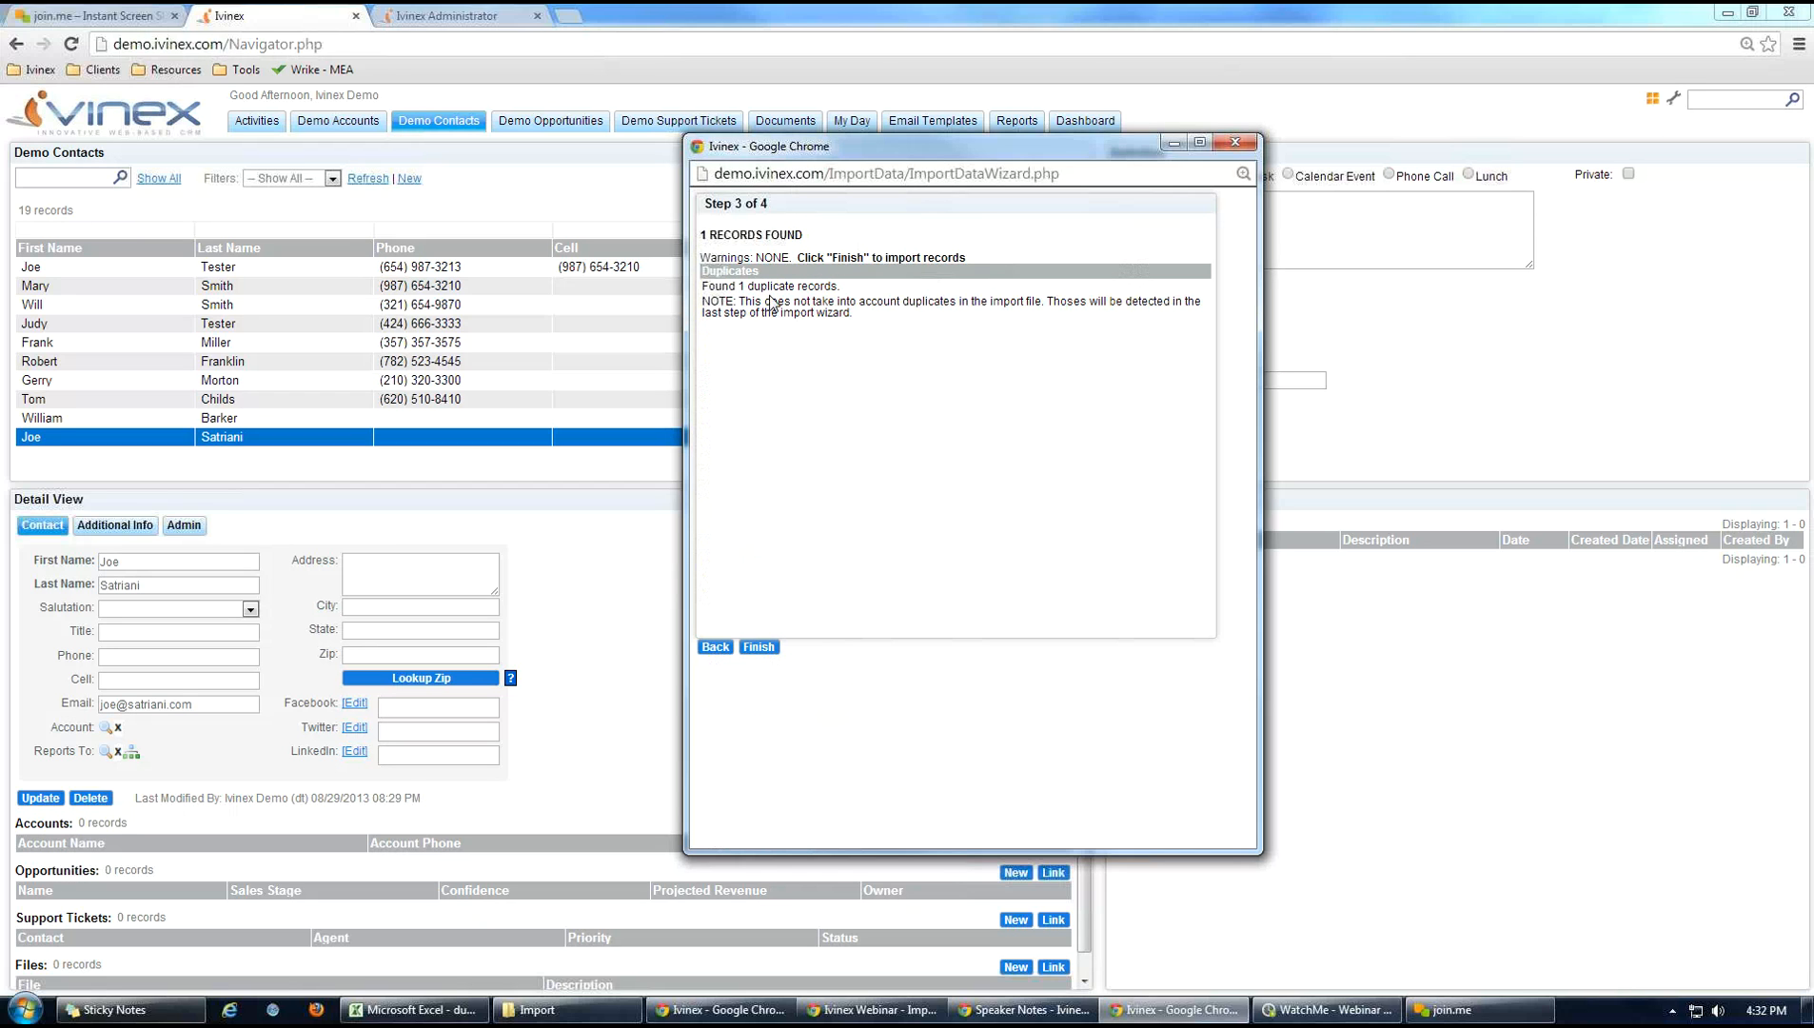
click(759, 646)
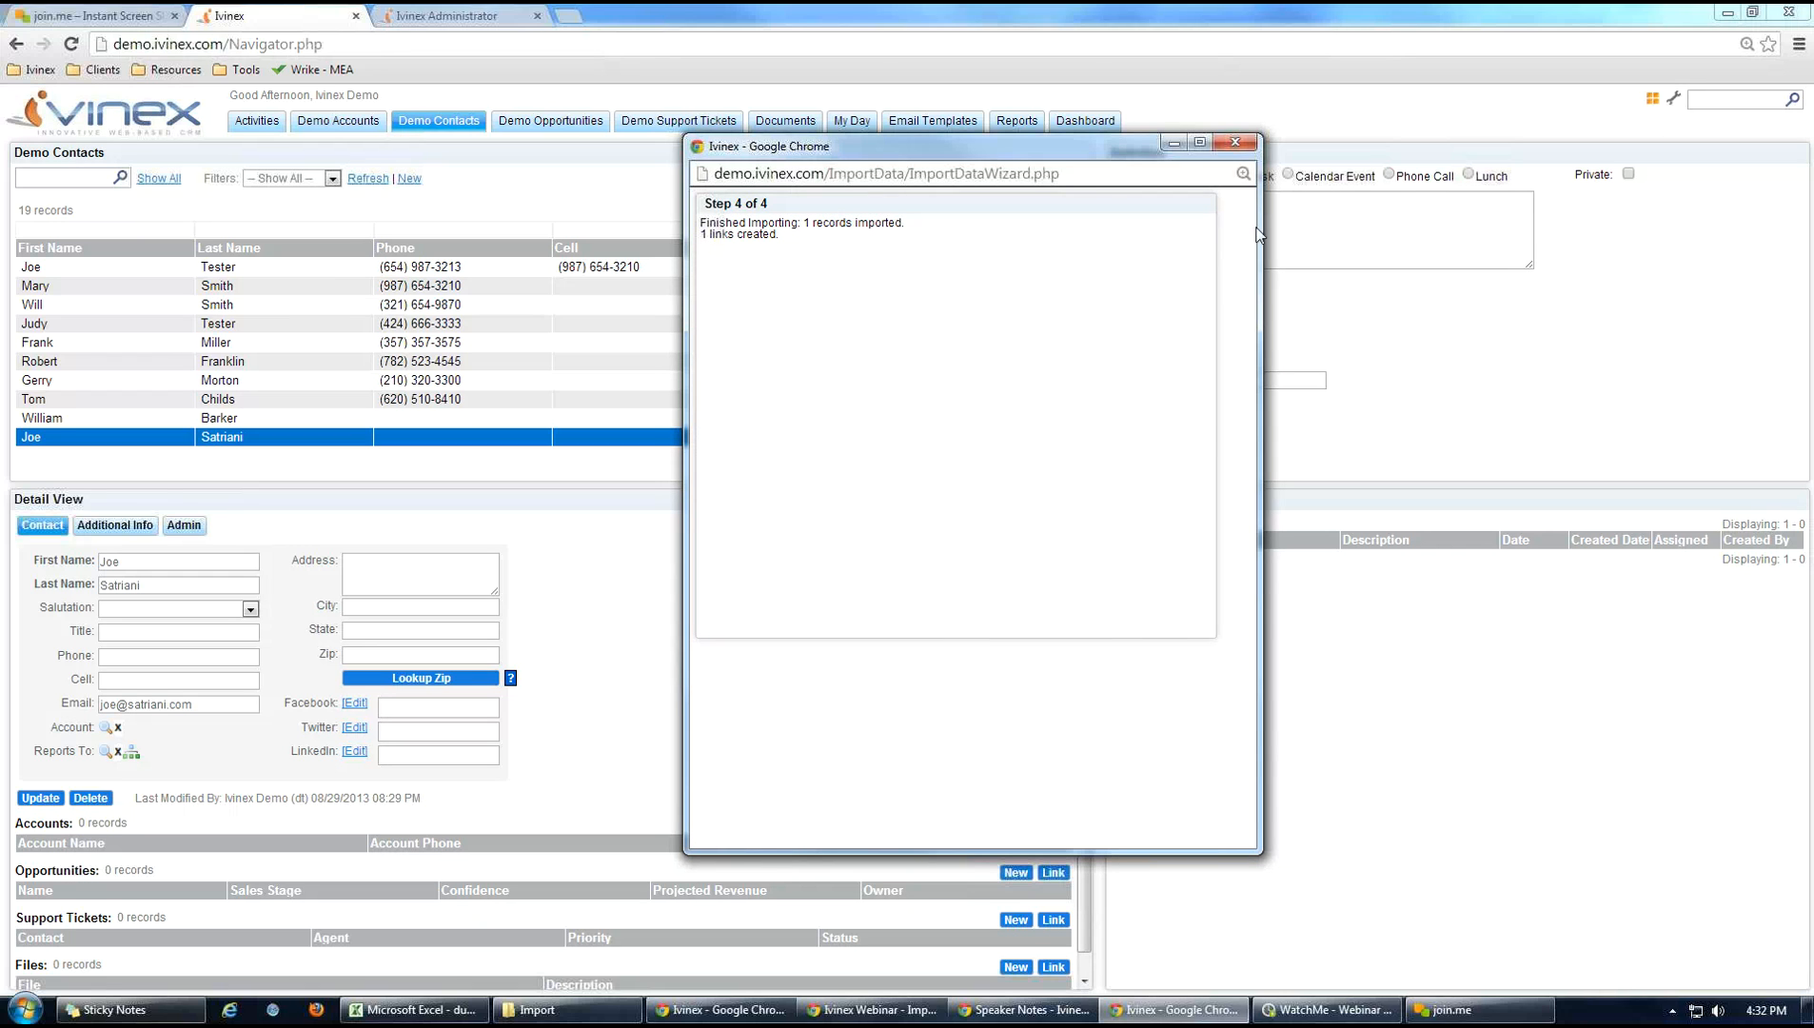
click(1235, 144)
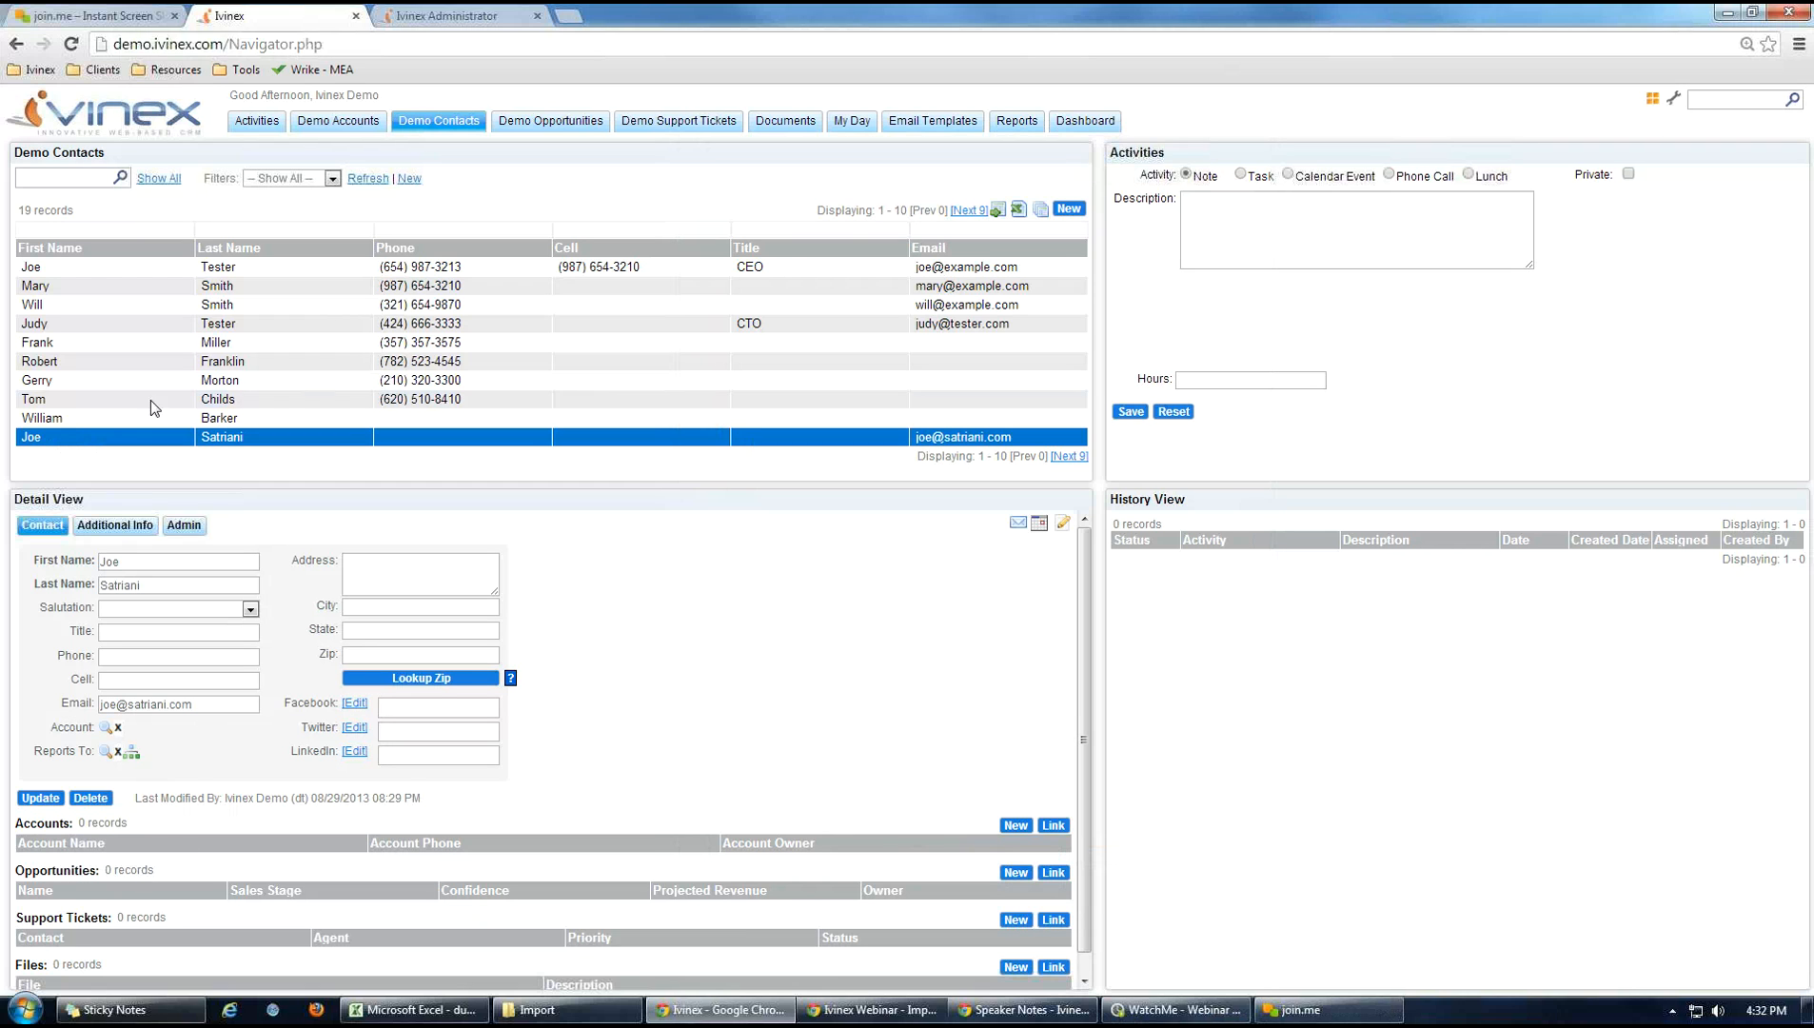
Reopen the Joe Satriani contact to check its Account field and linked accounts, and switch back to the Linking on Import slide
click(60, 447)
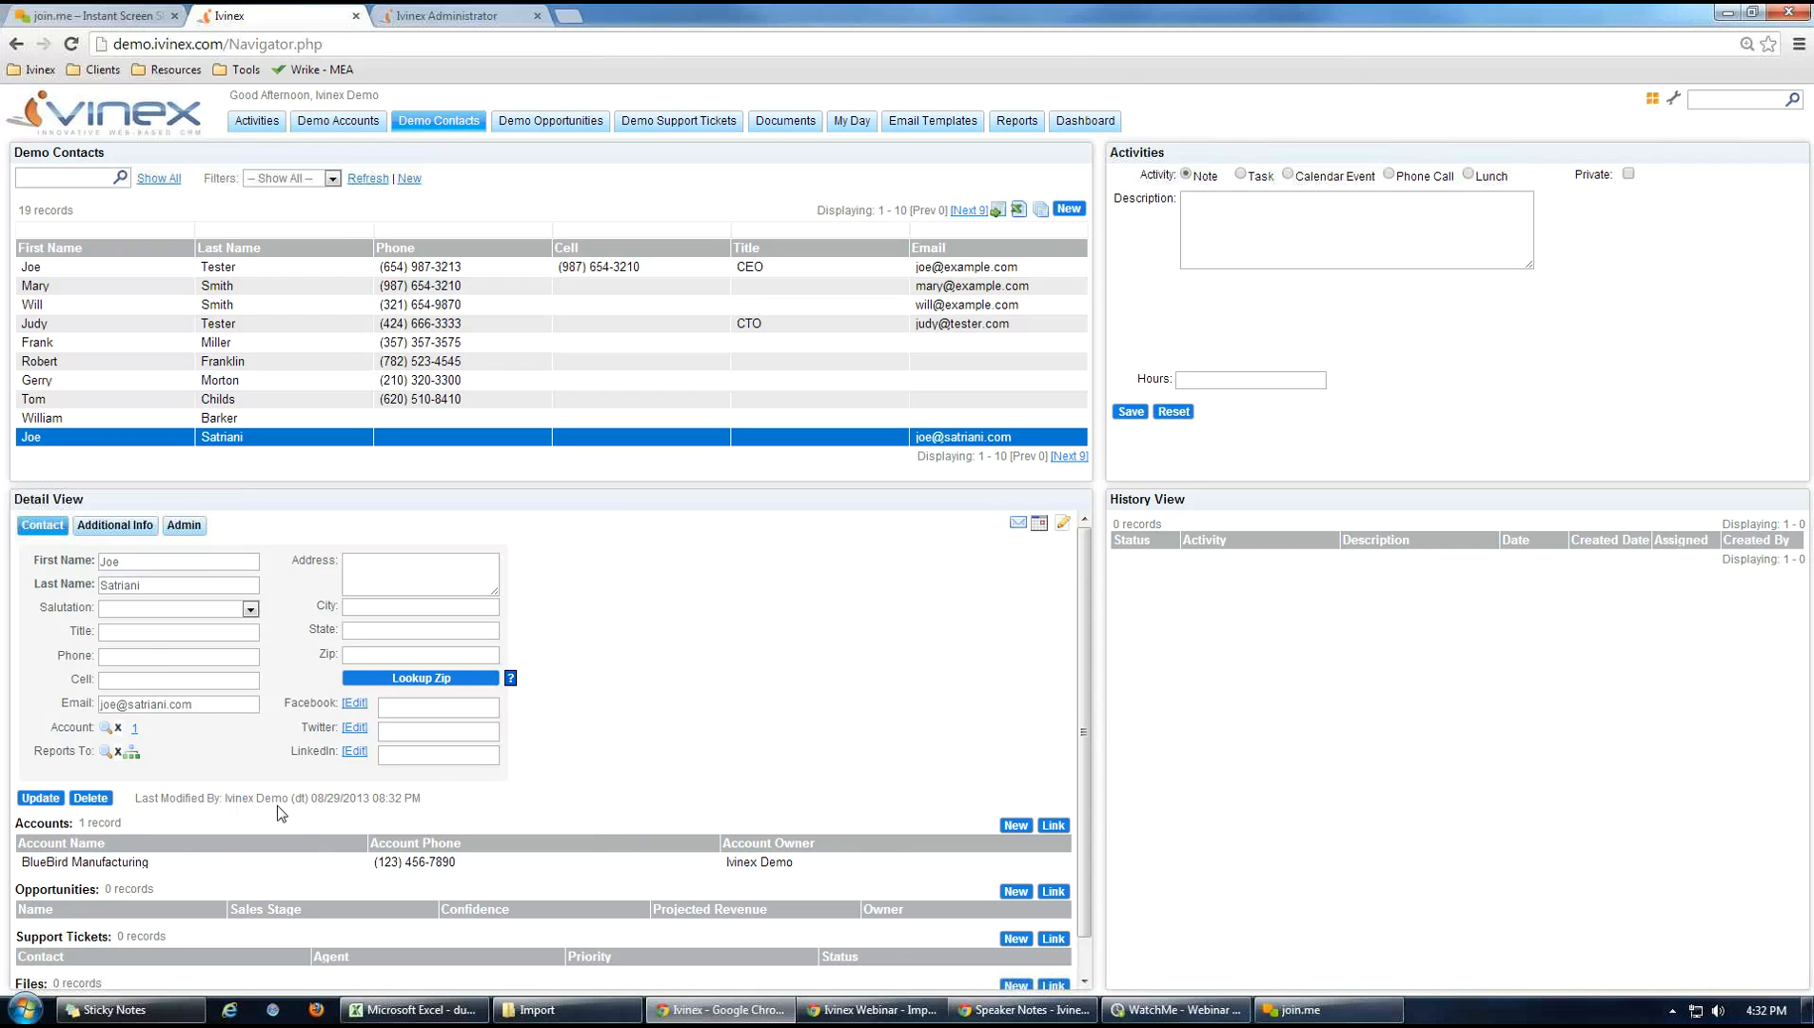
click(870, 1009)
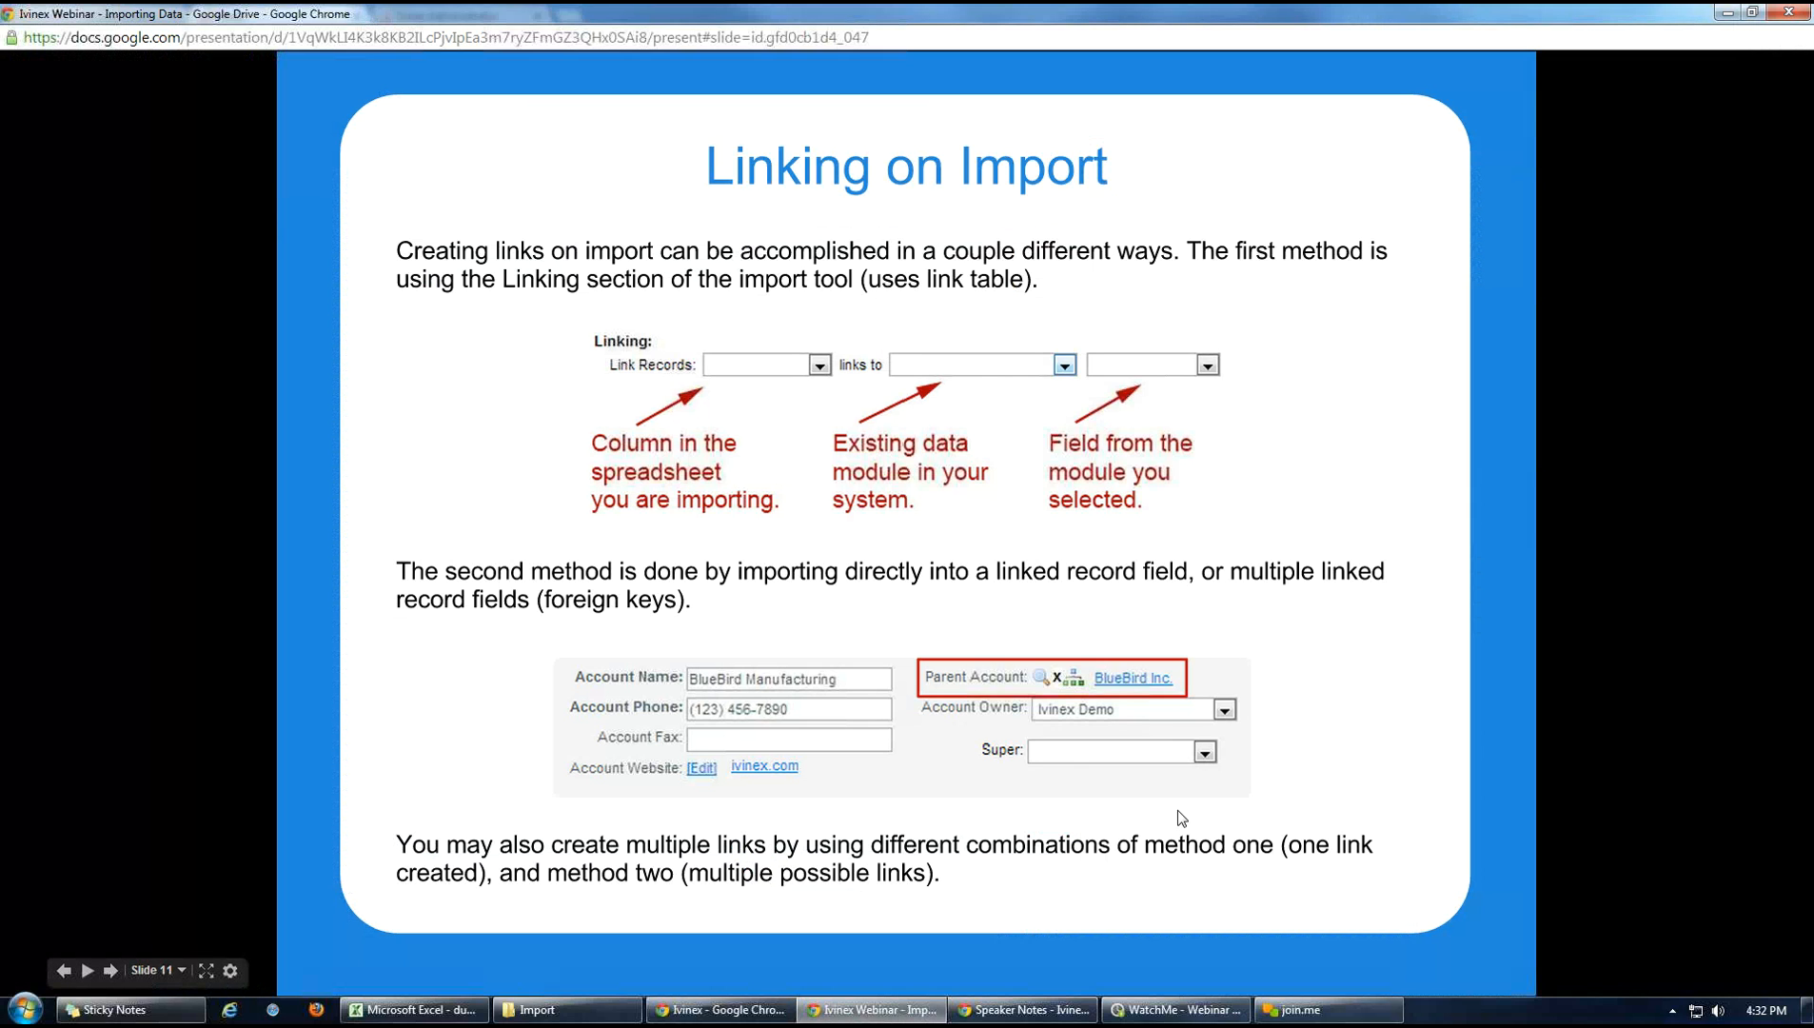